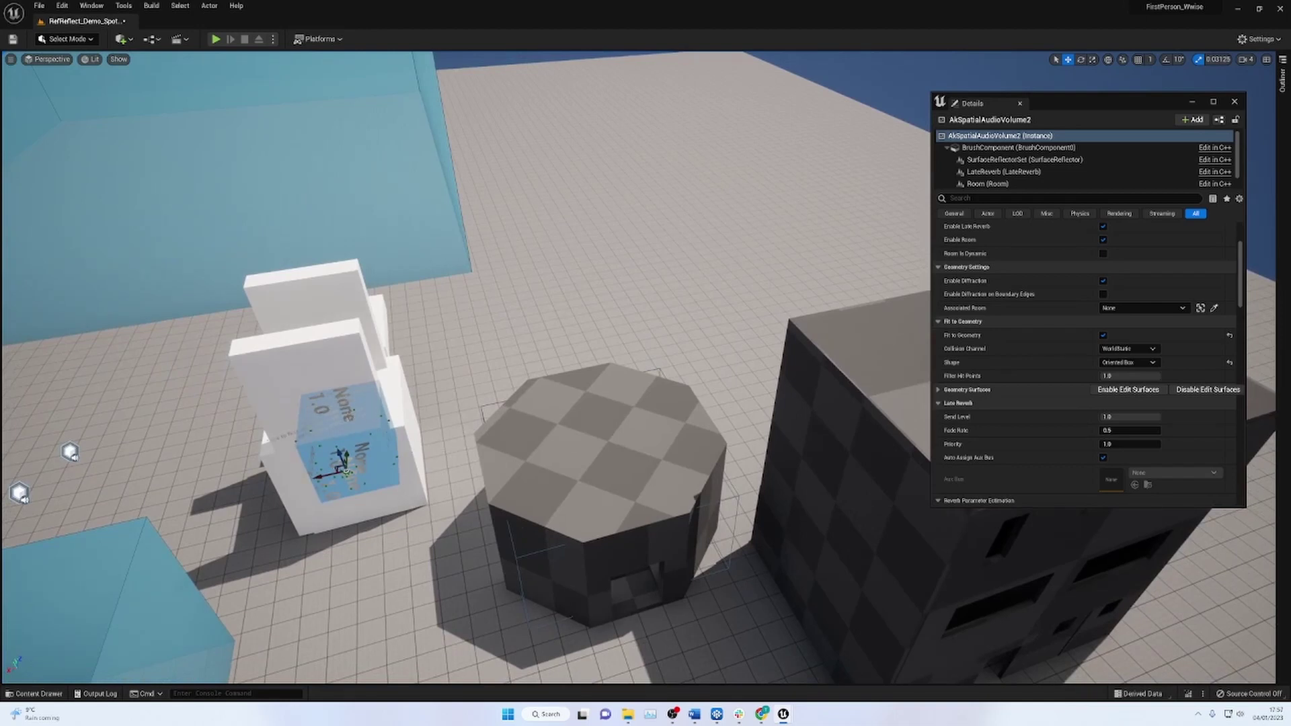
Look over the cylinder room, test building and white enclosure, ending with the spatial audio volume between the white walls selected.
right_click_drag(508, 383, 552, 381)
left_click(511, 555)
left_click(649, 403)
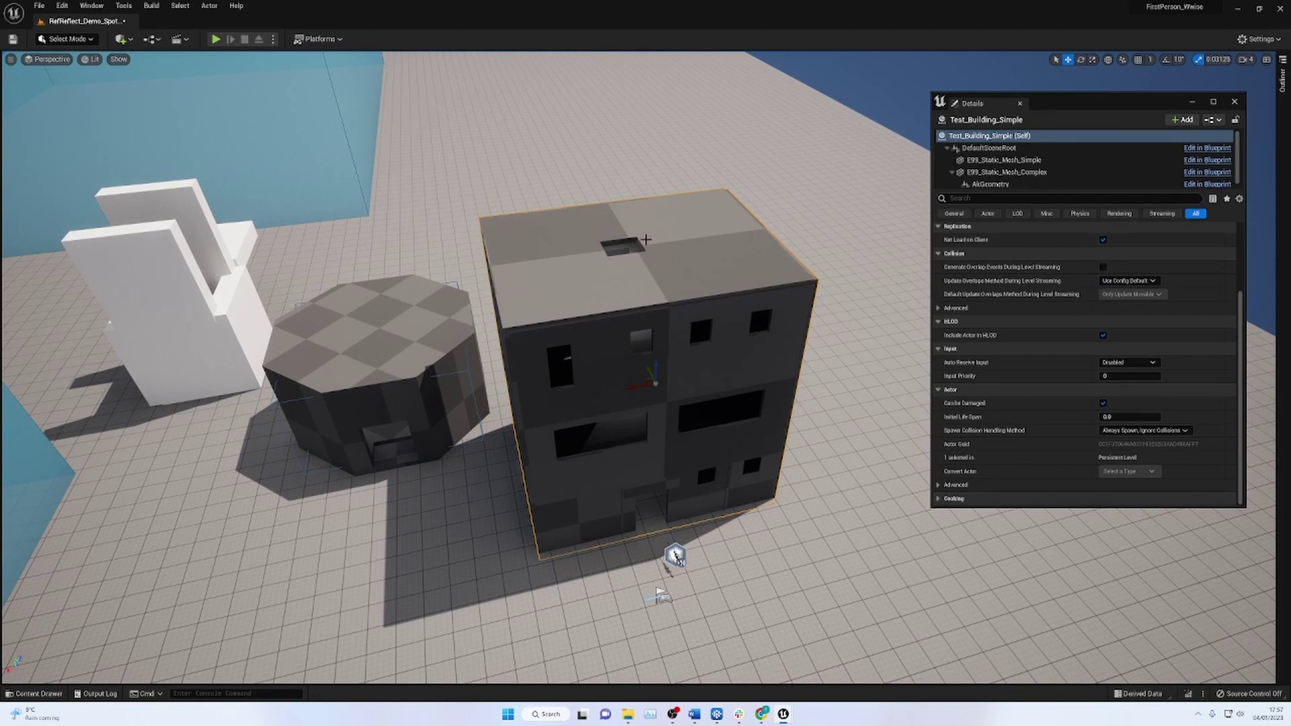
right_click_drag(649, 403, 581, 349)
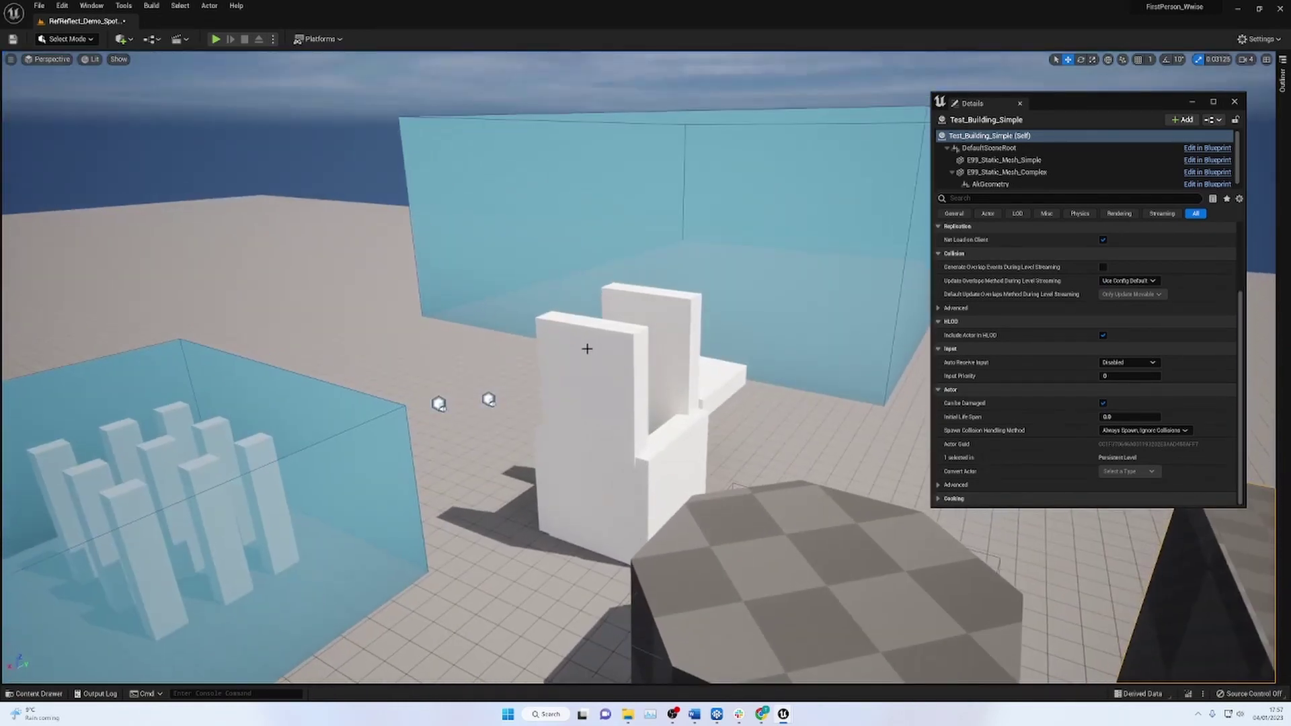
left_click(581, 349)
right_click_drag(622, 394, 565, 381)
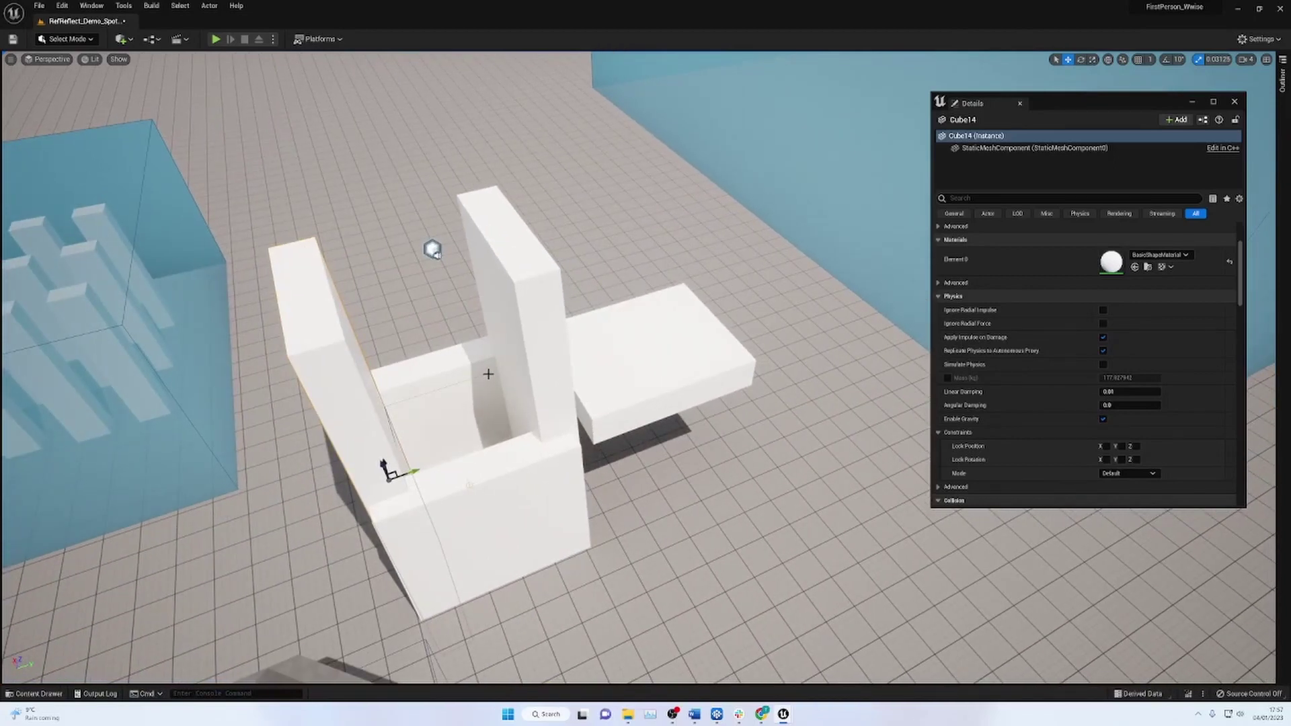
left_click(489, 374)
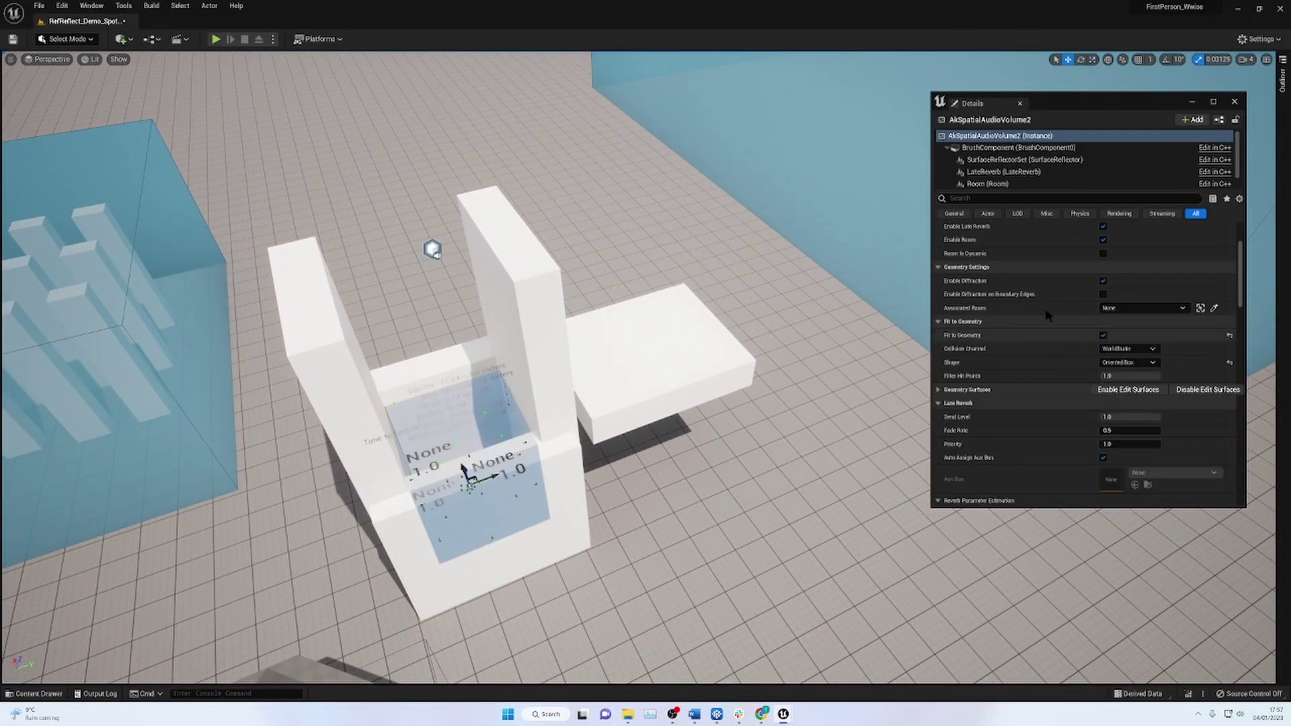
Shift the spatial audio volume within the open white enclosure to refit it, and review its Shape options.
left_click(1103, 335)
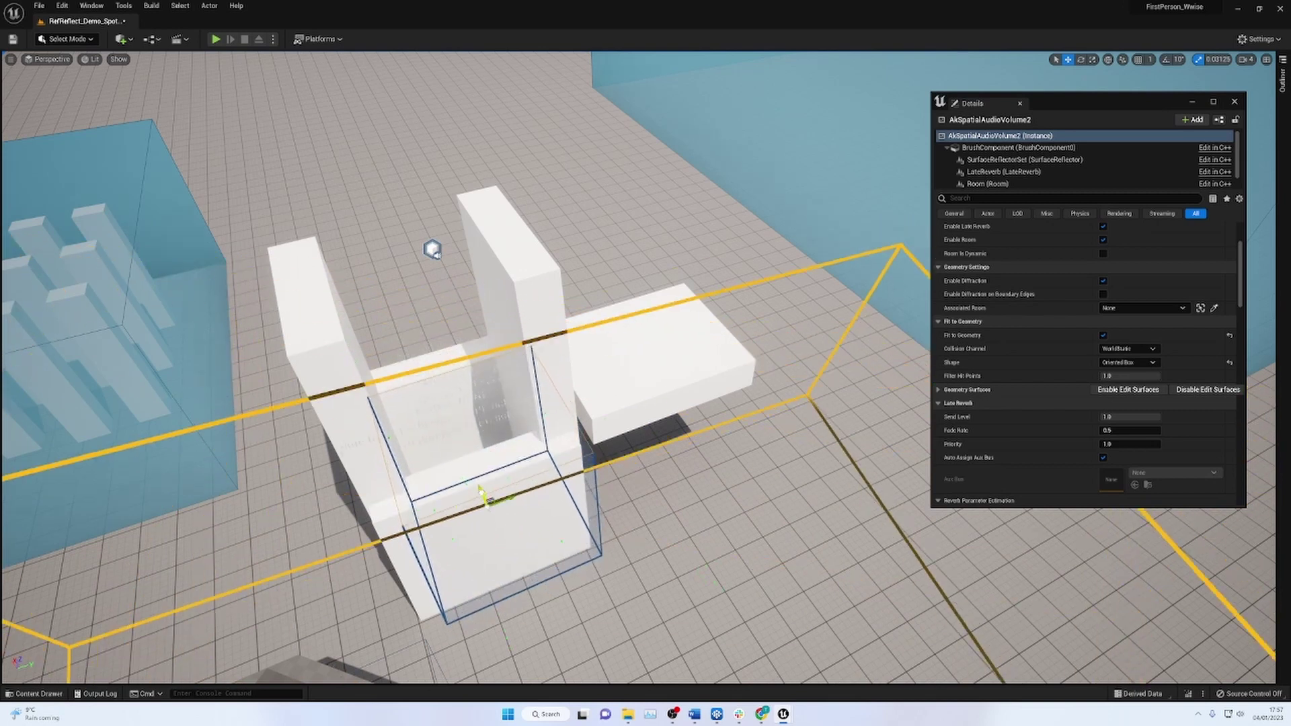
mouse_move(466, 472)
left_mouse_down()
mouse_move(469, 485)
mouse_move(464, 437)
mouse_move(477, 490)
mouse_move(449, 418)
mouse_move(475, 462)
mouse_move(498, 562)
mouse_move(444, 386)
mouse_move(484, 465)
left_mouse_up()
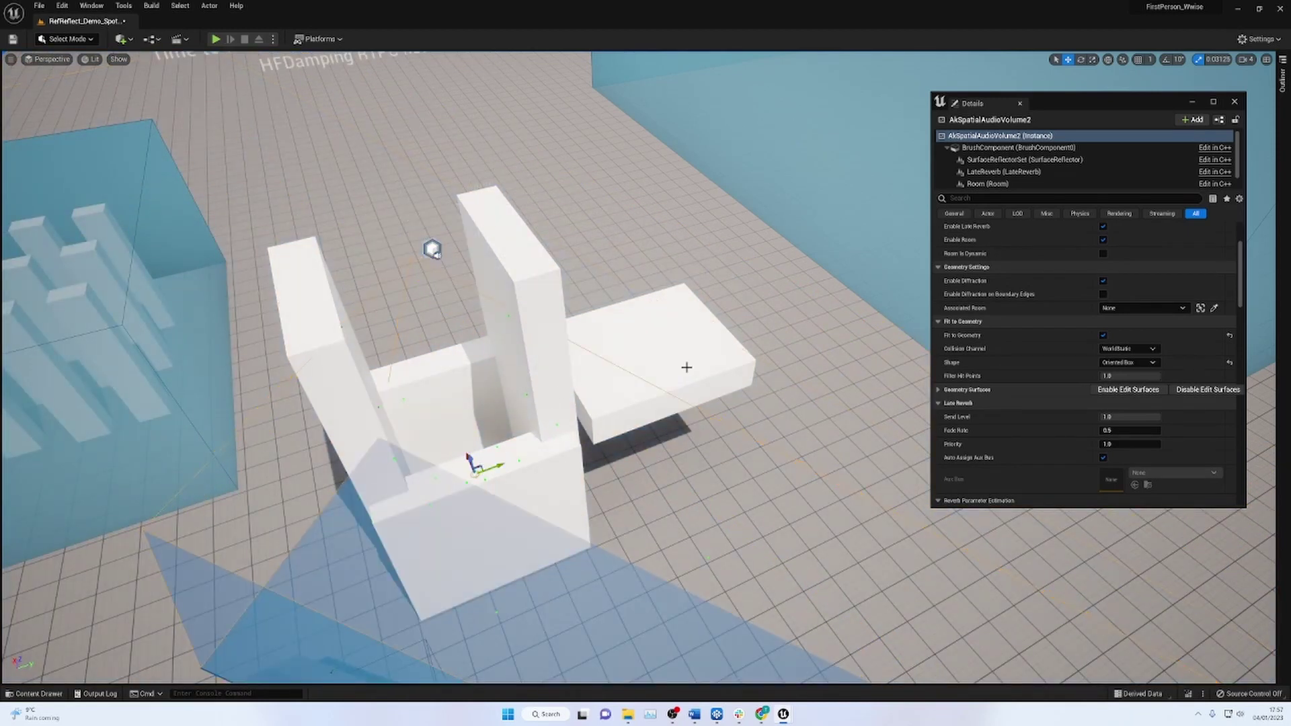
left_click(1128, 363)
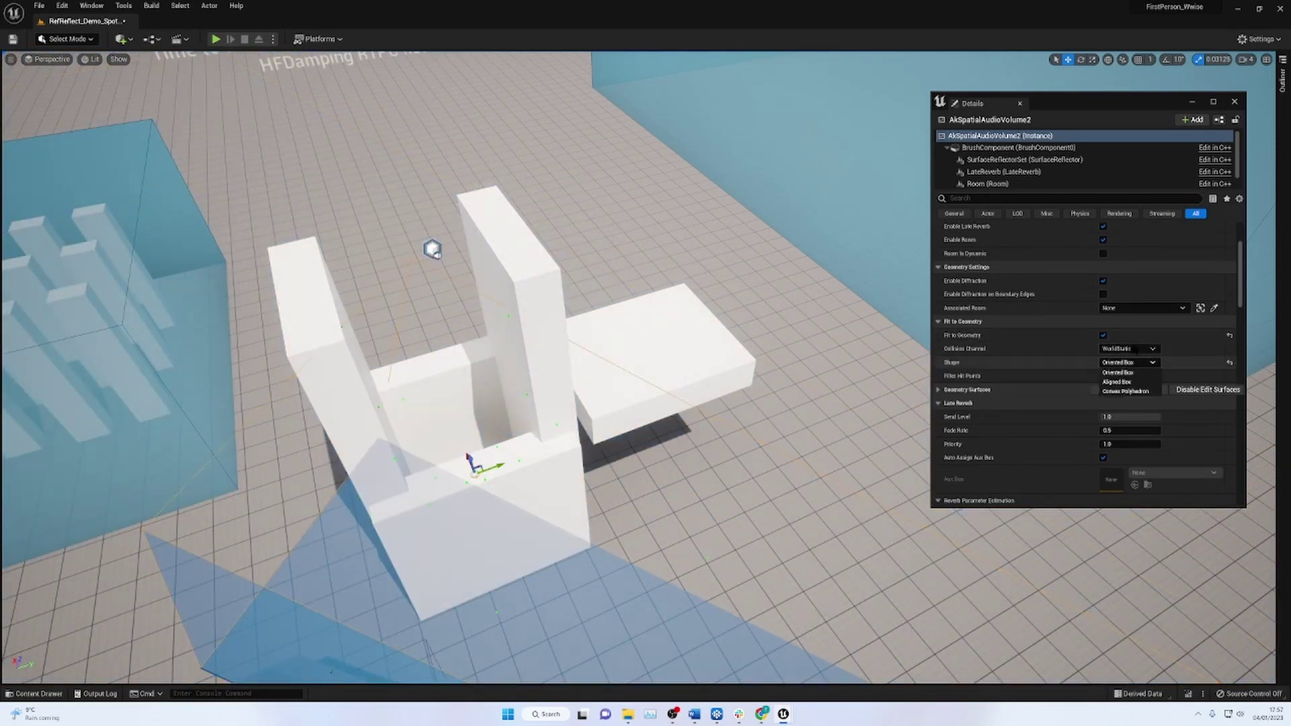
left_click(1130, 392)
Slide the detached white slab onto the enclosure as a roof, and nudge the spatial audio volume to refit it.
left_click(642, 345)
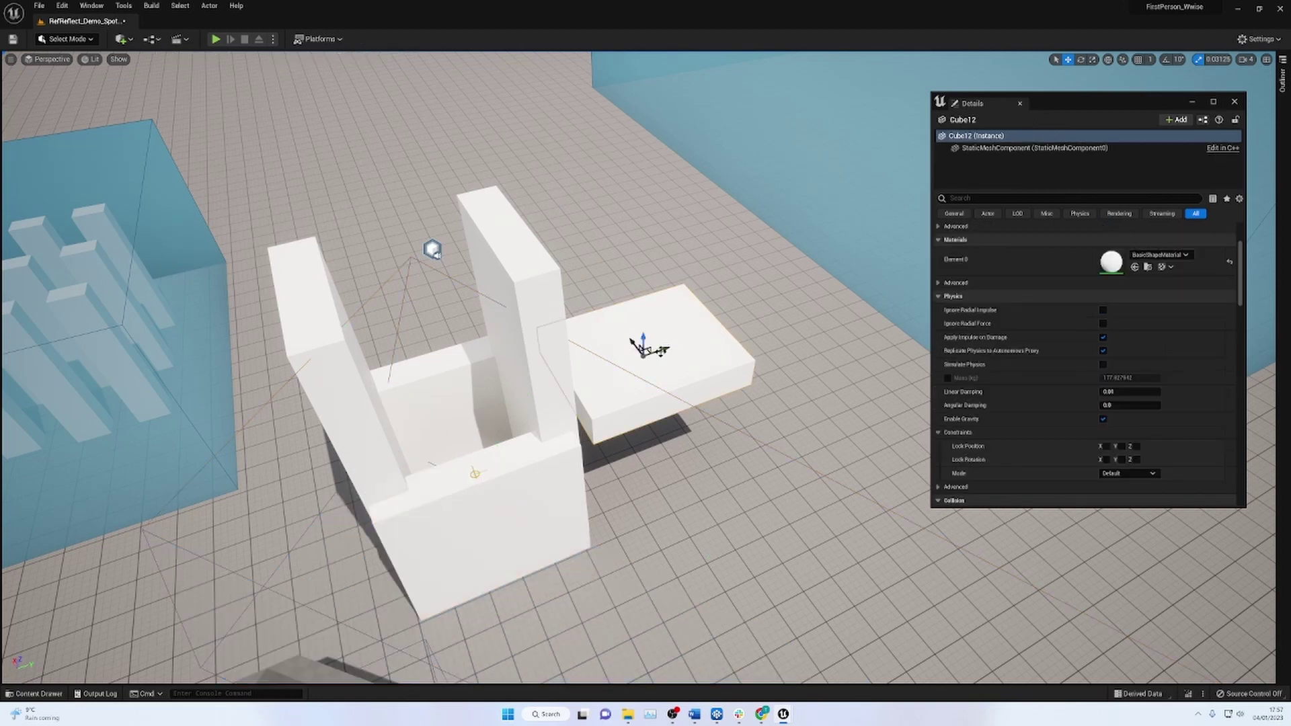
left_click_drag(662, 349, 475, 385)
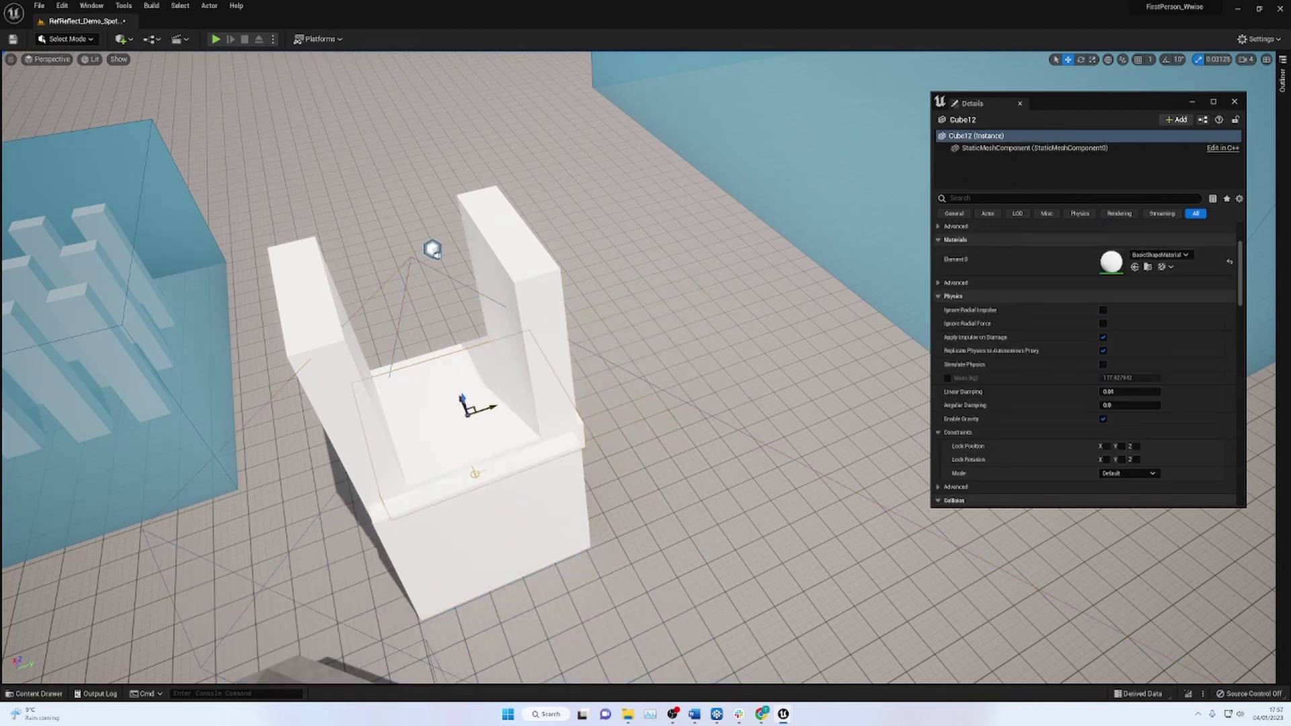
left_click(470, 435)
mouse_move(472, 469)
left_mouse_down()
mouse_move(445, 397)
mouse_move(489, 504)
mouse_move(484, 478)
left_mouse_up()
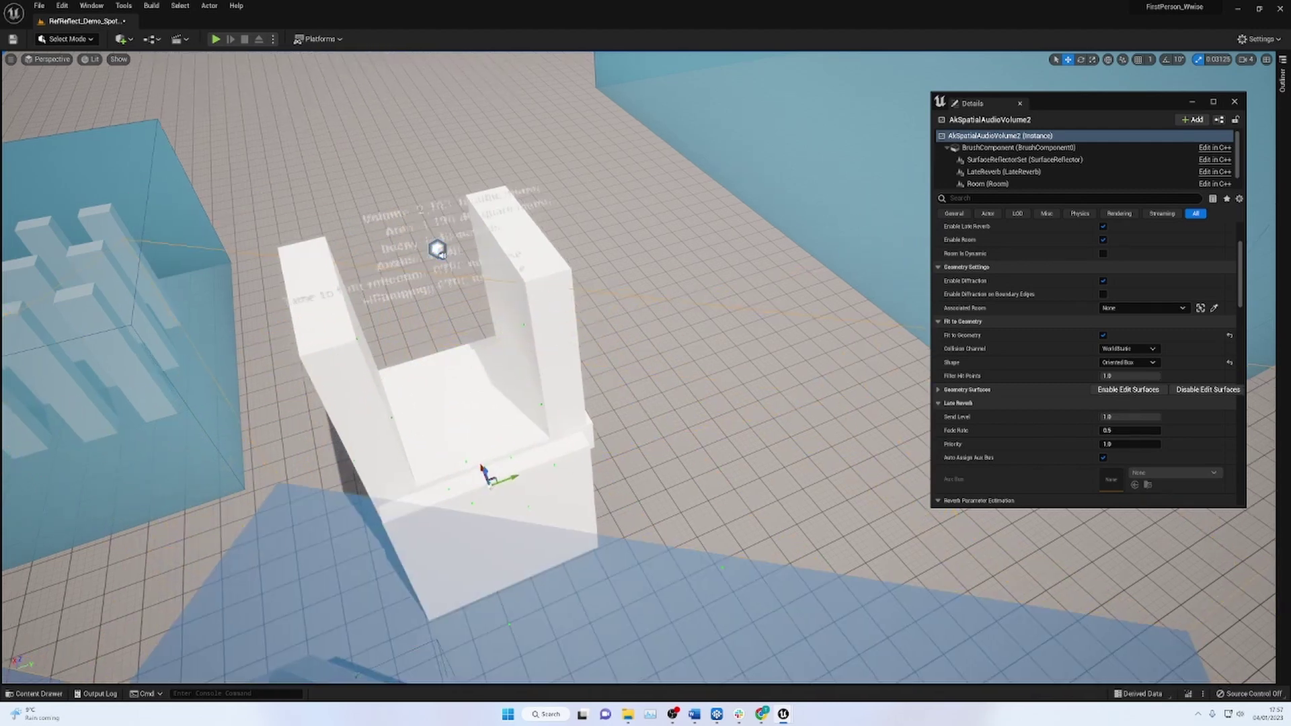
Move the spatial audio volume back between the white walls and lower it beneath the roof slab.
right_click_drag(485, 477, 636, 494)
right_click_drag(506, 427, 548, 444)
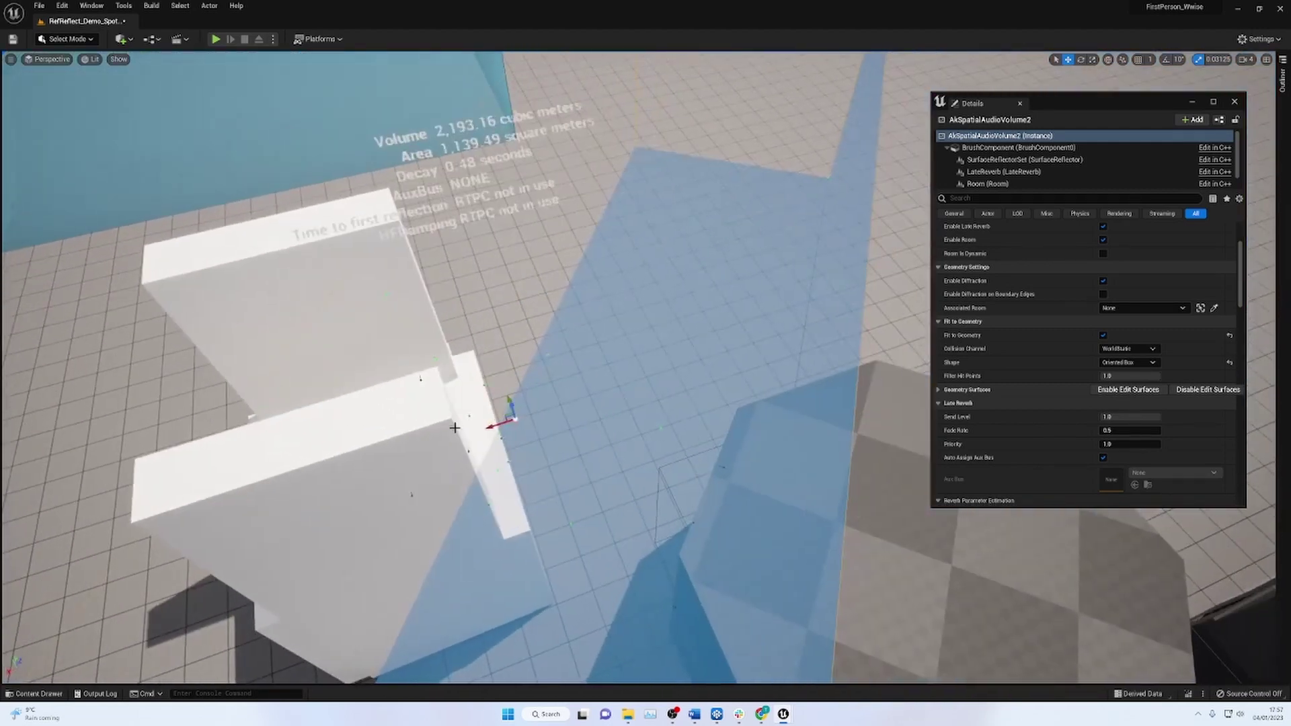
left_click_drag(510, 417, 375, 452)
right_click_drag(374, 453, 498, 499)
mouse_move(412, 441)
right_mouse_down()
mouse_move(451, 397)
mouse_move(412, 441)
right_mouse_up()
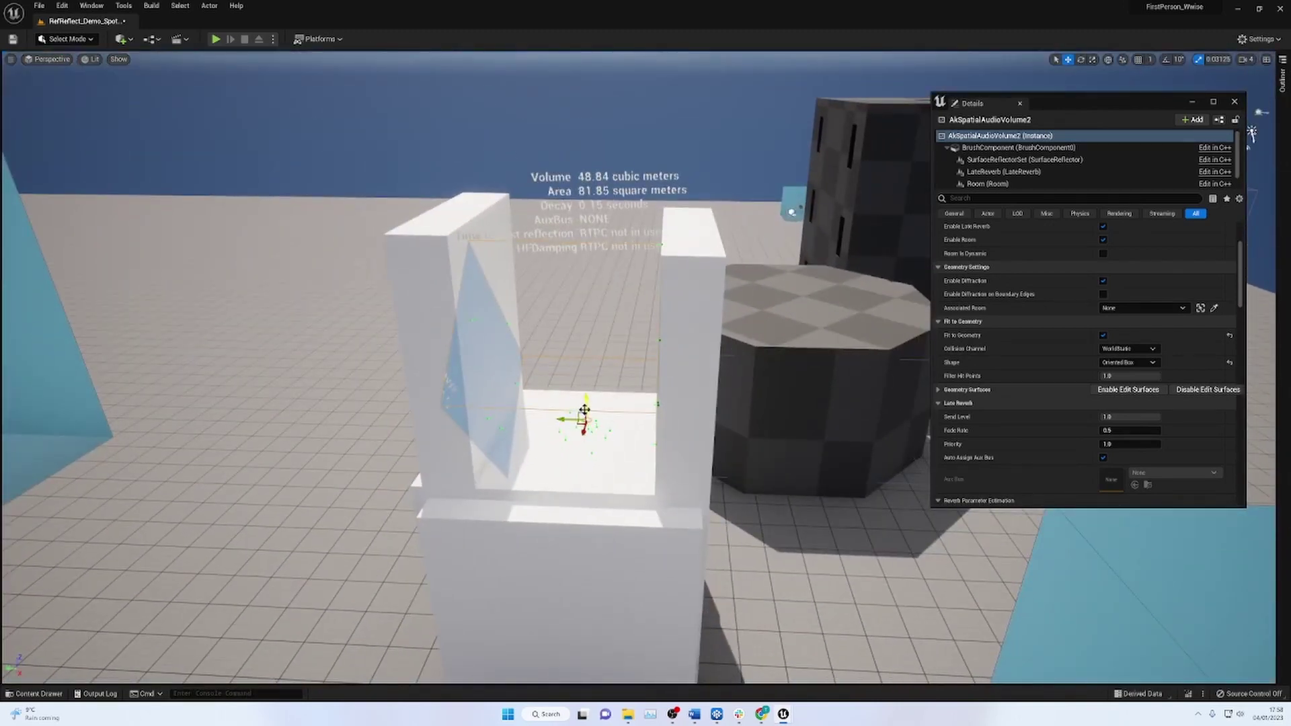
left_click_drag(577, 415, 584, 488)
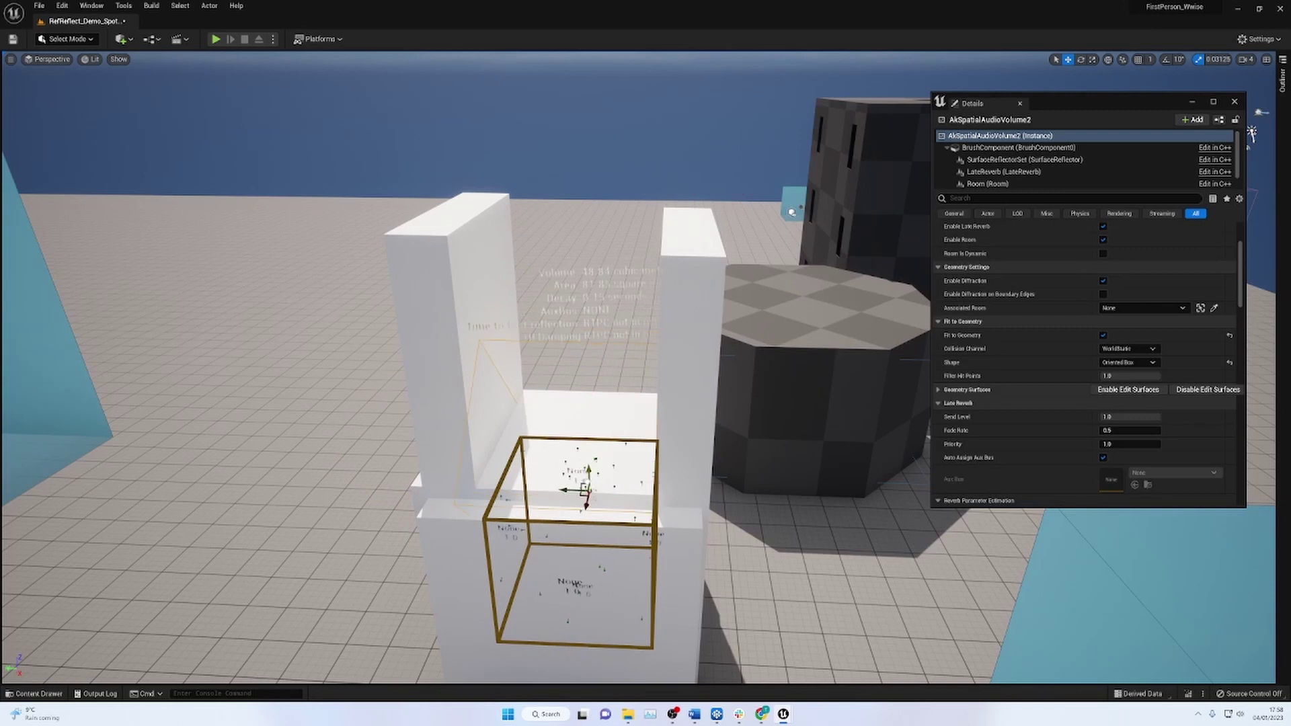
right_click(623, 508)
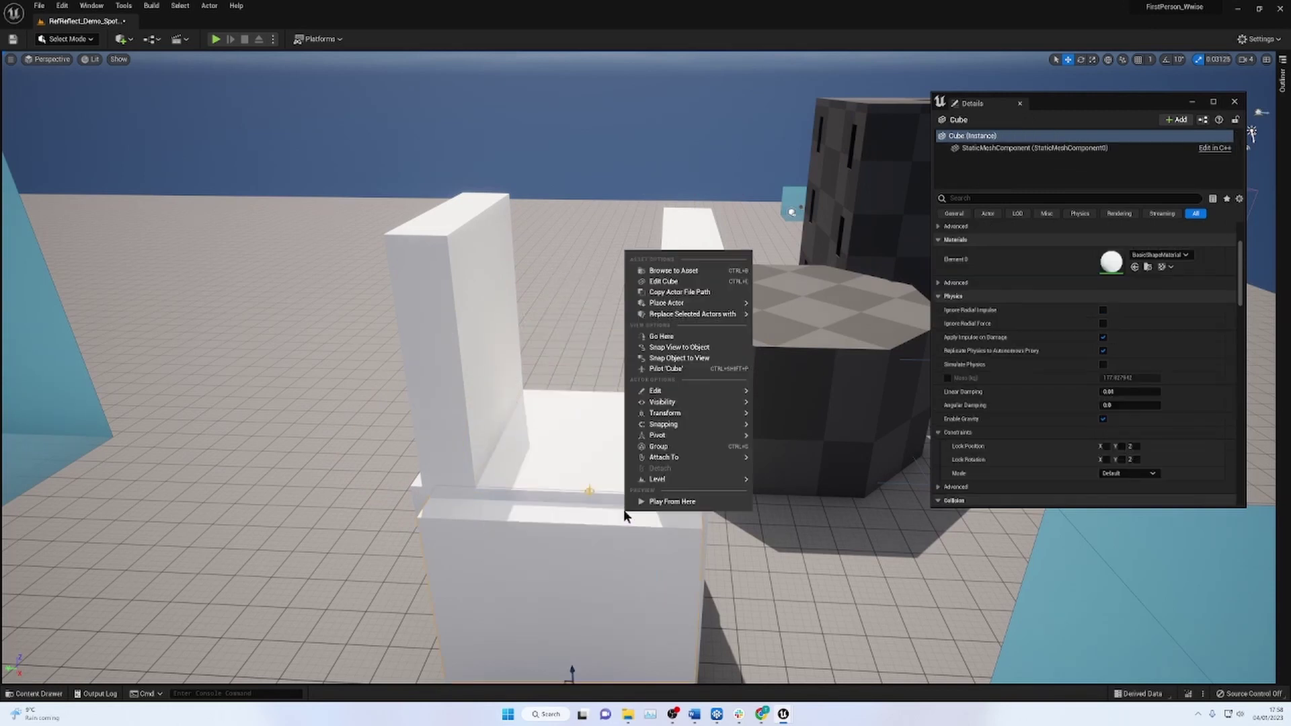
left_click(546, 623)
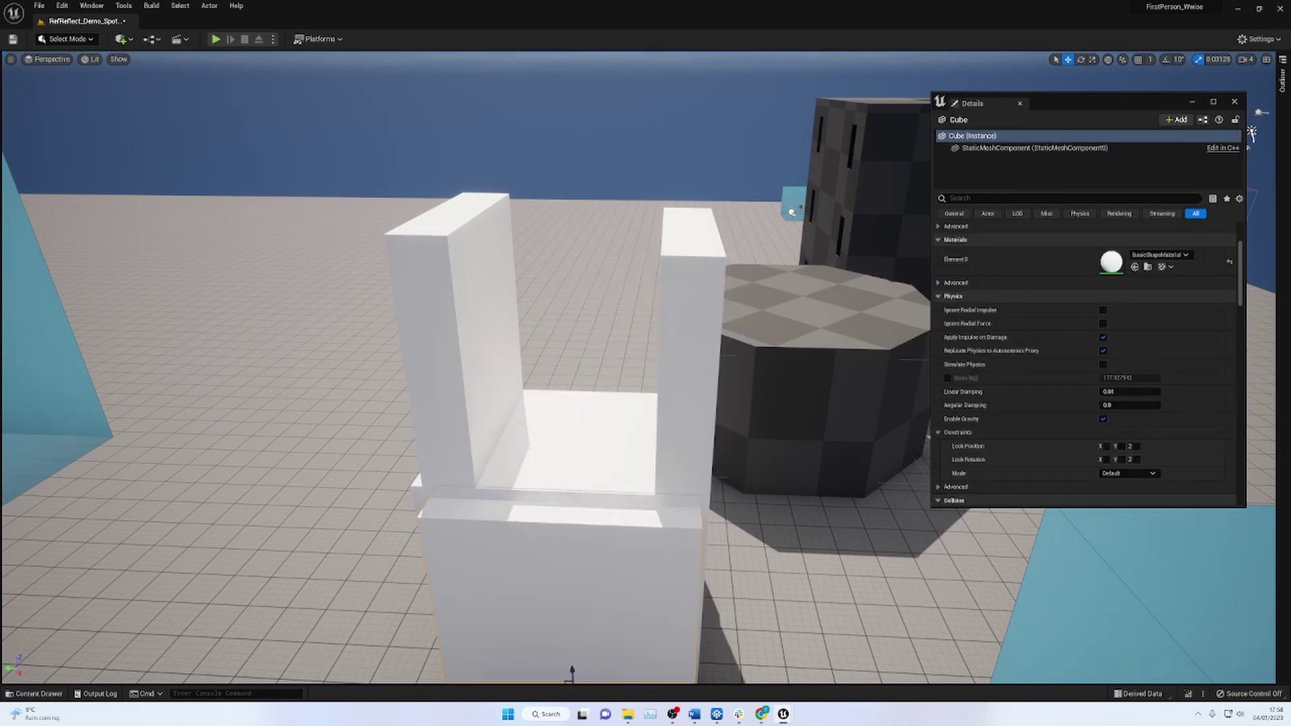
Slide the roof slab off to the side of the enclosure and lower the spatial audio volume inside the open space.
right_click_drag(682, 466, 690, 402)
left_click(629, 461)
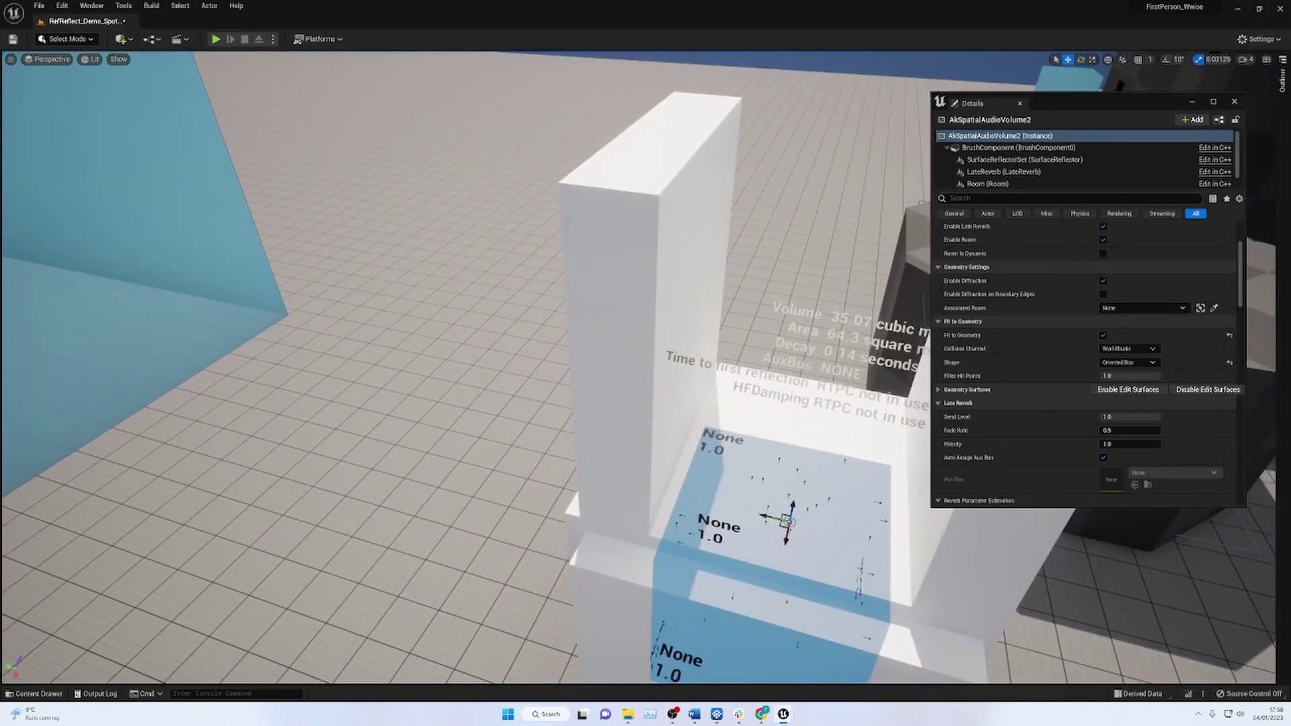
mouse_move(579, 458)
right_mouse_down()
mouse_move(646, 444)
mouse_move(599, 470)
right_mouse_up()
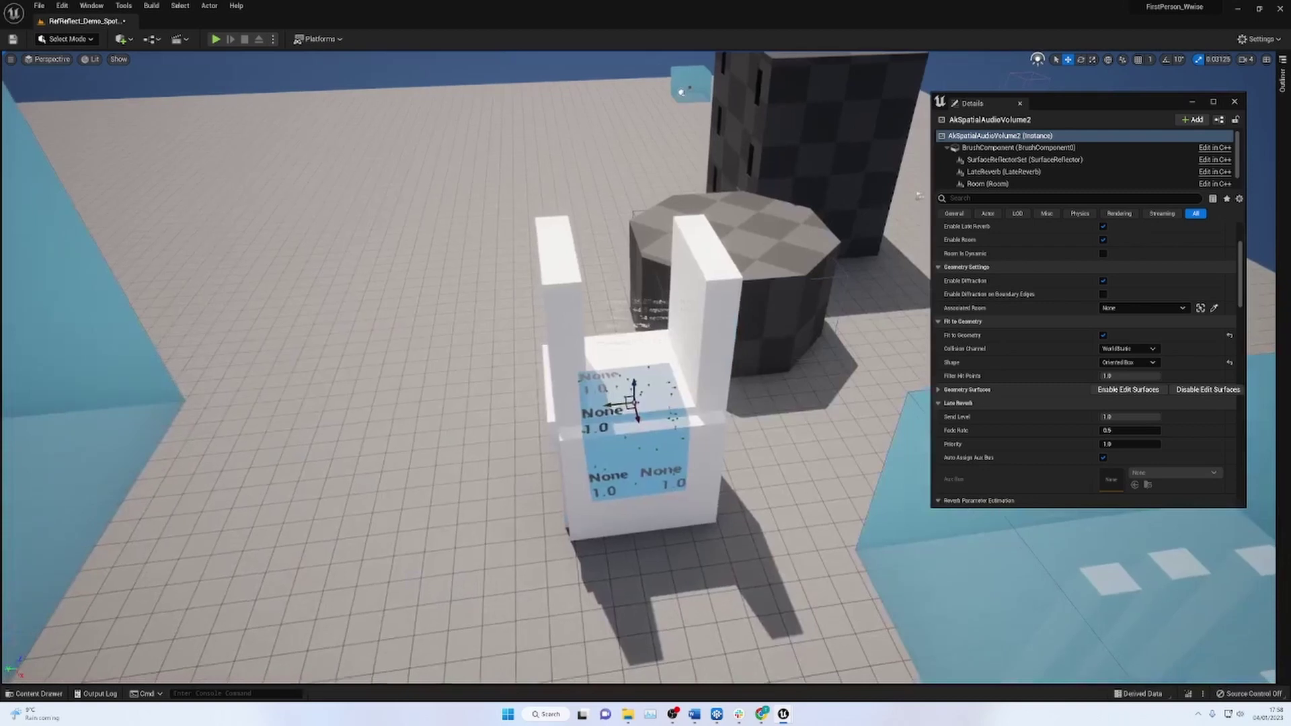
left_click(620, 359)
left_click_drag(609, 386, 399, 404)
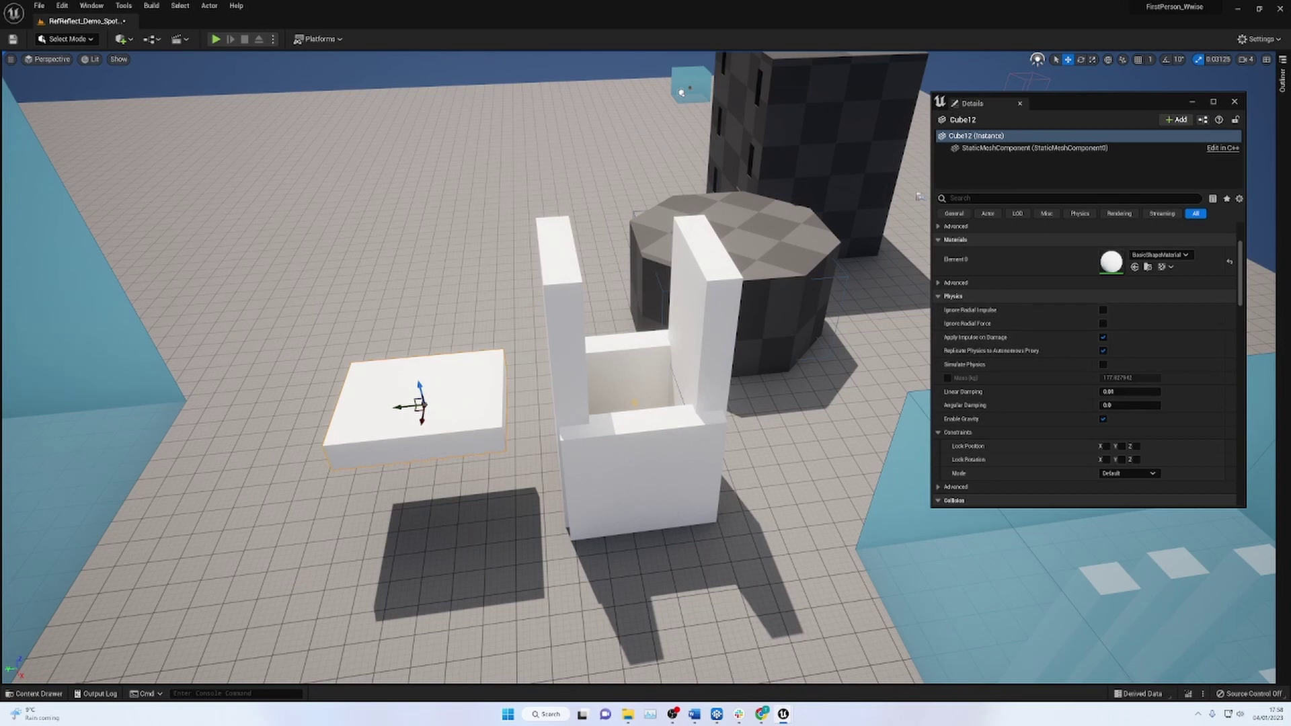
left_click(676, 389)
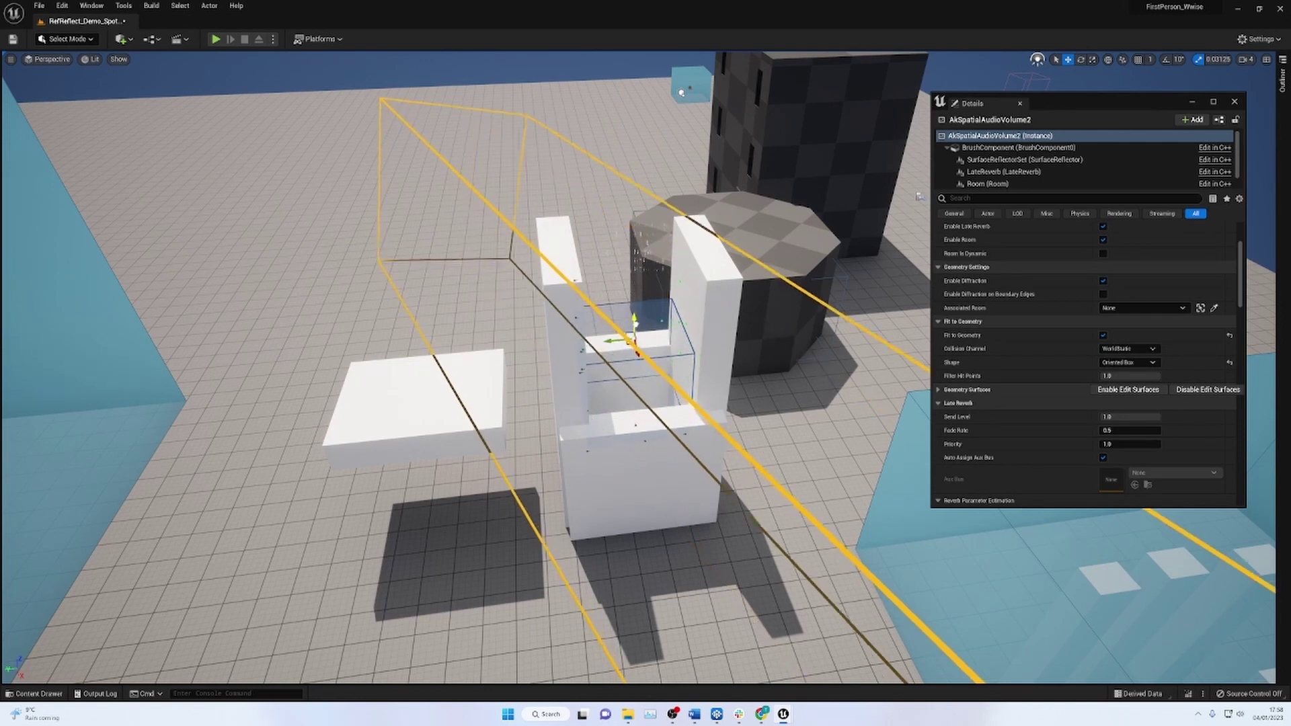
left_click_drag(635, 321, 644, 436)
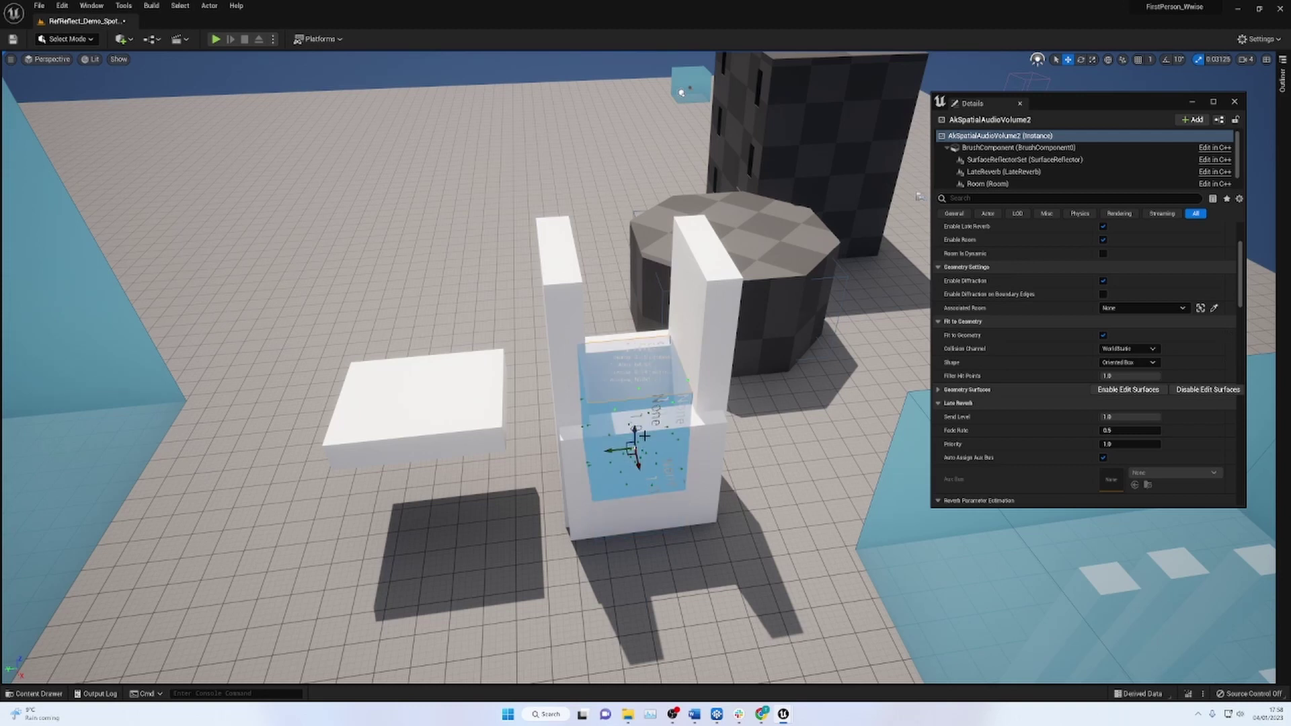
Set the enclosure volume's Fit to Geometry shape to Aligned Box and raise the volume slightly to refit it.
left_click(440, 406)
left_click(685, 394)
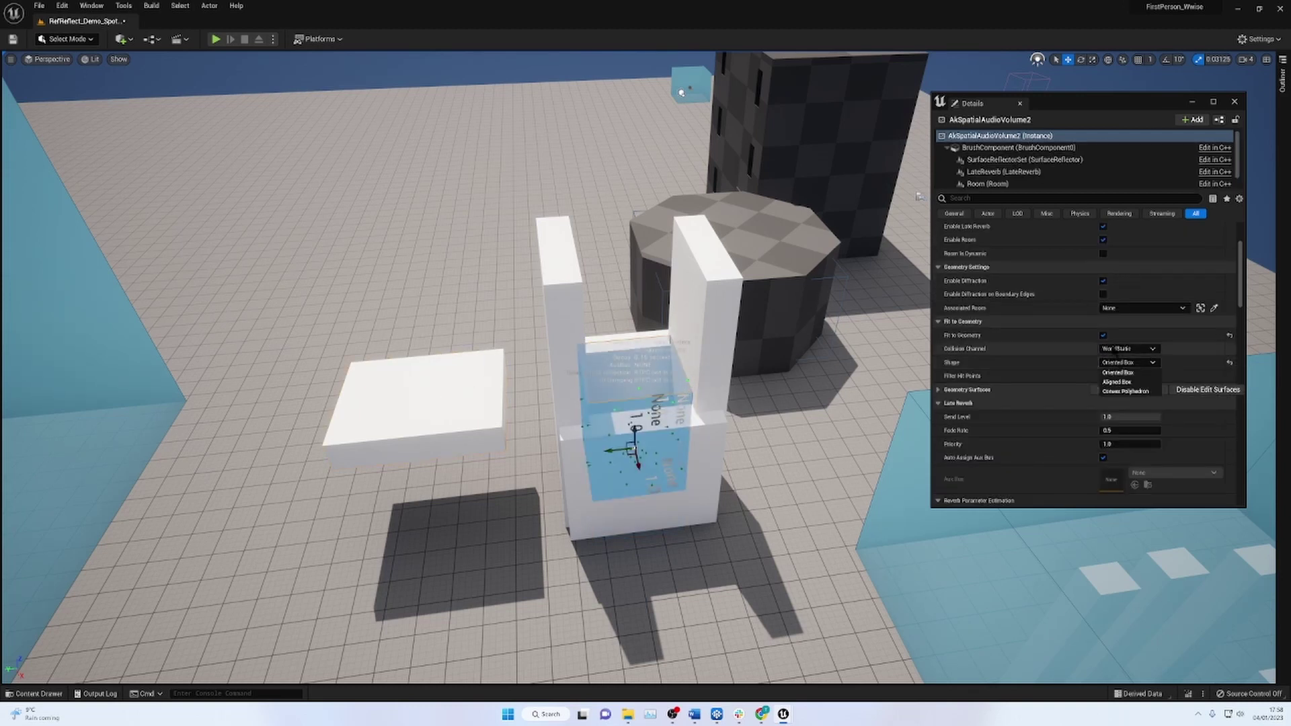
left_click(1128, 362)
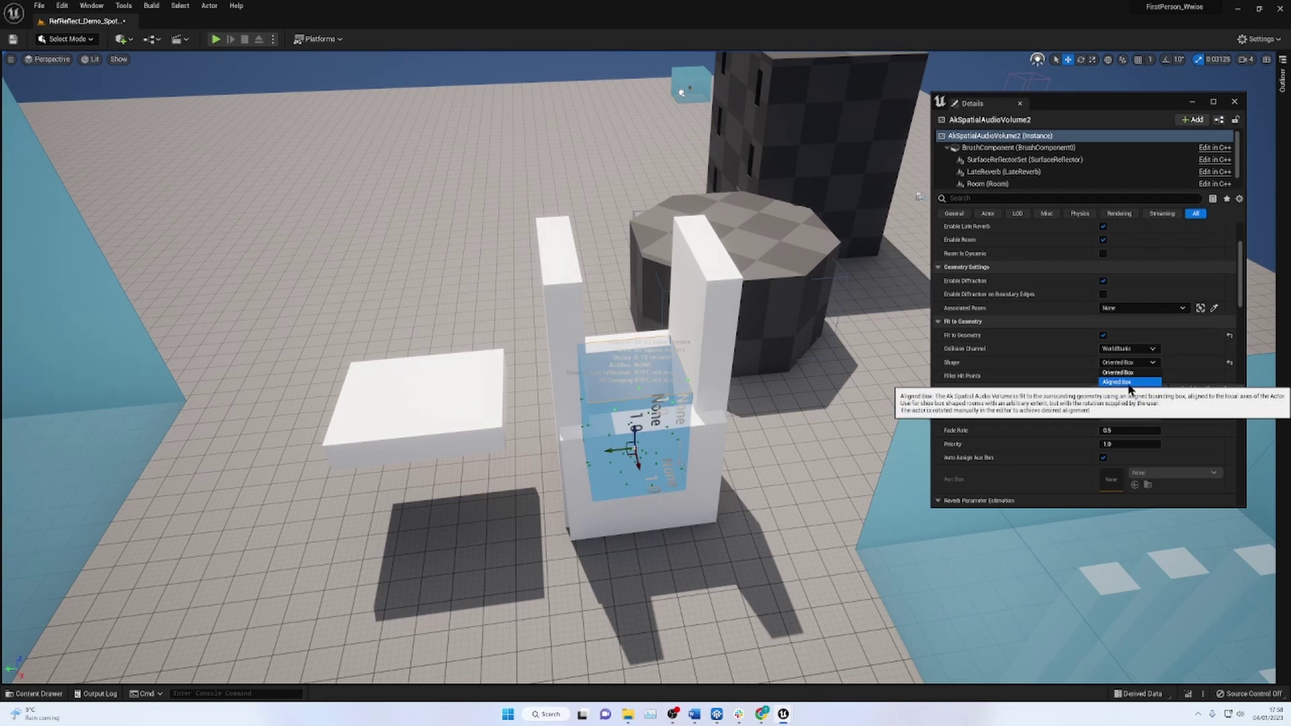
left_click(1129, 383)
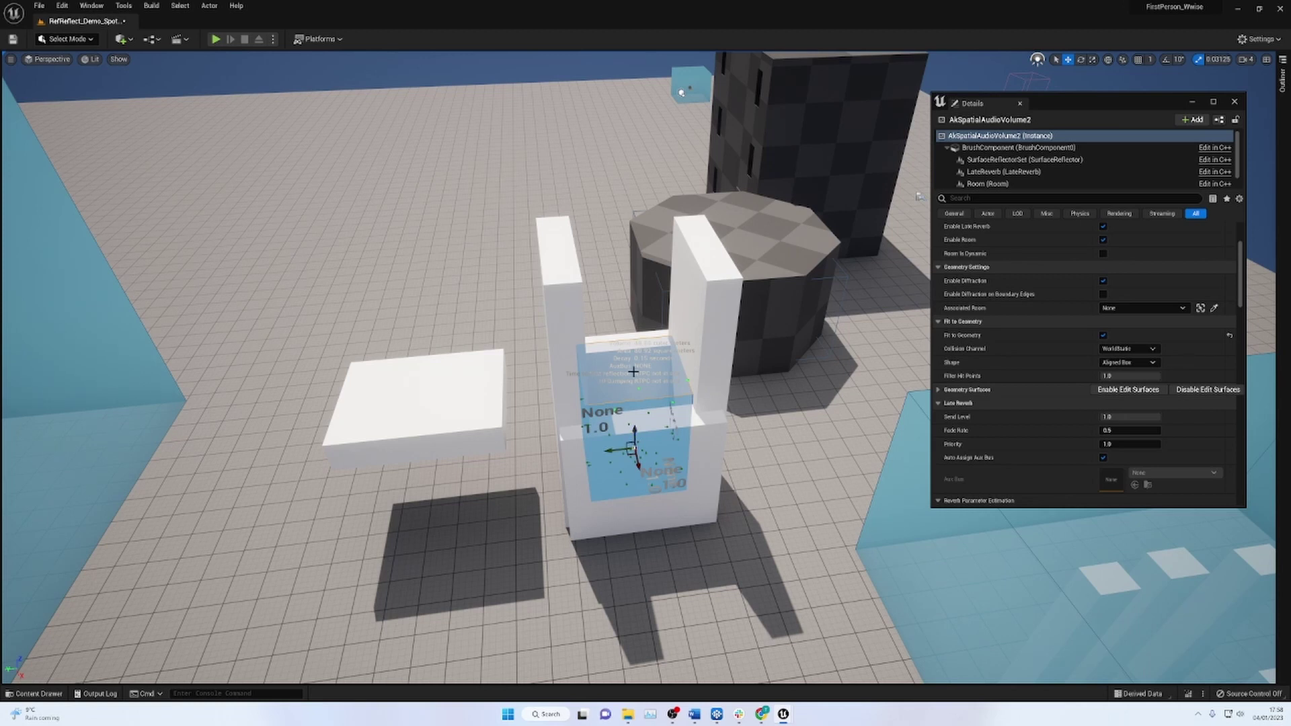
left_click_drag(634, 436, 653, 405)
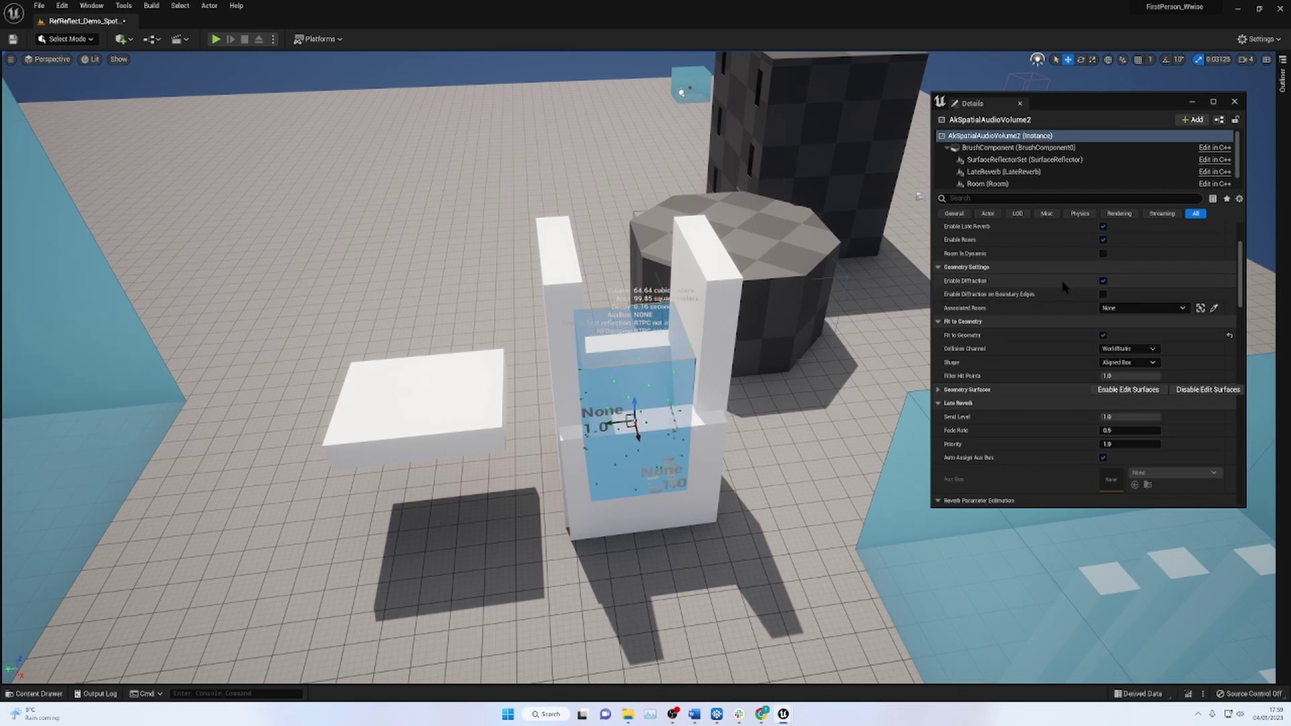
Try the Convex Polyhedron shape on the enclosure's volume and nudge the volume to refit it.
left_click(1143, 363)
left_click(1143, 392)
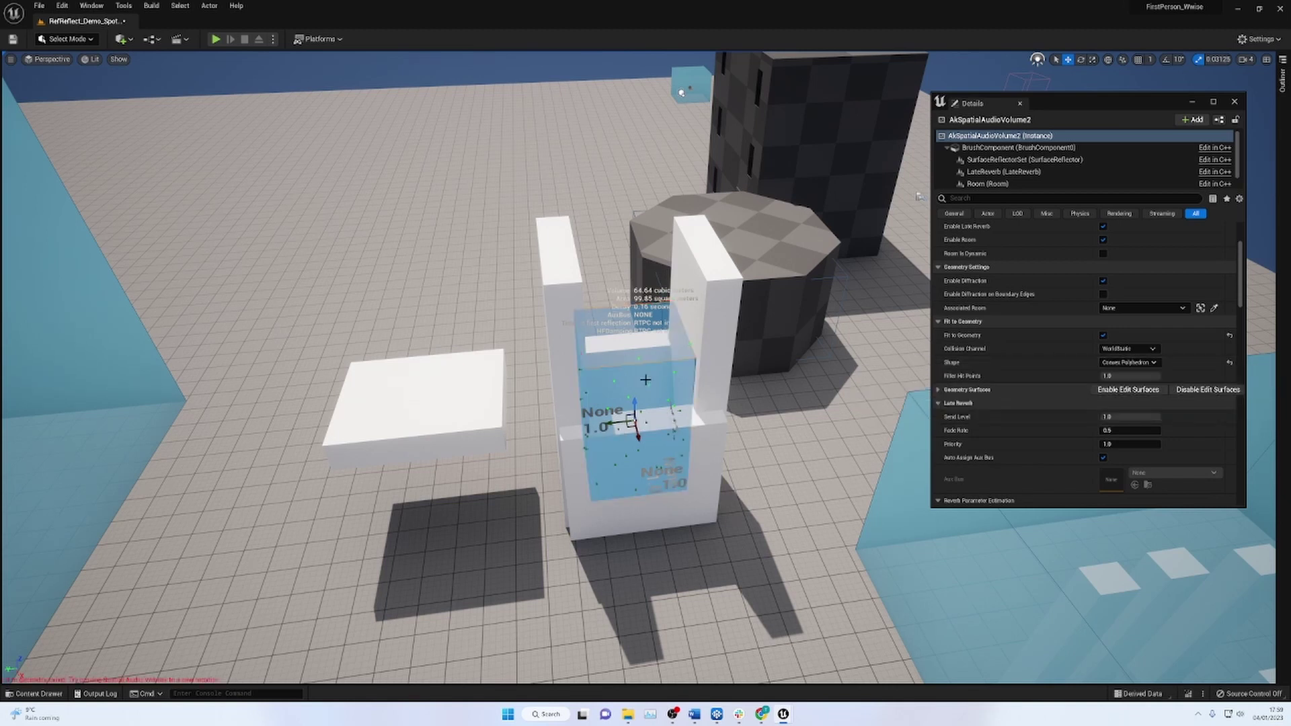
left_click_drag(635, 411, 635, 407)
Set the Fit to Geometry shape of the spatial audio volume inside the cylinder room to Convex Polyhedron.
left_click(787, 252)
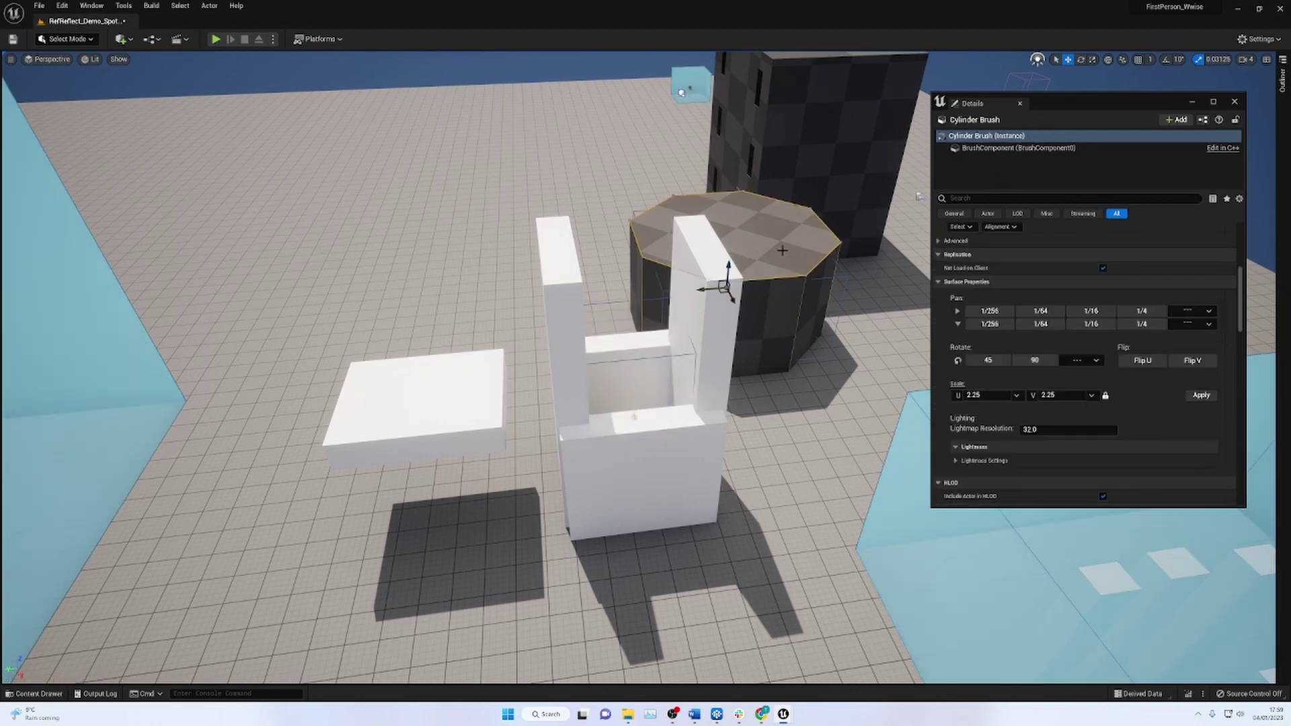
key("d")
right_click_drag(805, 273, 562, 309)
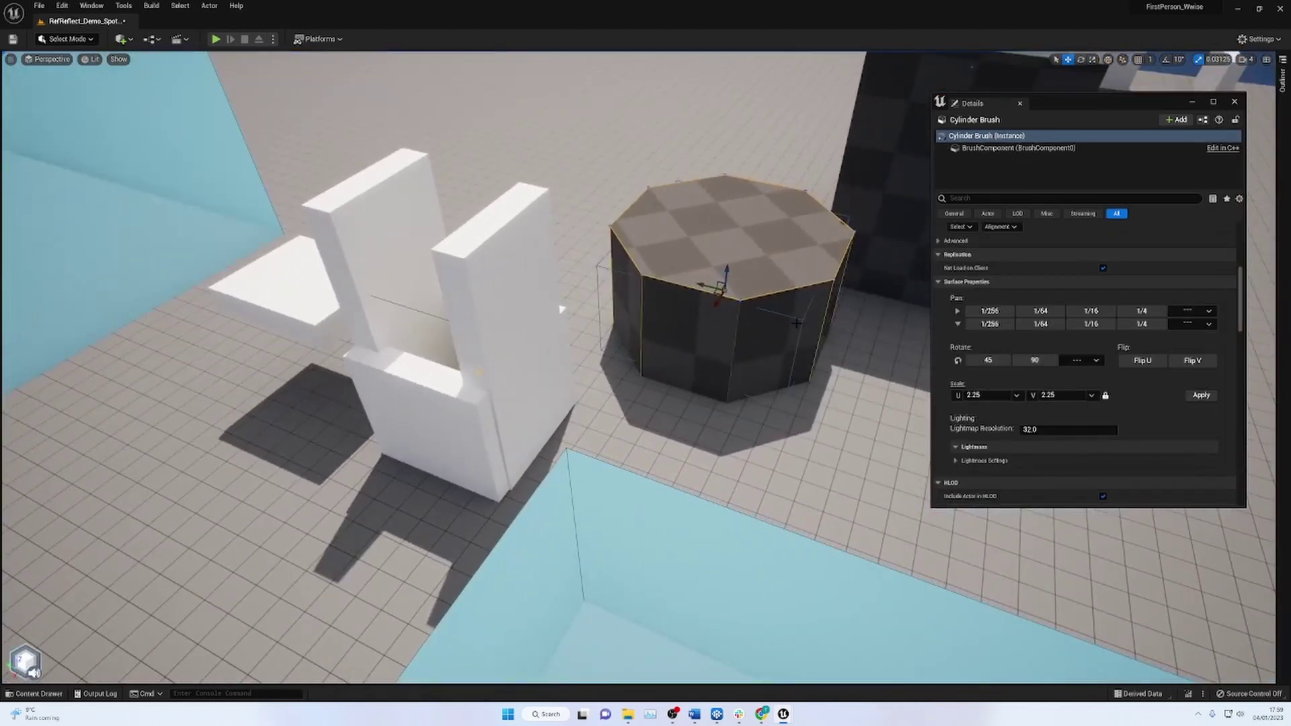
left_click(673, 282)
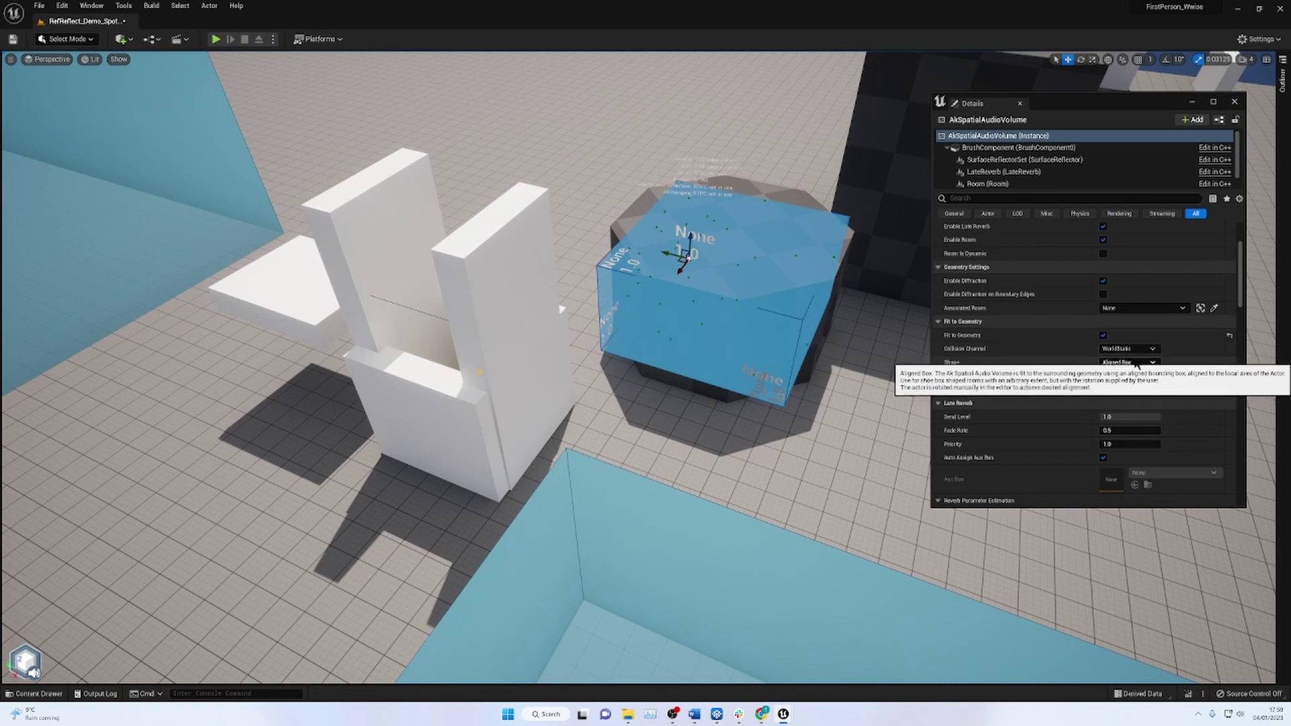
left_click(1135, 365)
left_click(1135, 392)
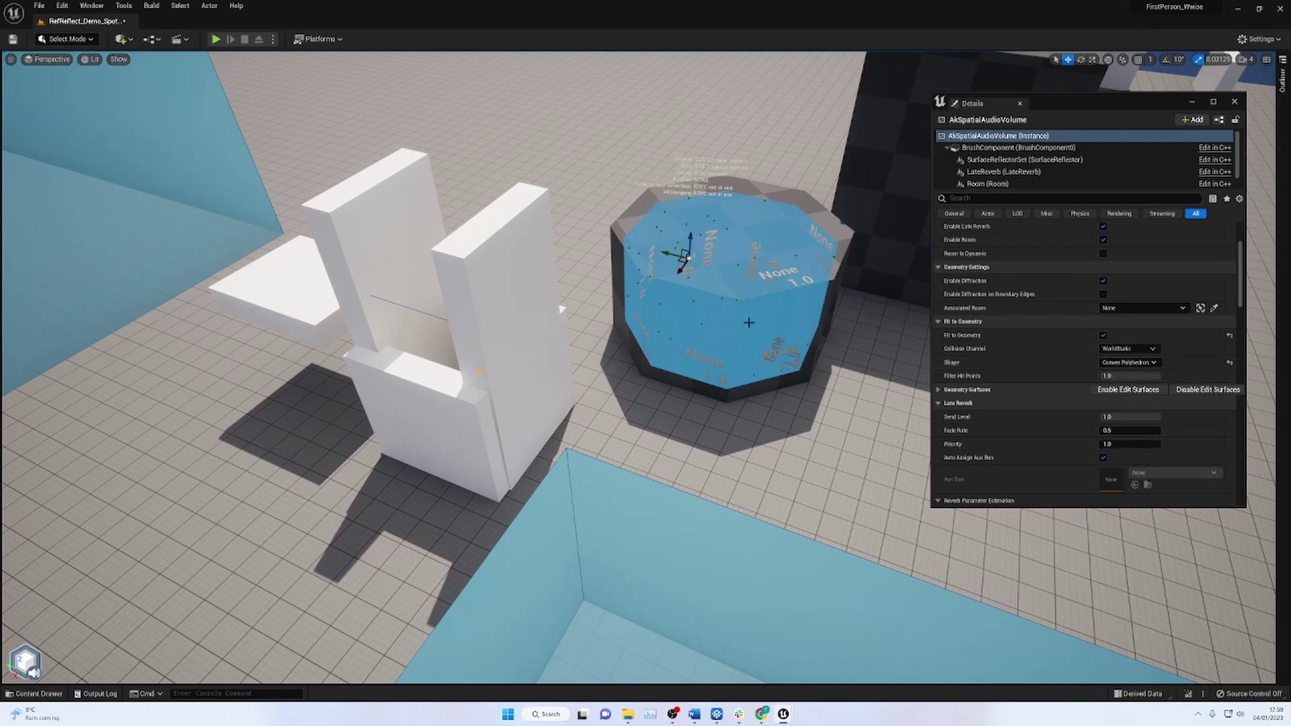
Return to the spatial audio volume in the white enclosure and set its Fit to Geometry shape to Oriented Box.
key("a")
right_click_drag(540, 360, 621, 364)
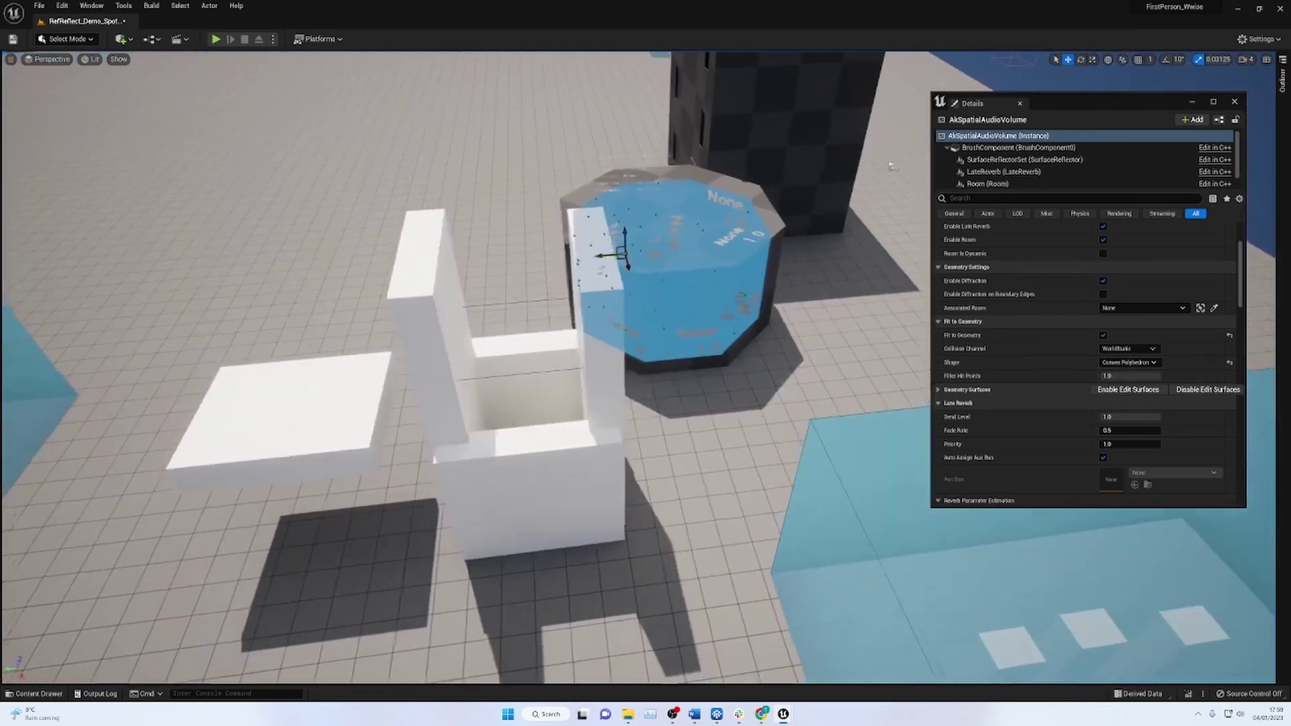
left_click(537, 372)
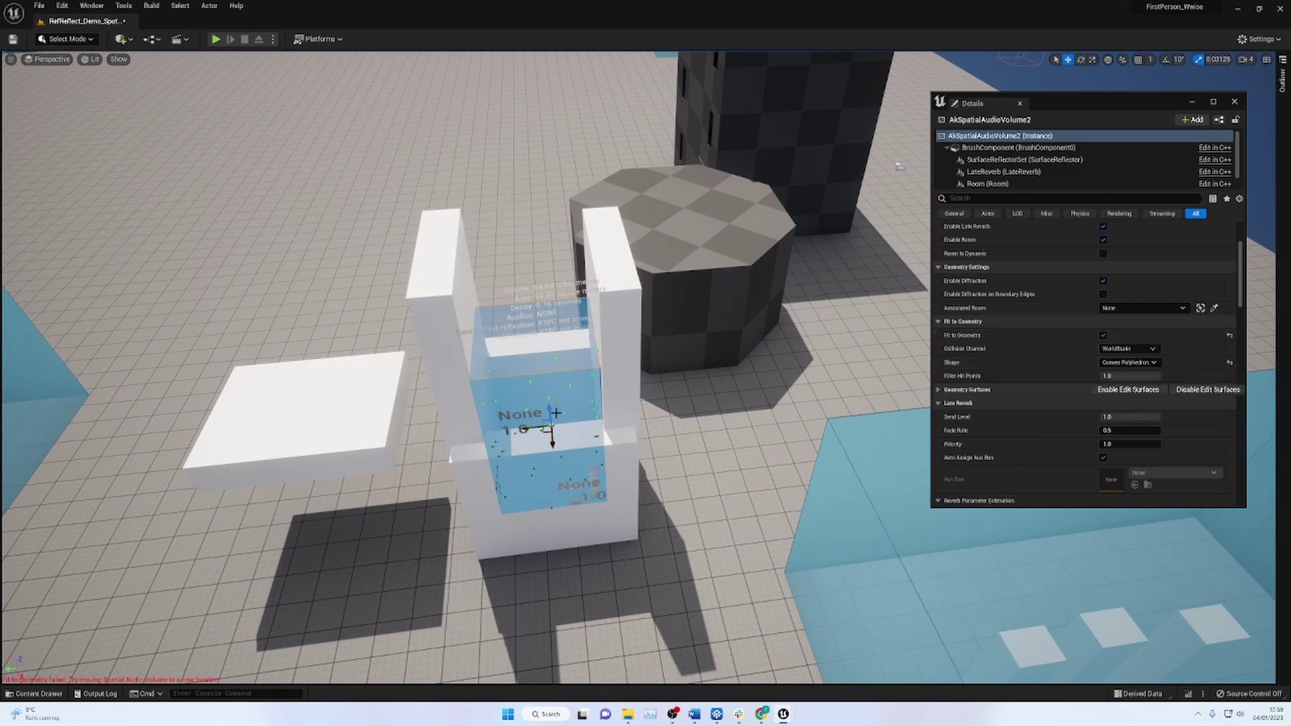
left_click(557, 377)
left_click(557, 374)
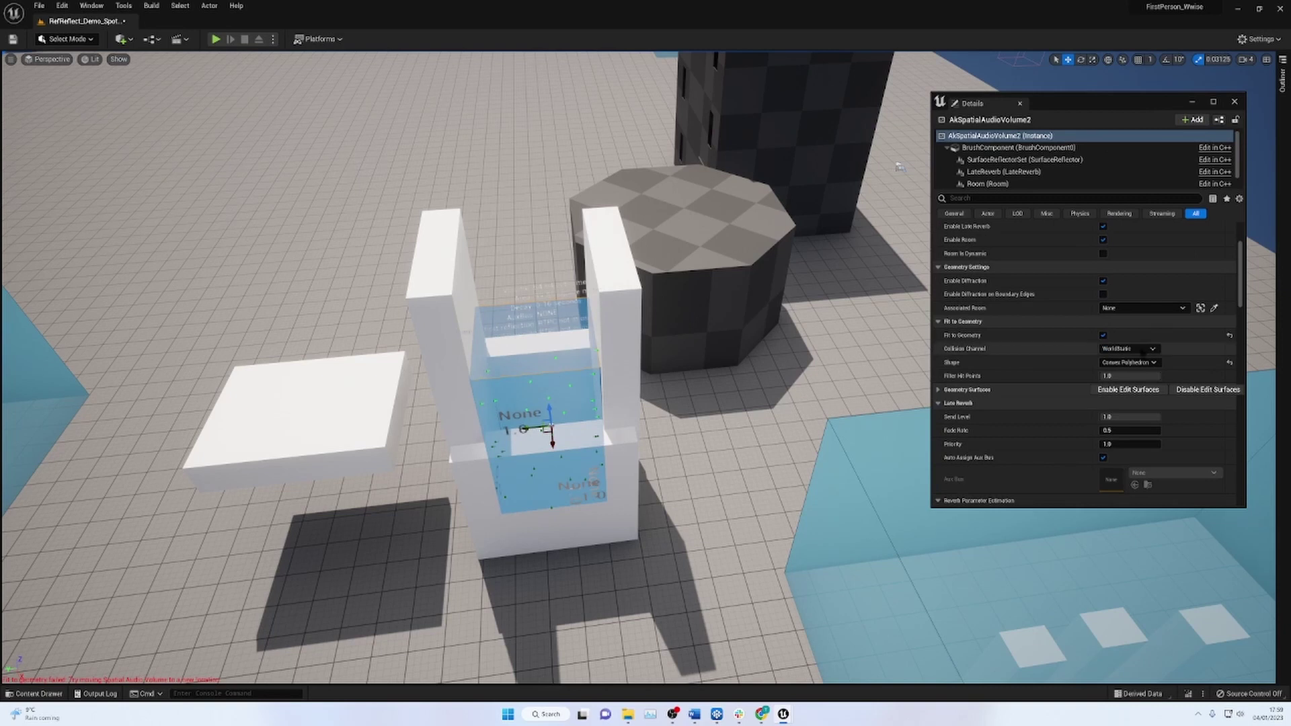
left_click(1129, 363)
left_click(1116, 377)
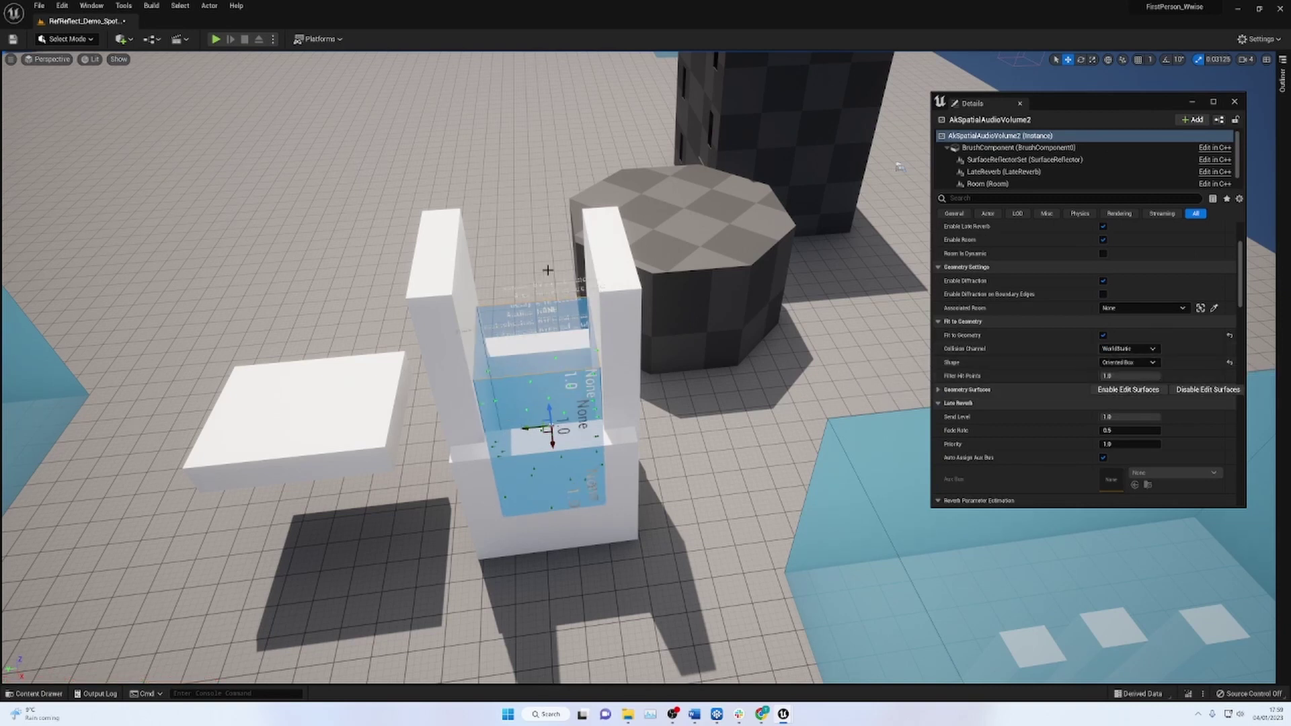
Lower the volume inside the open enclosure to refit it, and try adjusting its Filter Hit Points.
left_click_drag(548, 412, 551, 466)
right_click_drag(550, 466, 558, 501)
key("w")
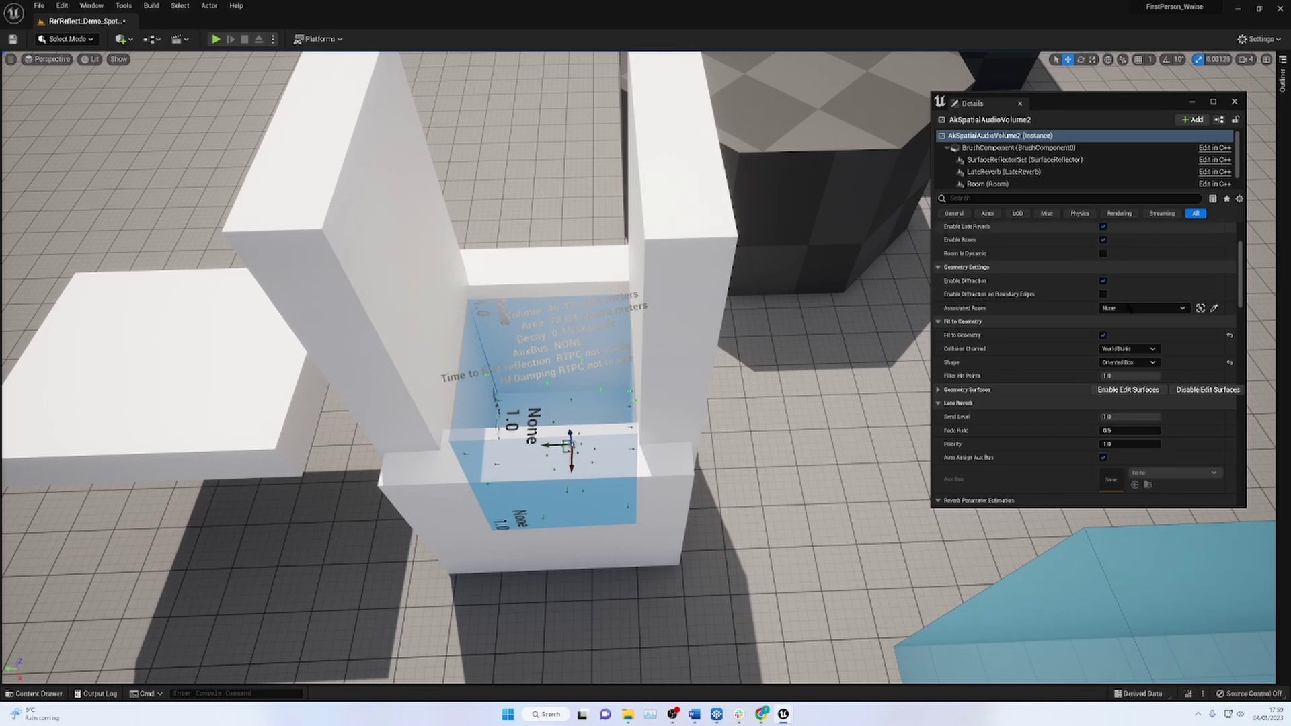
mouse_move(1152, 375)
left_mouse_down()
mouse_move(1100, 376)
mouse_move(1160, 376)
left_mouse_up()
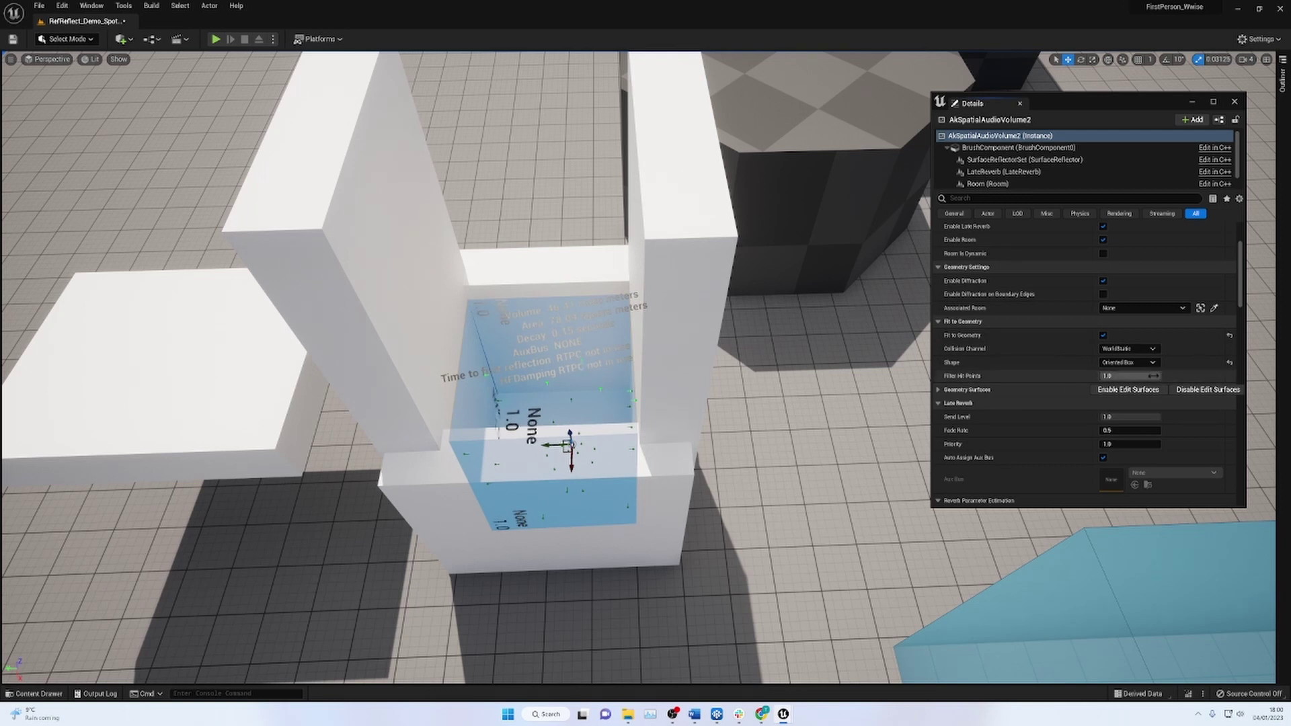
Try lower Filter Hit Points values down to about 0.78 on the enclosure's volume and return it to 1.0.
left_click_drag(1157, 376, 1150, 376)
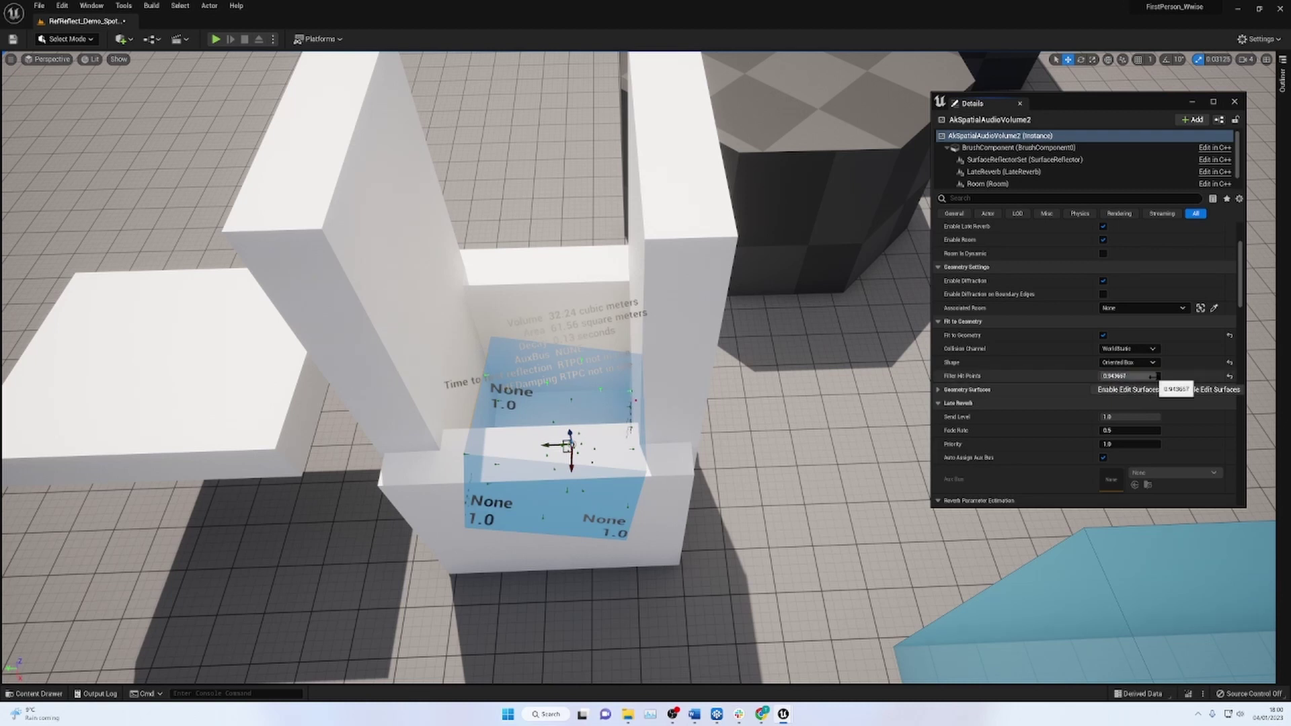
left_click_drag(1154, 377, 1158, 376)
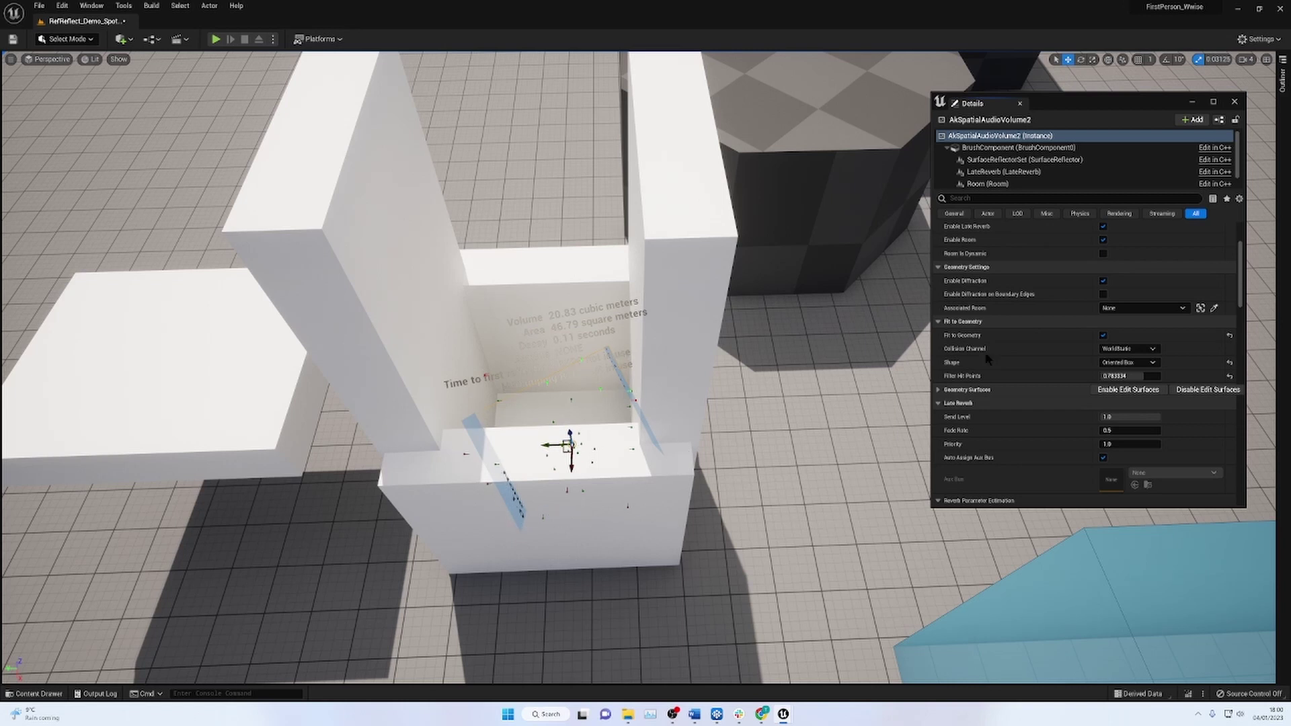
left_click(1140, 376)
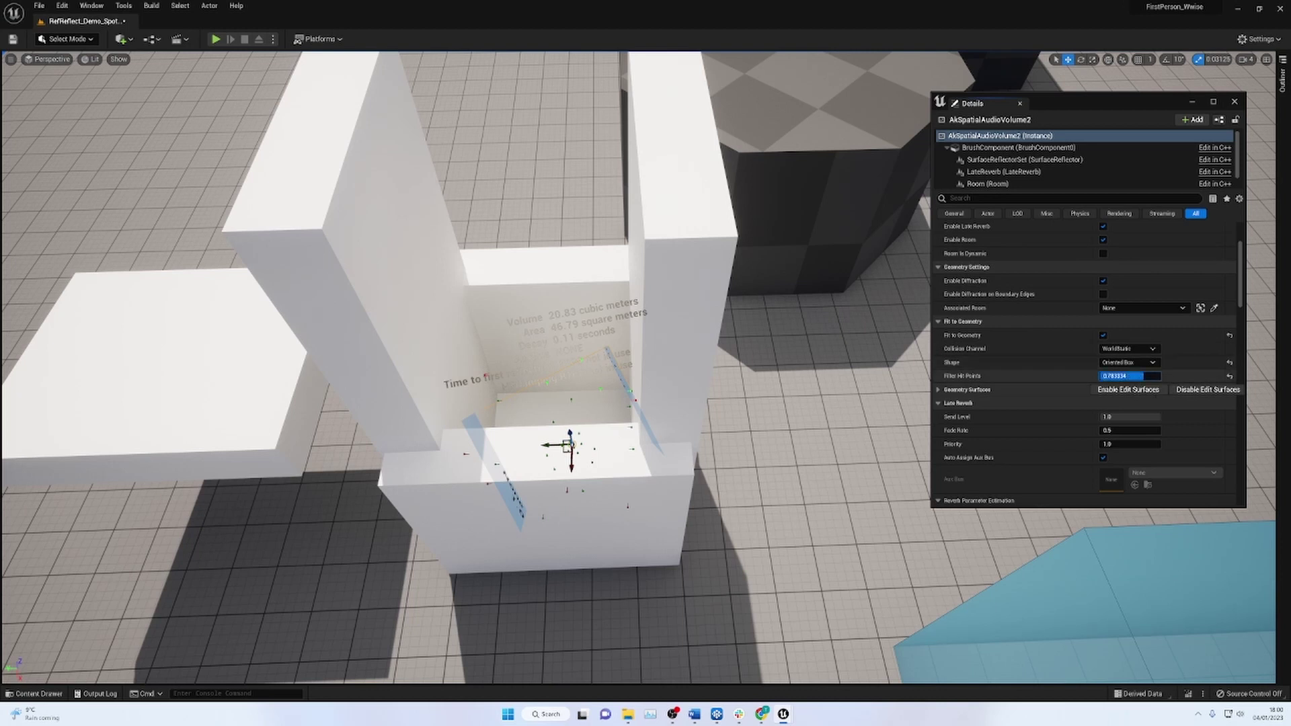
left_click_drag(1144, 377, 1162, 377)
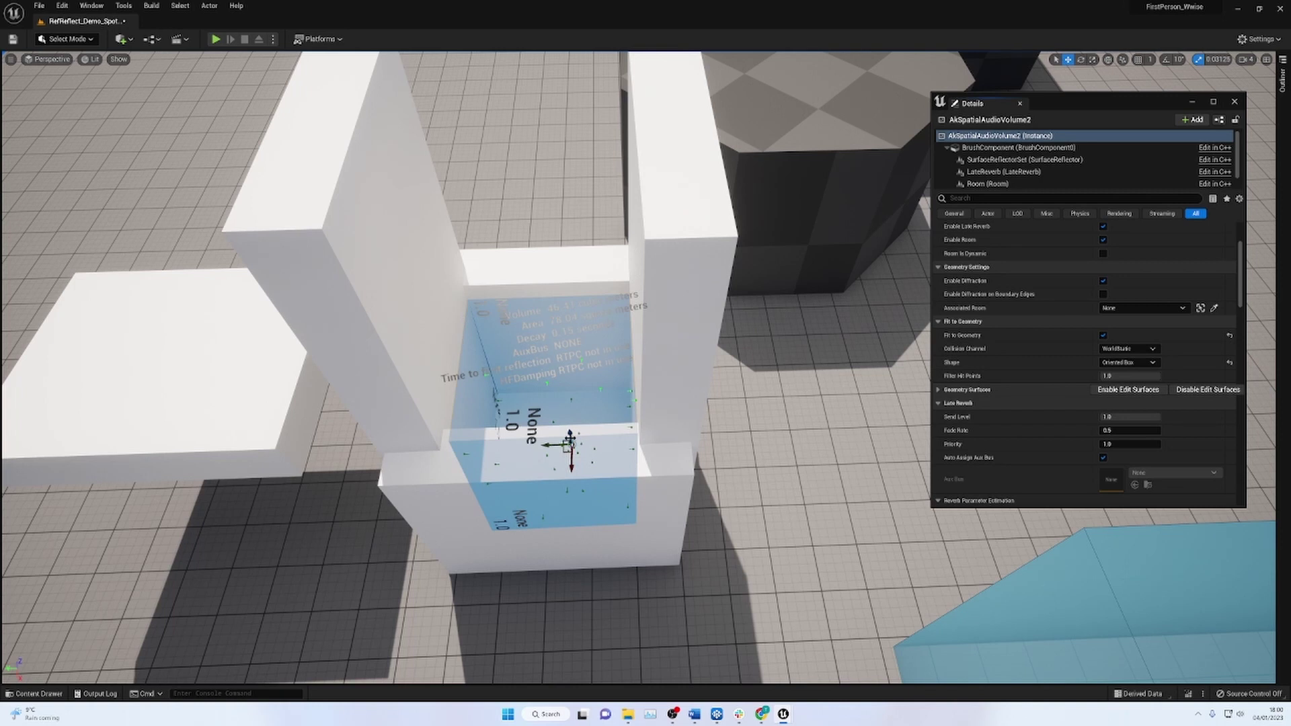
Raise the spatial audio volume between the enclosure's tall walls and set its Fit to Geometry shape to Aligned Box.
left_click_drag(570, 439, 556, 364)
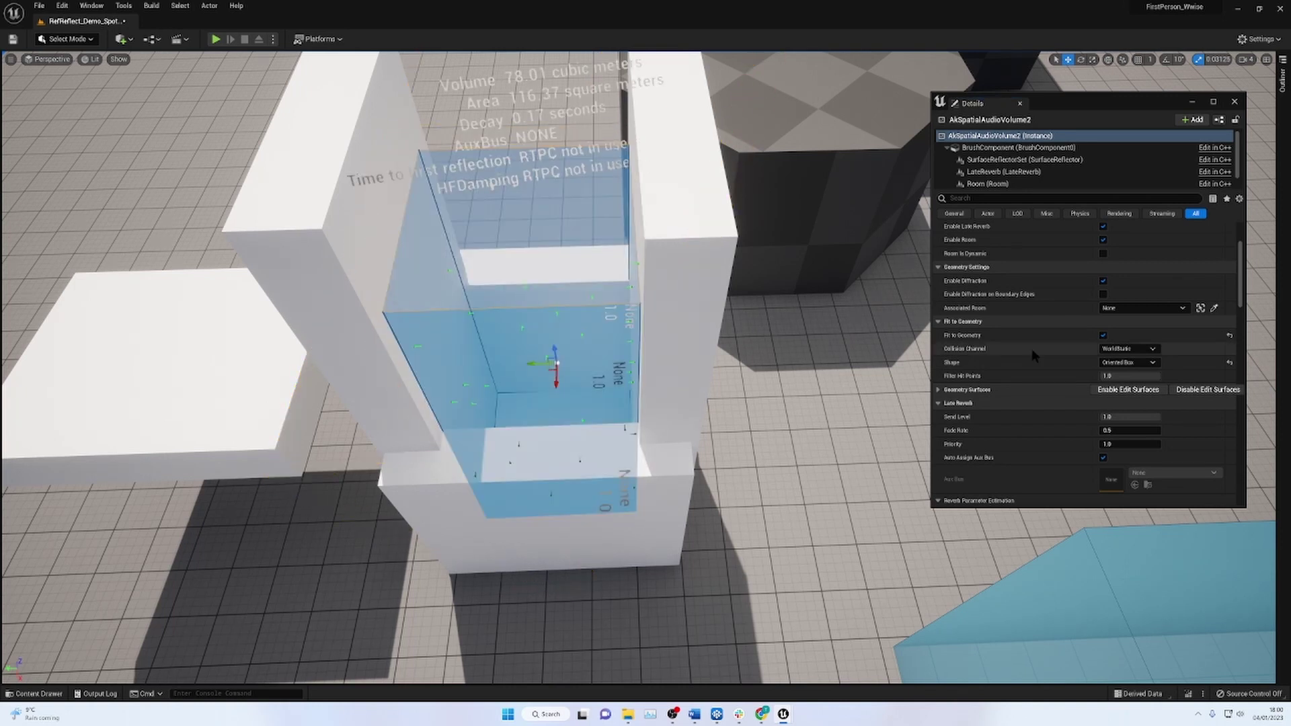
left_click(1139, 363)
left_click(1118, 382)
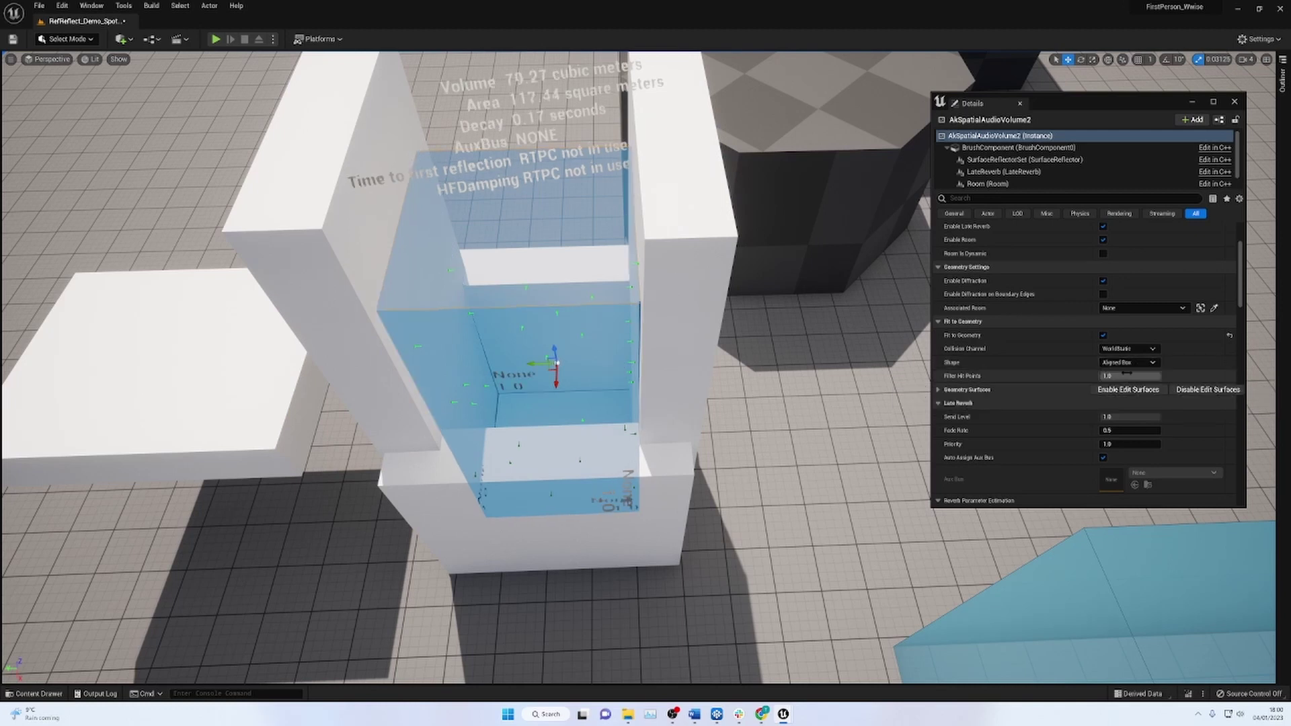
mouse_move(556, 361)
left_mouse_down()
mouse_move(542, 341)
mouse_move(543, 360)
mouse_move(555, 356)
left_mouse_up()
Examine how the aligned-box volume fits the white enclosure from several angles.
key("s")
right_click_drag(556, 356, 921, 244)
key("w")
key("d")
key("s")
key("w")
key("s")
key("a")
key("s")
key("w")
key("s")
right_click_drag(507, 336, 425, 293)
key("w")
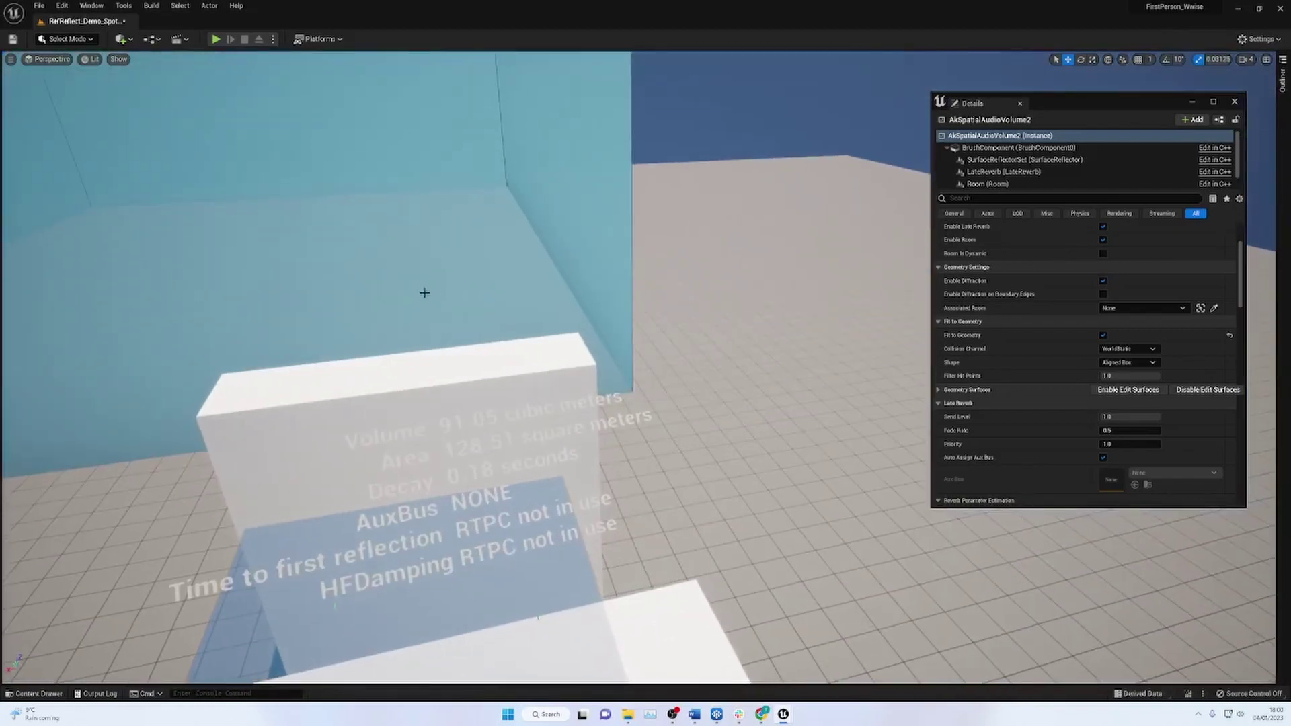
key("s")
right_click_drag(474, 453, 573, 455)
key("a")
key("w")
Move the aligned-box volume up and down between the two tall walls to refit it, finishing at a higher position.
left_click_drag(611, 401, 610, 343)
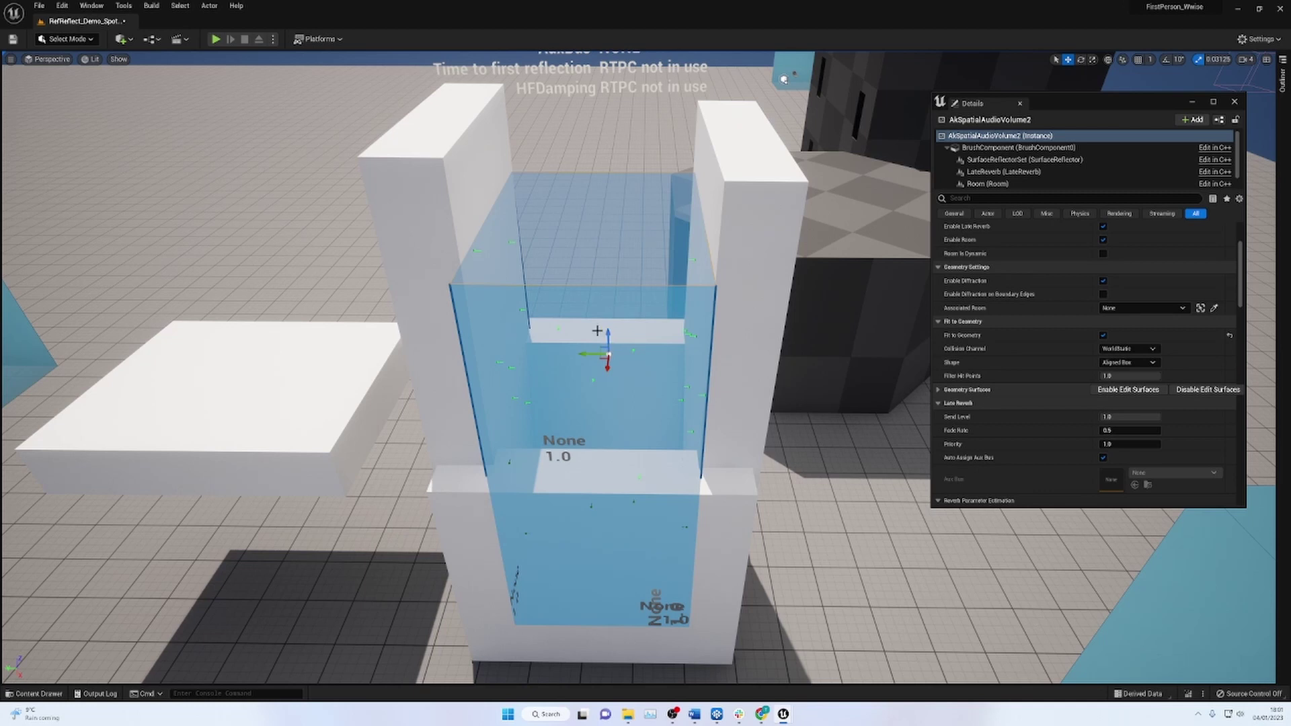
mouse_move(610, 341)
left_mouse_down()
mouse_move(612, 205)
mouse_move(613, 348)
mouse_move(630, 365)
mouse_move(630, 352)
left_mouse_up()
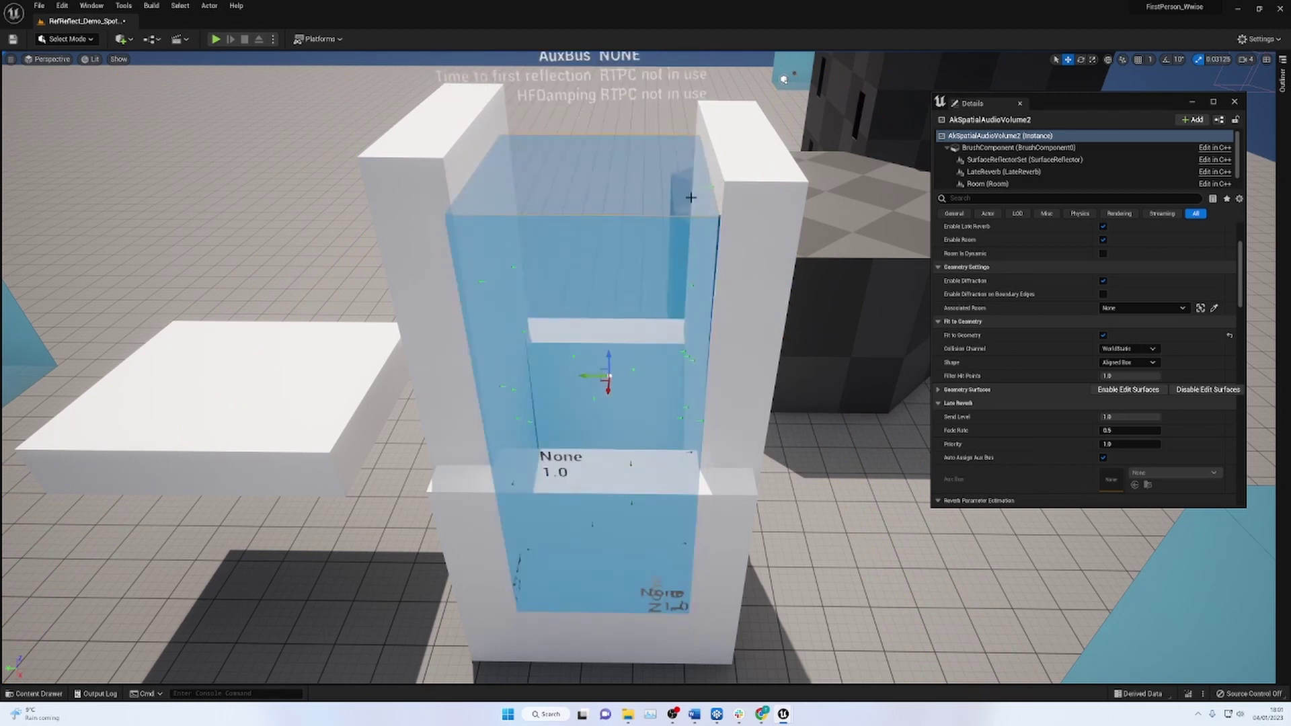
left_click(739, 189)
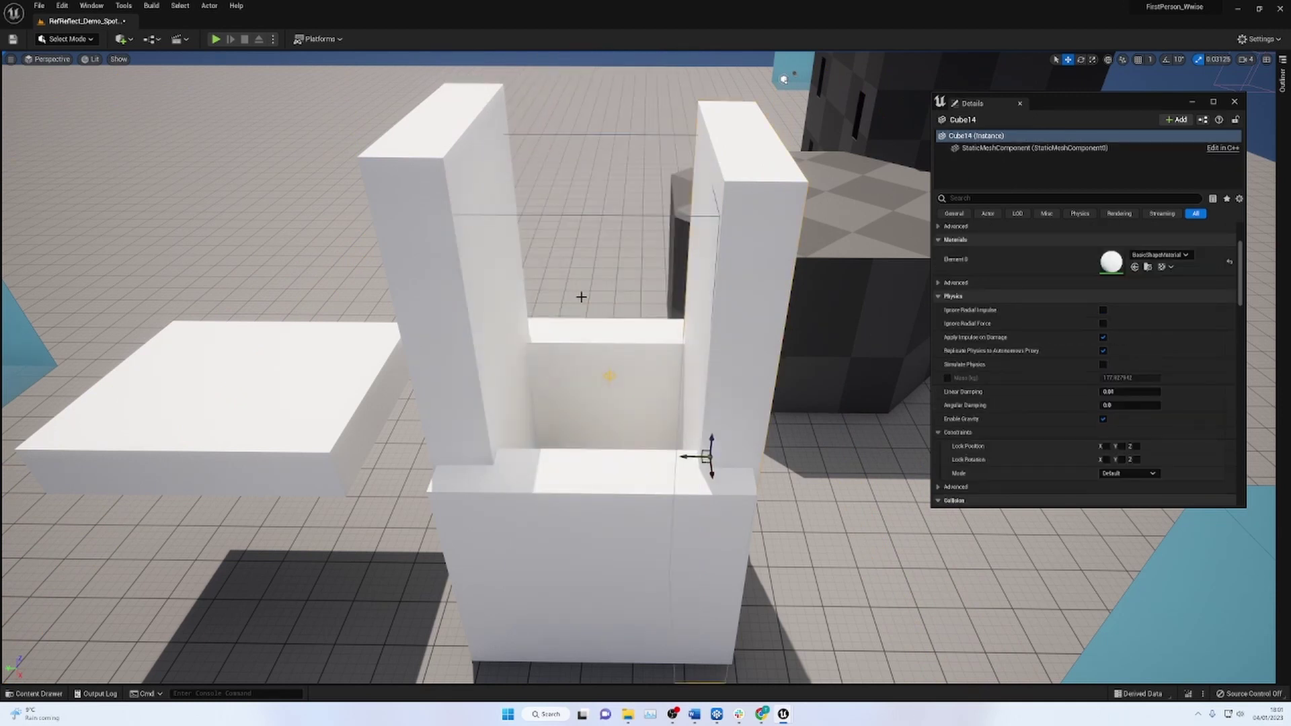
left_click(610, 378)
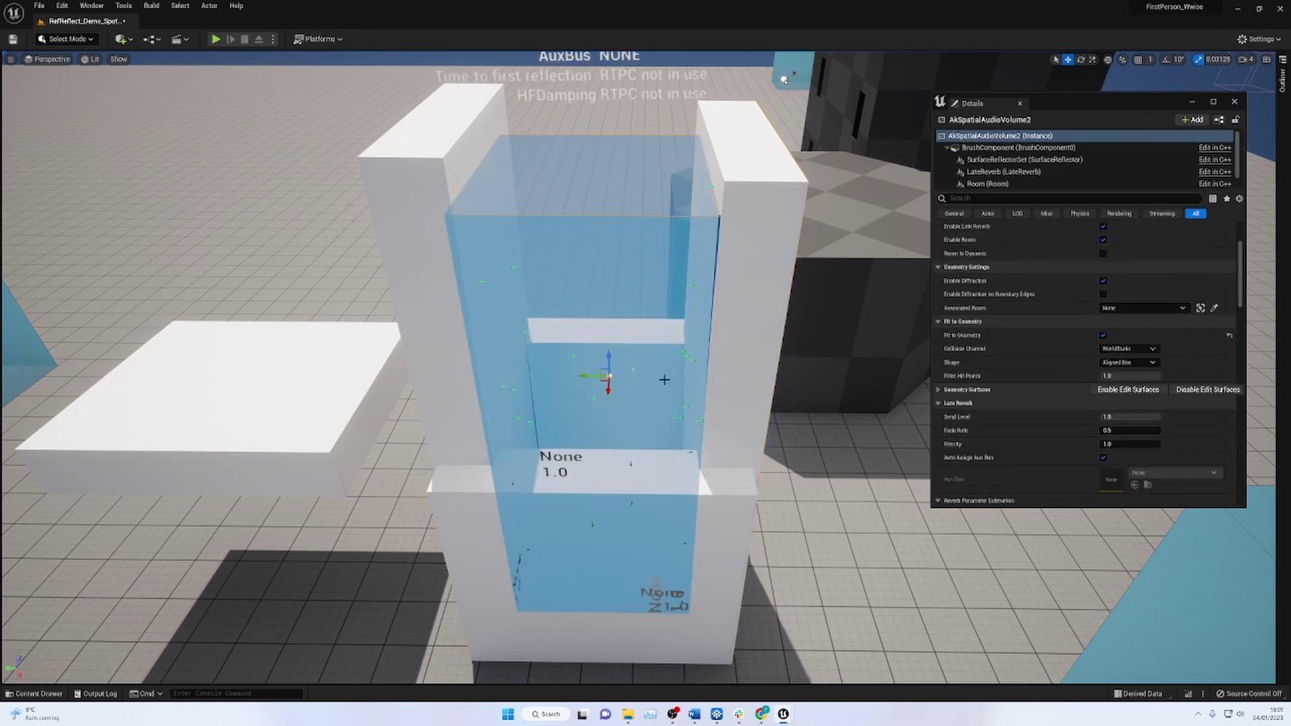
left_click_drag(608, 358, 609, 295)
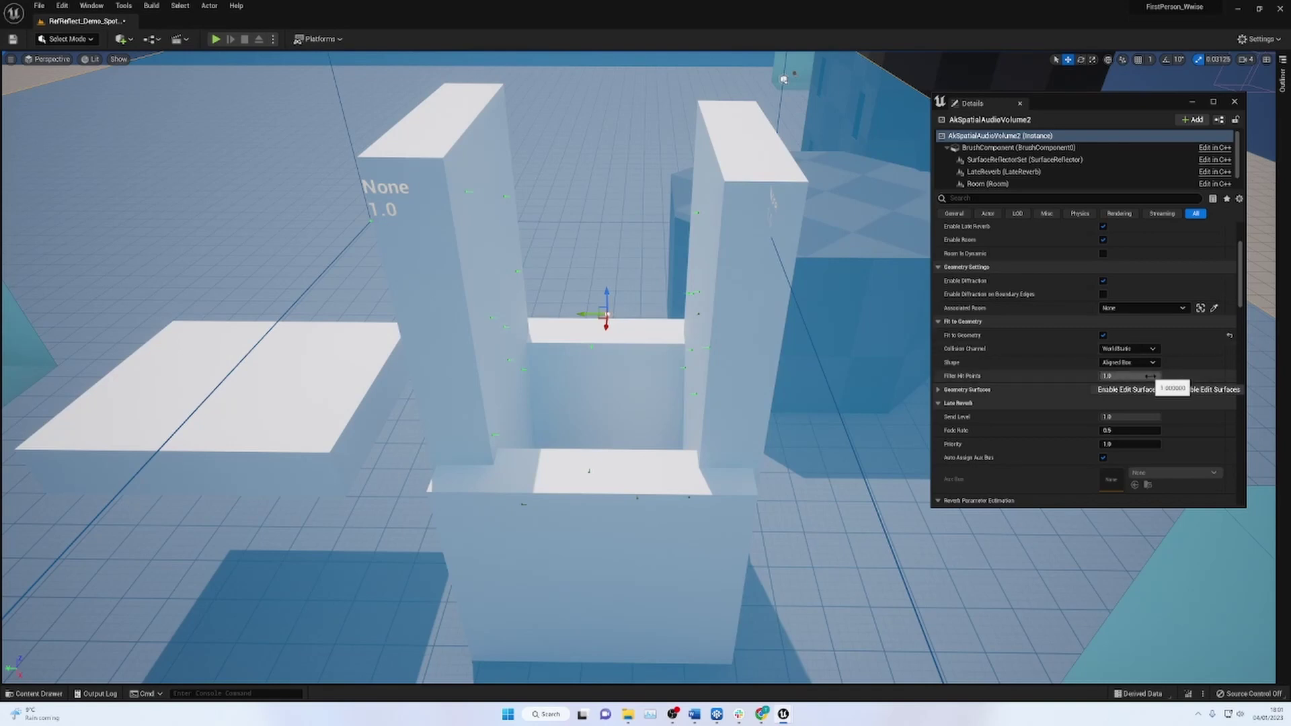
Lower the volume's Filter Hit Points to about 0.85 and examine the aligned-box fit around the enclosure.
left_click_drag(1151, 377, 1152, 376)
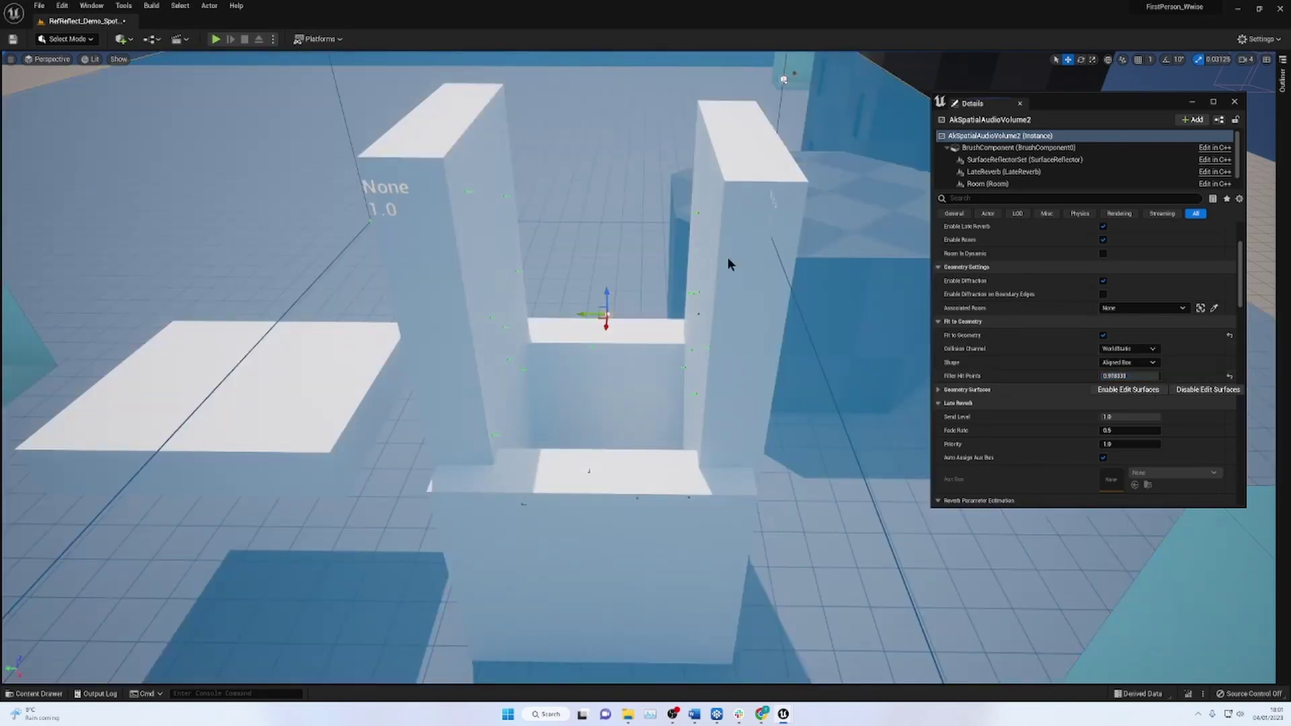
right_click_drag(596, 249, 562, 242)
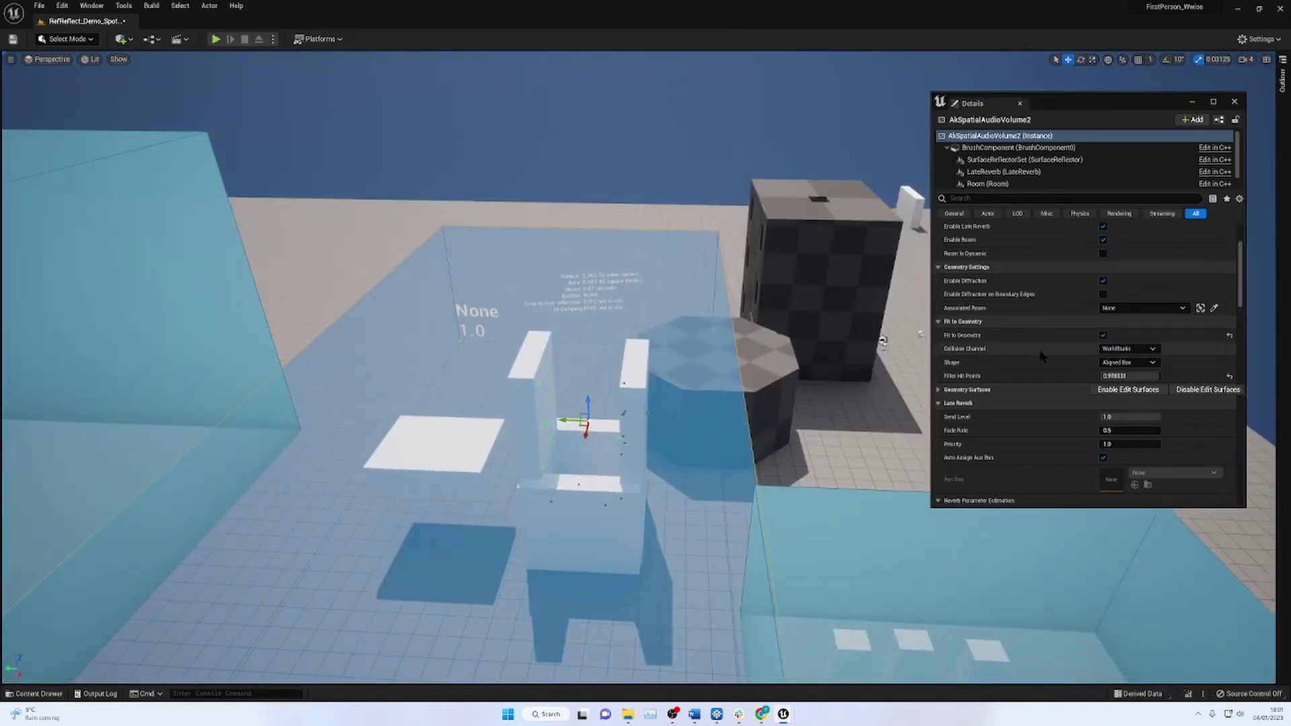
left_click_drag(1144, 376, 903, 380)
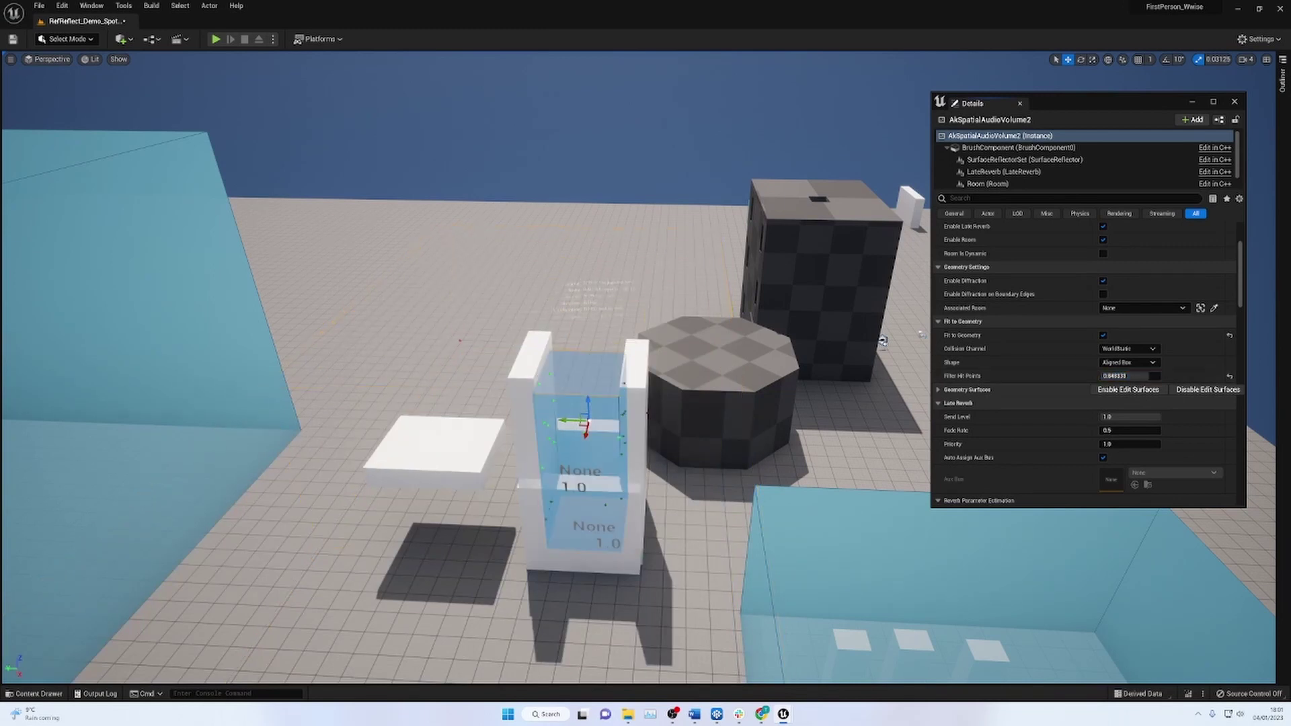
right_click_drag(585, 337, 511, 390)
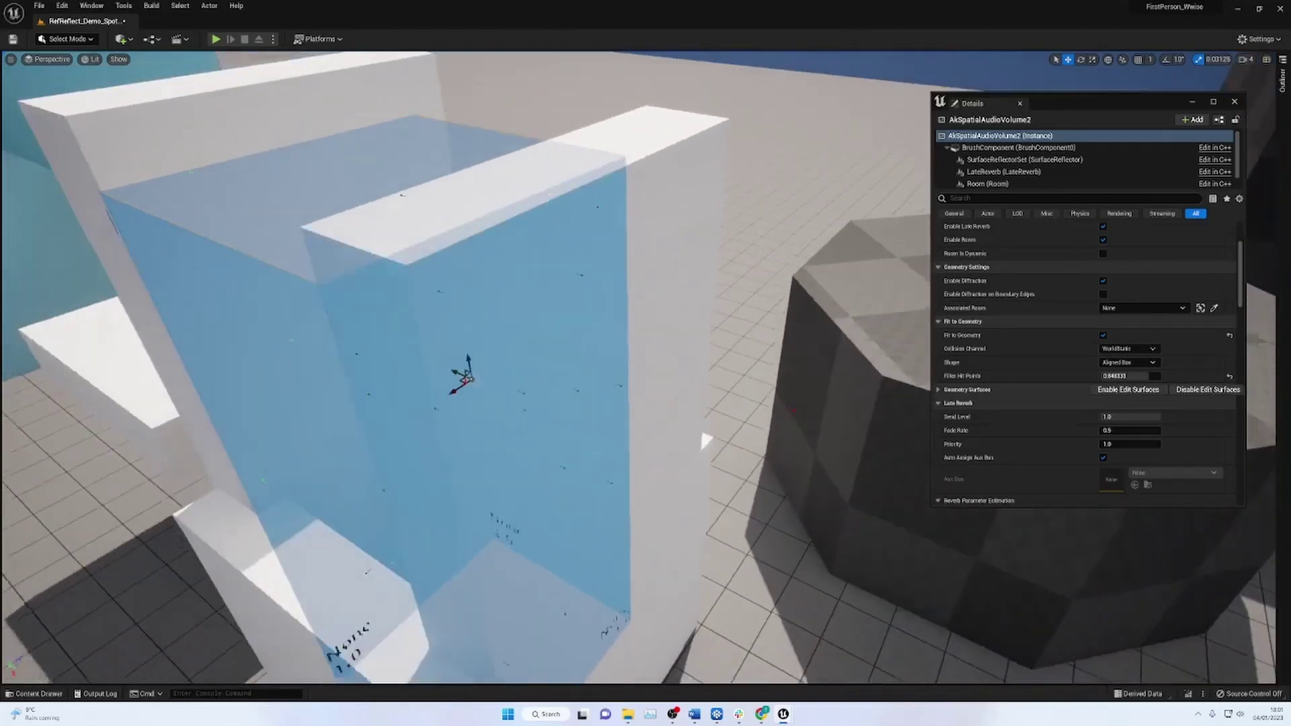
right_click_drag(705, 440, 545, 424)
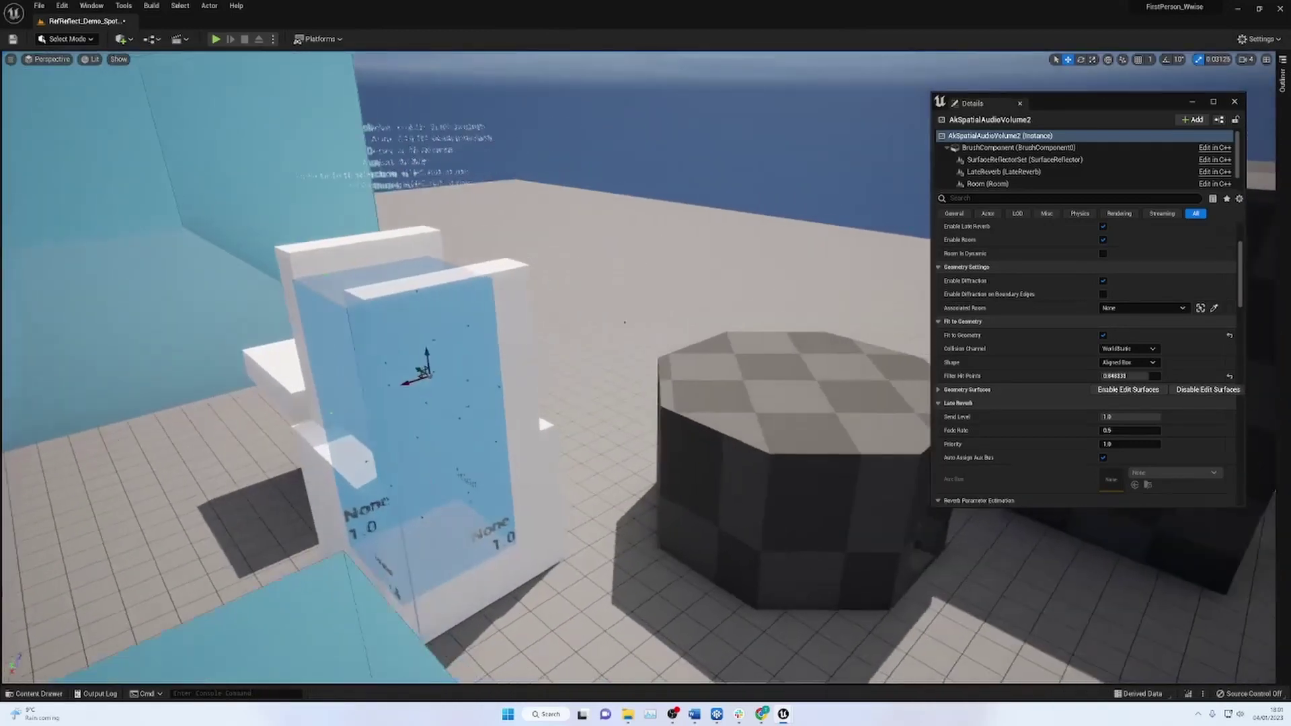
right_click_drag(673, 404, 602, 409)
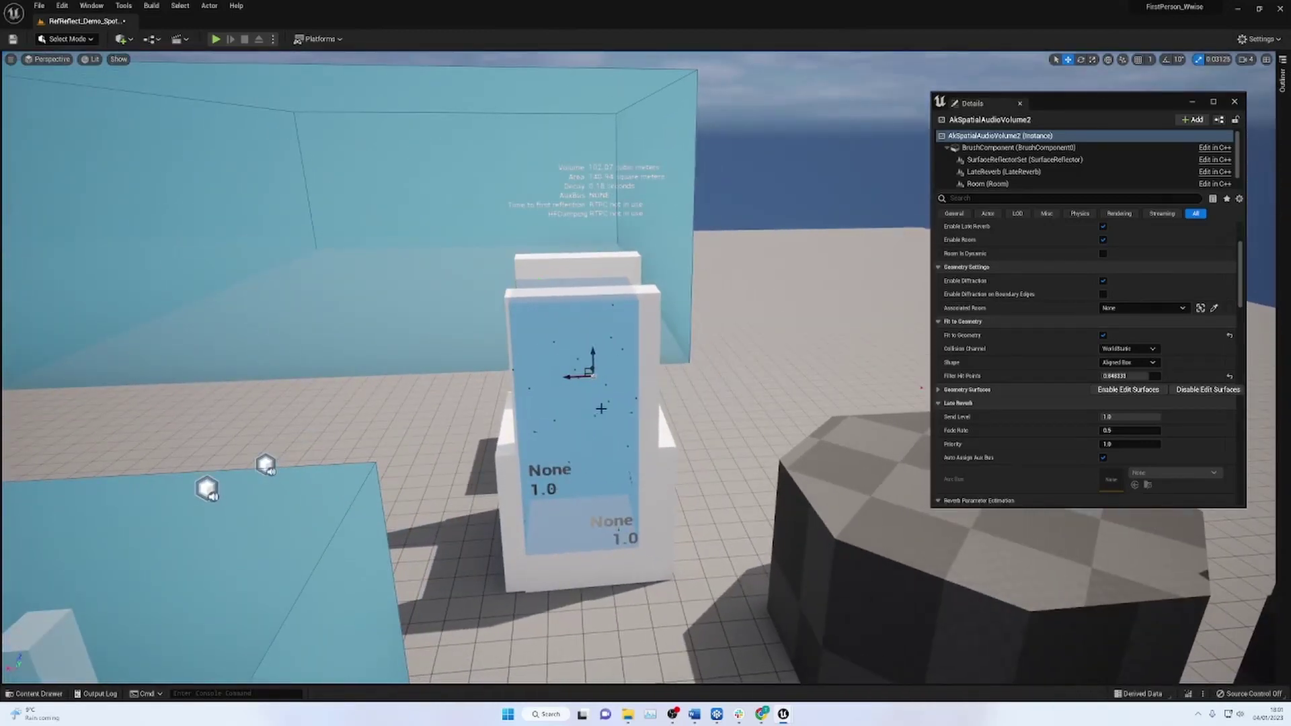
Move the spatial audio volume from the white enclosure into the checkered cylinder room.
right_click_drag(1077, 562, 823, 524)
left_click(823, 524)
left_click(799, 441)
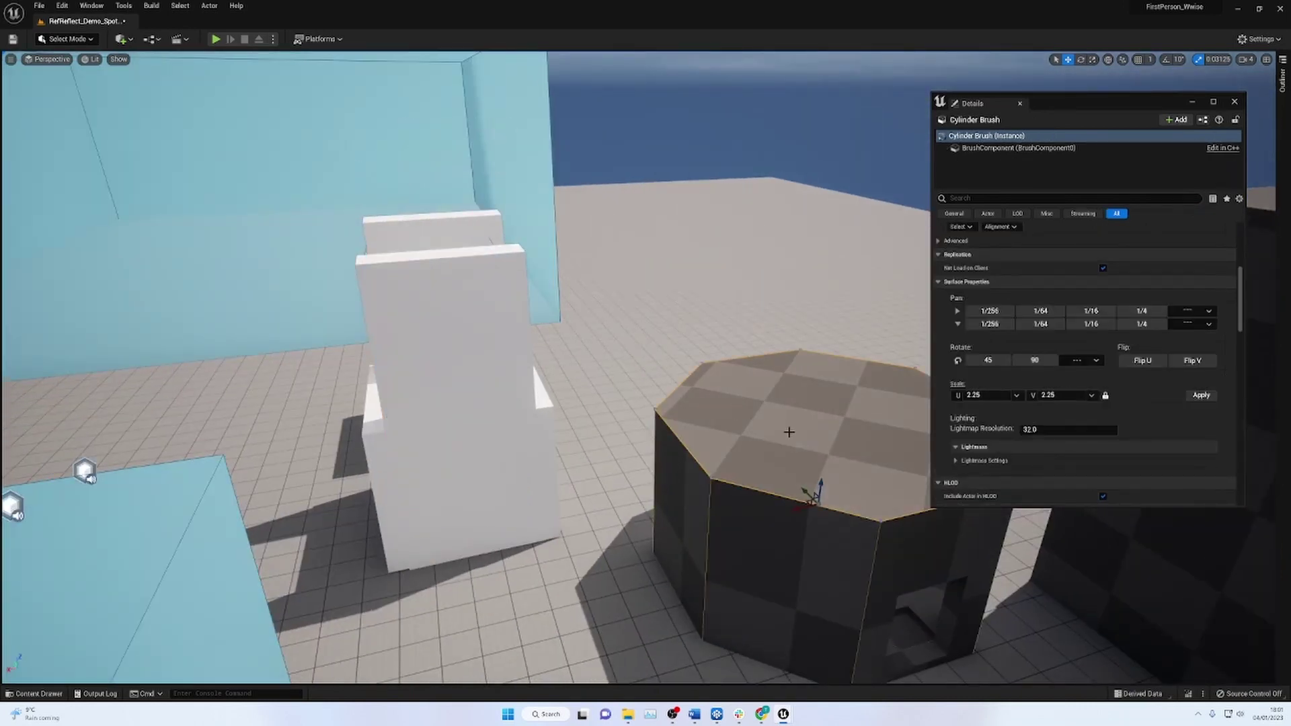
left_click(903, 542)
right_click_drag(903, 542, 852, 578)
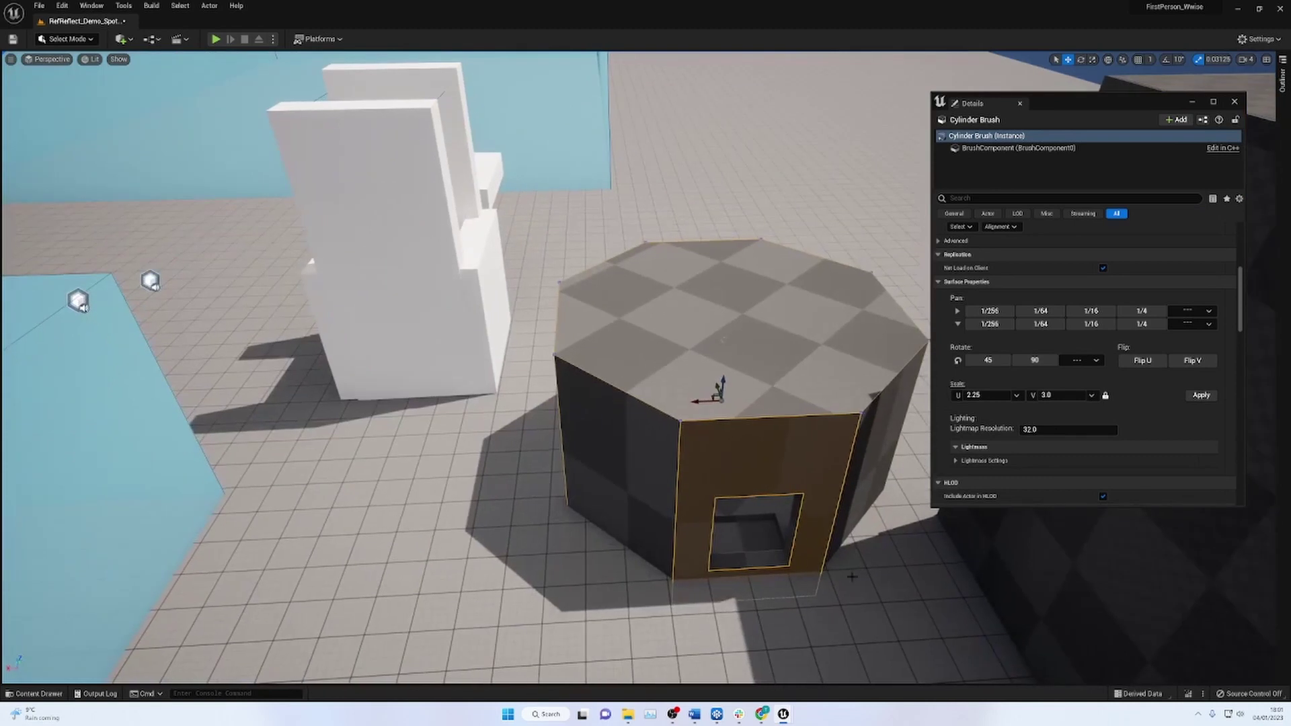
left_click(794, 527)
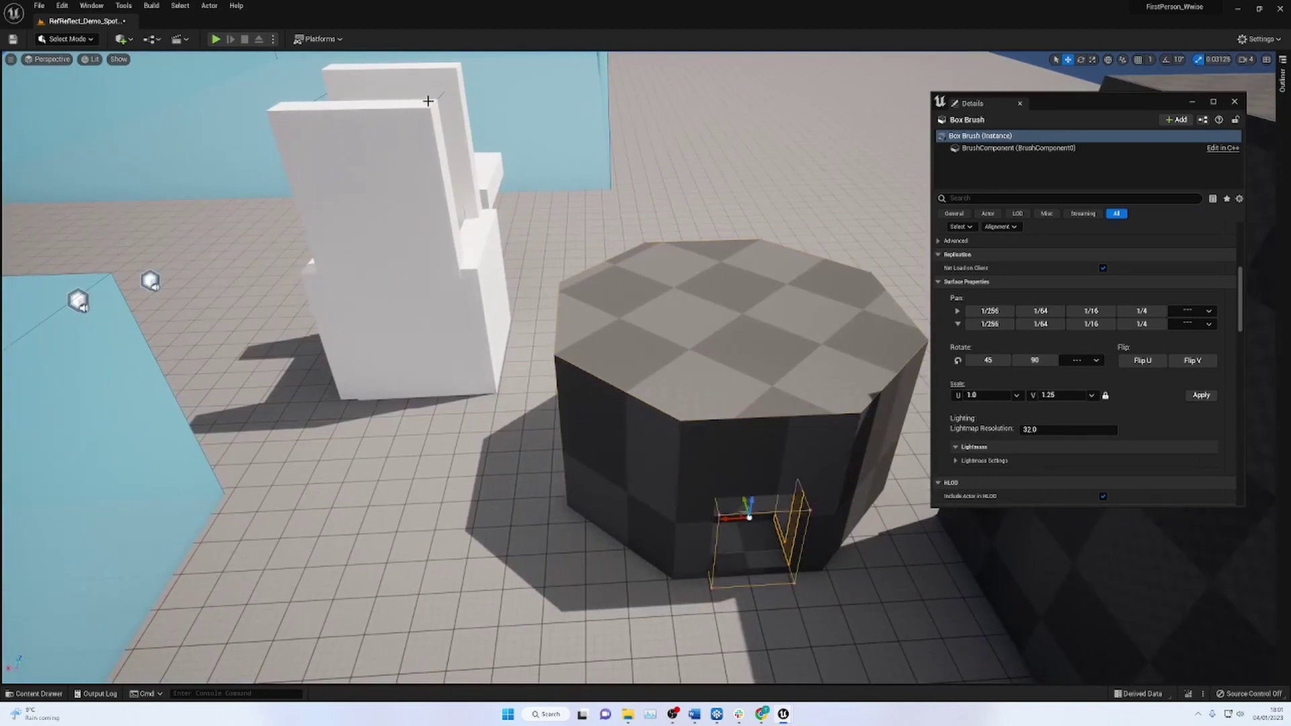
left_click(433, 117)
left_click_drag(402, 195, 755, 325)
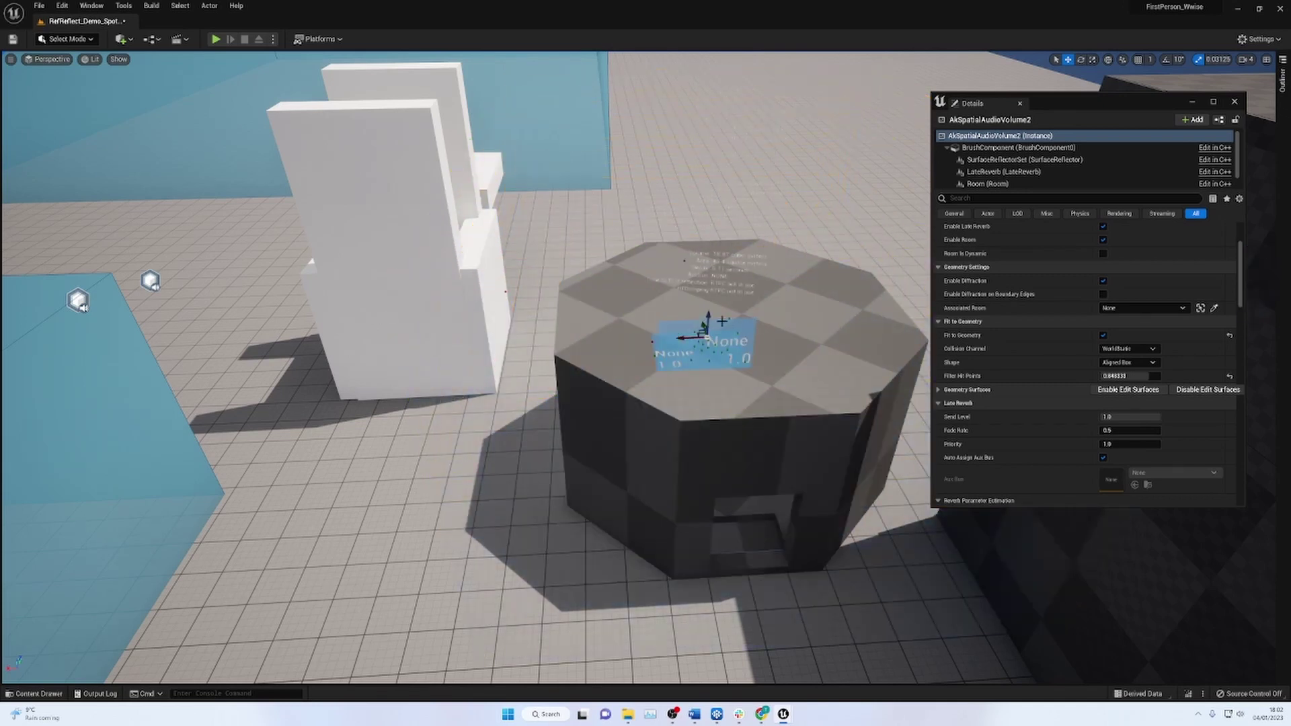
right_click_drag(722, 322, 881, 293)
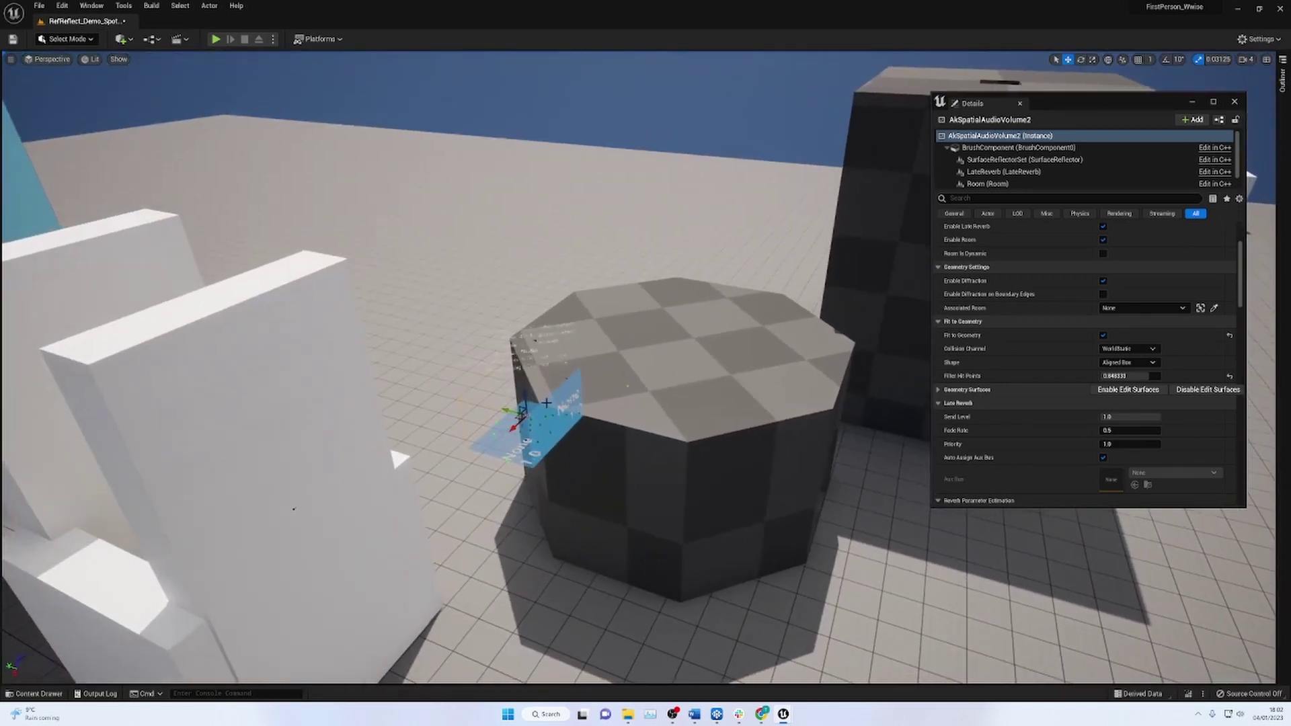
right_click_drag(511, 415, 489, 417)
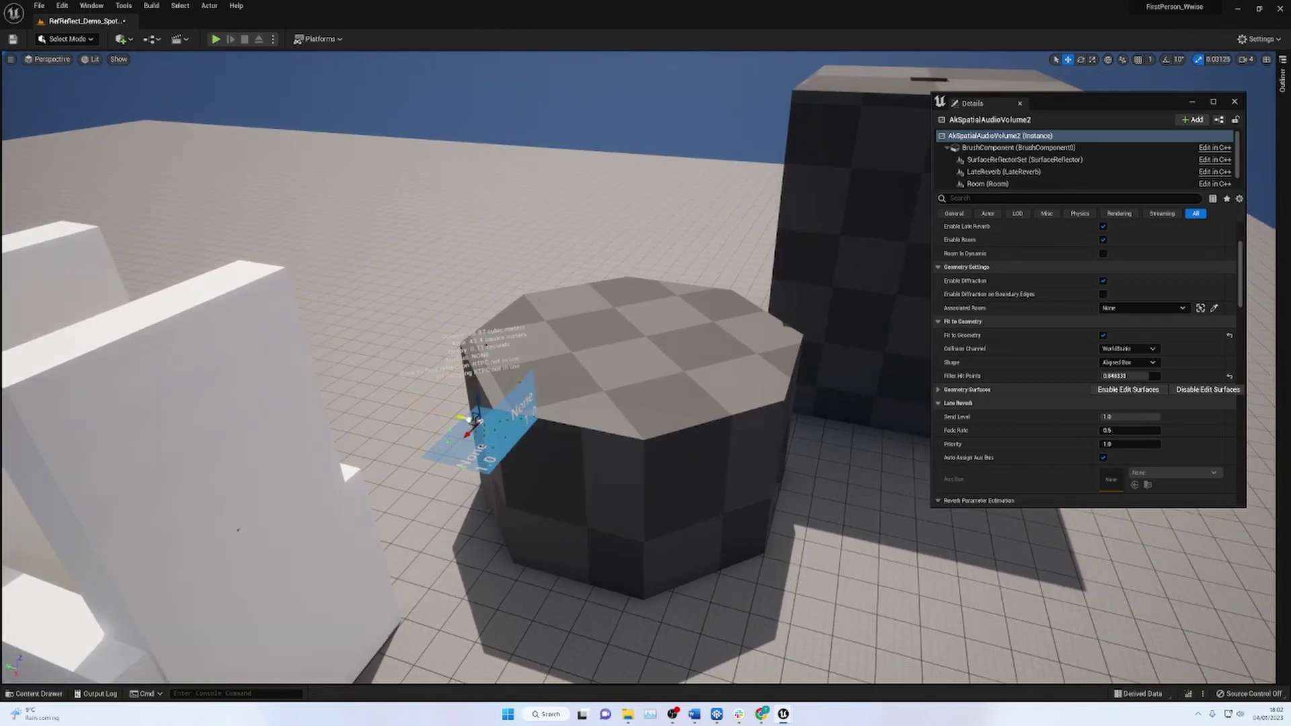
left_click_drag(475, 417, 607, 404)
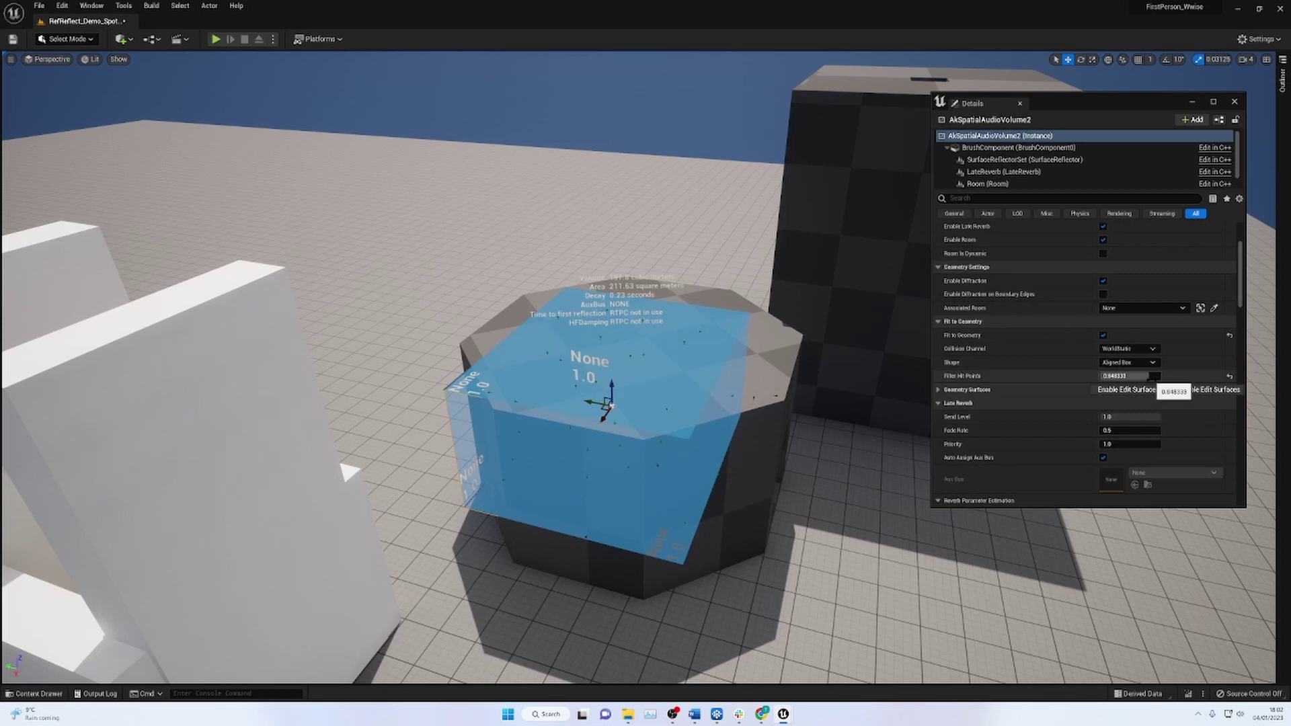
Set the shape of the volume in the cylinder room to Convex Polyhedron and raise its Filter Hit Points.
left_click(1129, 362)
left_click(1130, 384)
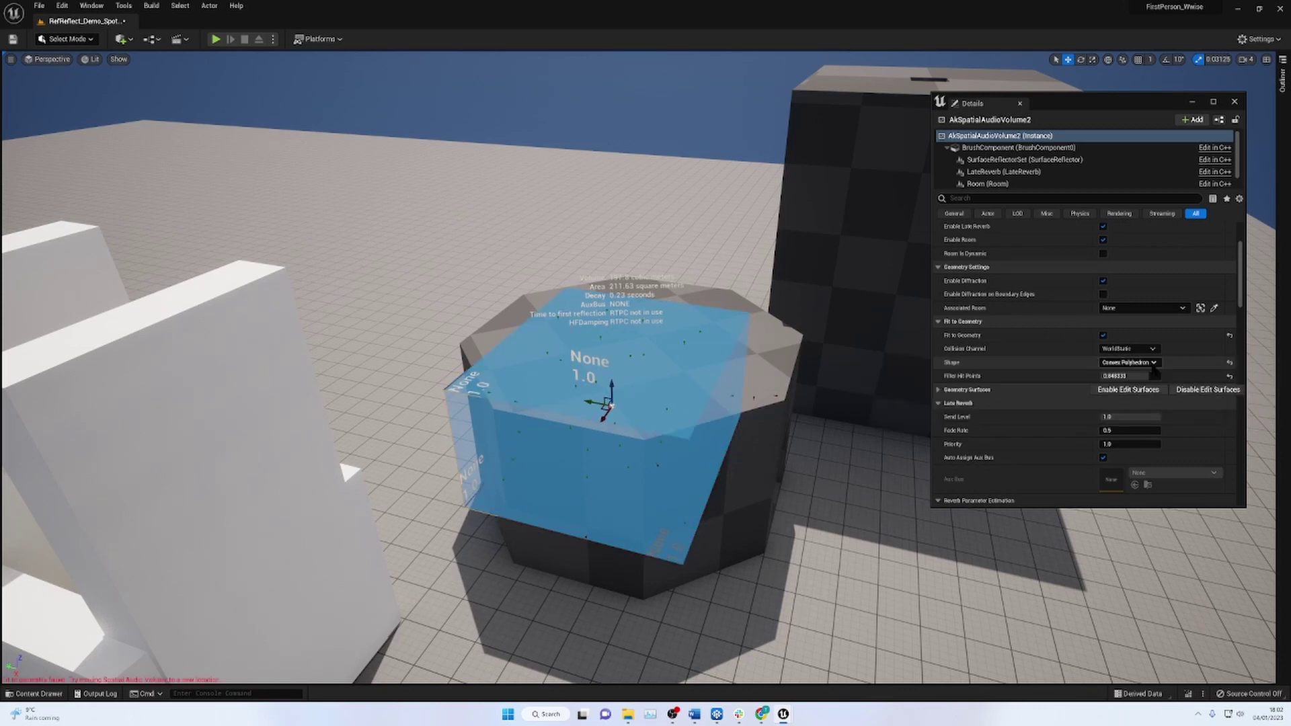
left_click_drag(1145, 376, 1154, 376)
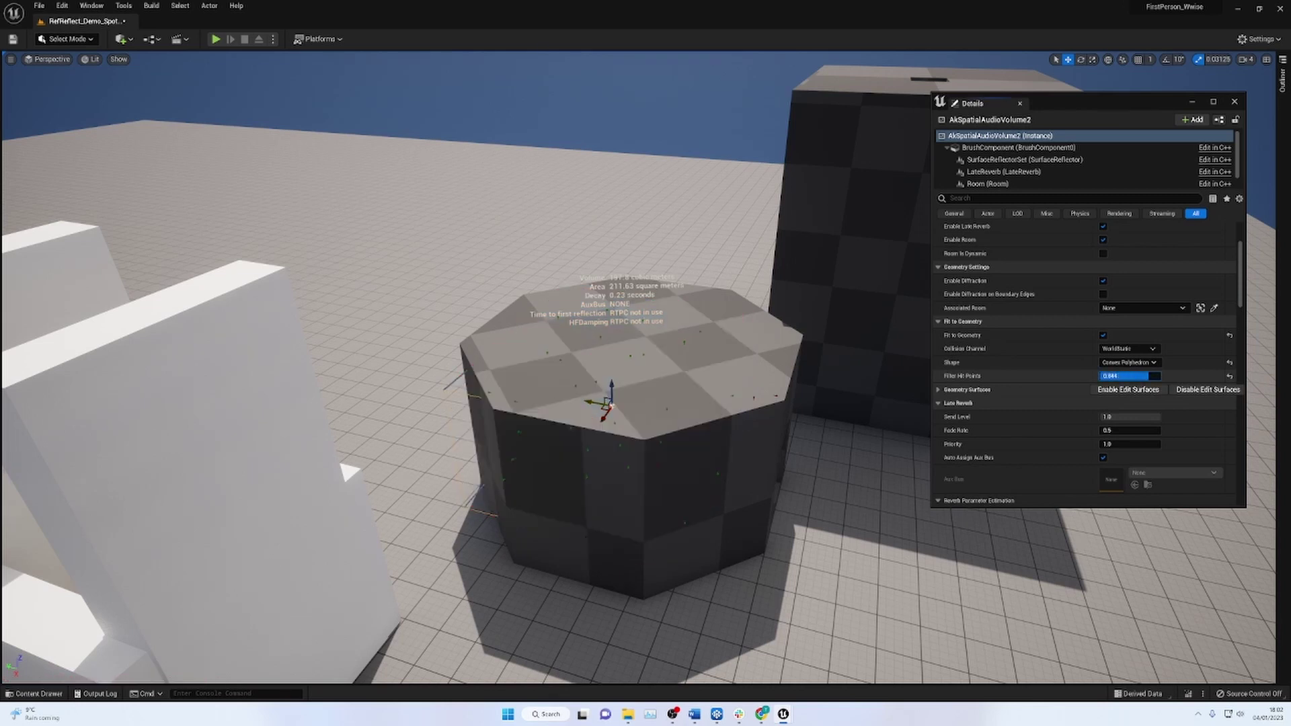
left_click(1153, 363)
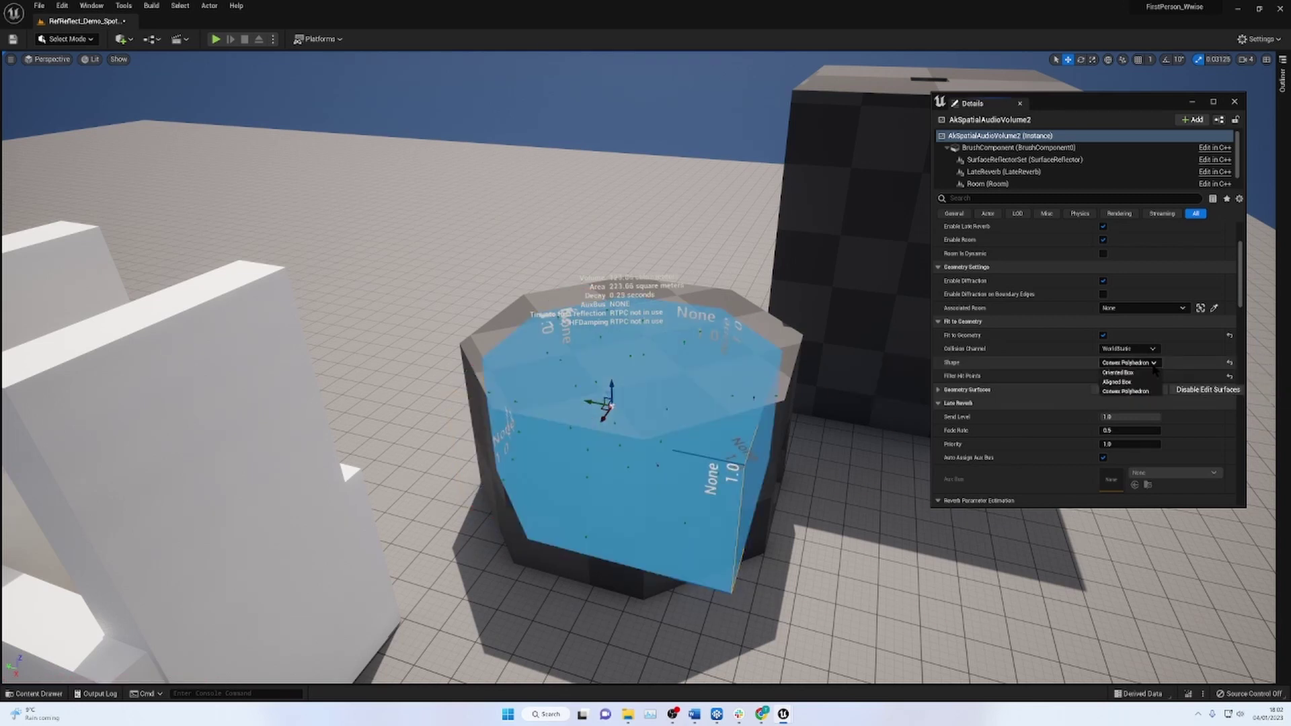
left_click(642, 387)
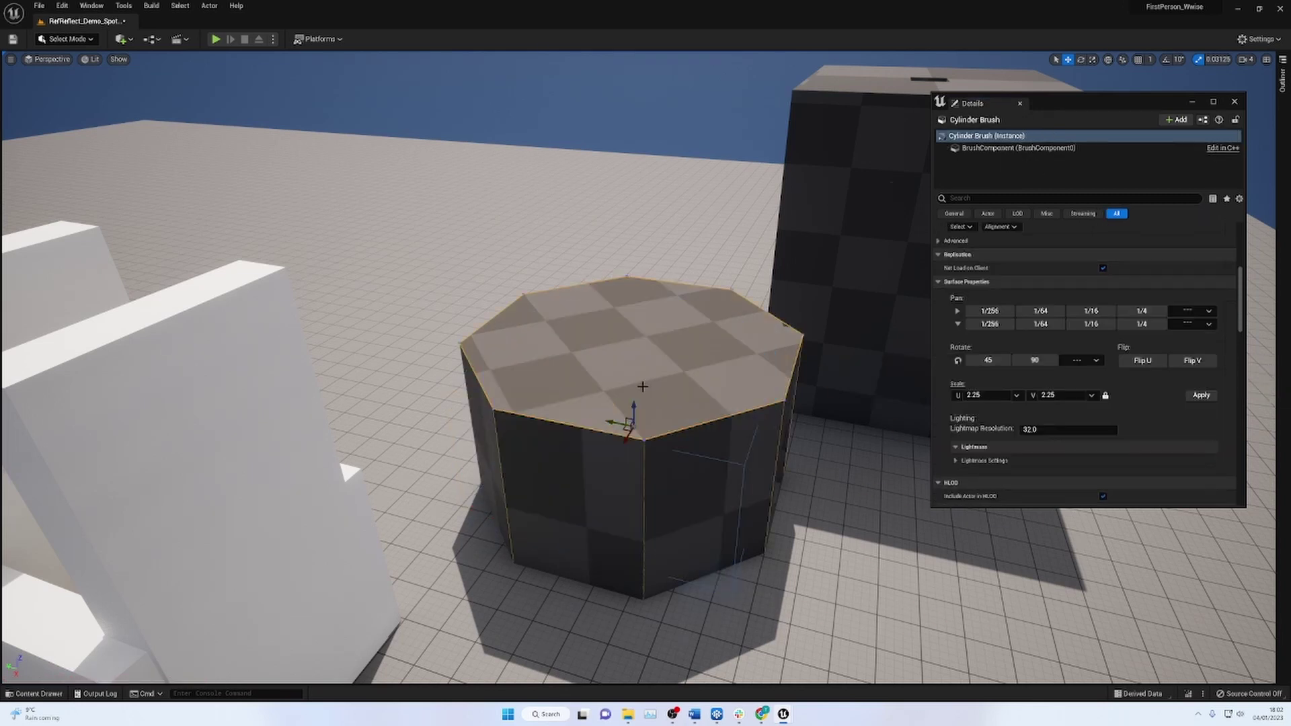
left_click(736, 474)
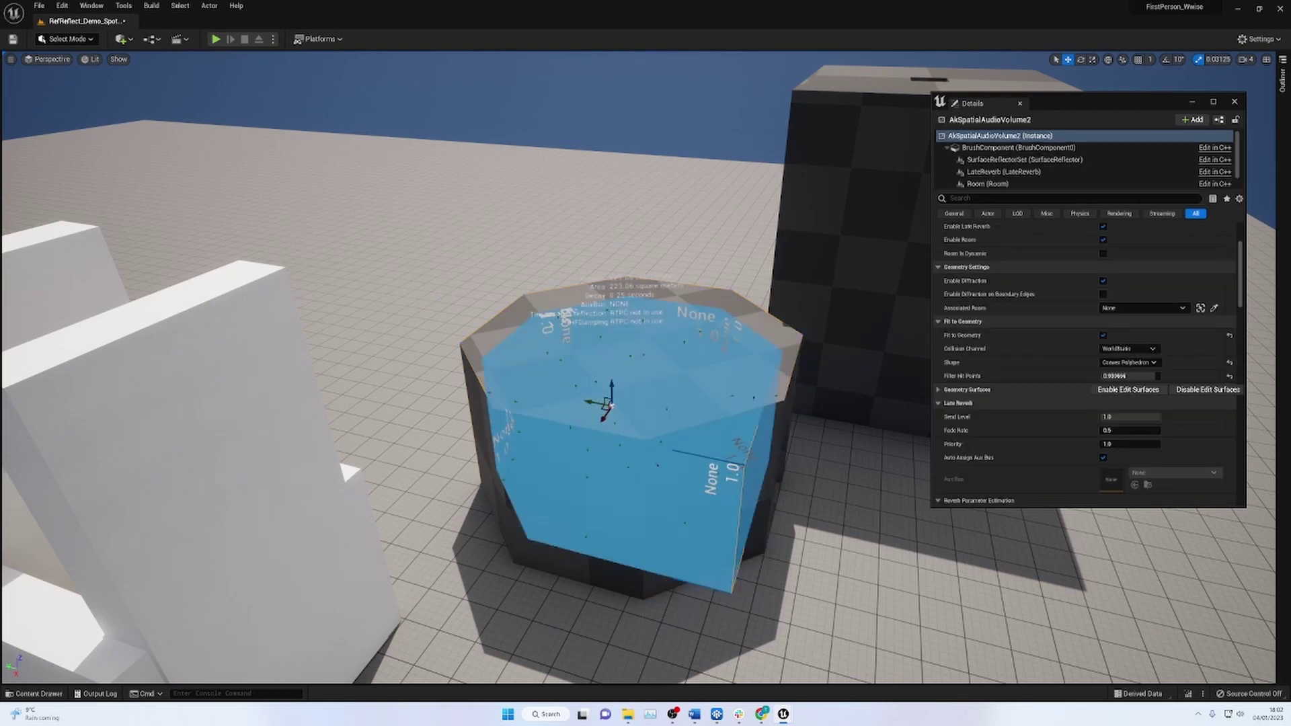
Set the volume's Filter Hit Points to 1.0 and move the volume closer to one side of the cylinder room to refit it.
right_click_drag(736, 474, 900, 337)
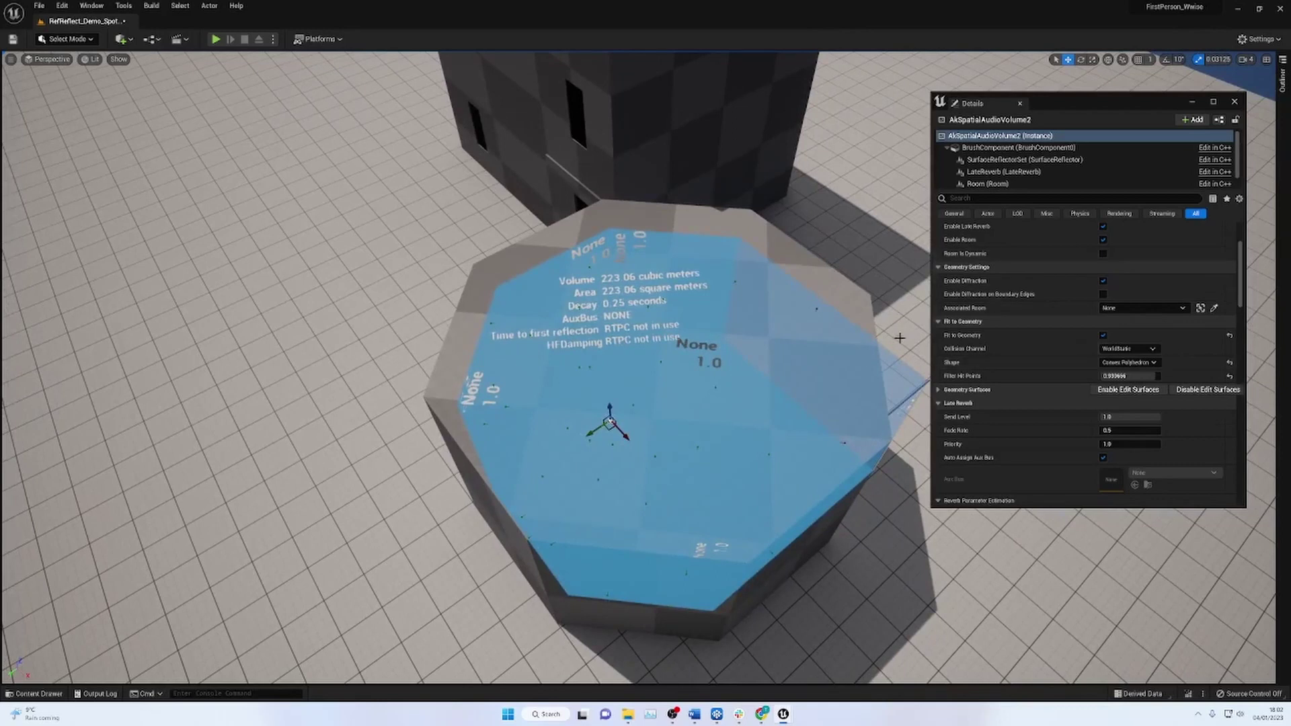
right_click_drag(862, 433, 794, 437)
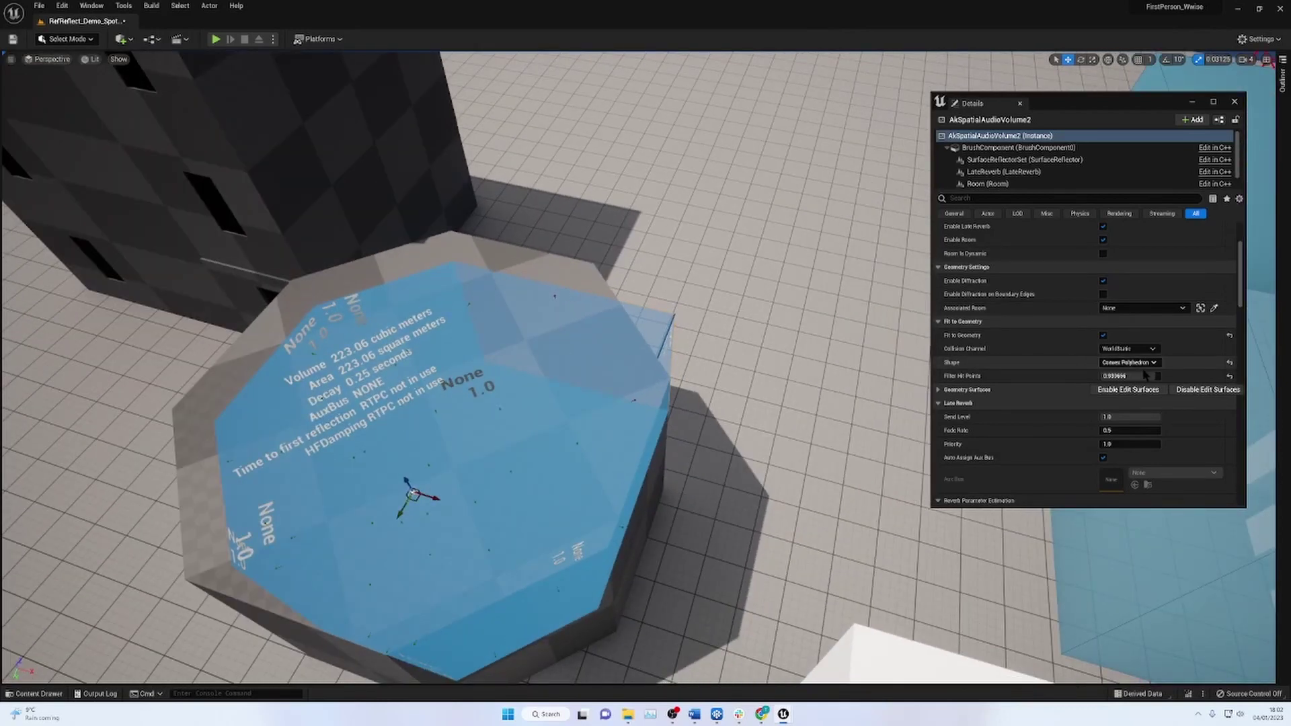
left_click_drag(1130, 376, 1117, 376)
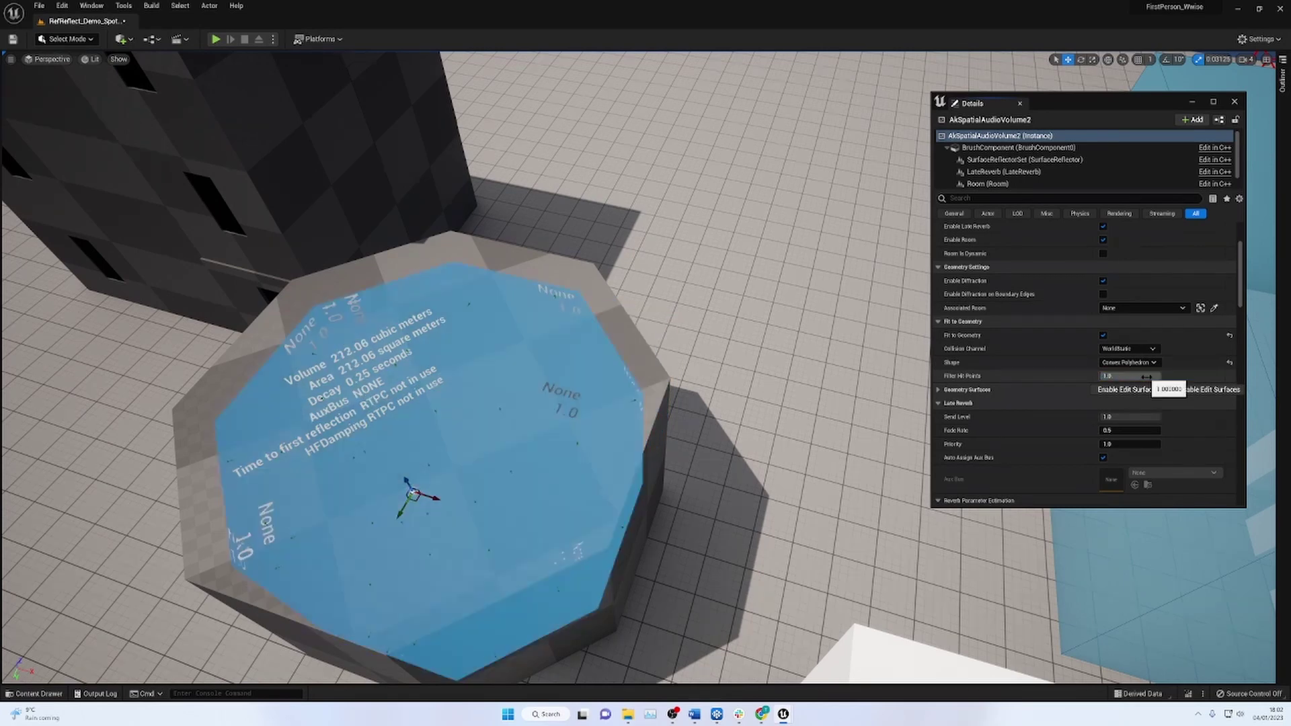
right_click_drag(593, 379, 601, 455)
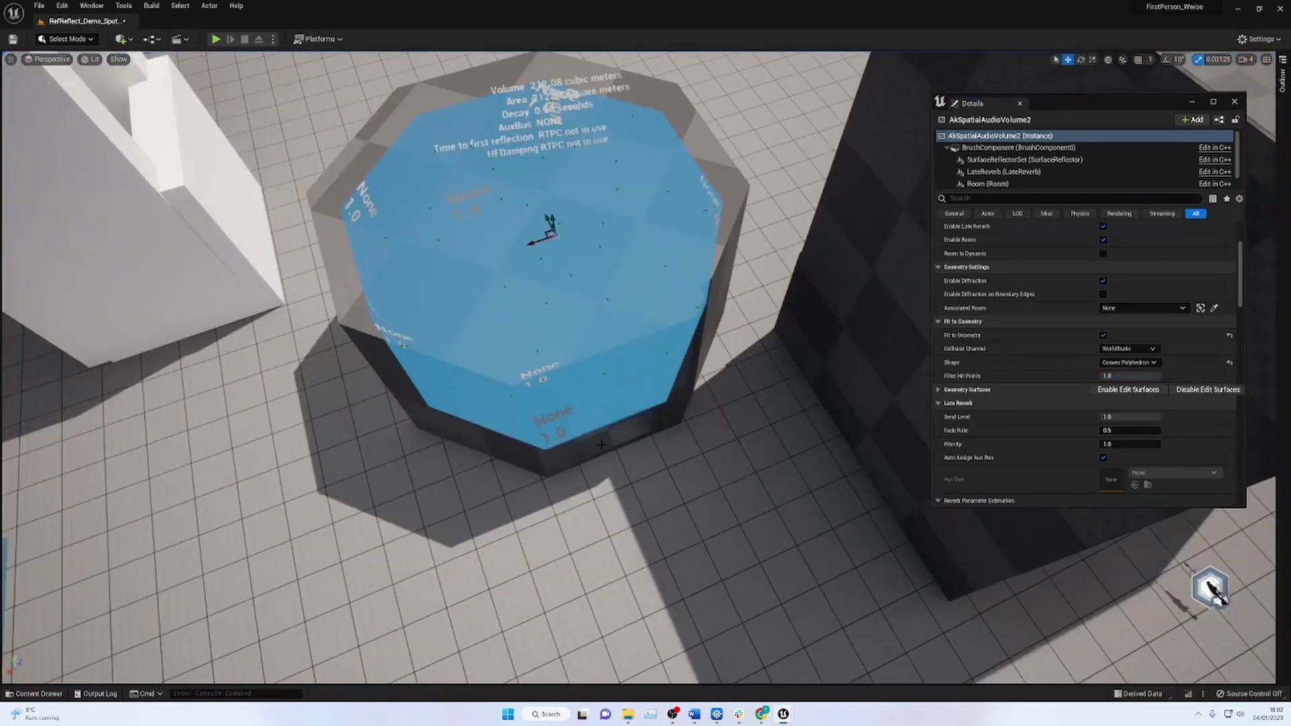
left_click_drag(546, 220, 590, 322)
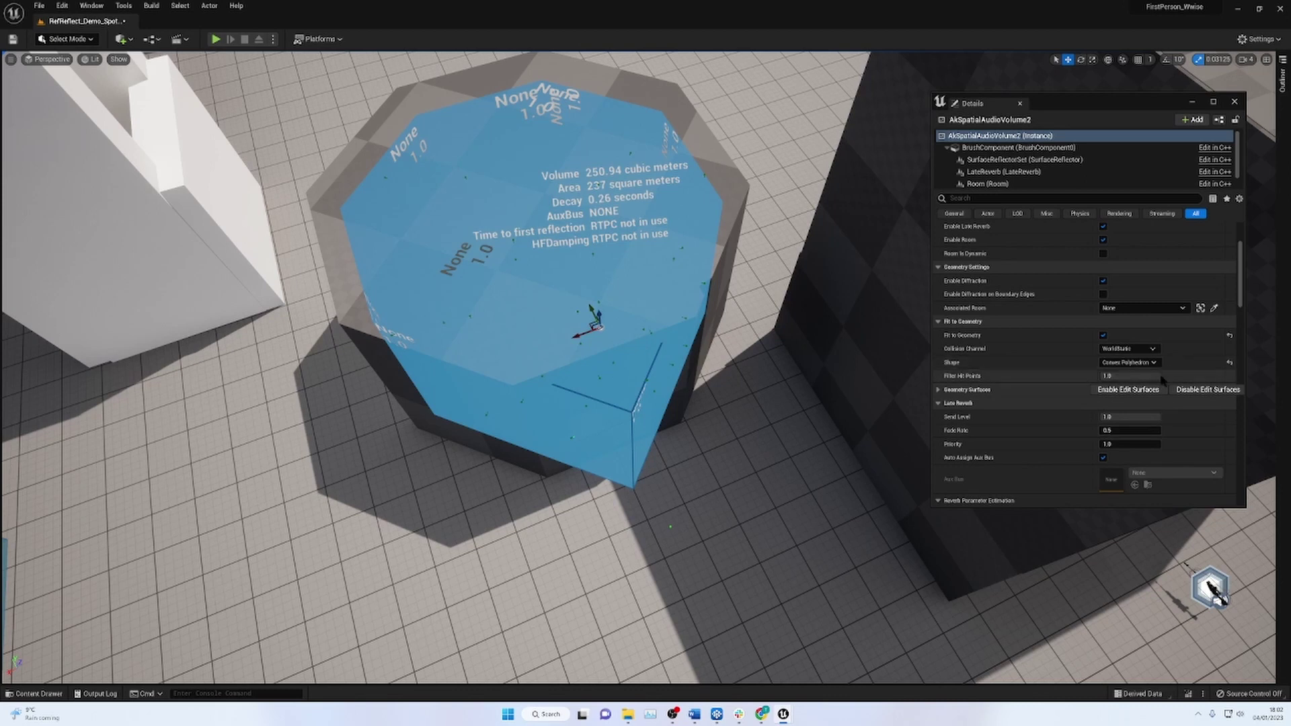
Enable surface editing on the cylinder room's convex polyhedron volume and raise its top face well above the room.
mouse_move(1143, 376)
left_mouse_down()
mouse_move(1162, 376)
mouse_move(1109, 376)
mouse_move(1161, 376)
left_mouse_up()
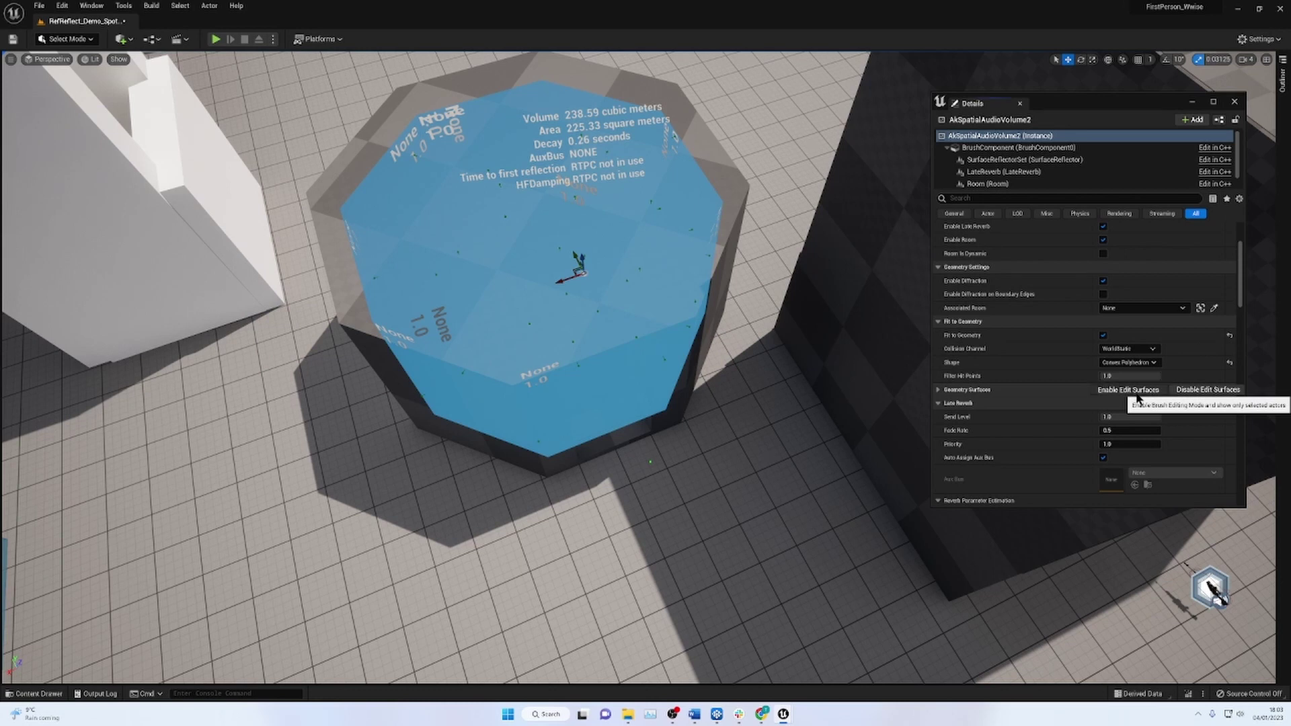
left_click(1134, 391)
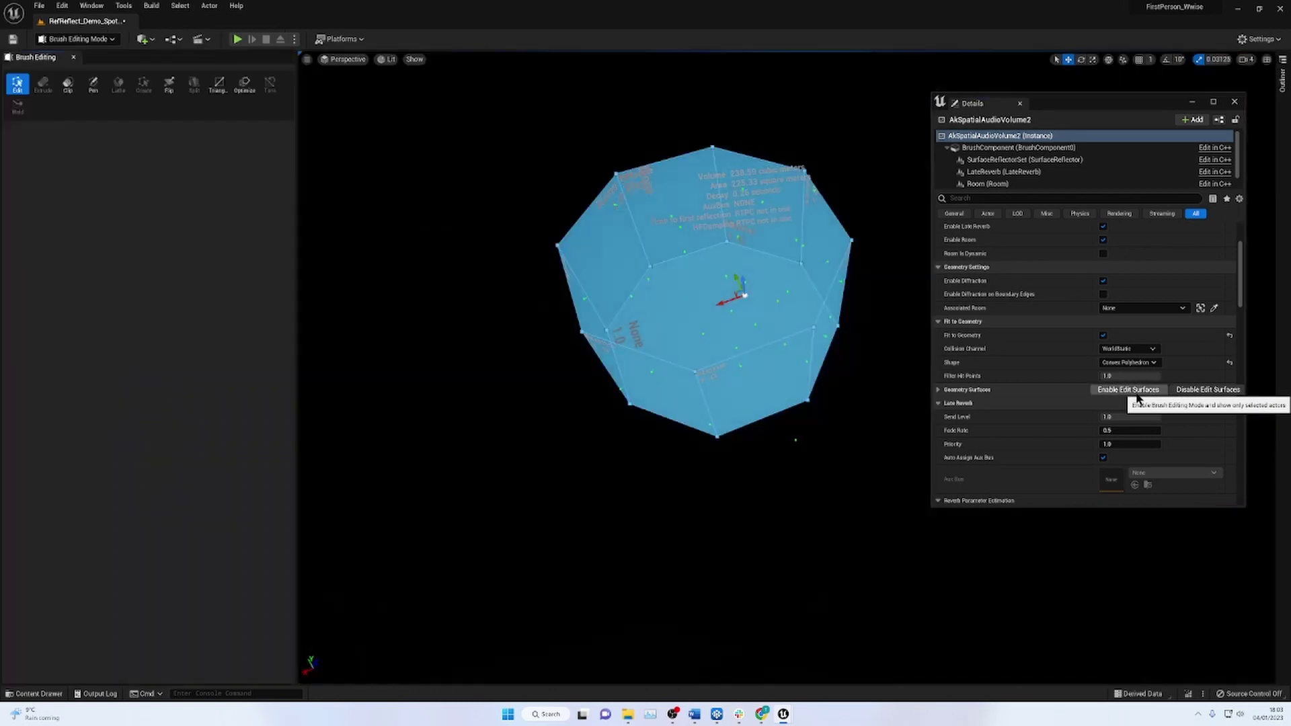
left_click_drag(696, 370, 693, 381)
left_click(700, 357)
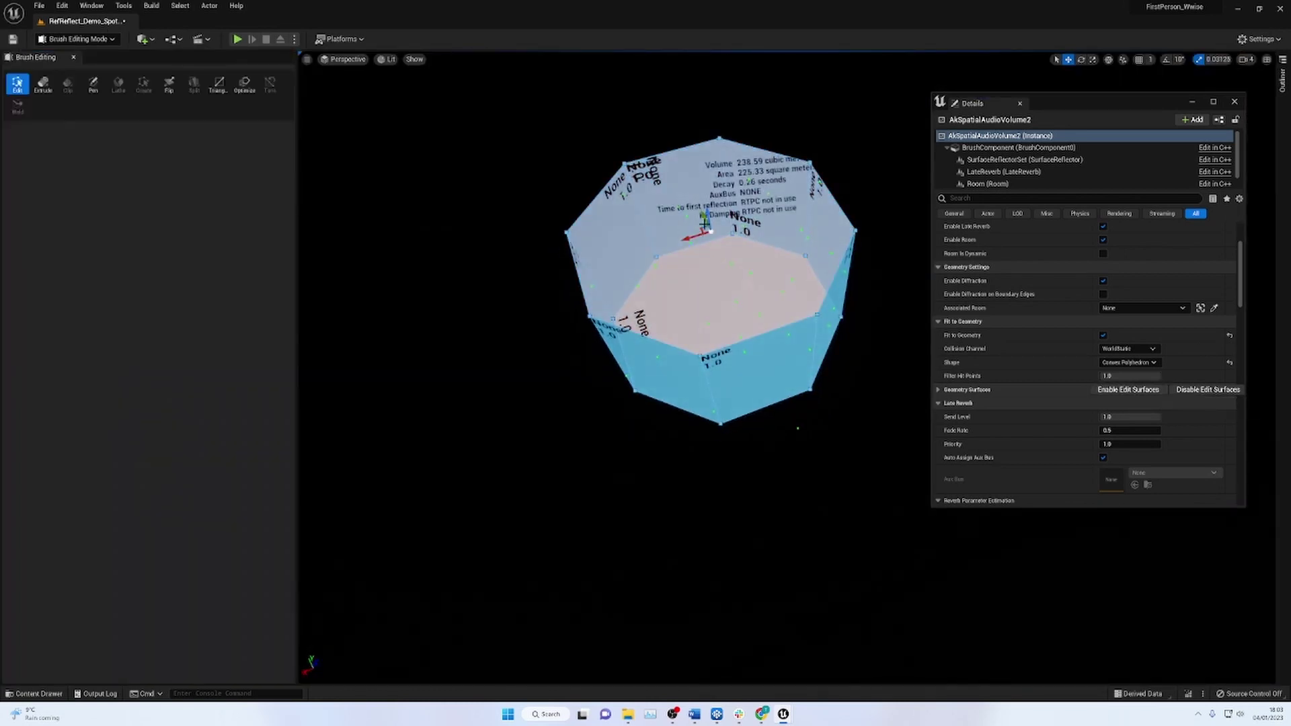
left_click_drag(709, 222, 699, 54)
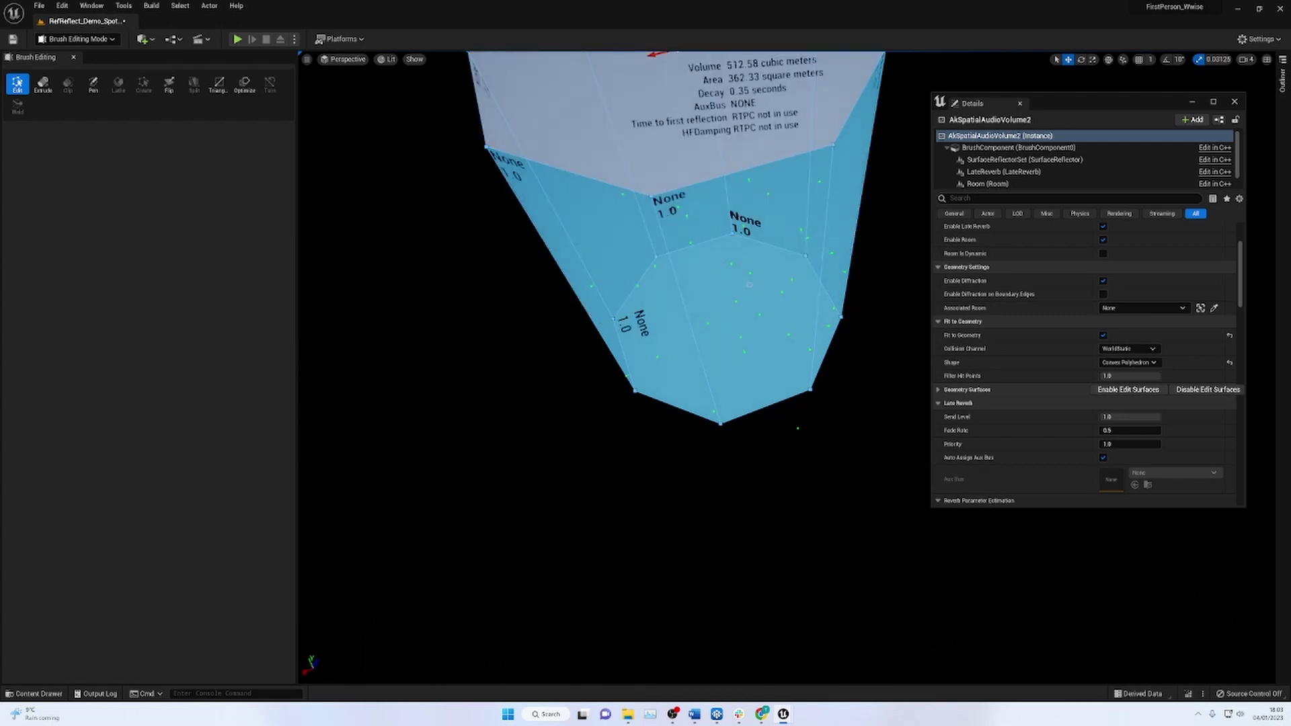
Pull a bottom corner vertex of the volume down and outward, then select the raised top face again.
left_click(721, 422)
left_click_drag(720, 422, 625, 548)
left_click_drag(1159, 107, 1031, 125)
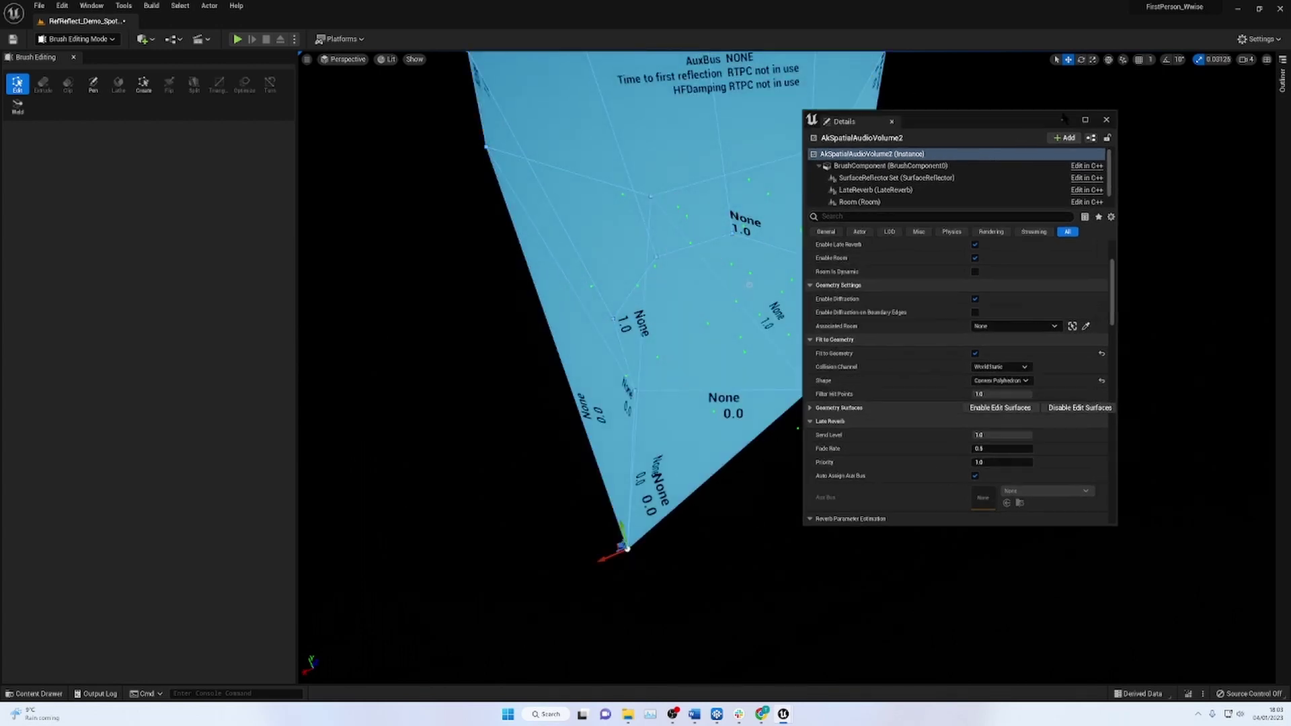
left_click(758, 134)
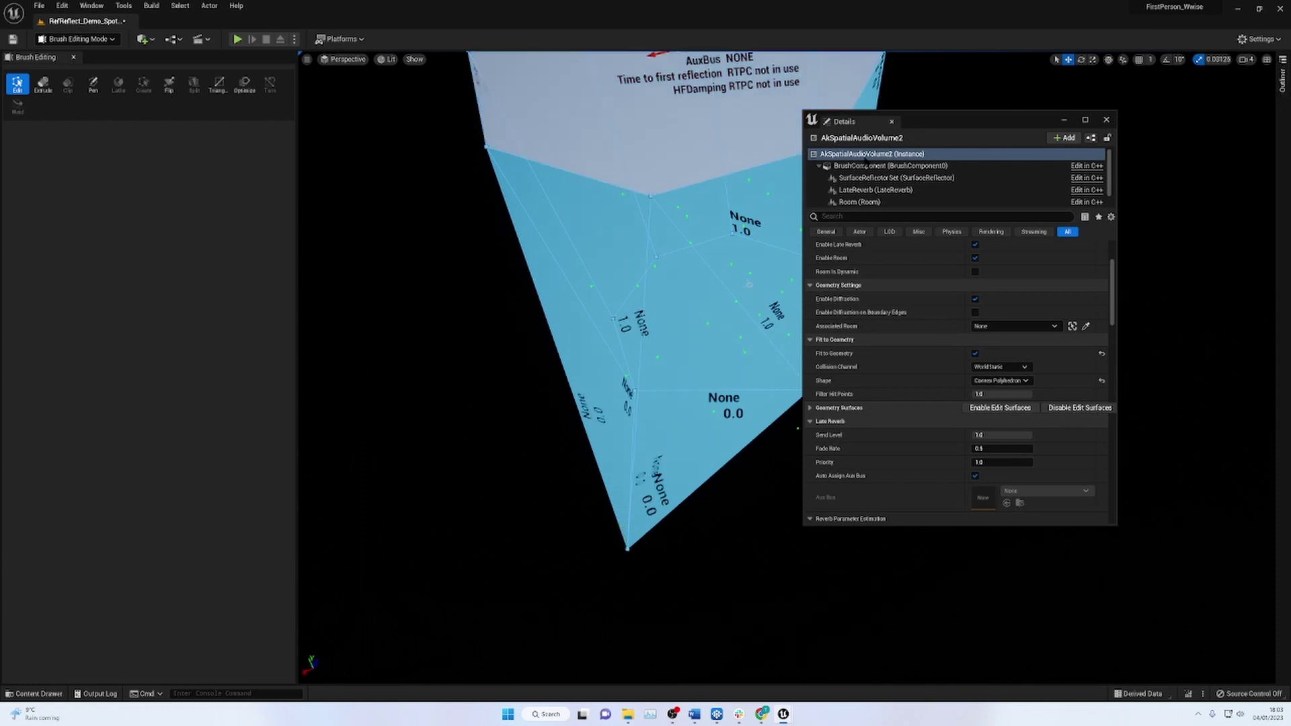
Disable surface editing to view the reshaped volume in the level, briefly re-enable it, and disable it again.
left_click(1080, 407)
scroll(610, 373, "down", 4)
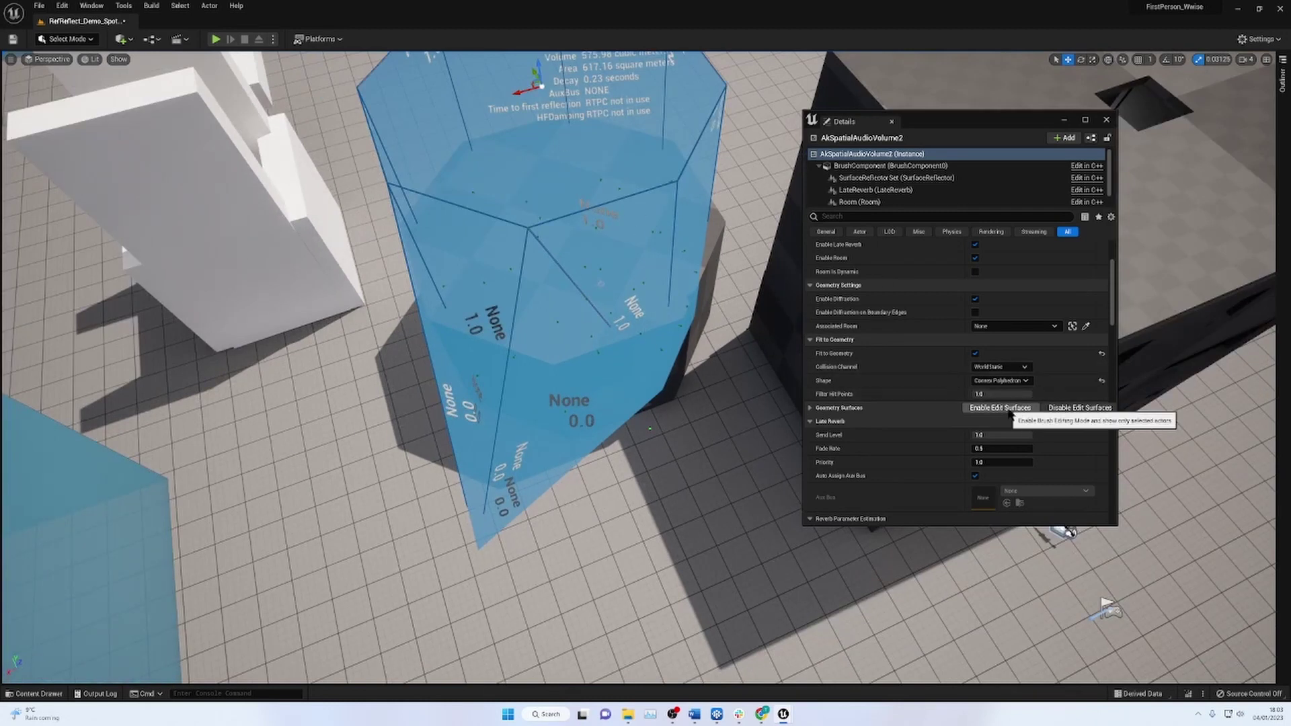
left_click(1000, 408)
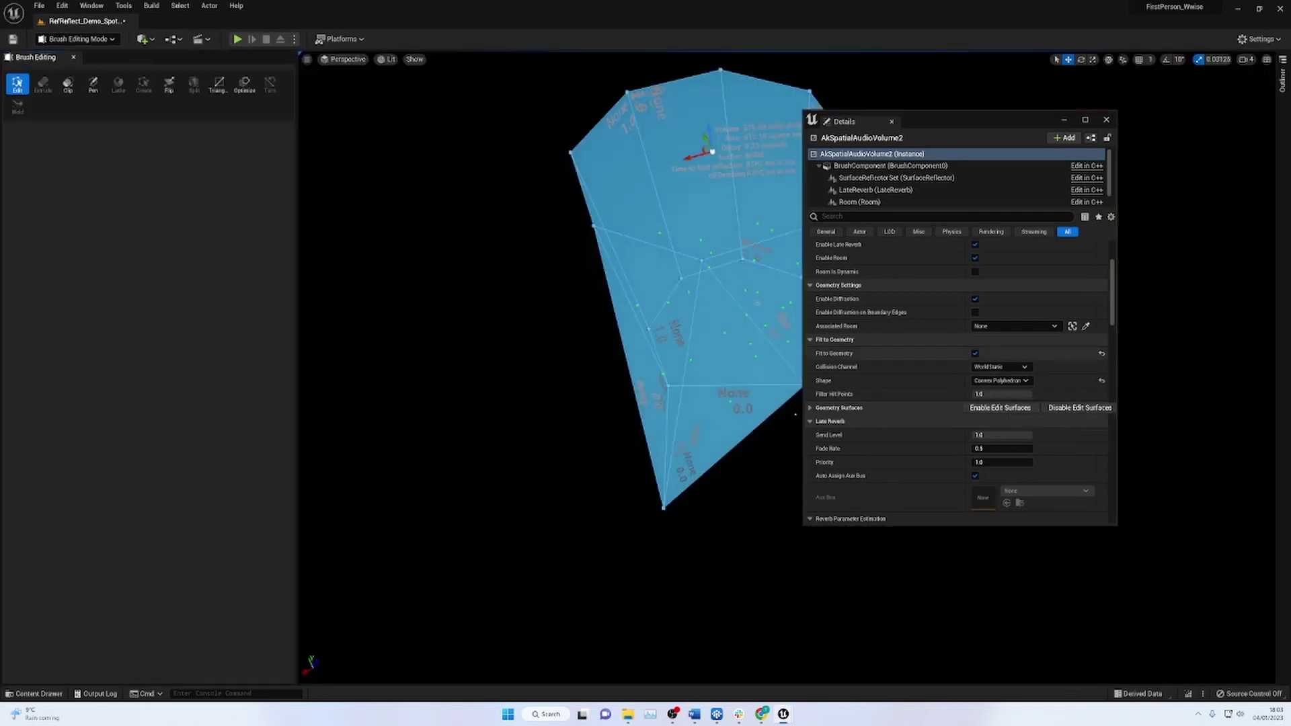
left_click(1080, 407)
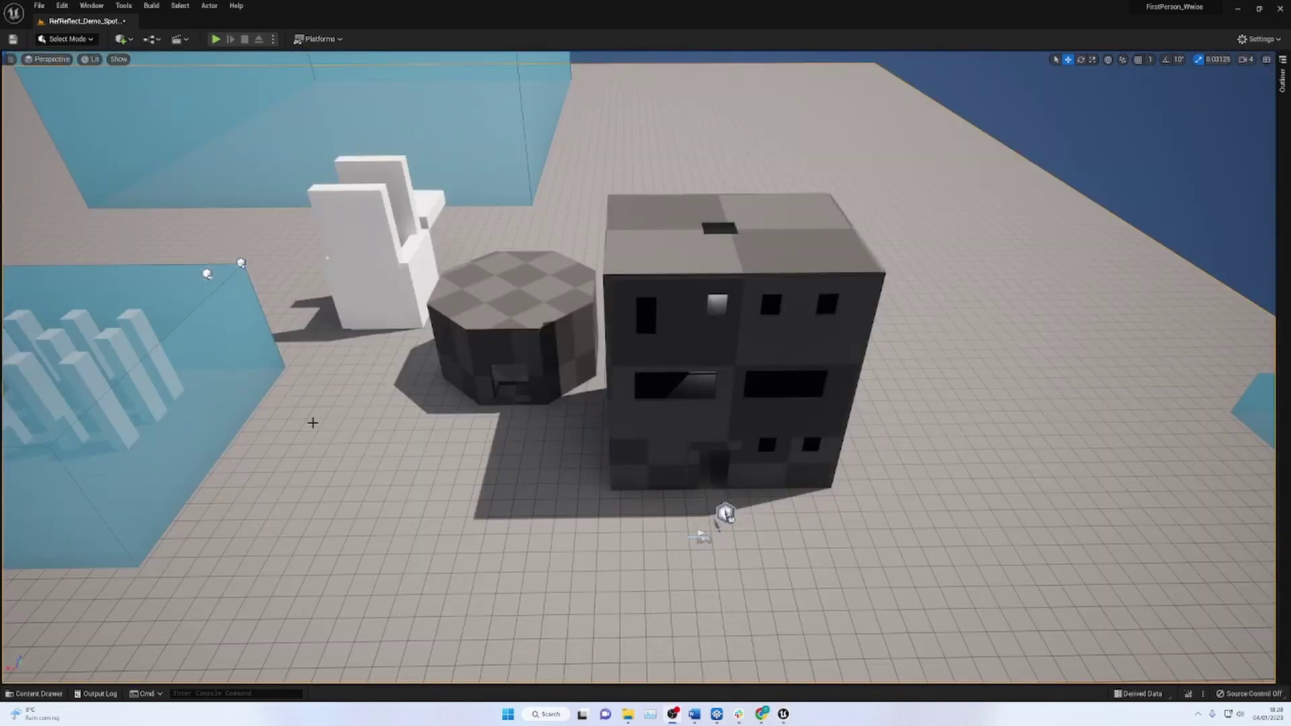
Select the dark multi-storey building and examine its windows, roof opening and ground-floor entrance from several sides.
left_click(784, 238)
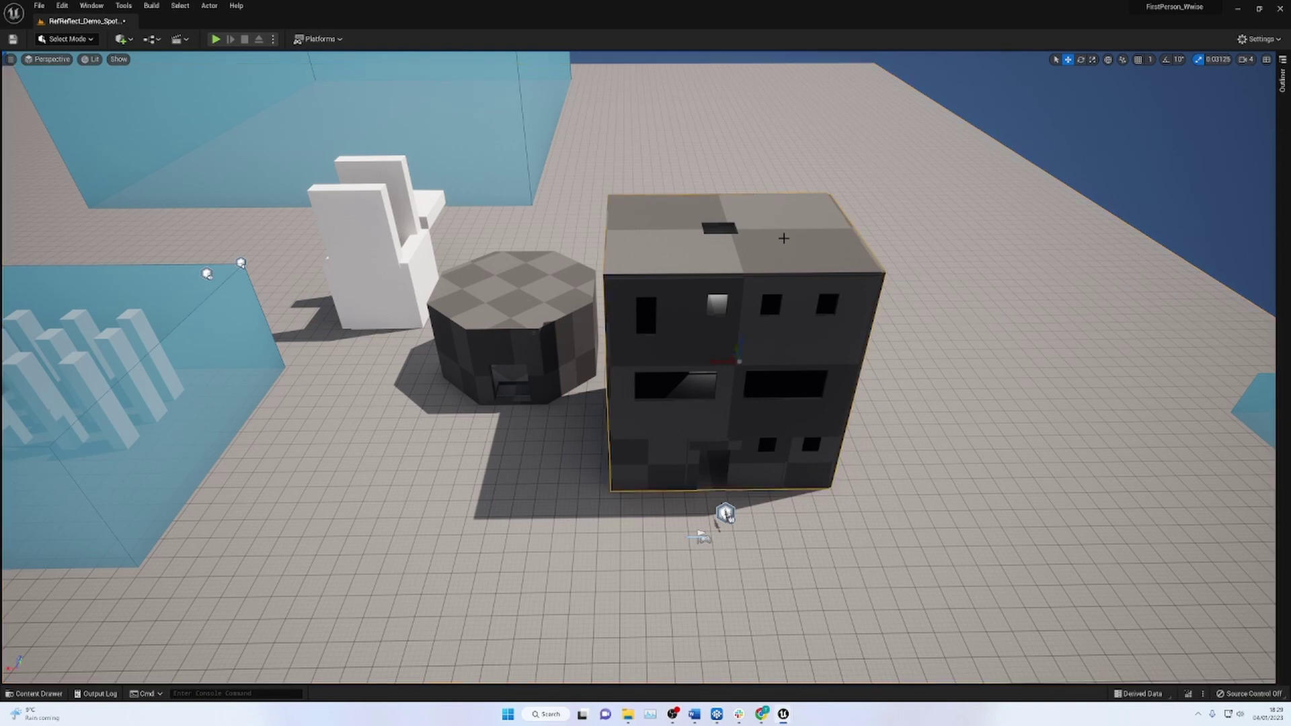
left_click_drag(673, 404, 653, 425)
right_click_drag(654, 425, 587, 350)
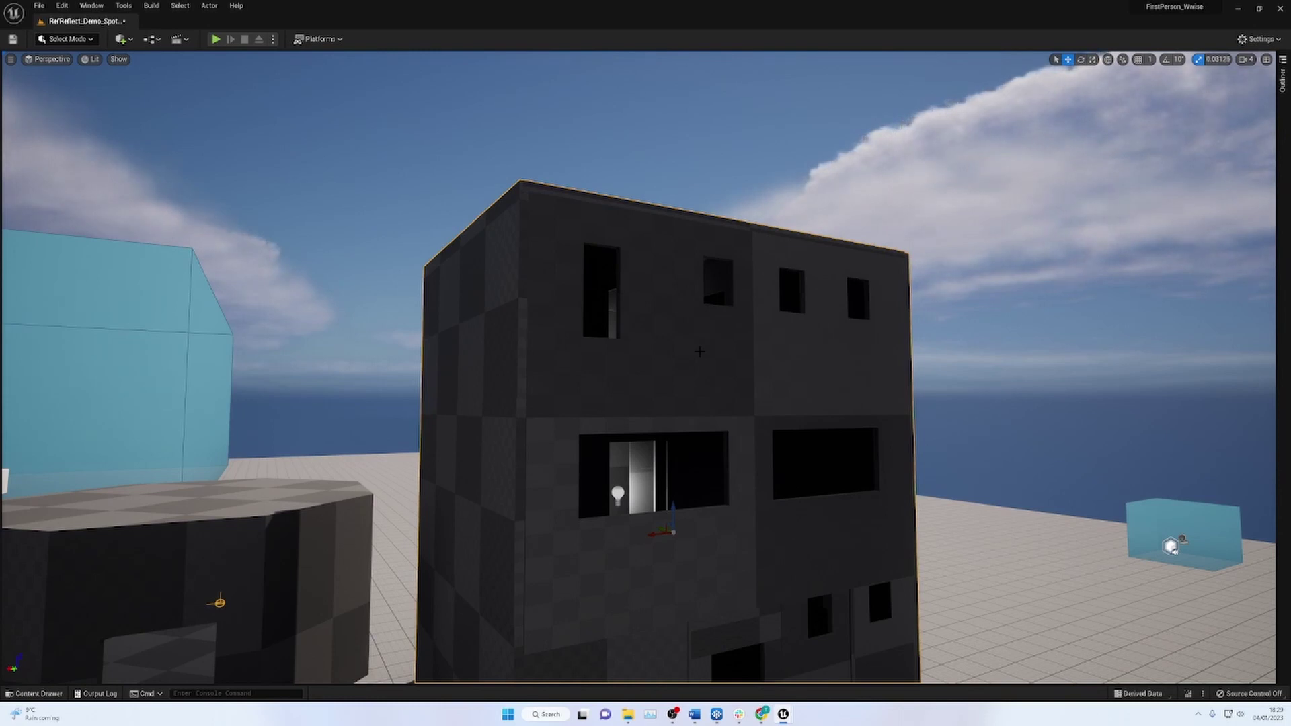
right_click_drag(700, 352, 775, 249)
key("w")
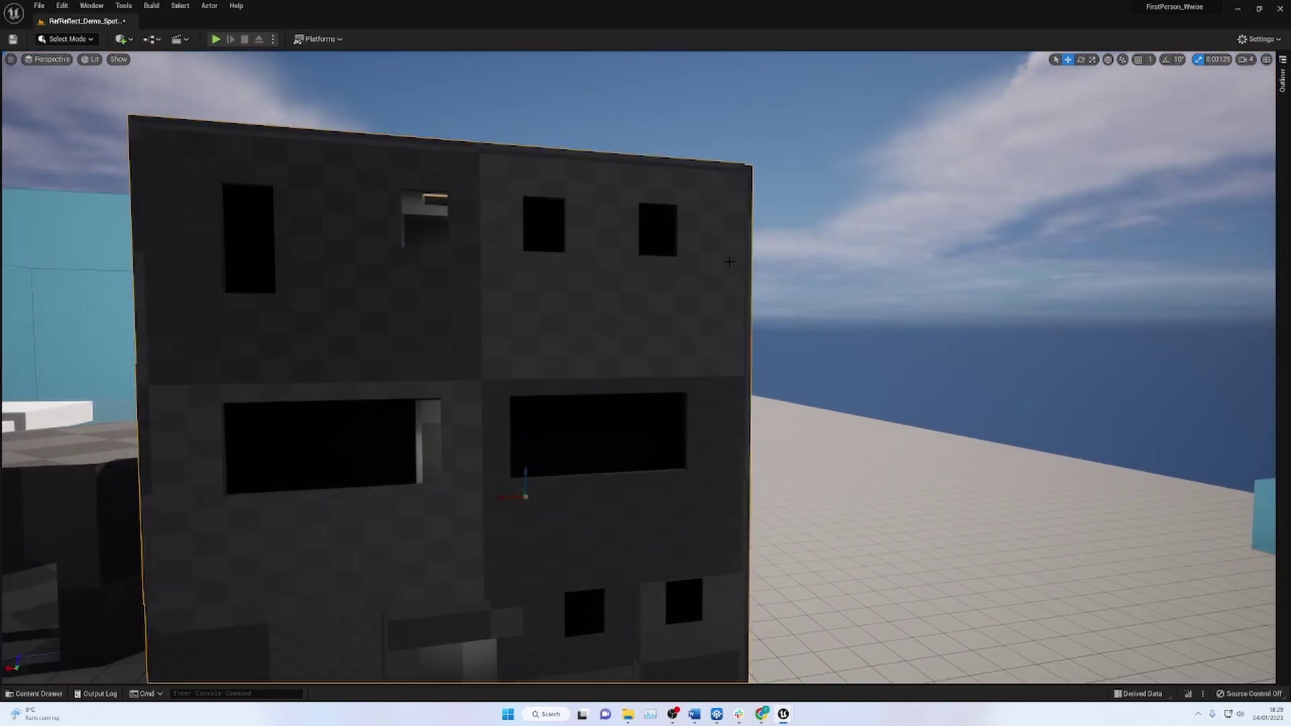
key("w")
key("e")
right_click_drag(635, 281, 632, 404)
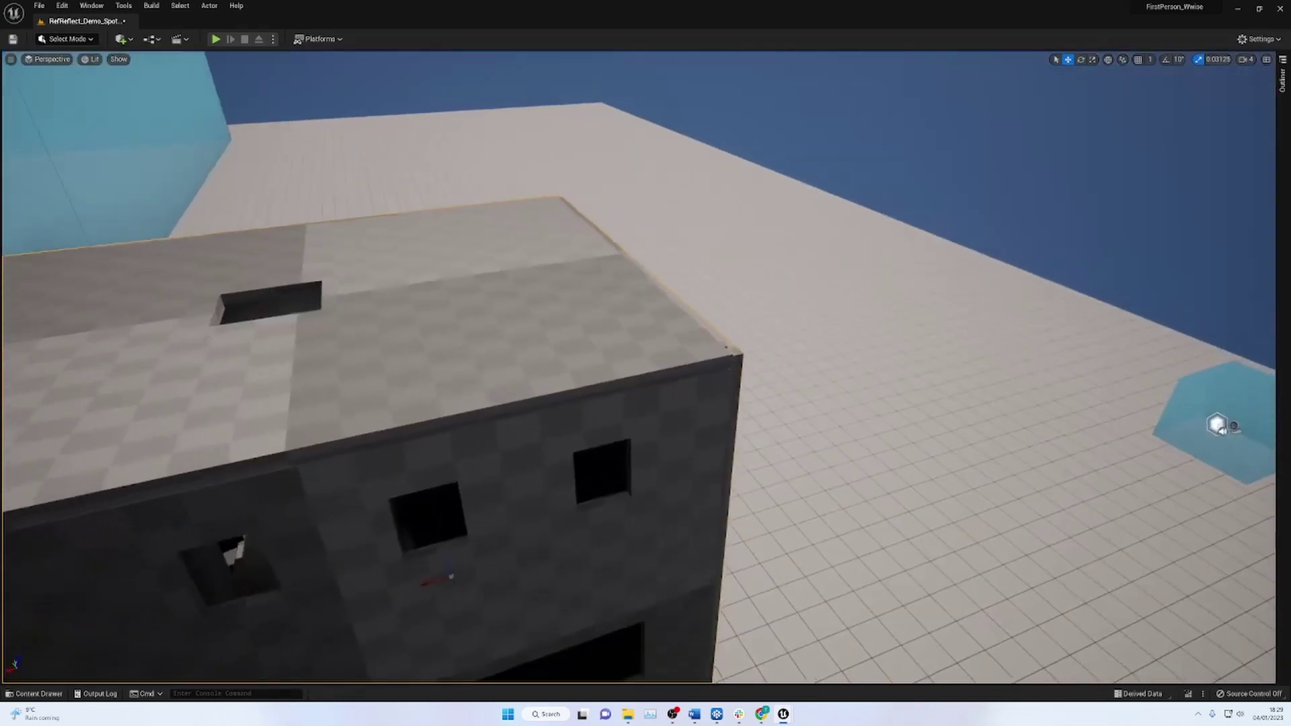
right_click_drag(686, 365, 583, 362)
key("s")
key("w")
key("w")
key("s")
key("e")
key("q")
key("s")
key("s")
right_click_drag(429, 377, 474, 366)
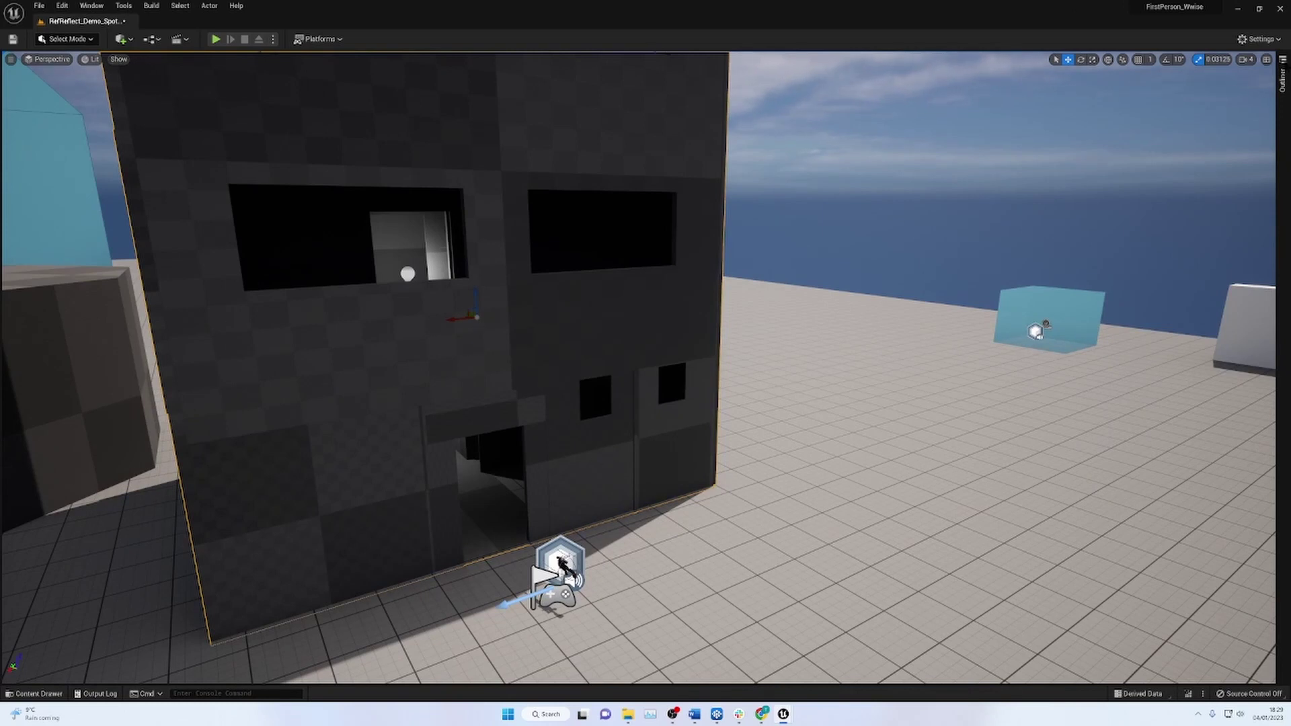
Open the Test_Building_Simple blueprint and bring up its E99_Complex static mesh in the mesh editor.
left_click(1283, 82)
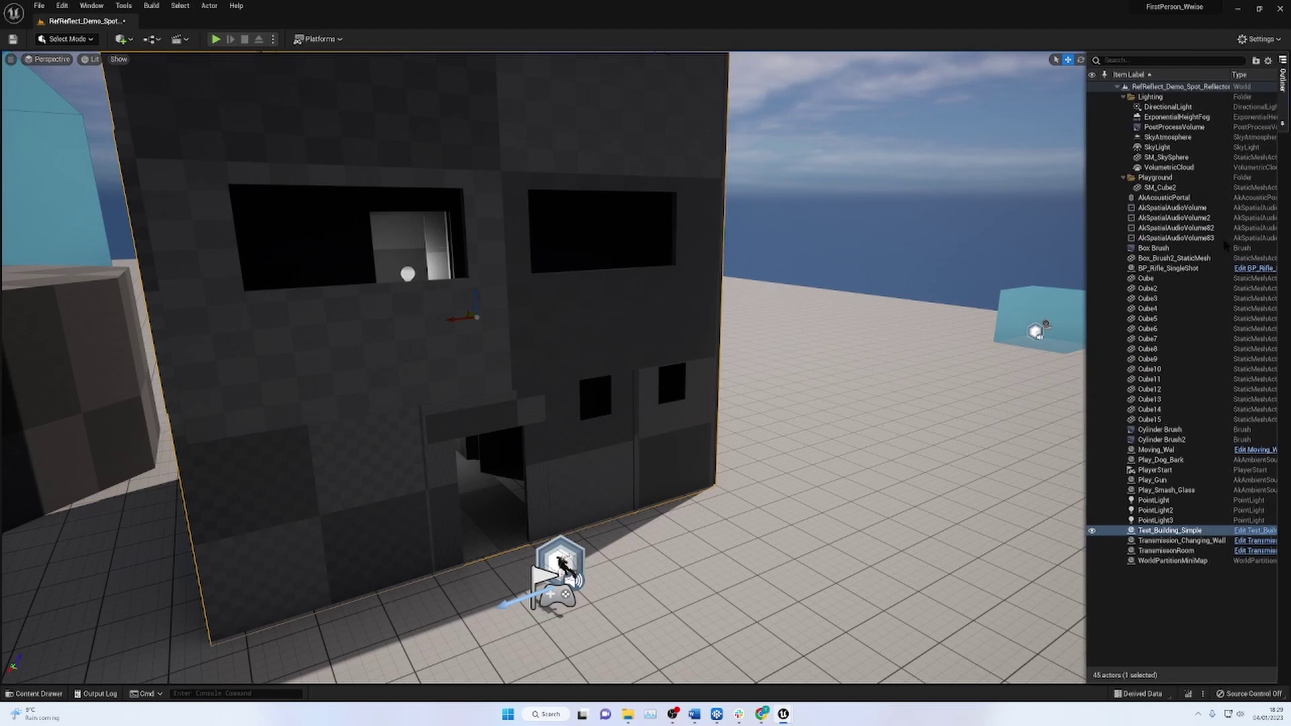
left_click(1248, 533)
left_click(437, 344)
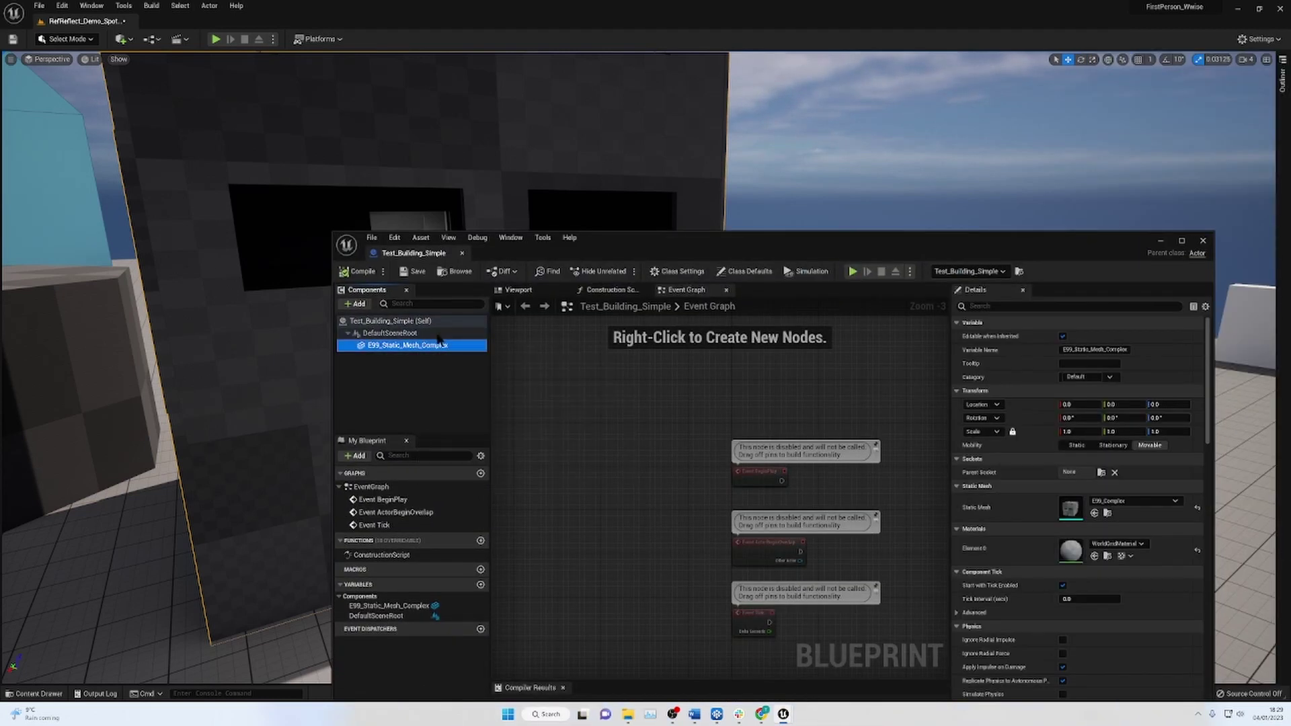
double_click(1073, 509)
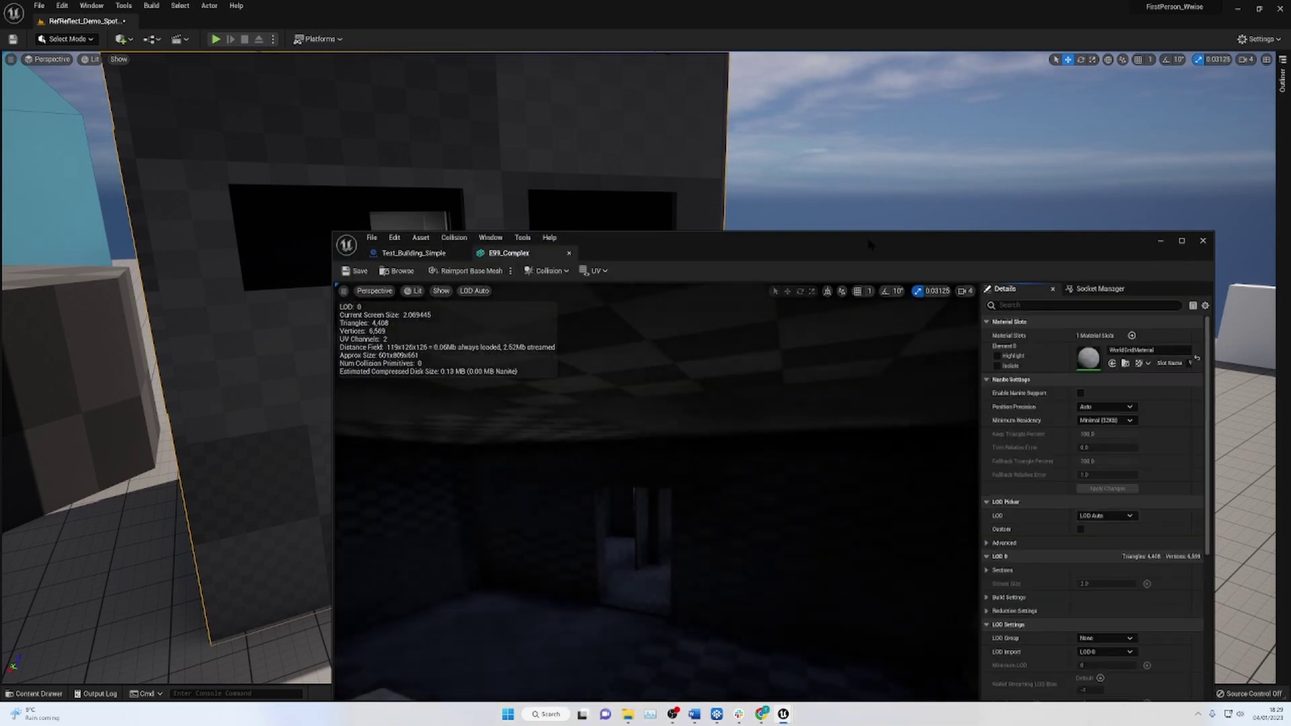
left_click_drag(869, 244, 714, 60)
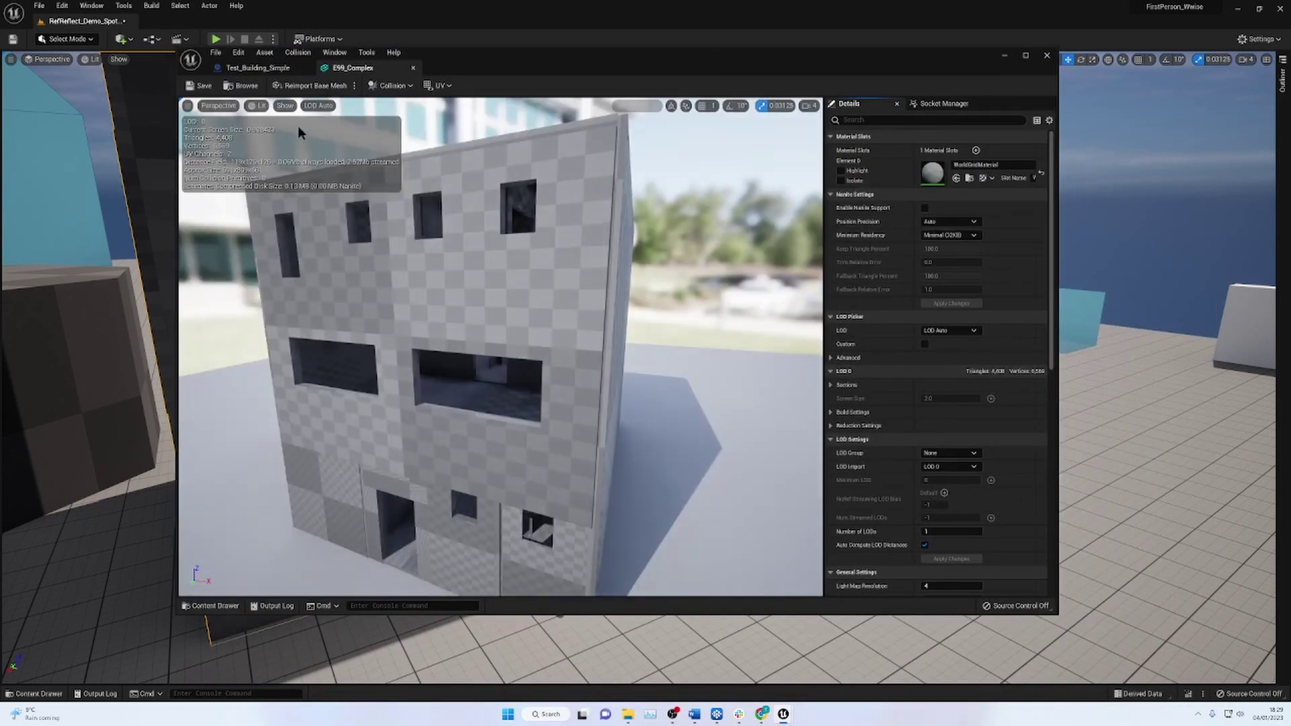
Display the complex collision of the E99_Complex mesh and examine its wireframe across the facade.
left_click(285, 107)
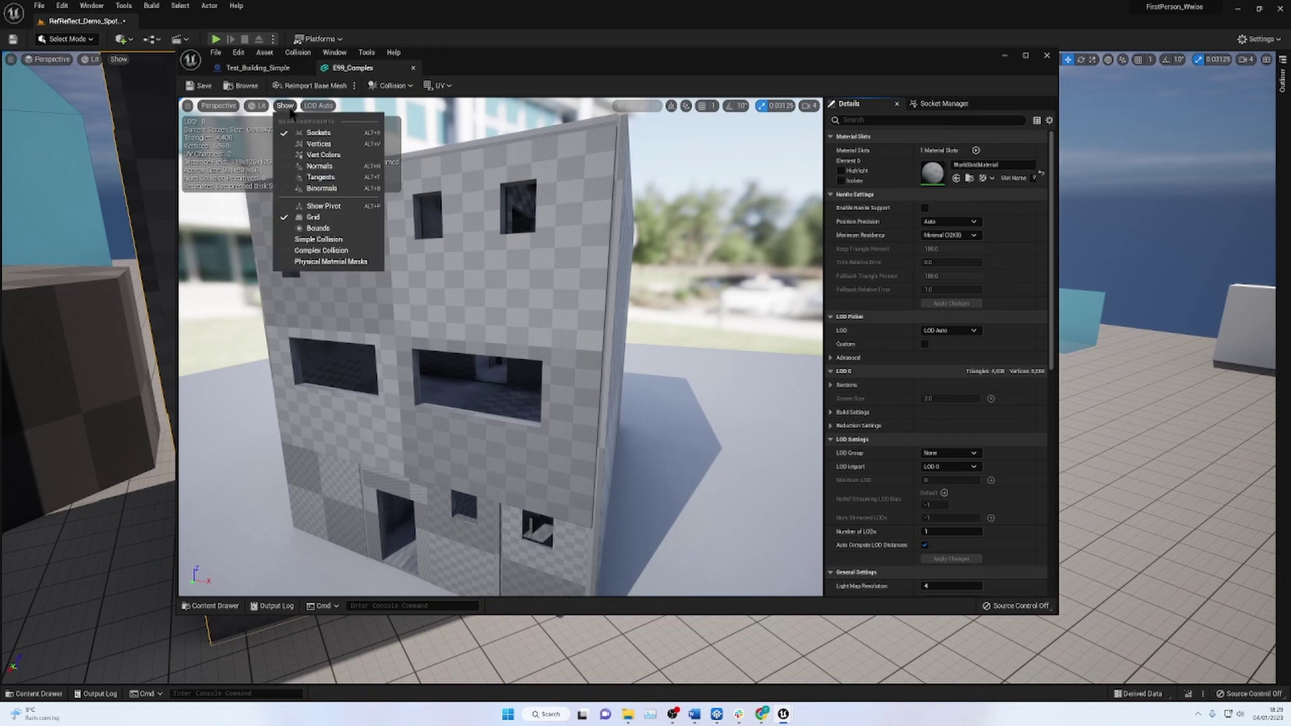
left_click(336, 250)
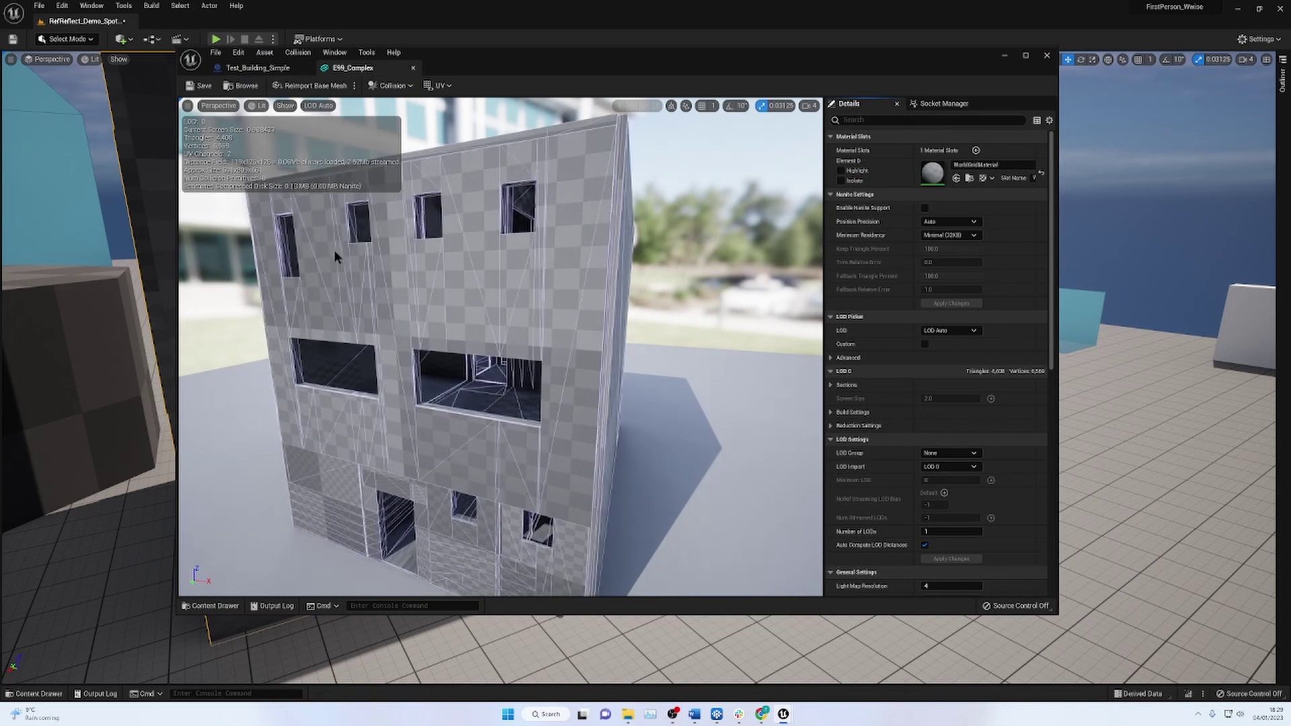
right_click_drag(487, 417, 449, 316)
key("s")
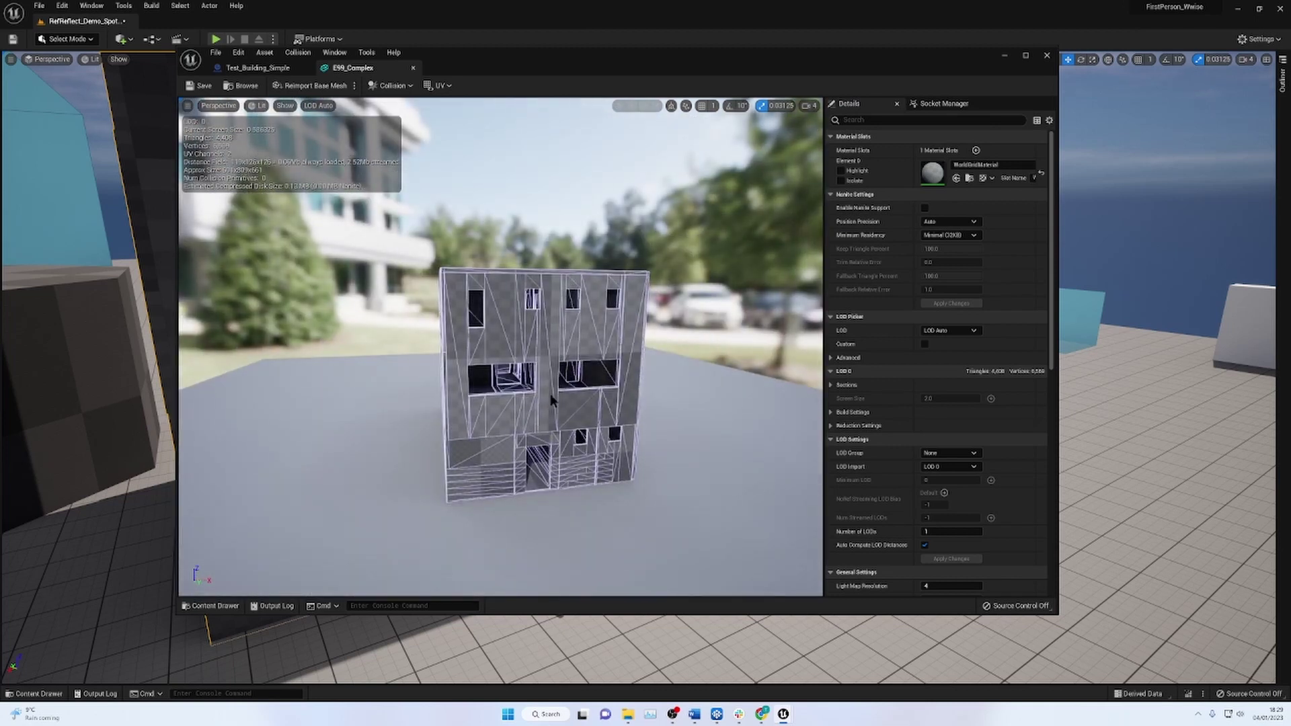
right_click_drag(550, 397, 518, 377)
key("w")
key("s")
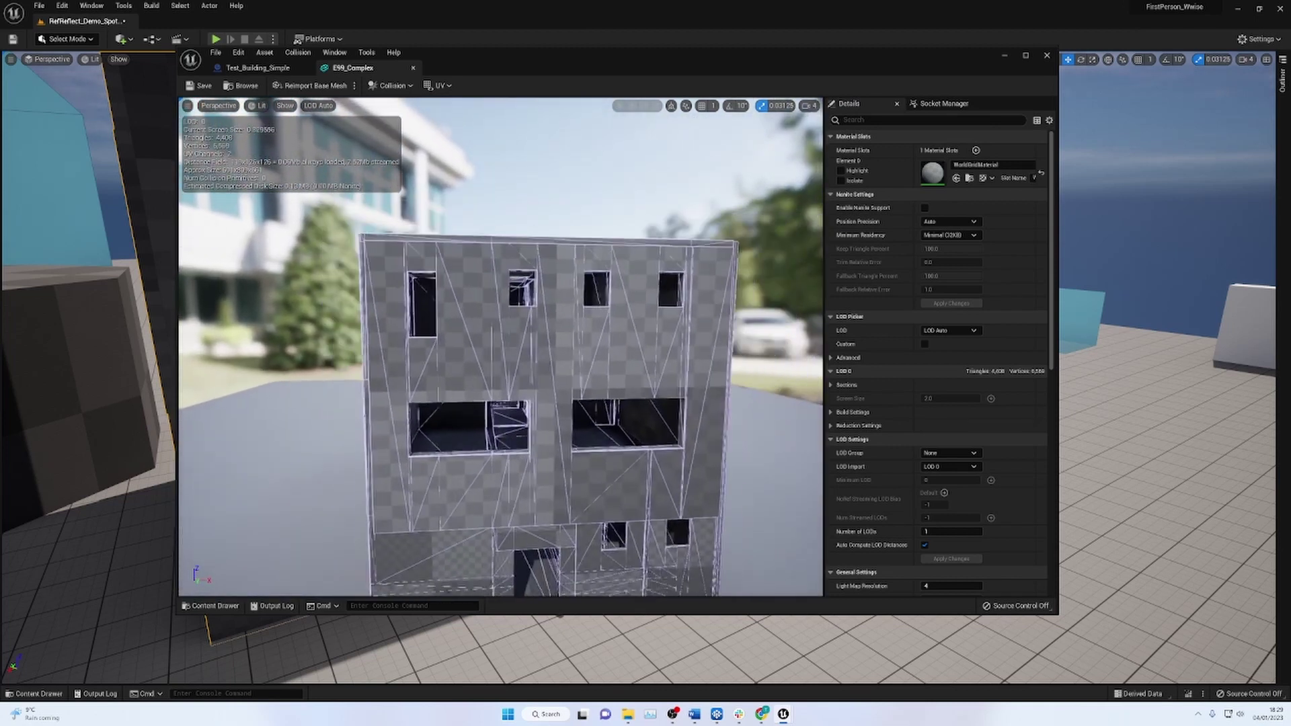
key("s")
Try Simple And Complex as the mesh's Collision Complexity, then restore Use Complex Collision As Simple.
scroll(941, 276, "down", 15)
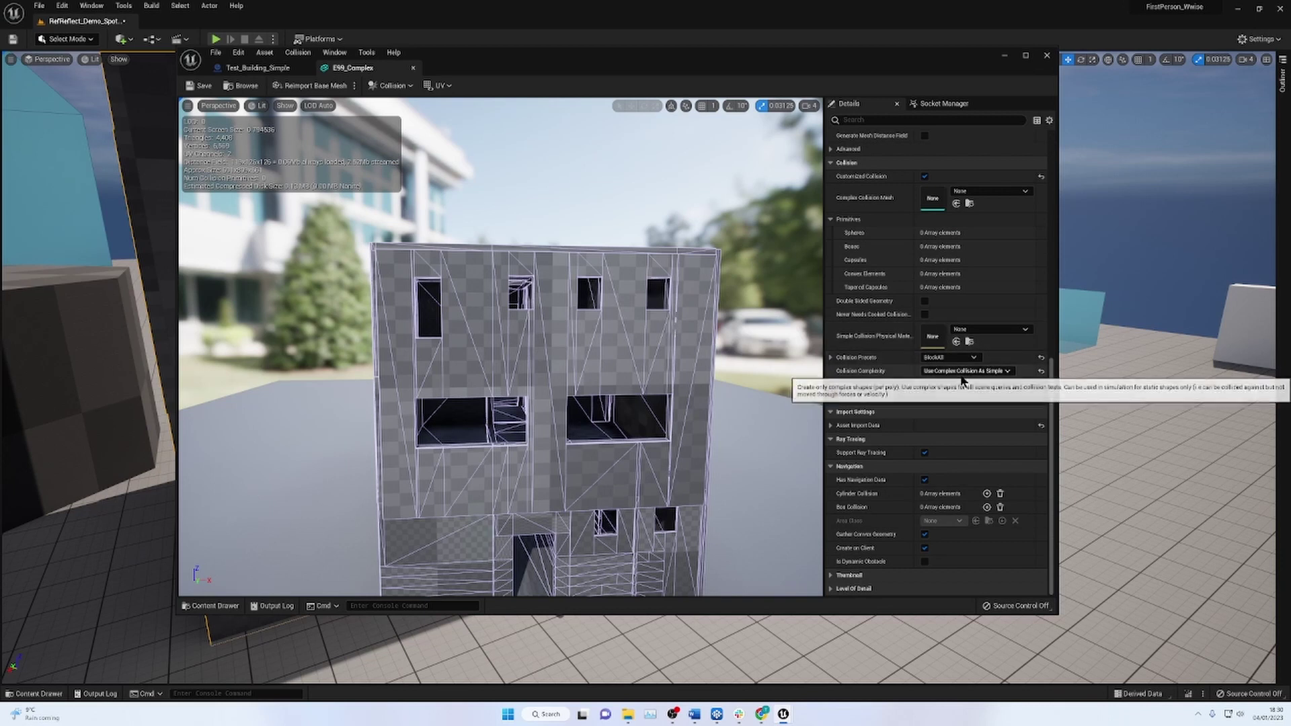
left_click(943, 372)
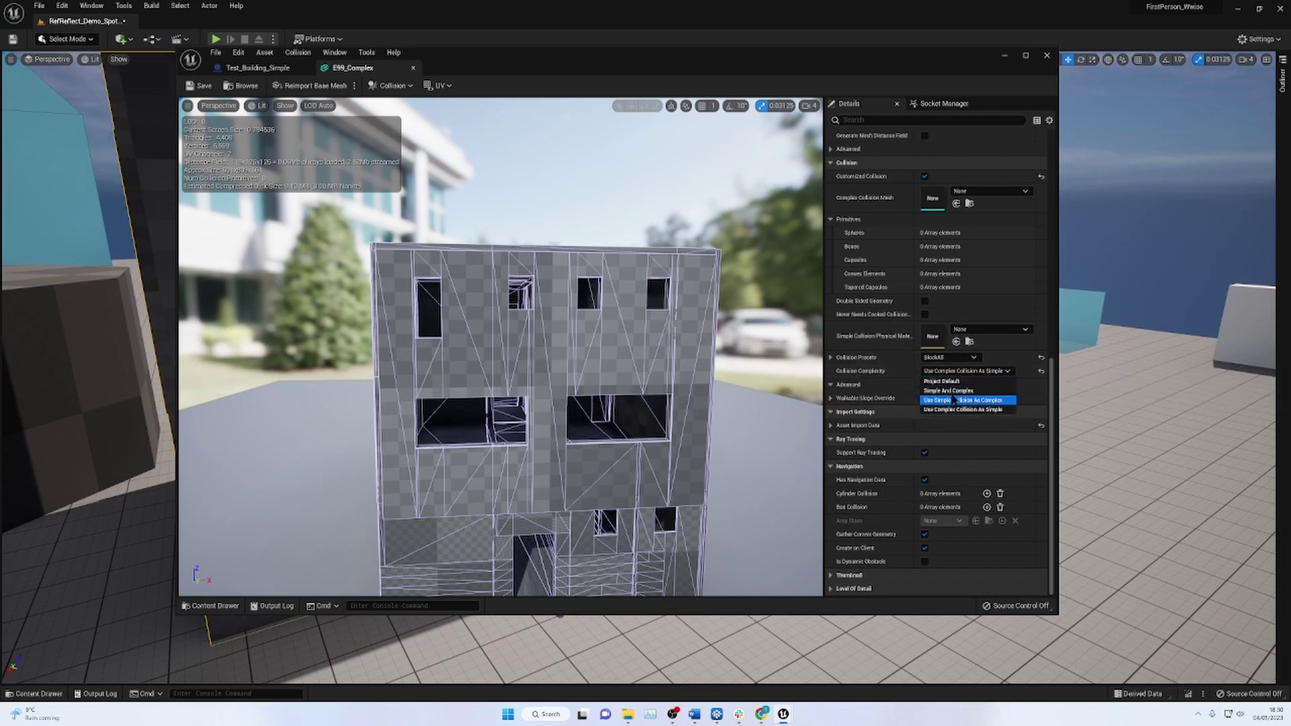
left_click(951, 390)
left_click(955, 371)
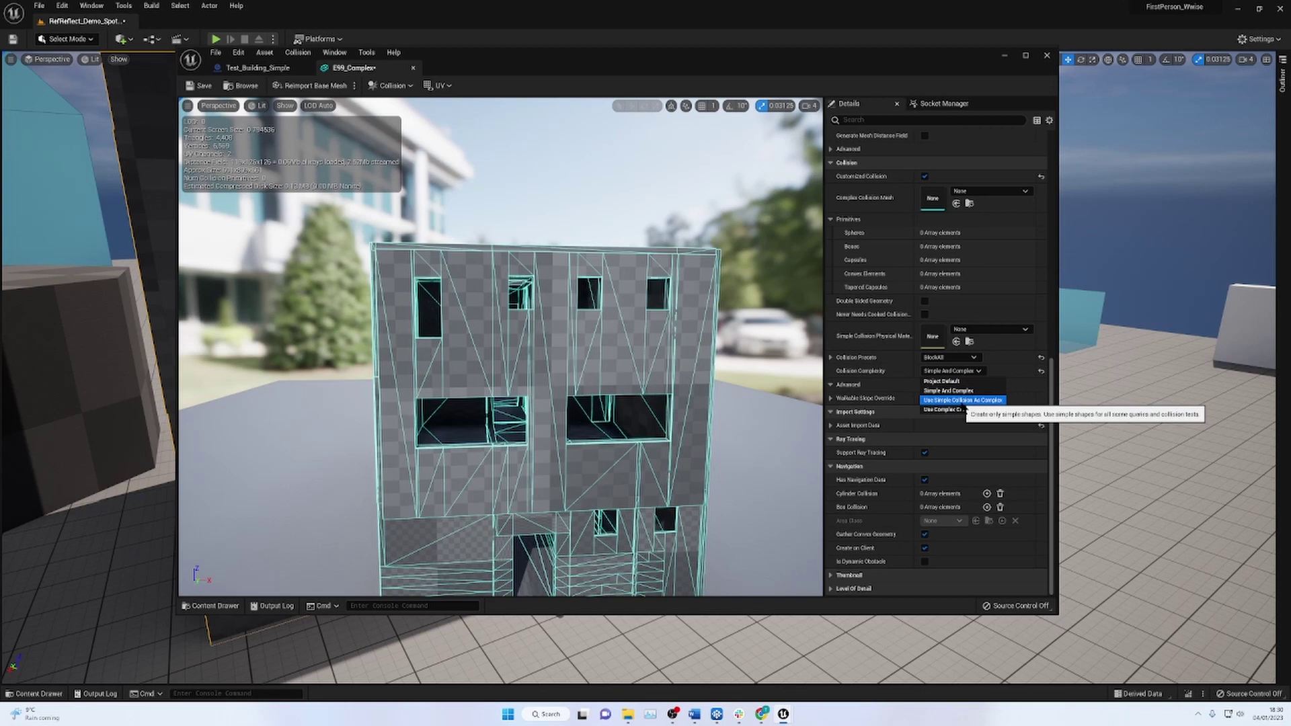
left_click(952, 409)
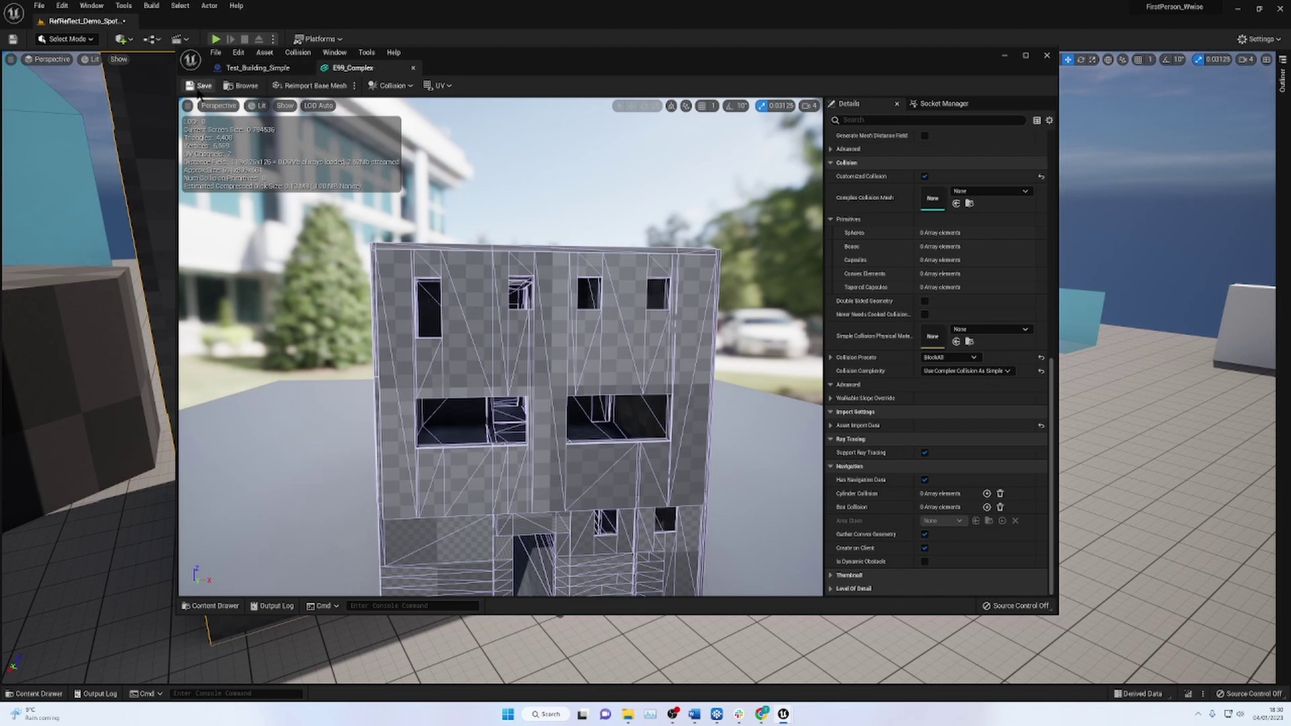
Examine the building mesh's complex collision wireframe close up and from a distance, and check which collision display is enabled.
scroll(713, 398, "up", 5)
scroll(707, 397, "down", 8)
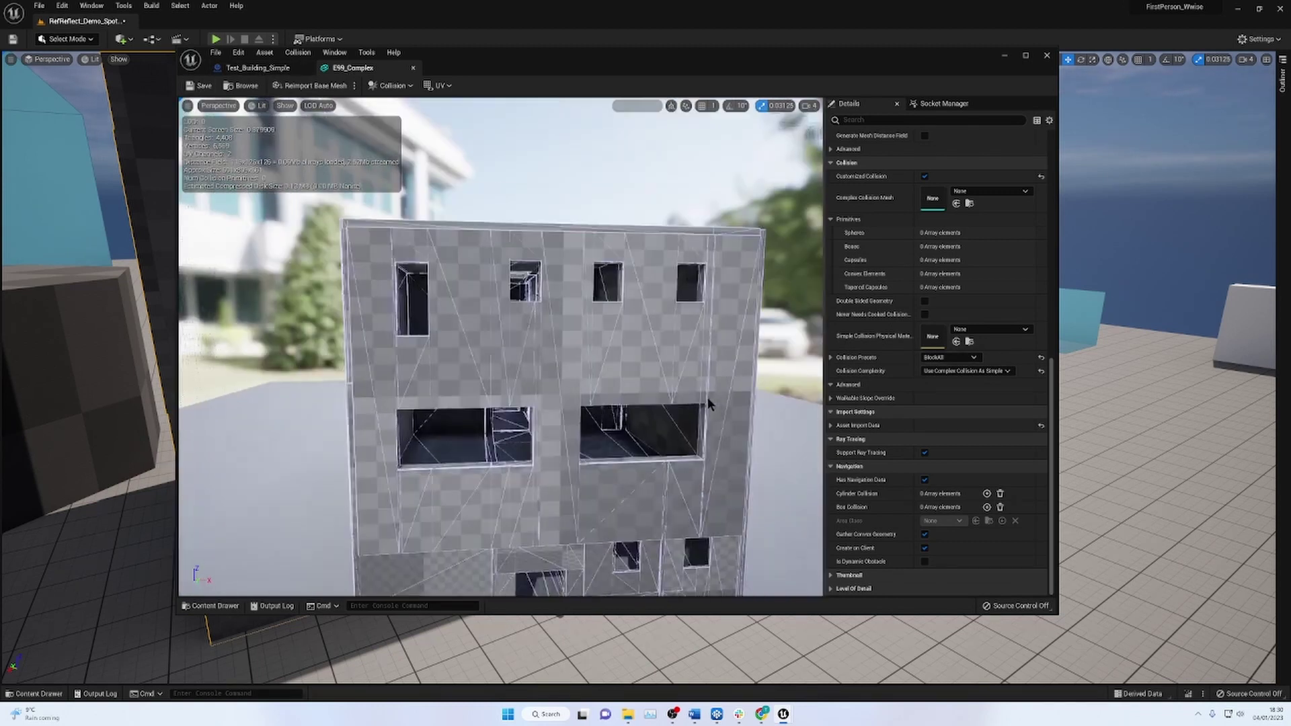
scroll(914, 406, "up", 3)
scroll(914, 407, "down", 3)
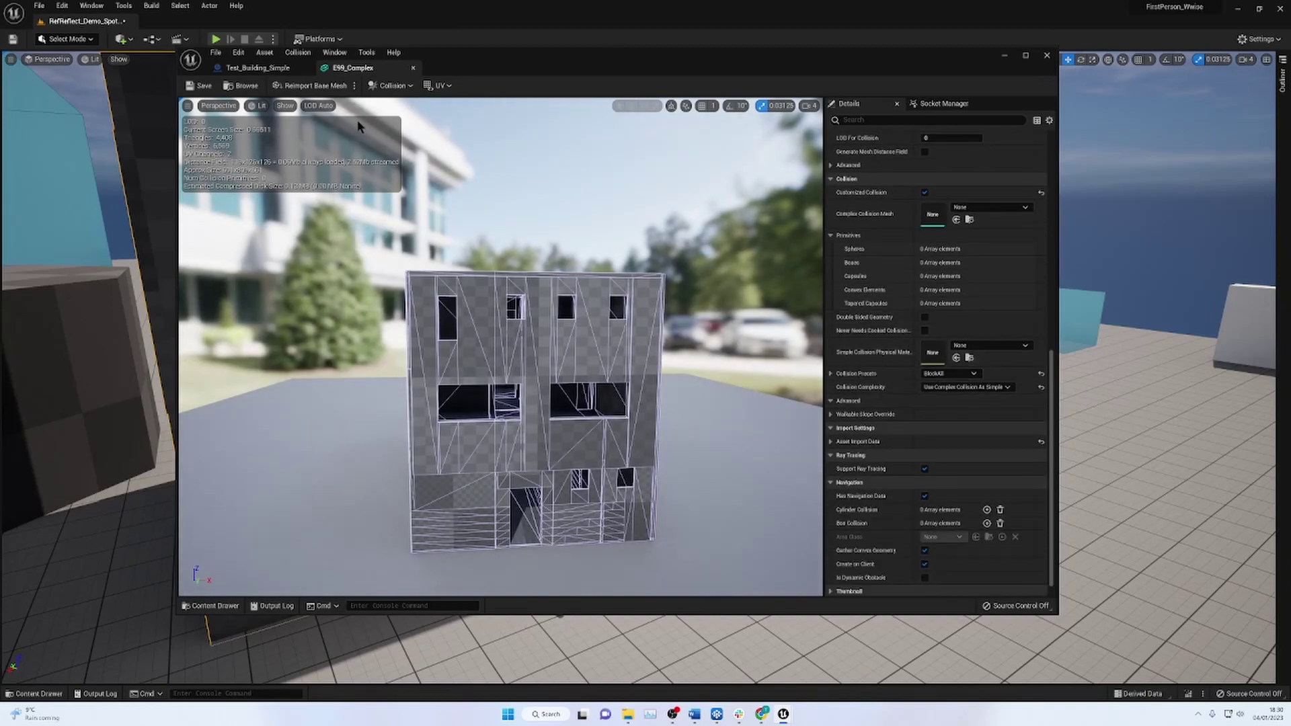
left_click(284, 106)
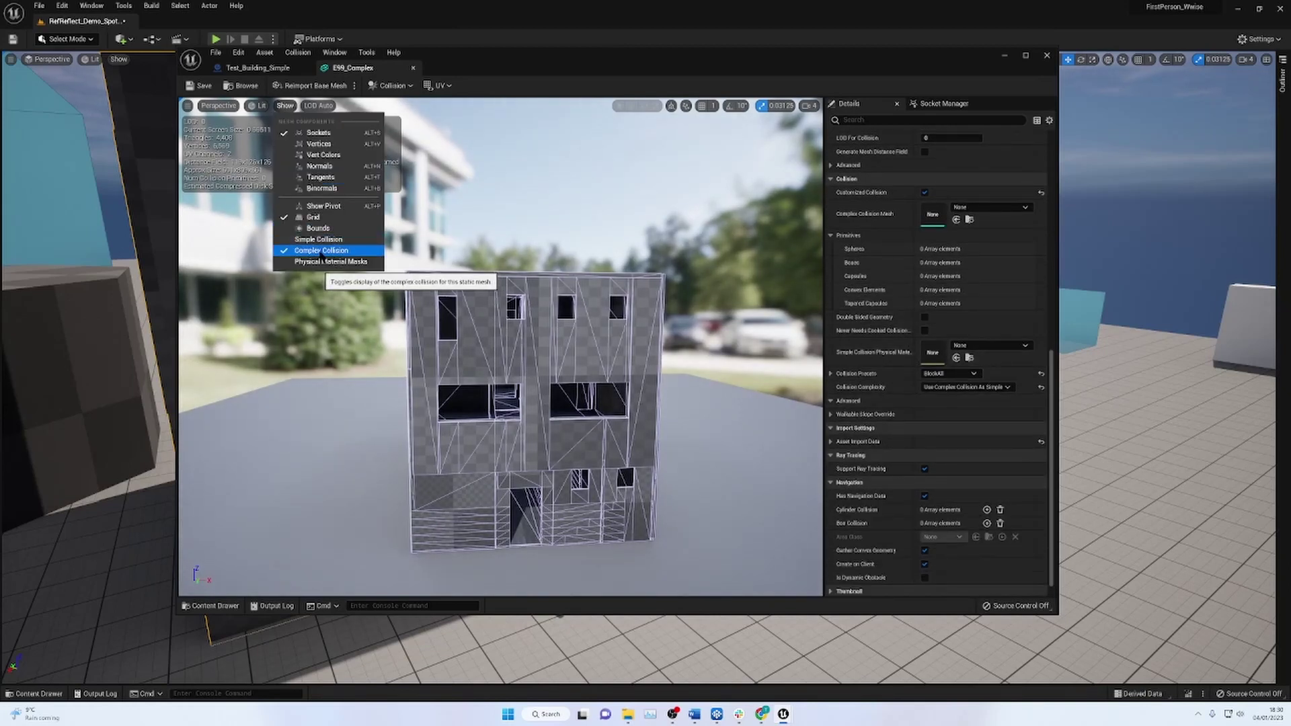
left_click(288, 347)
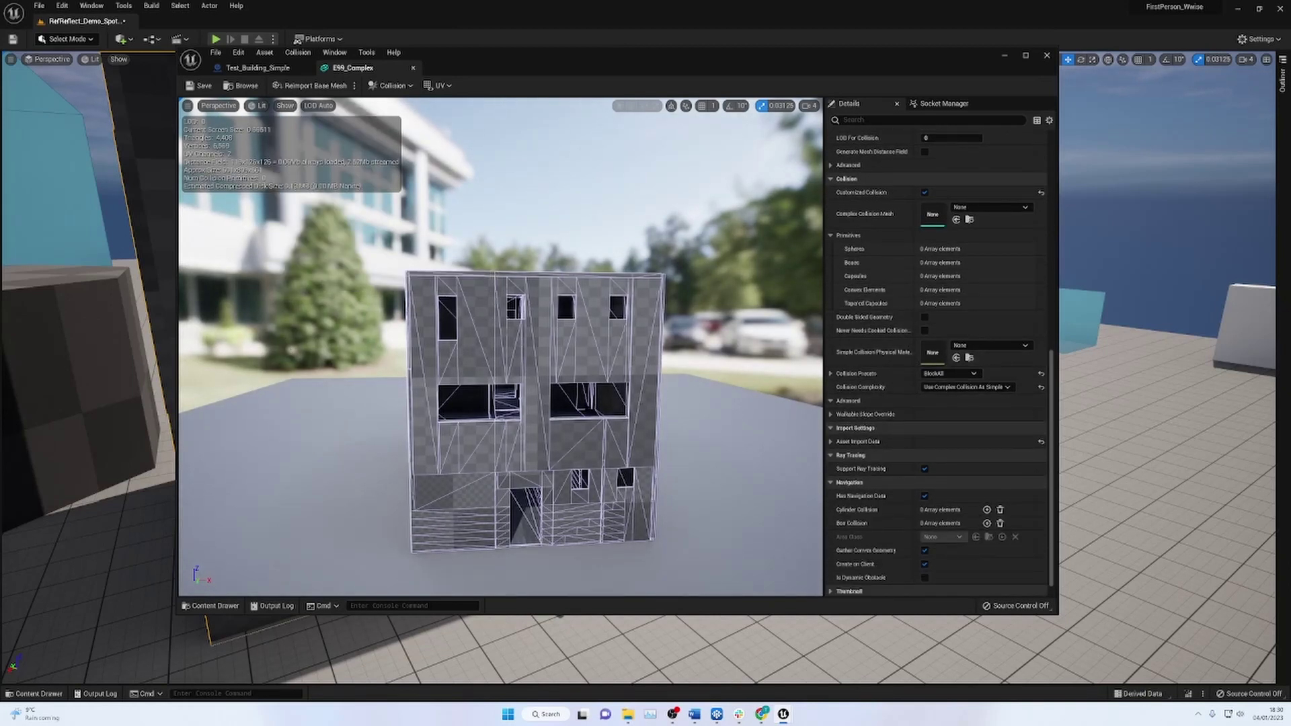
scroll(586, 379, "up", 3)
scroll(490, 294, "down", 5)
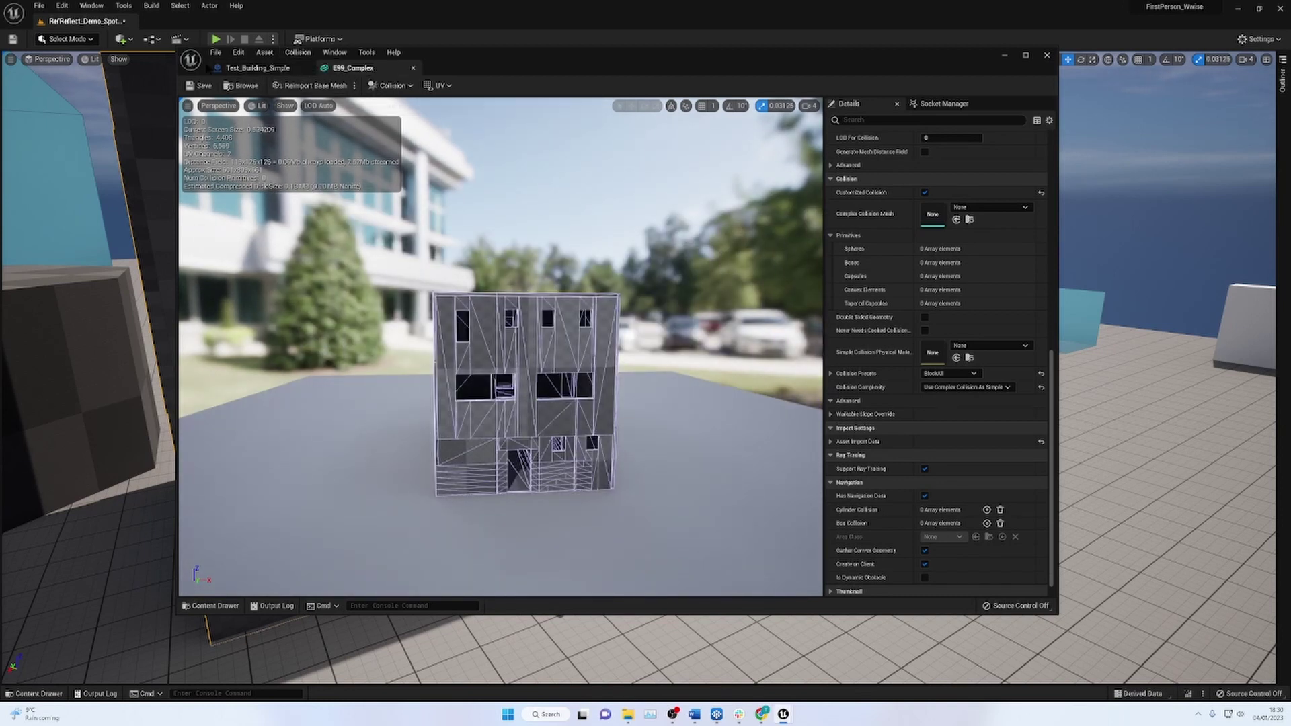
Save a copy of the E99_Complex mesh in the Wwise_Reflect folder as E99_Simple_3.
left_click(214, 54)
left_click(262, 134)
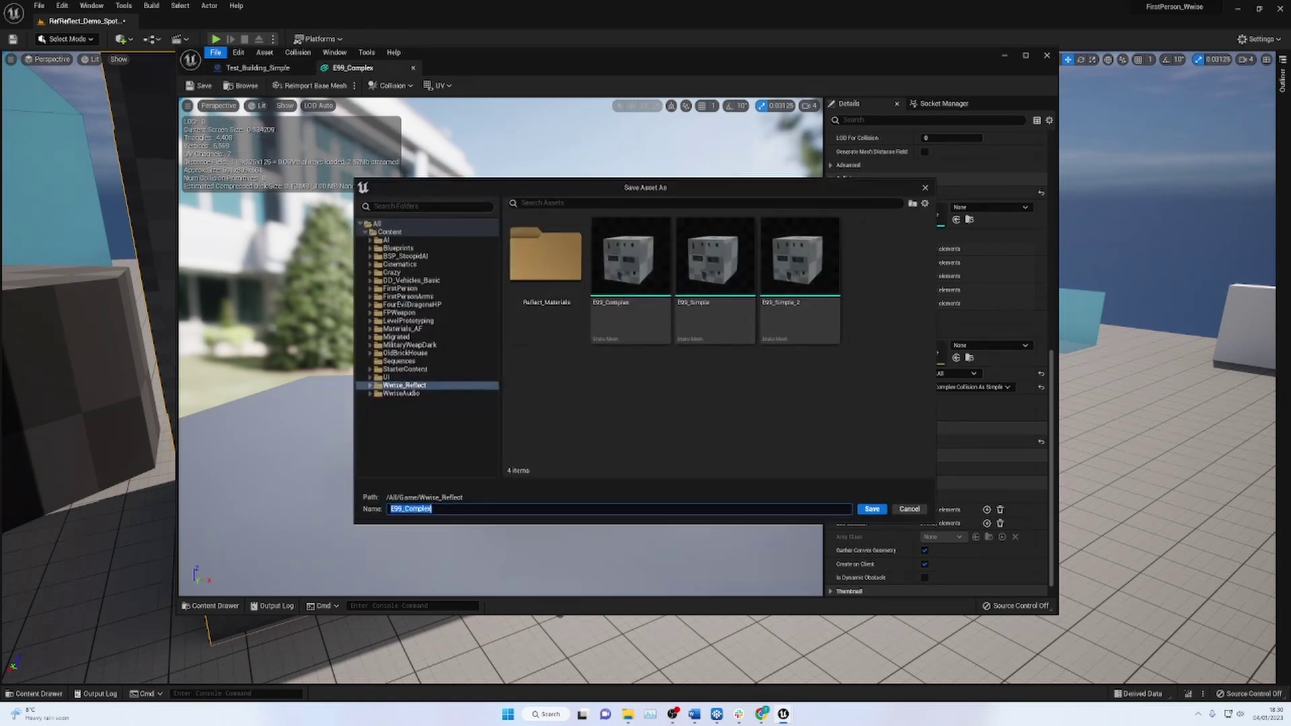
key("BackSpace")
key("BackSpace")
key("BackSpace")
key("BackSpace")
key("BackSpace")
key("BackSpace")
key("BackSpace")
type("Simple_3")
key("Return")
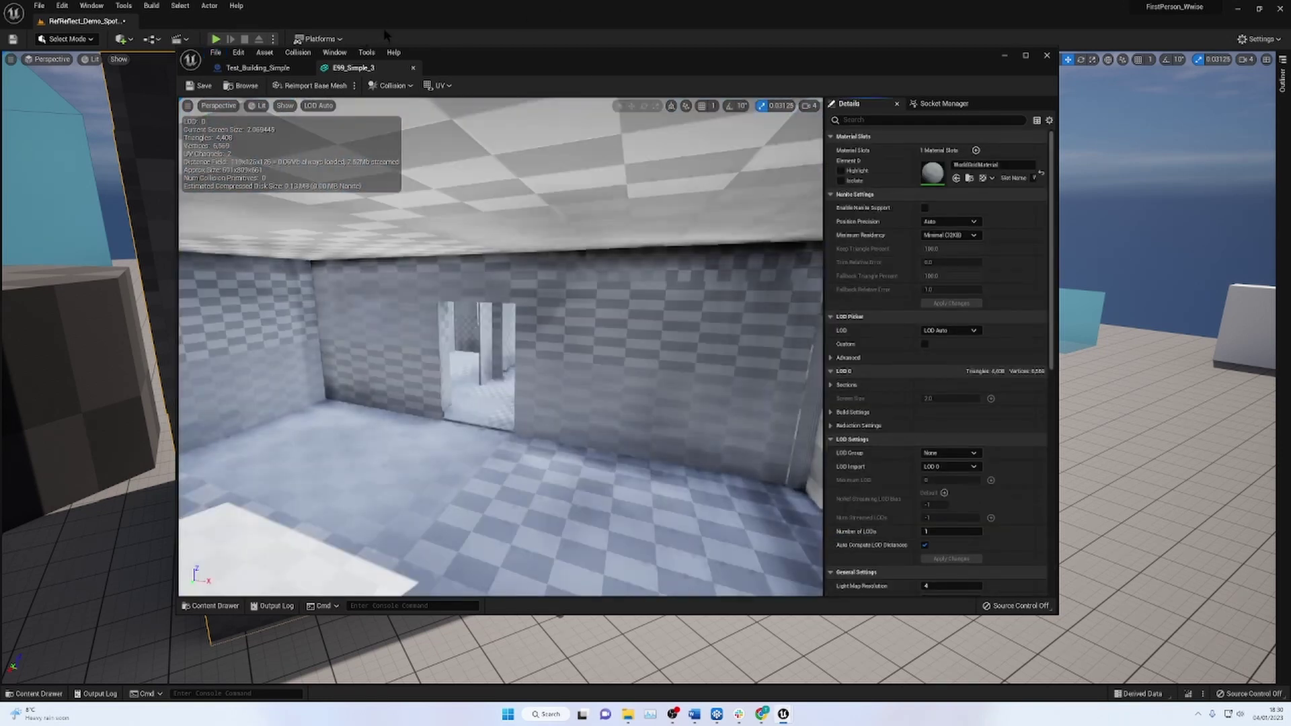
Frame the whole E99_Simple_3 building from outside and display its complex collision.
scroll(462, 325, "down", 10)
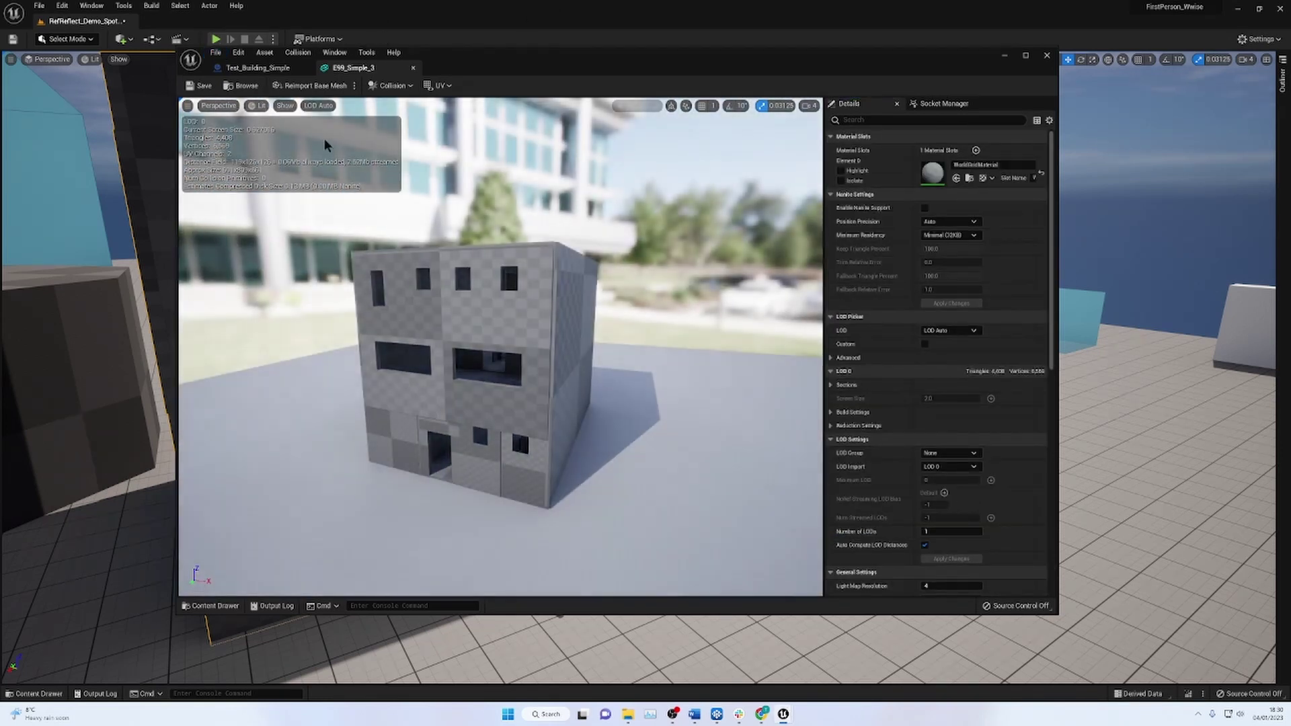
left_click(285, 106)
left_click(321, 250)
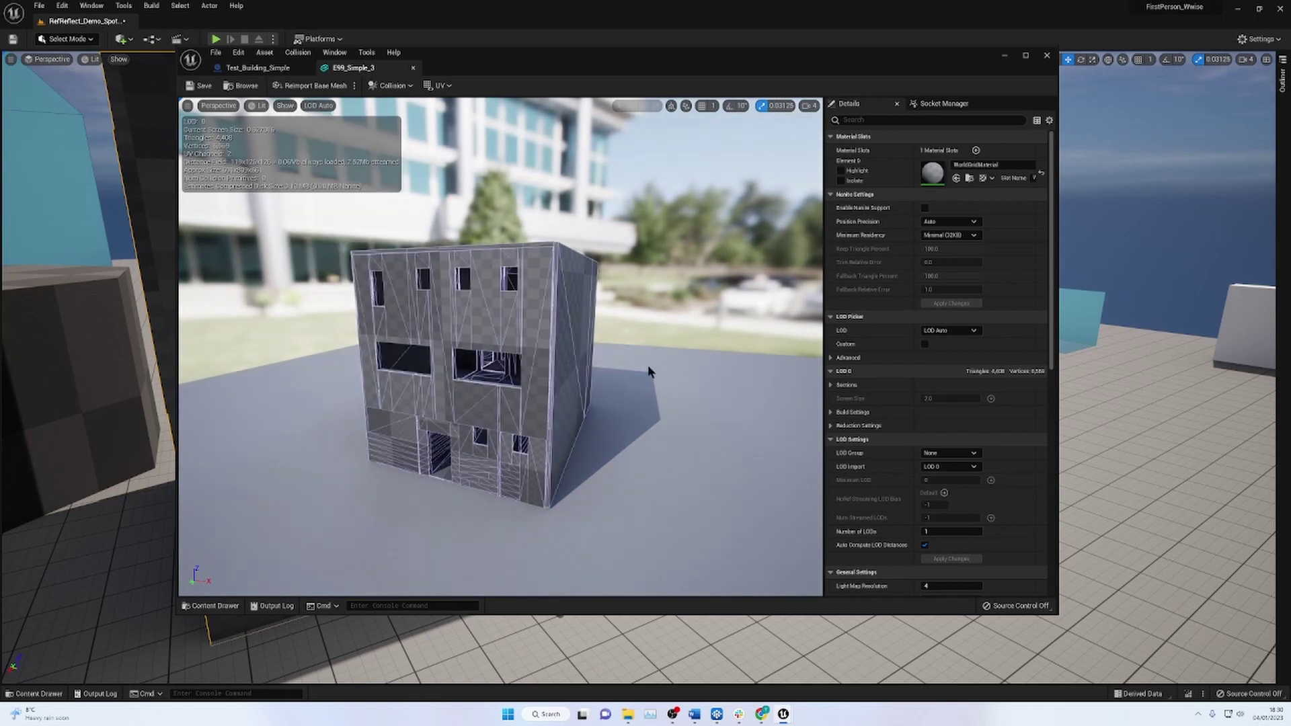
Review the E99_Simple_3 mesh's Collision Complexity options and reselect Use Complex Collision As Simple.
scroll(922, 465, "down", 6)
scroll(923, 465, "down", 6)
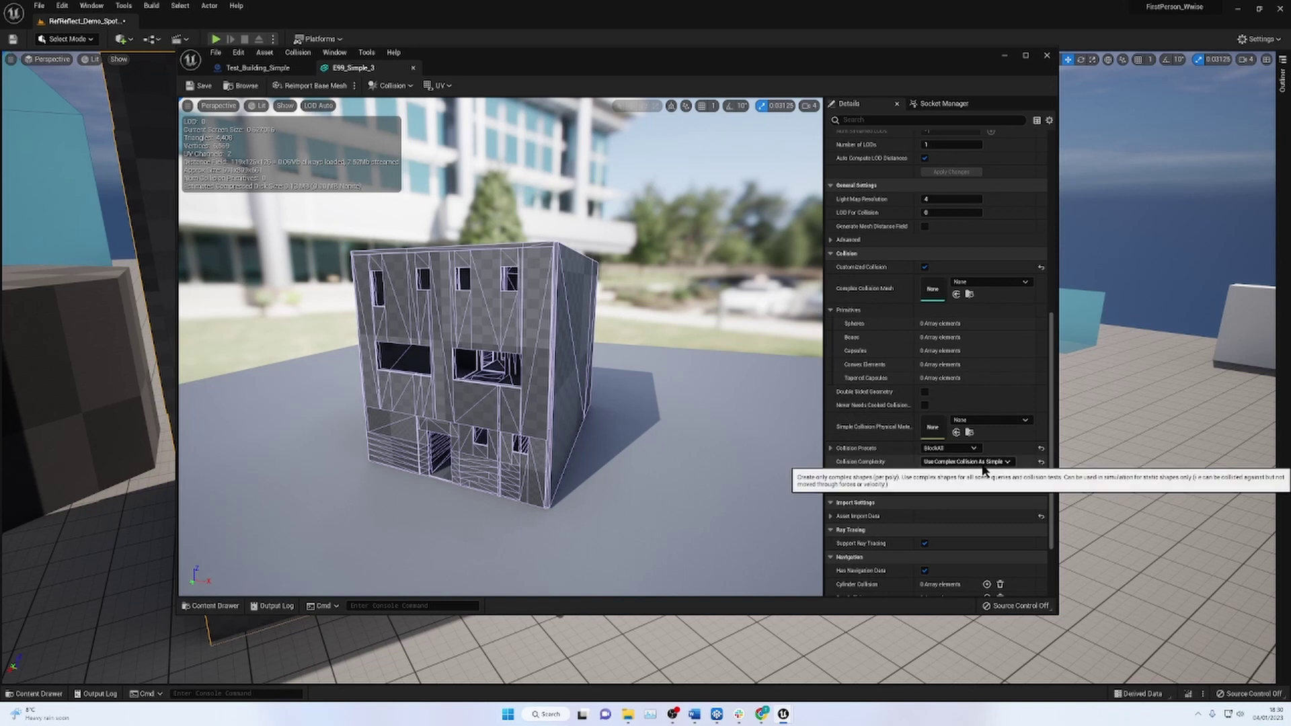
left_click(983, 463)
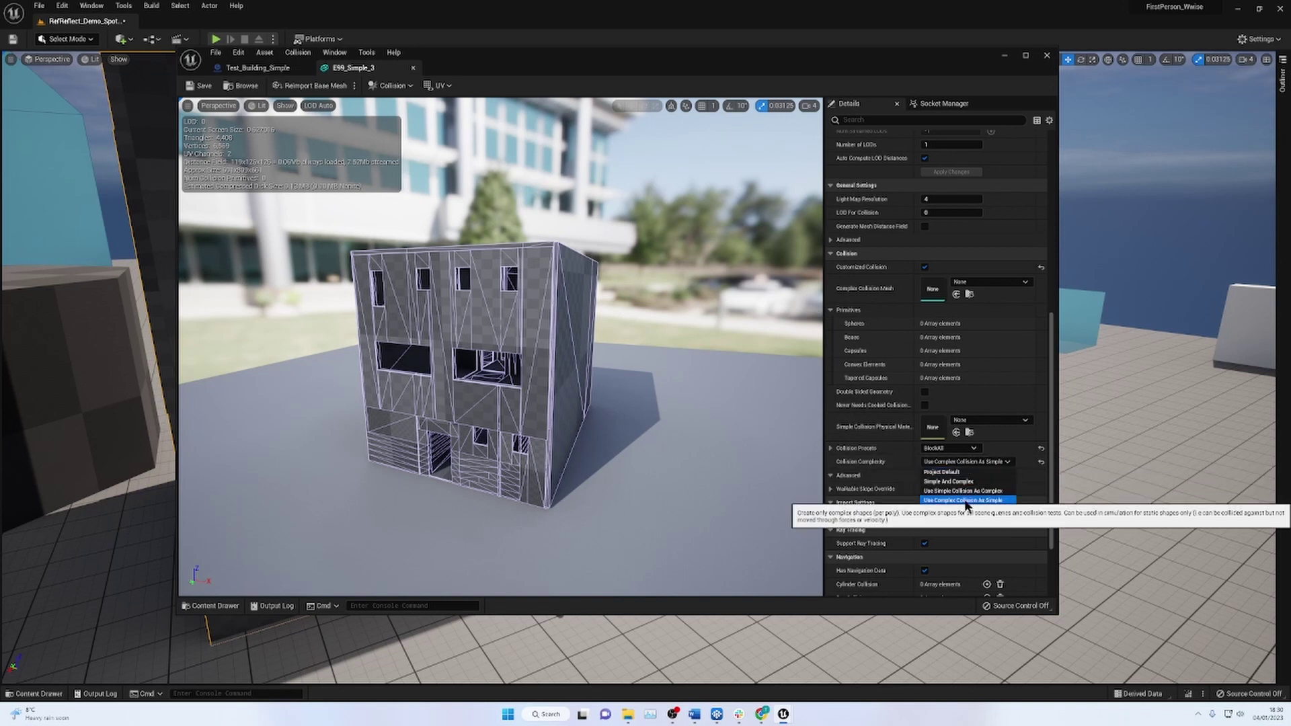
left_click(969, 498)
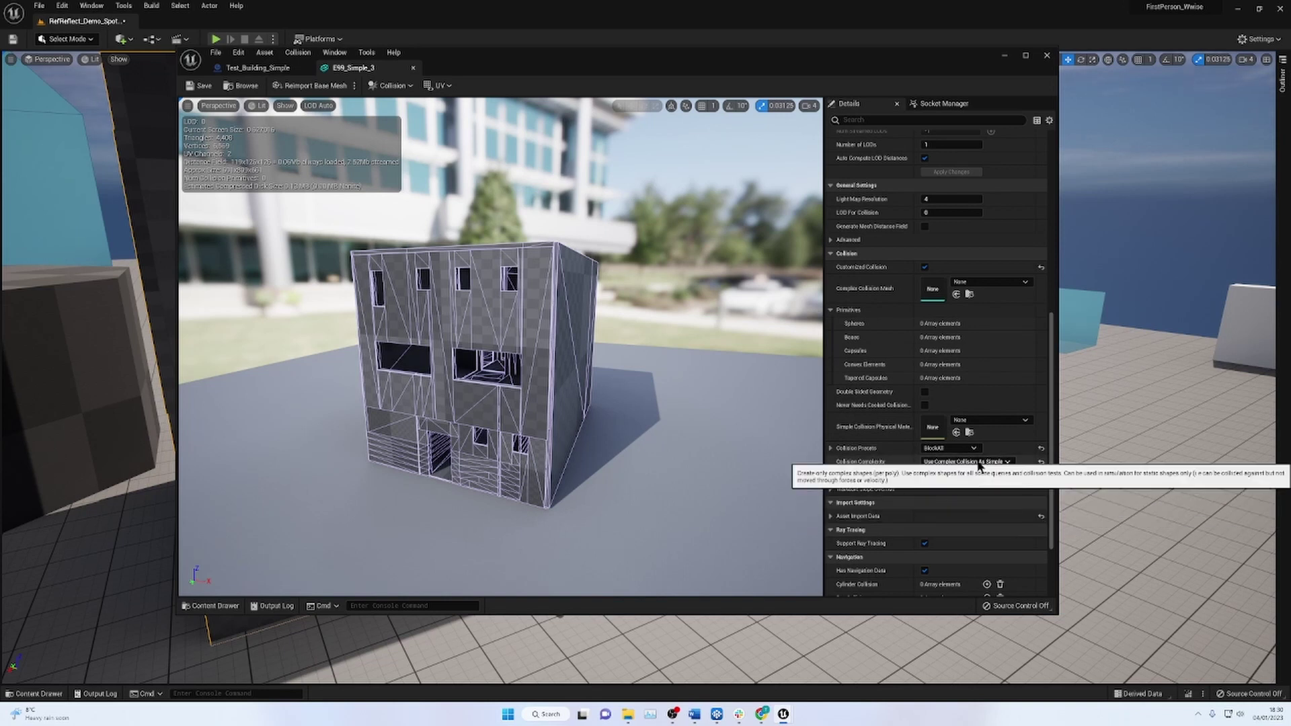
left_click(978, 463)
left_click(971, 501)
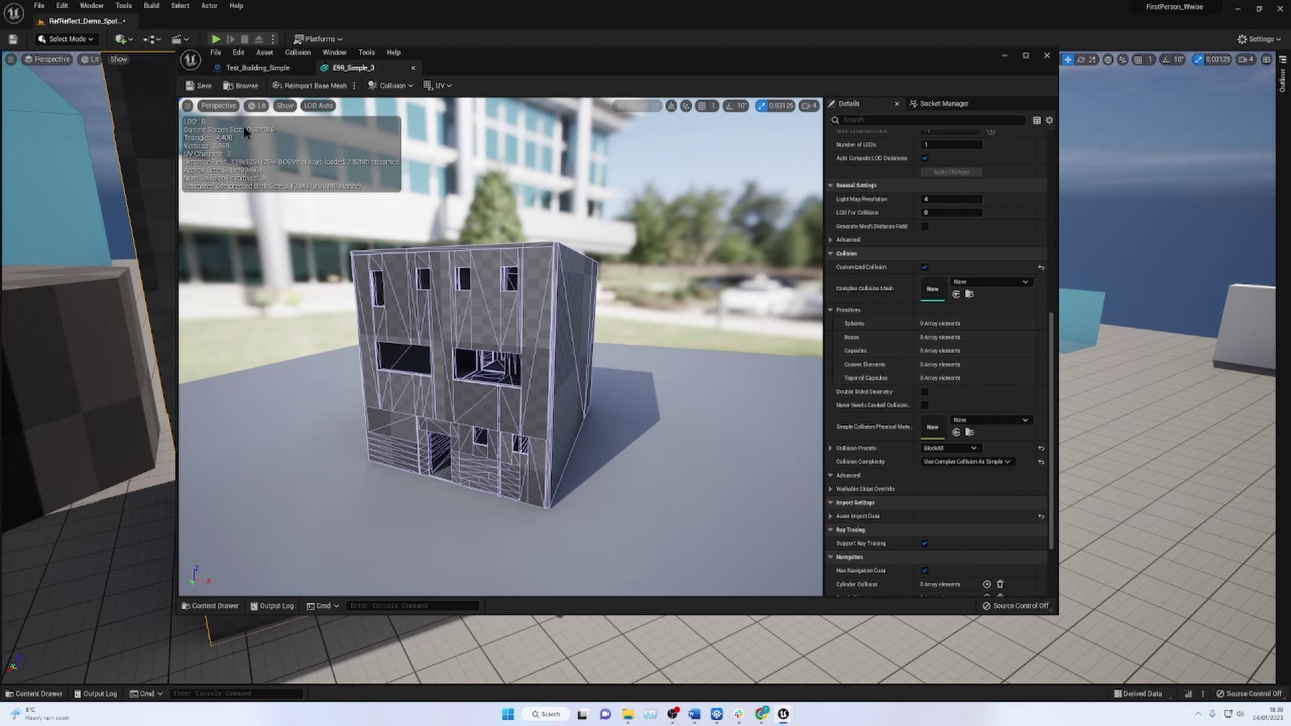
Display the mesh's simple collision and set its Collision Complexity to Use Simple Collision As Complex.
left_click(284, 106)
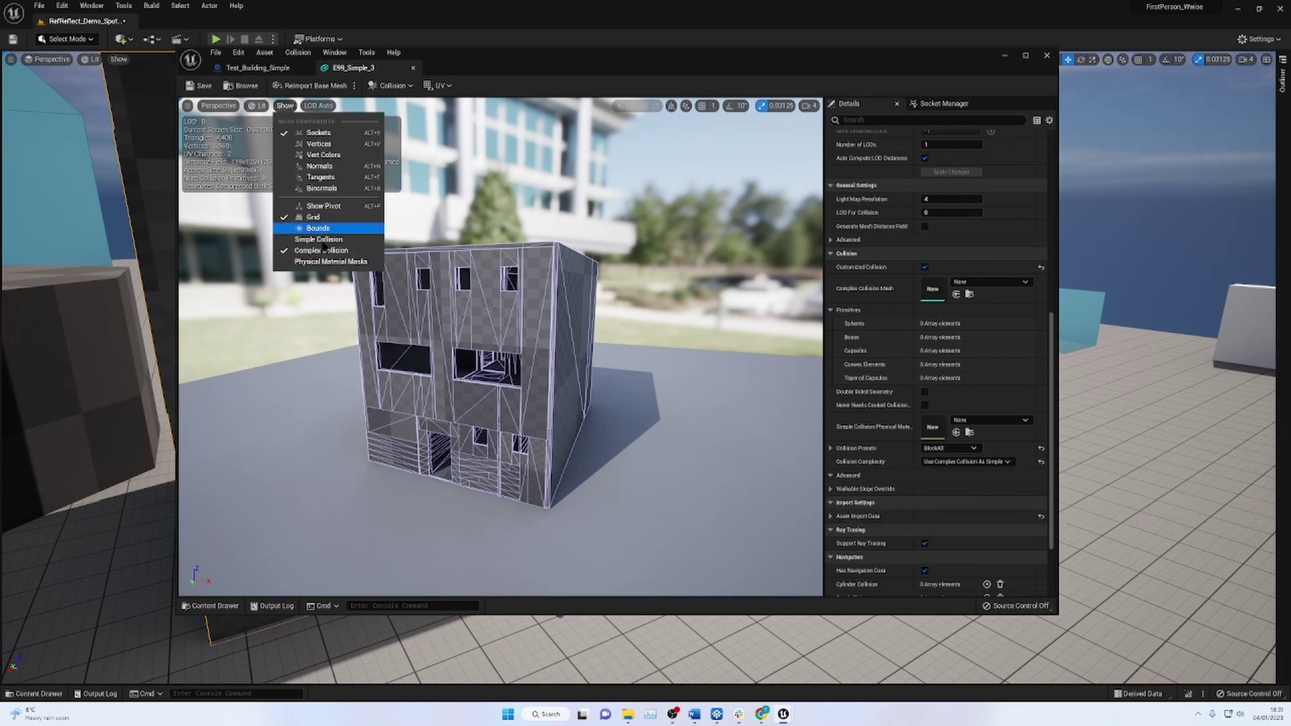
left_click(328, 241)
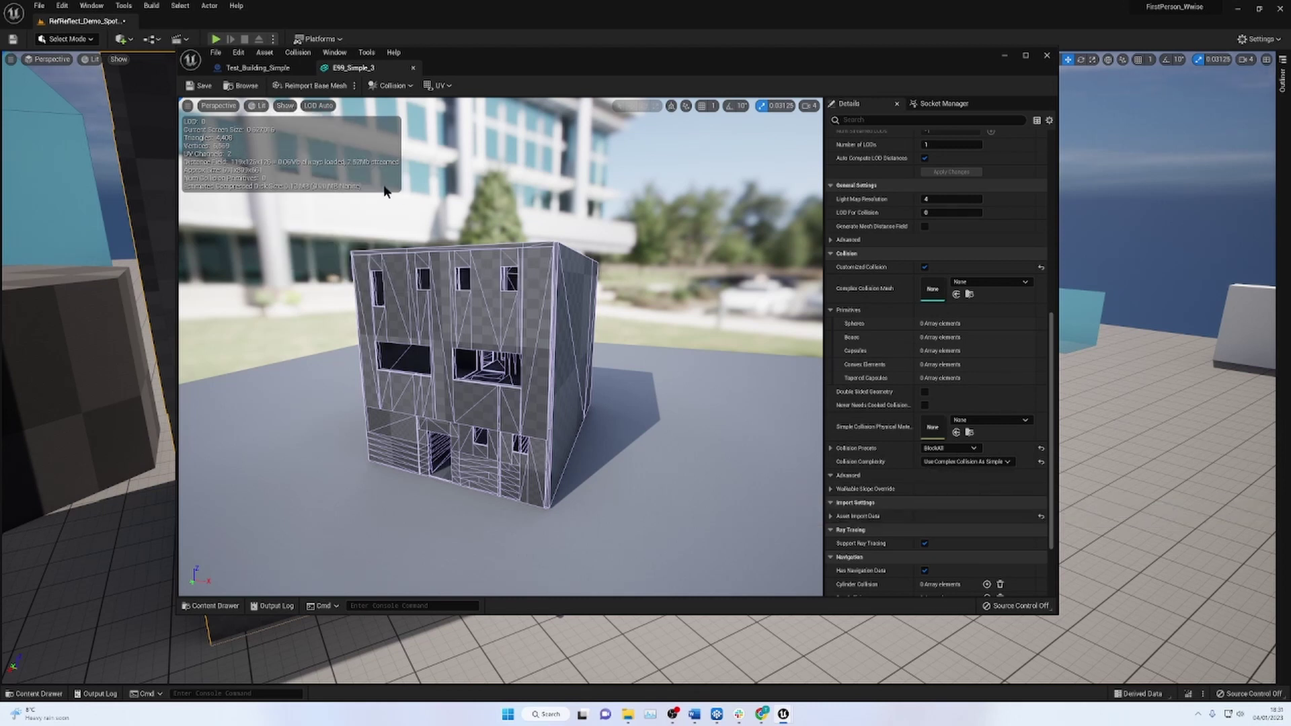
left_click(968, 462)
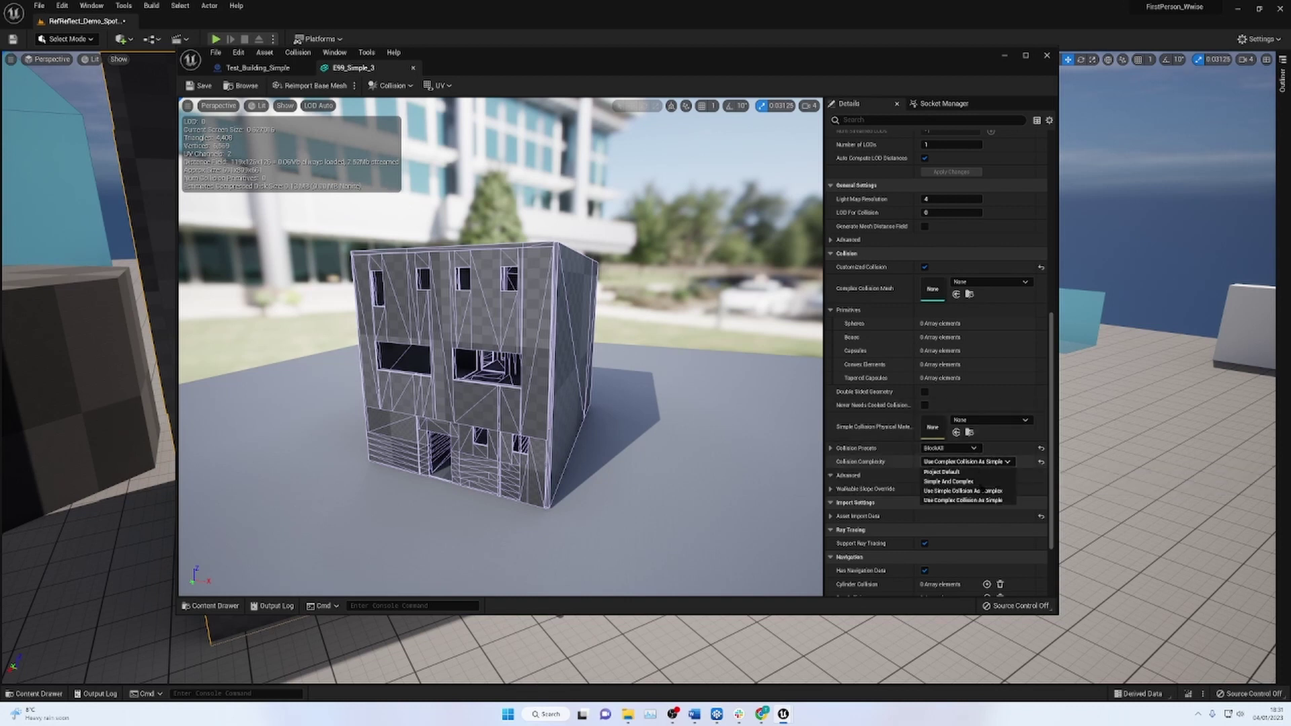
left_click(972, 491)
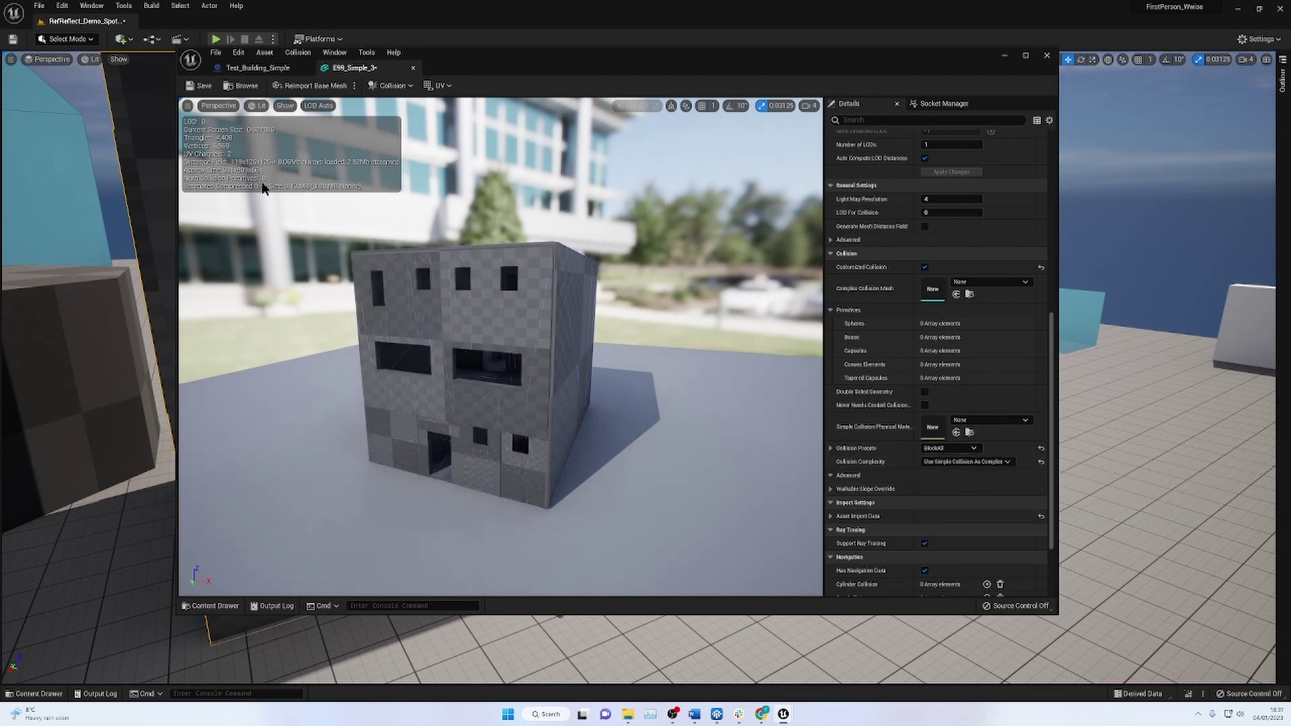
Turn off the simple collision display, and toggle the complex collision display off and back on while viewing the building.
left_click(285, 106)
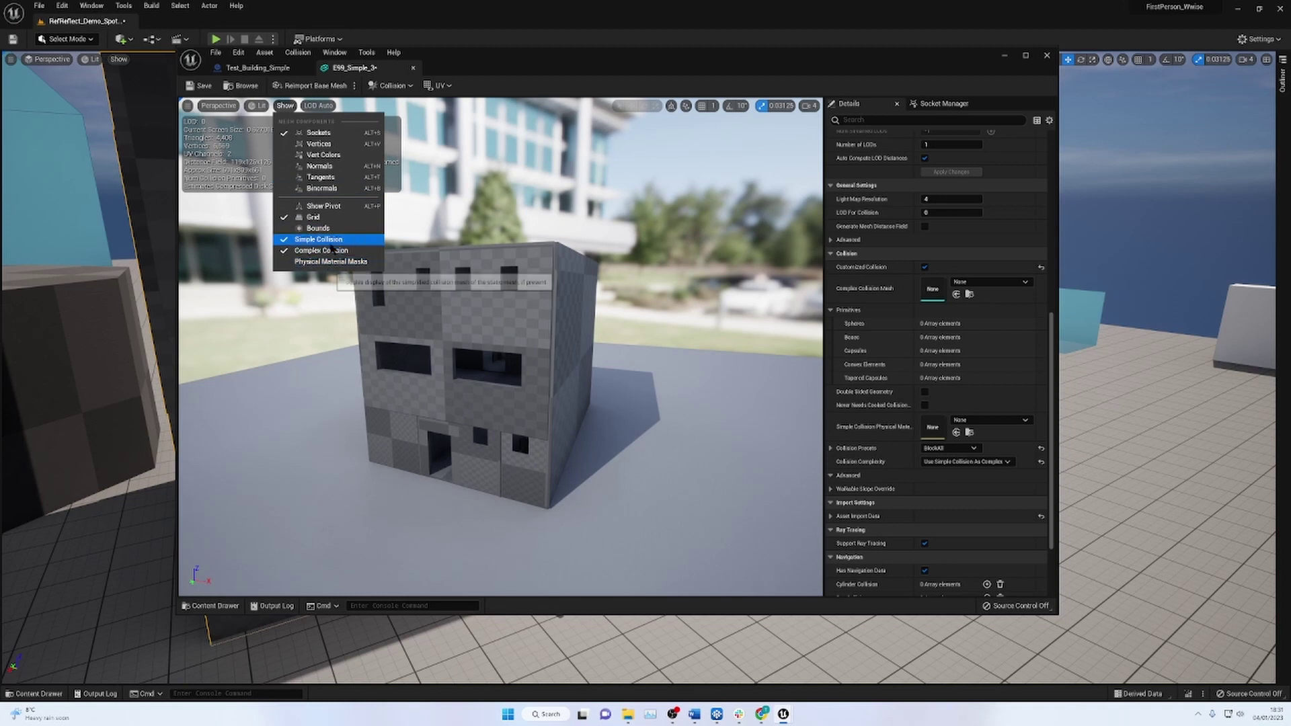
right_click_drag(471, 363, 754, 380)
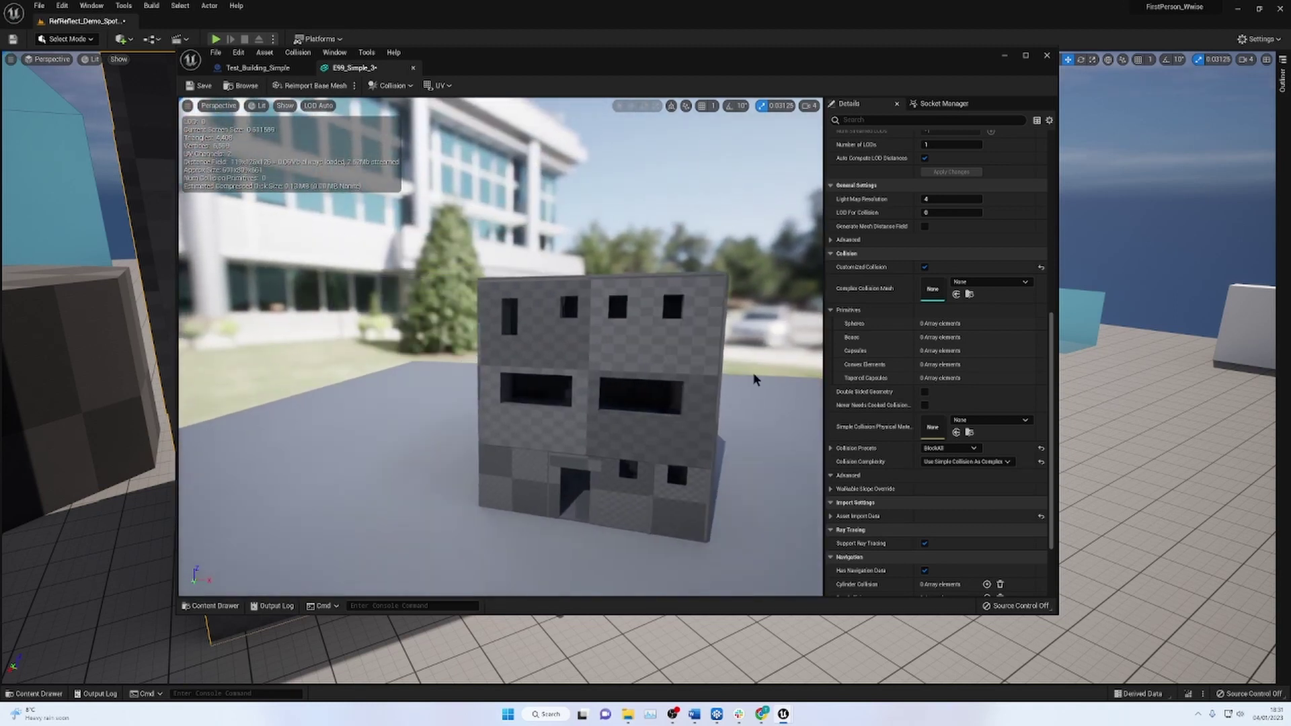
left_click(285, 106)
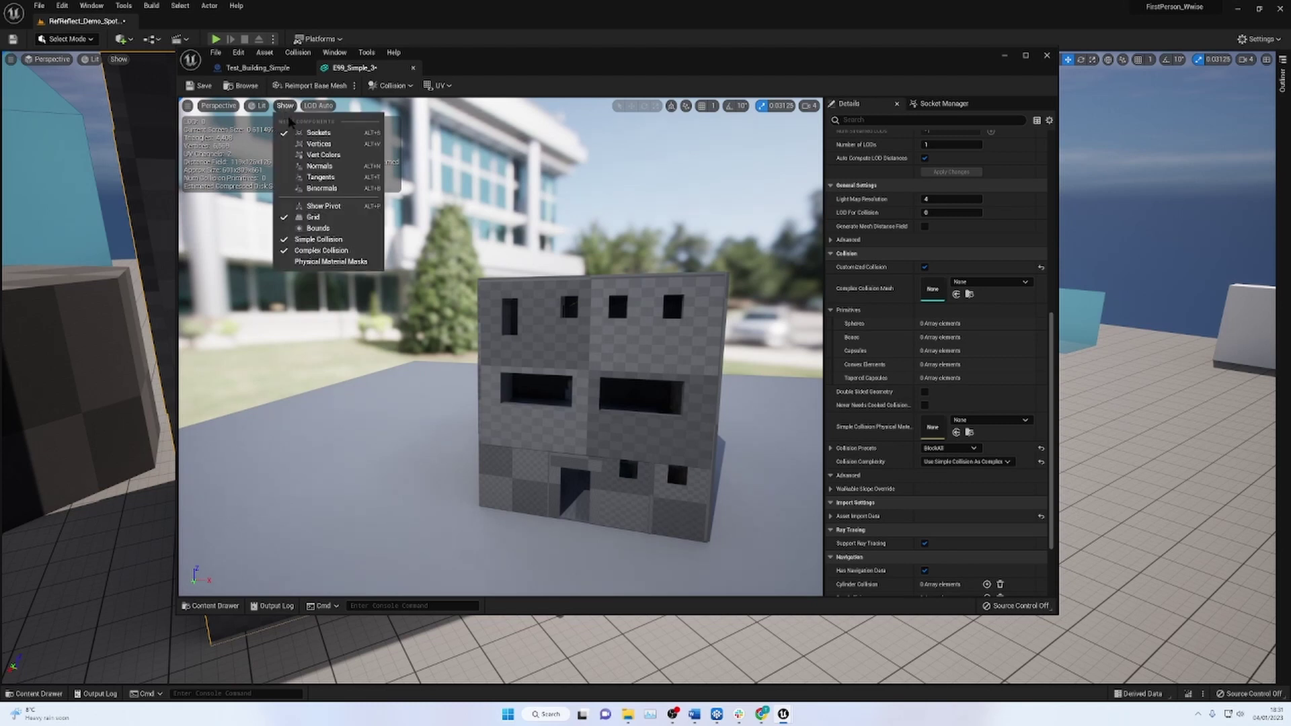
left_click(340, 253)
left_click(285, 106)
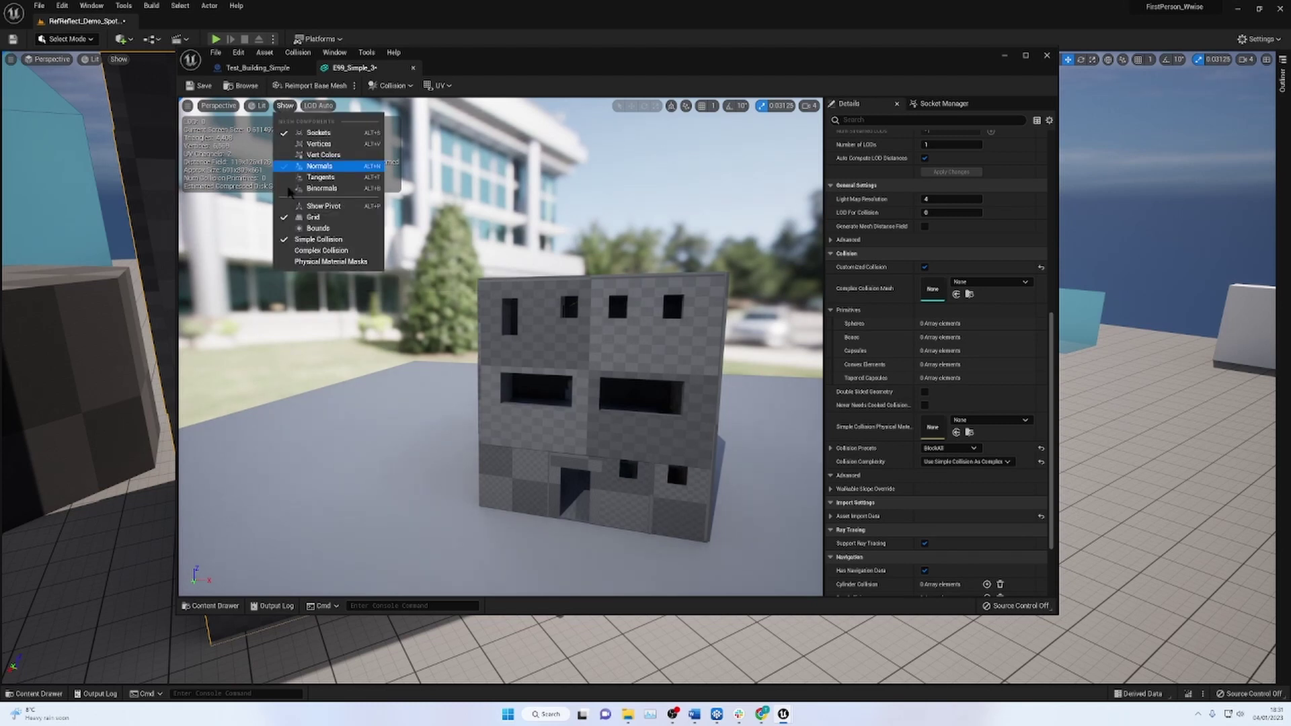
left_click(300, 214)
left_click(285, 105)
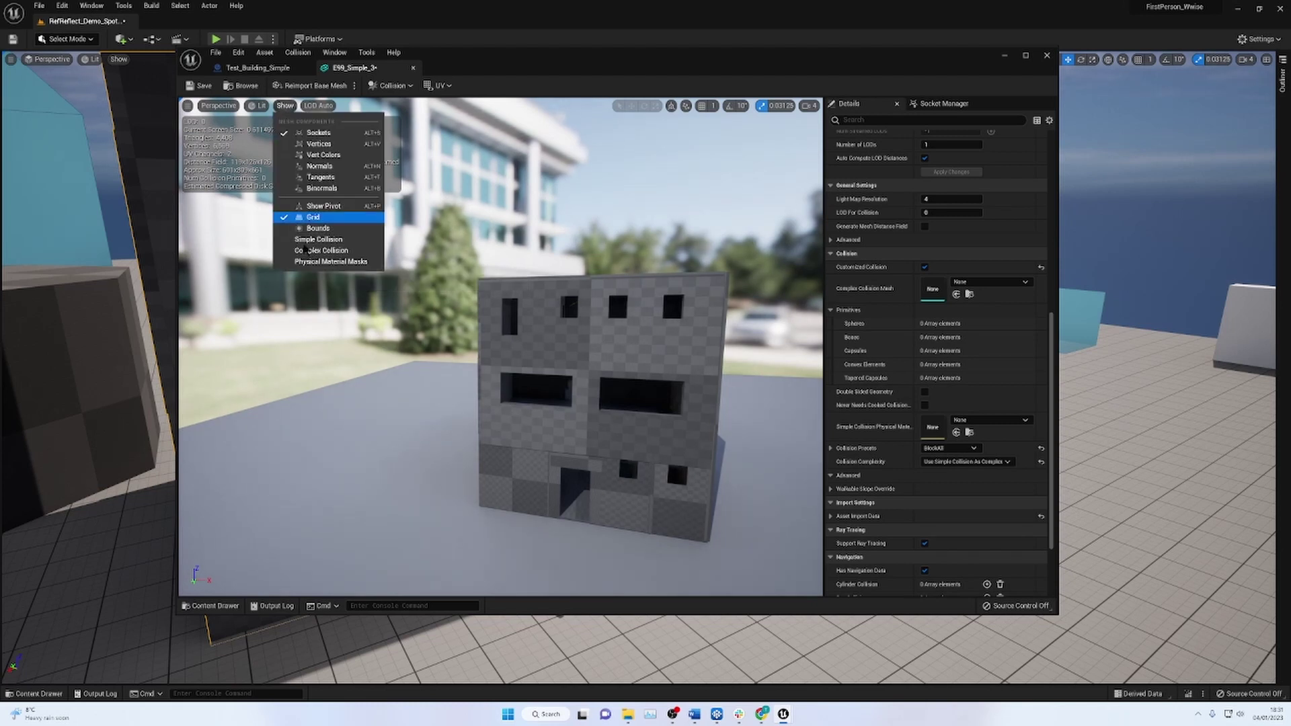
left_click(311, 256)
right_click_drag(312, 259, 525, 256)
scroll(538, 366, "up", 3)
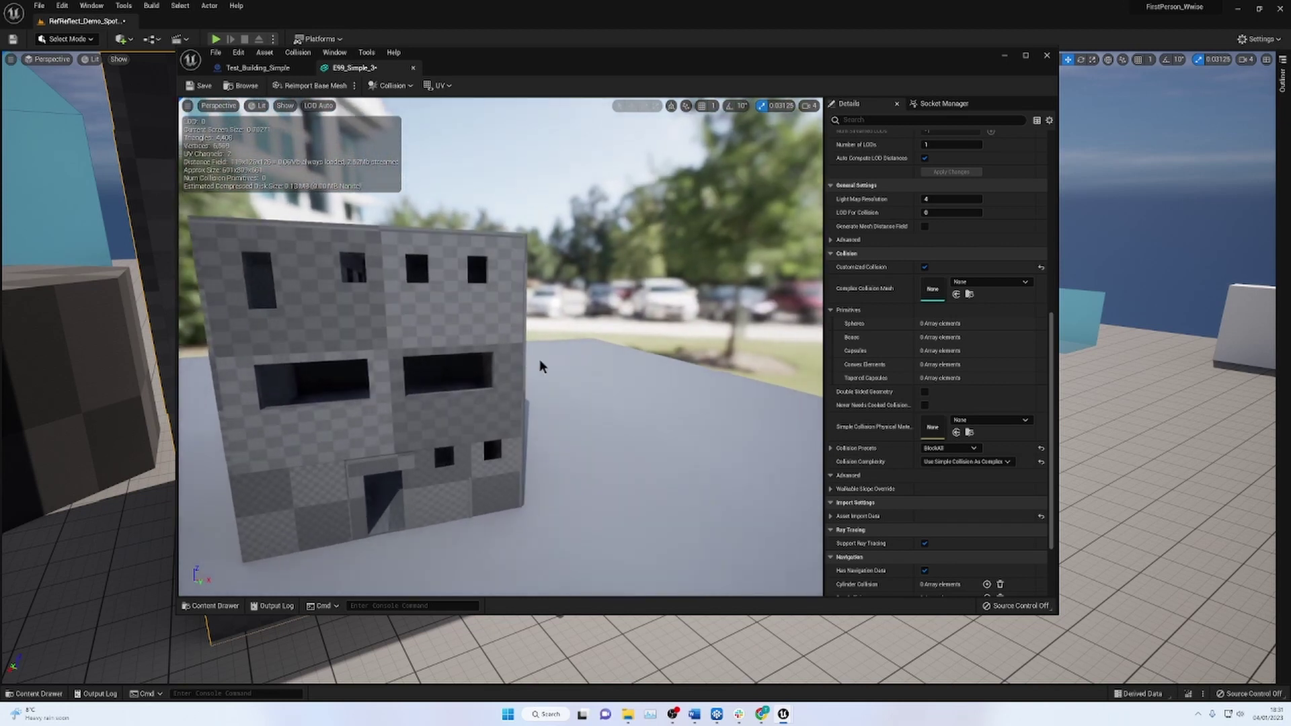
Try Simple And Complex and Use Complex Collision As Simple as the Collision Complexity, restoring Use Simple Collision As Complex after each.
left_click(976, 462)
left_click(945, 472)
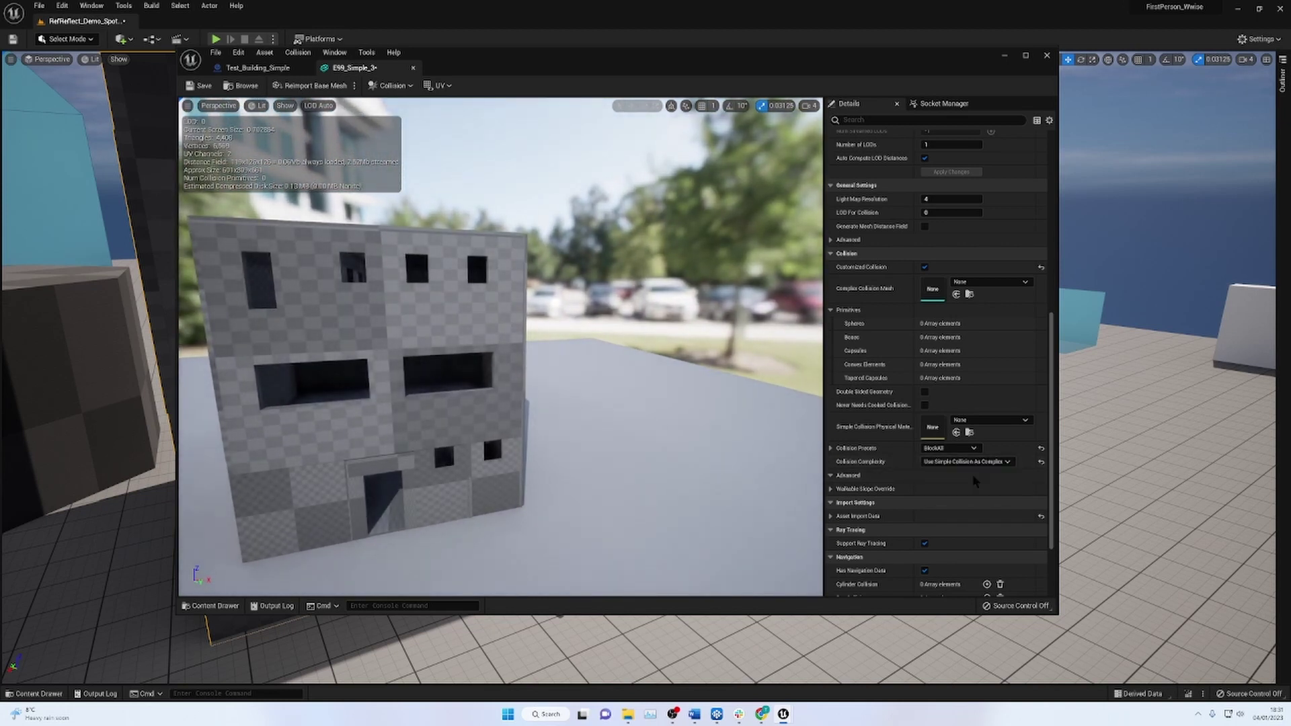
left_click(973, 462)
left_click(969, 482)
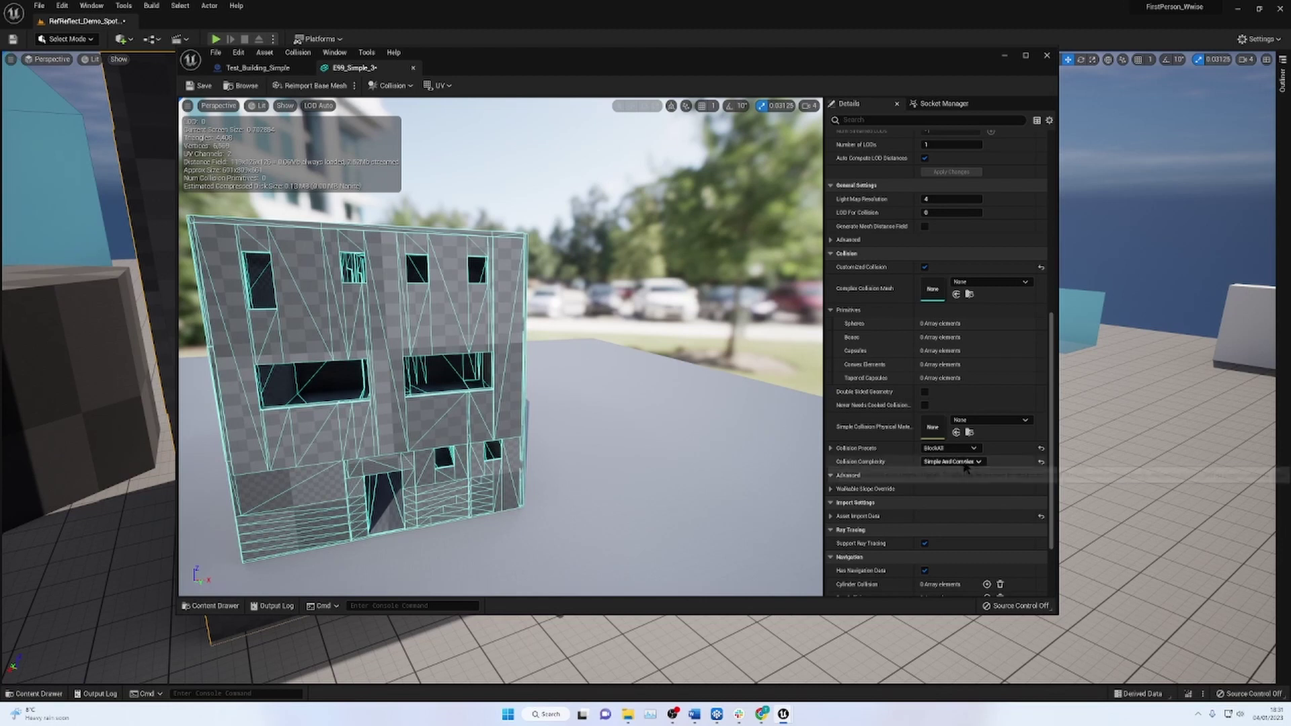
left_click(973, 462)
left_click(963, 491)
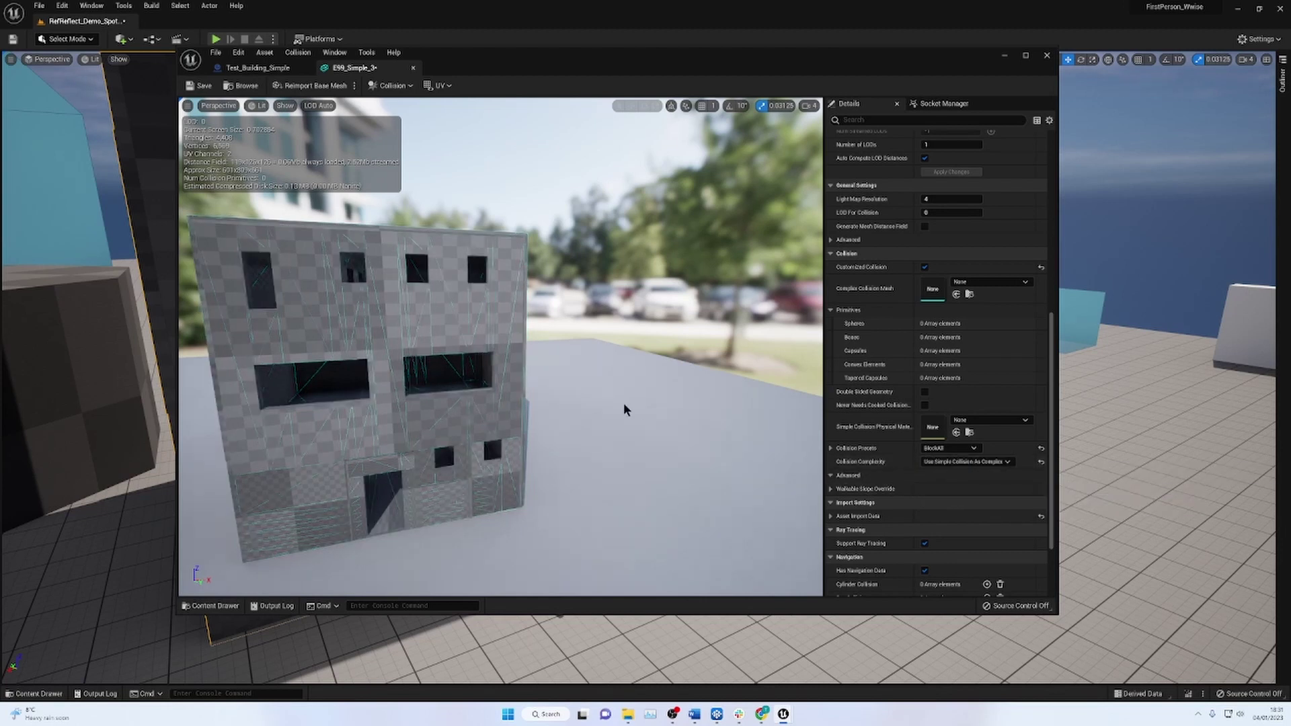
right_click_drag(624, 403, 566, 402)
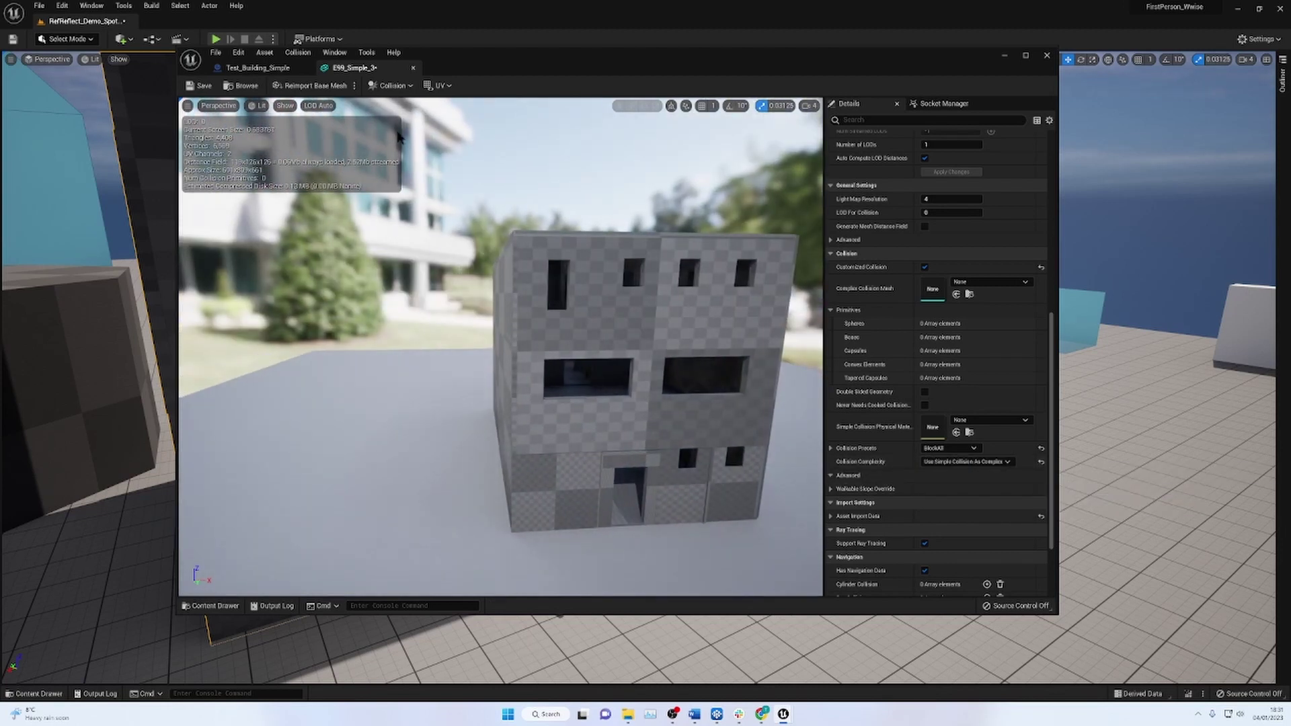
left_click(973, 462)
left_click(963, 501)
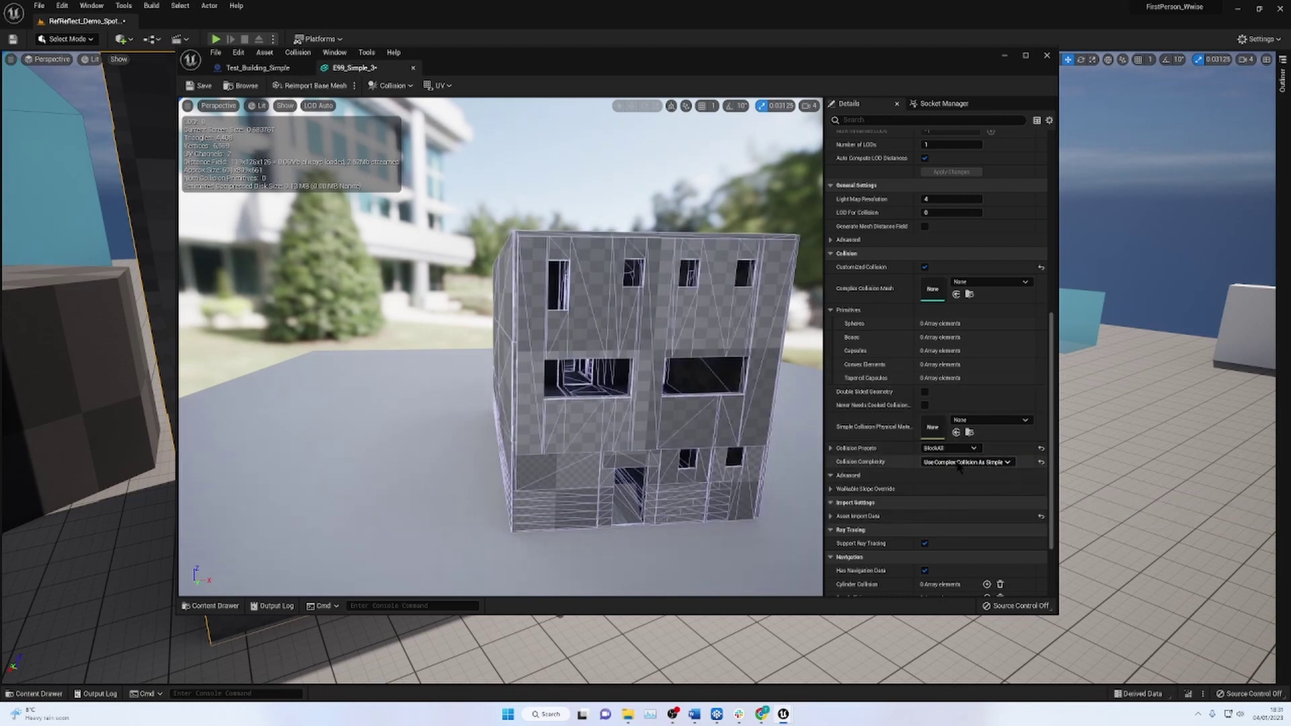
left_click(968, 462)
left_click(961, 491)
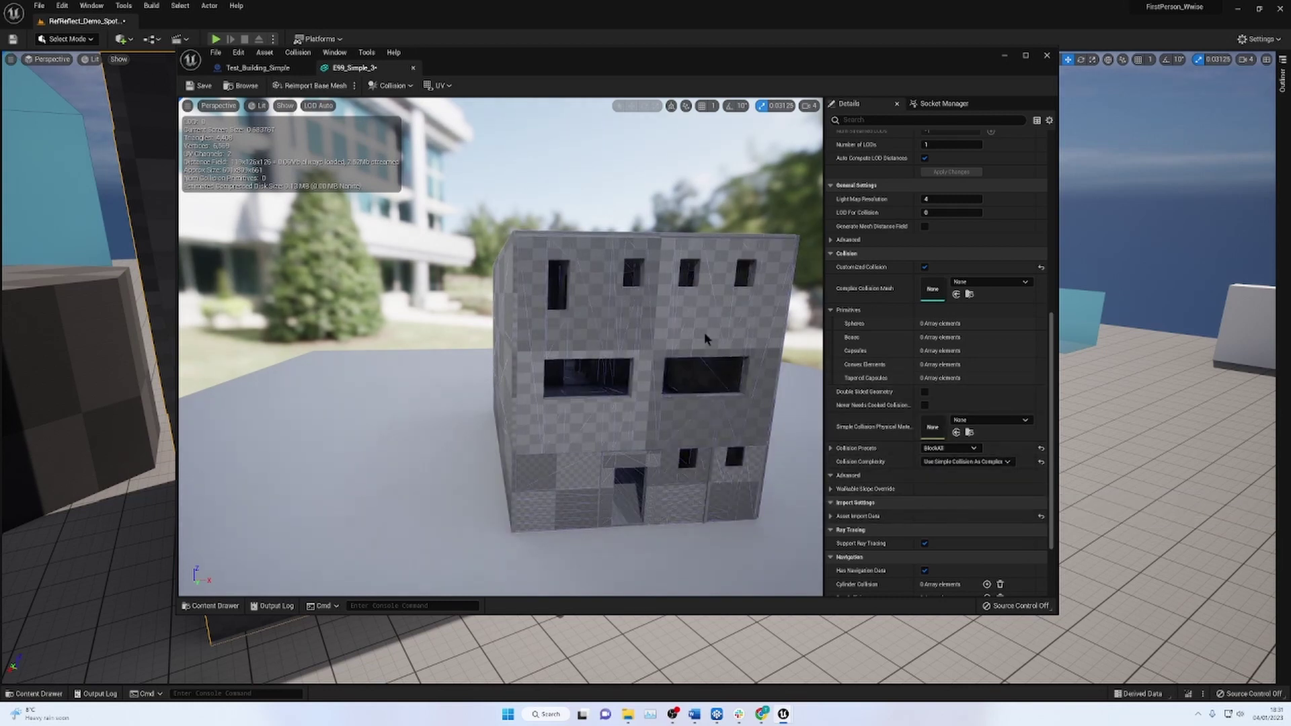
Set the E99_Simple_3 mesh's Collision Presets to OverlapAll and save the mesh.
key("w")
right_click_drag(705, 339, 743, 359)
key("s")
key("w")
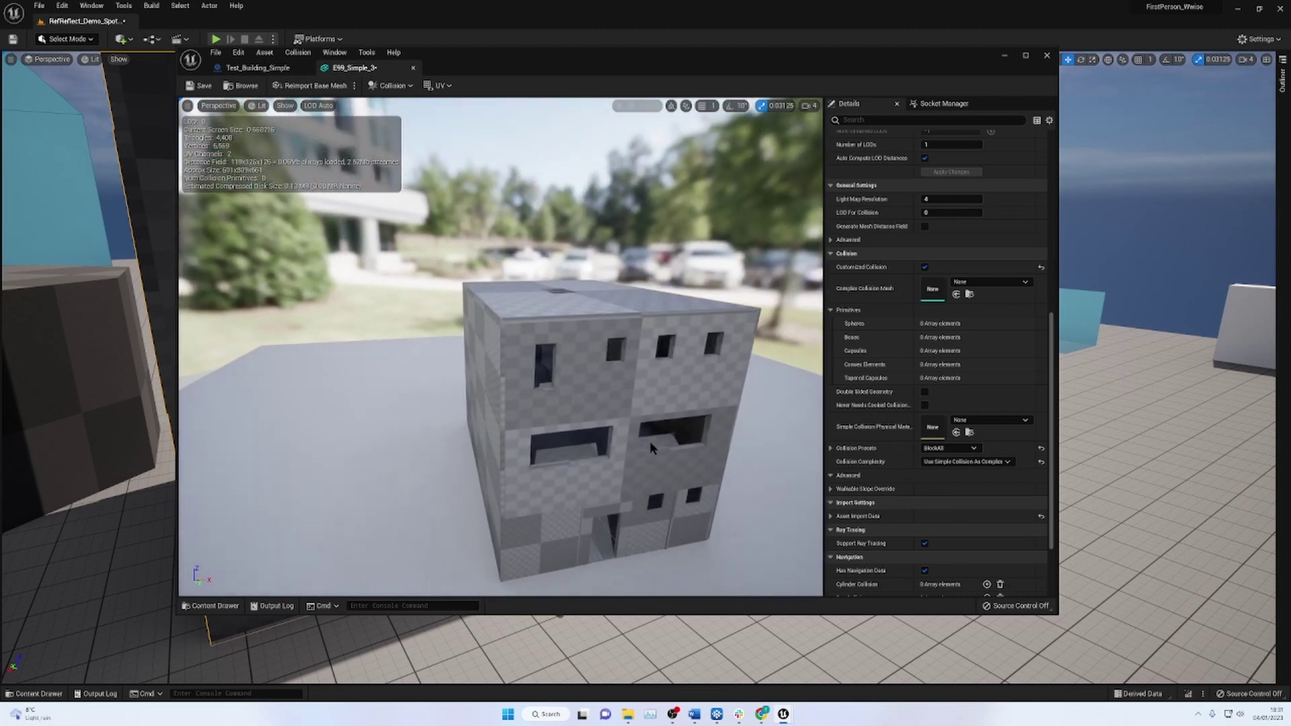
left_click(950, 448)
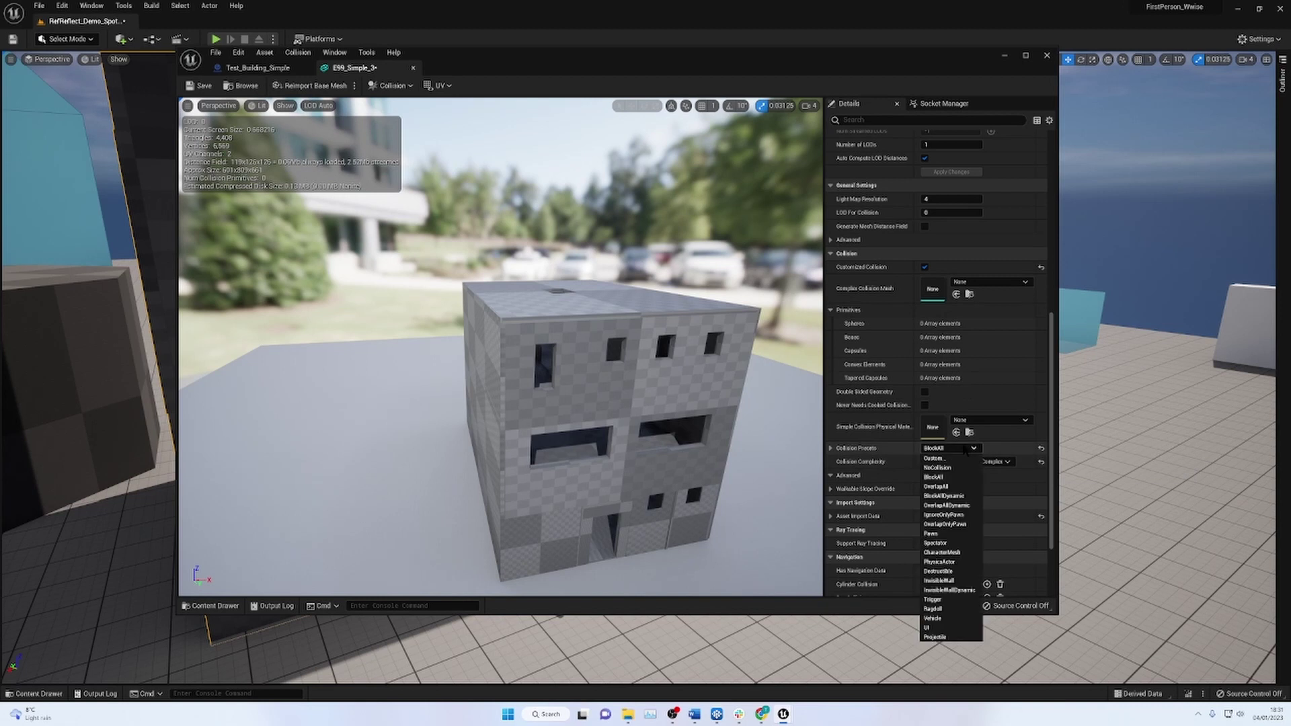
left_click(951, 486)
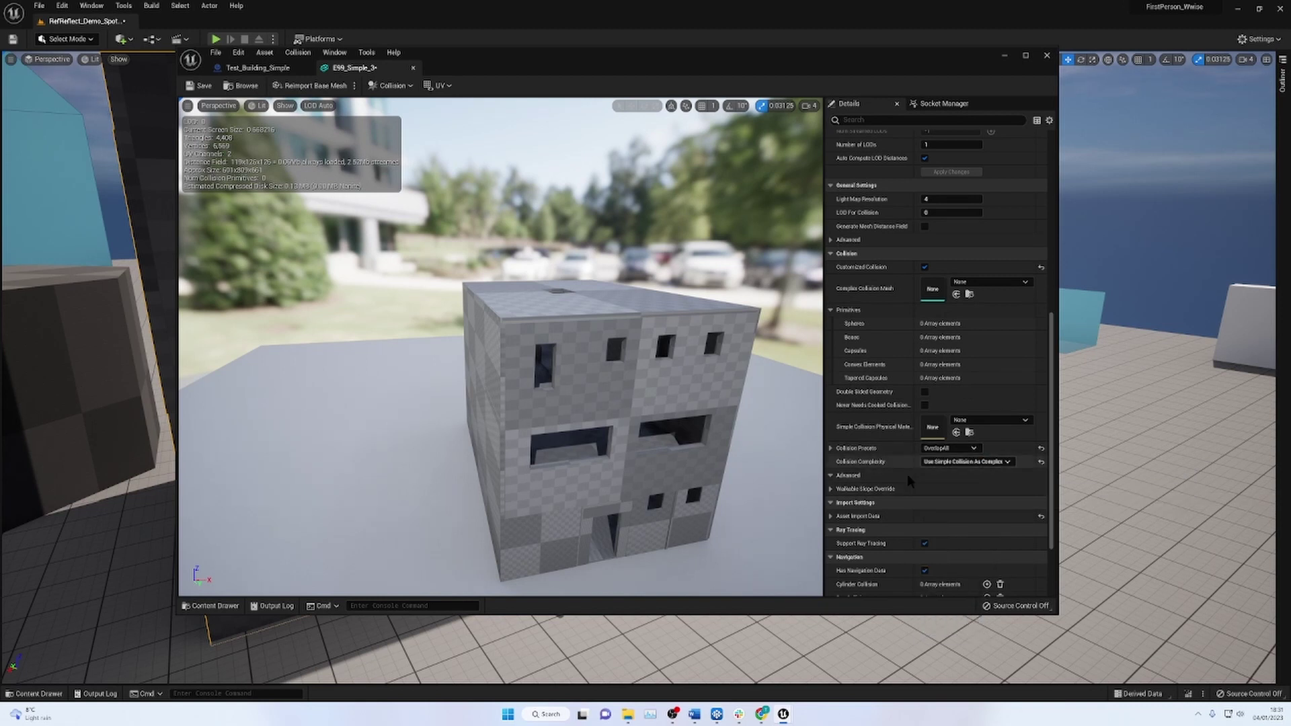
scroll(922, 411, "up", 5)
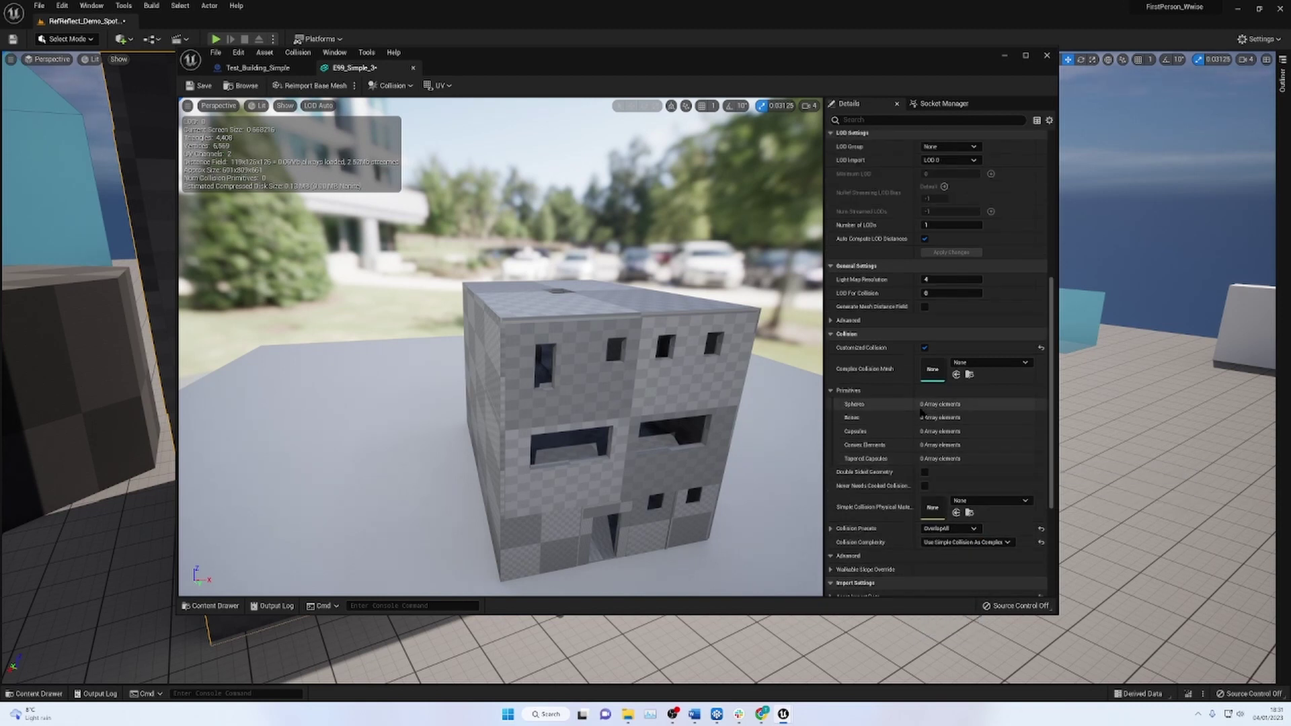
scroll(924, 407, "down", 8)
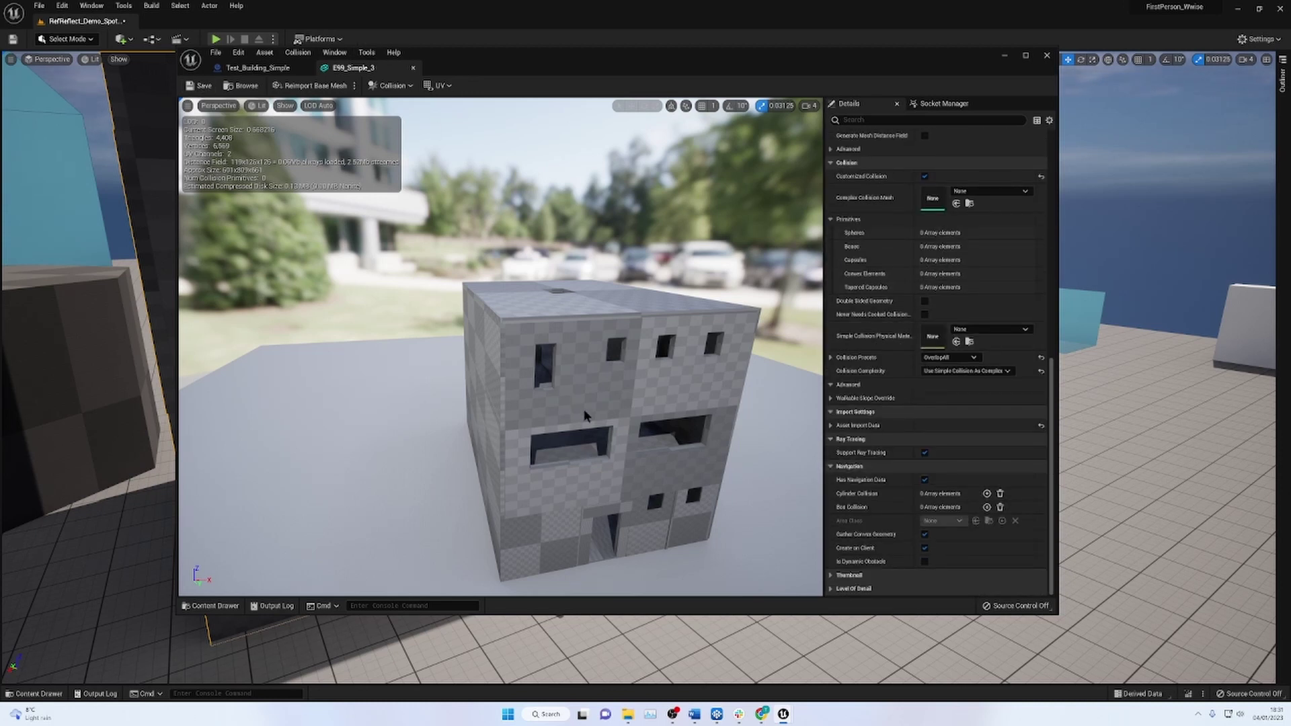
Add the E99_Simple_3 mesh from the Wwise_Reflect folder to the Test_Building_Simple blueprint, parented directly under DefaultSceneRoot.
left_click(260, 68)
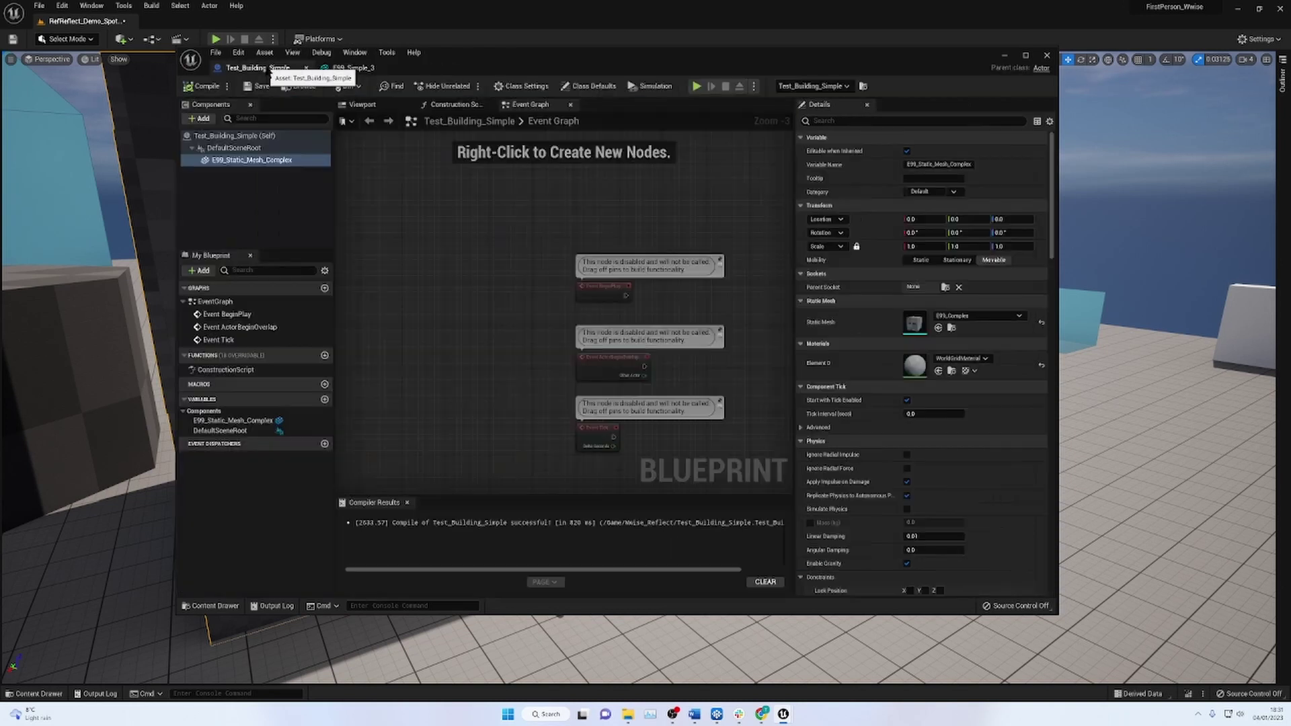
left_click(247, 160)
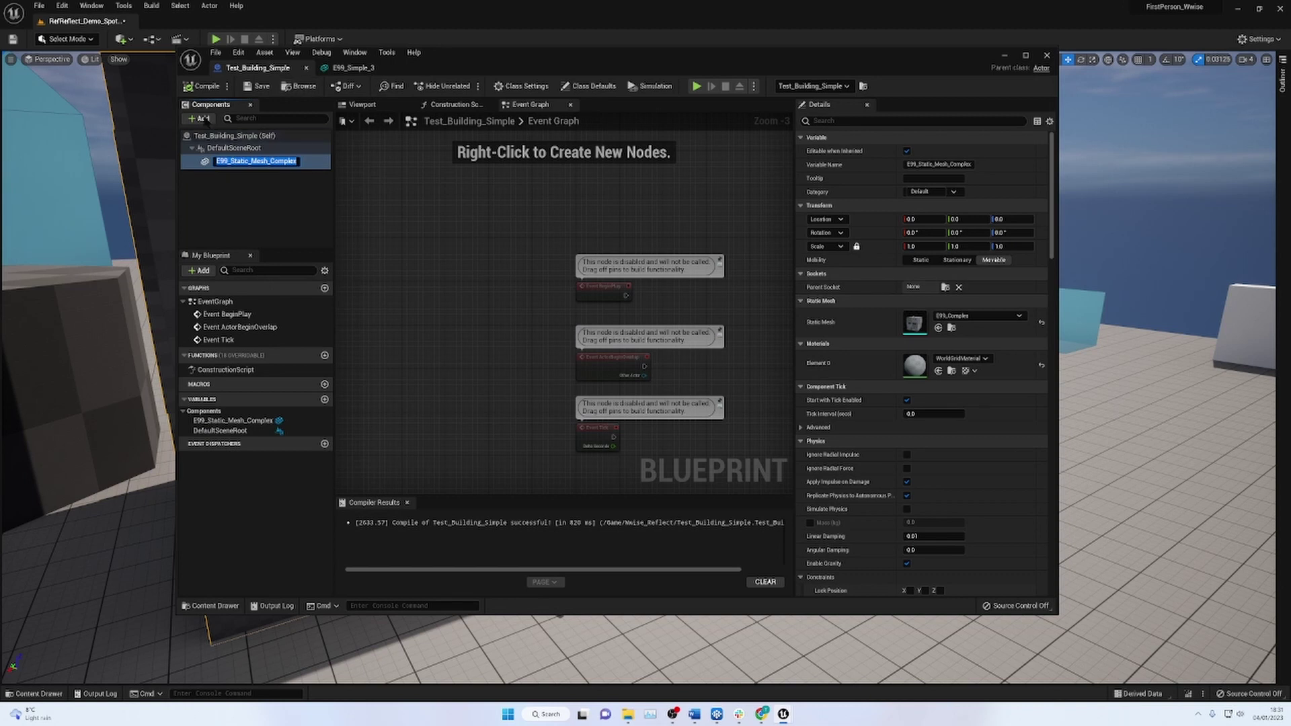
left_click(42, 694)
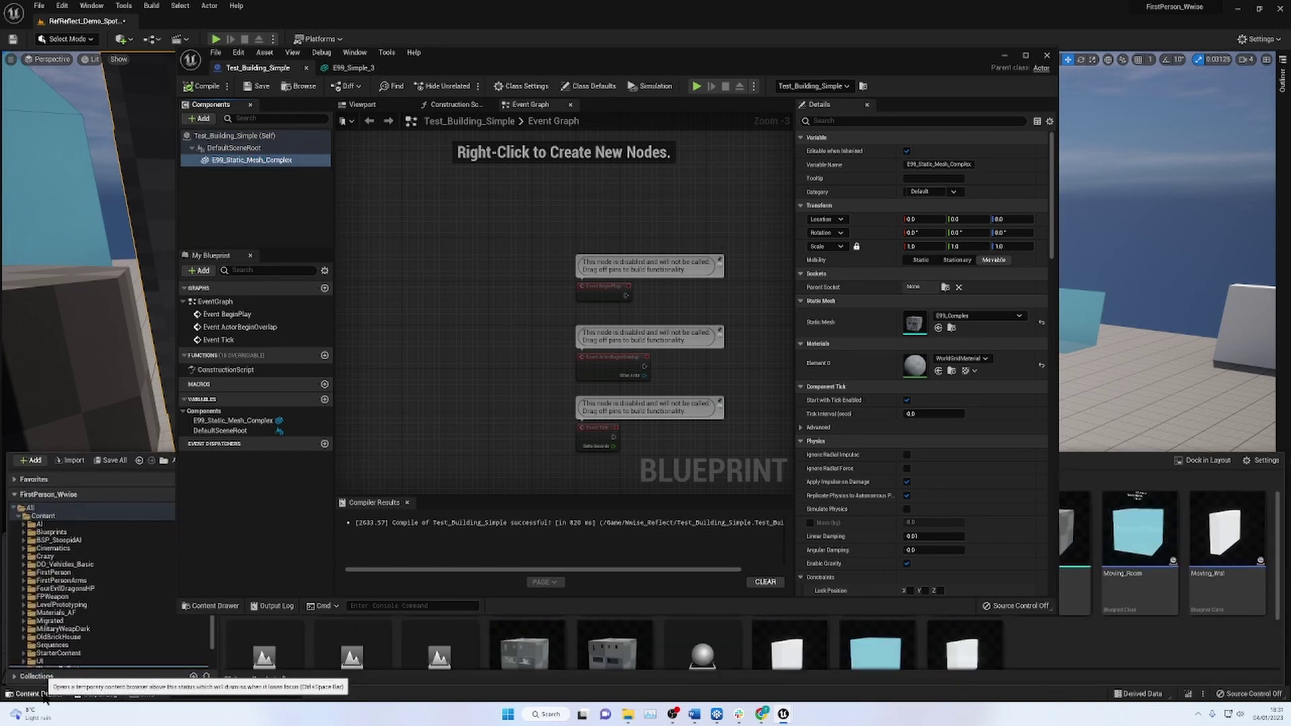
left_click(239, 606)
scroll(732, 509, "down", 1)
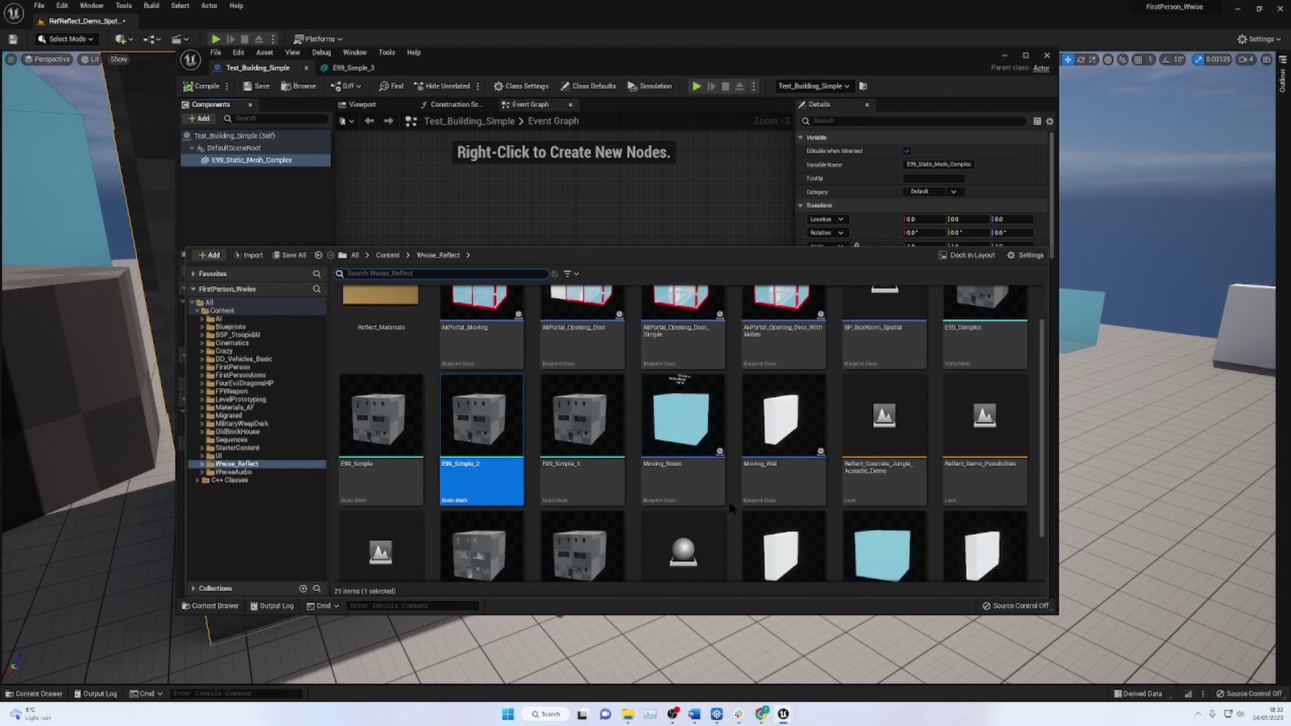
left_click_drag(583, 404, 262, 209)
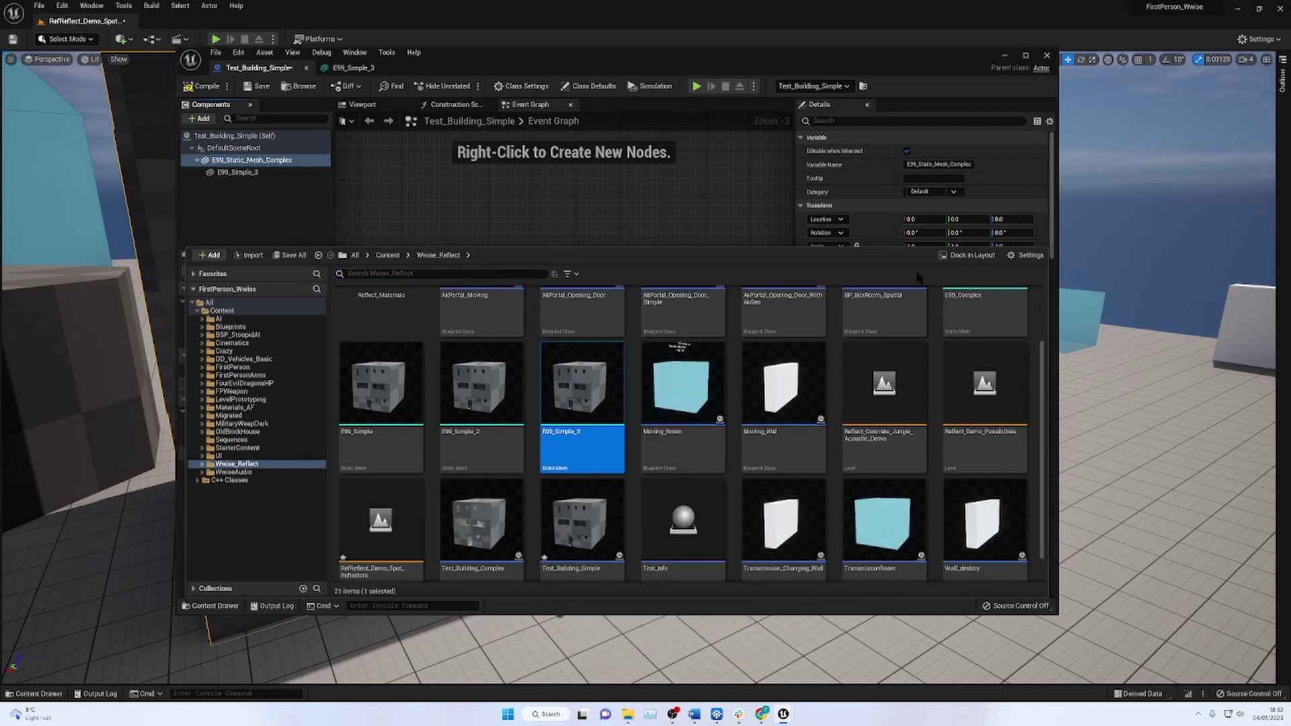
left_click_drag(235, 172, 241, 156)
left_click(257, 172)
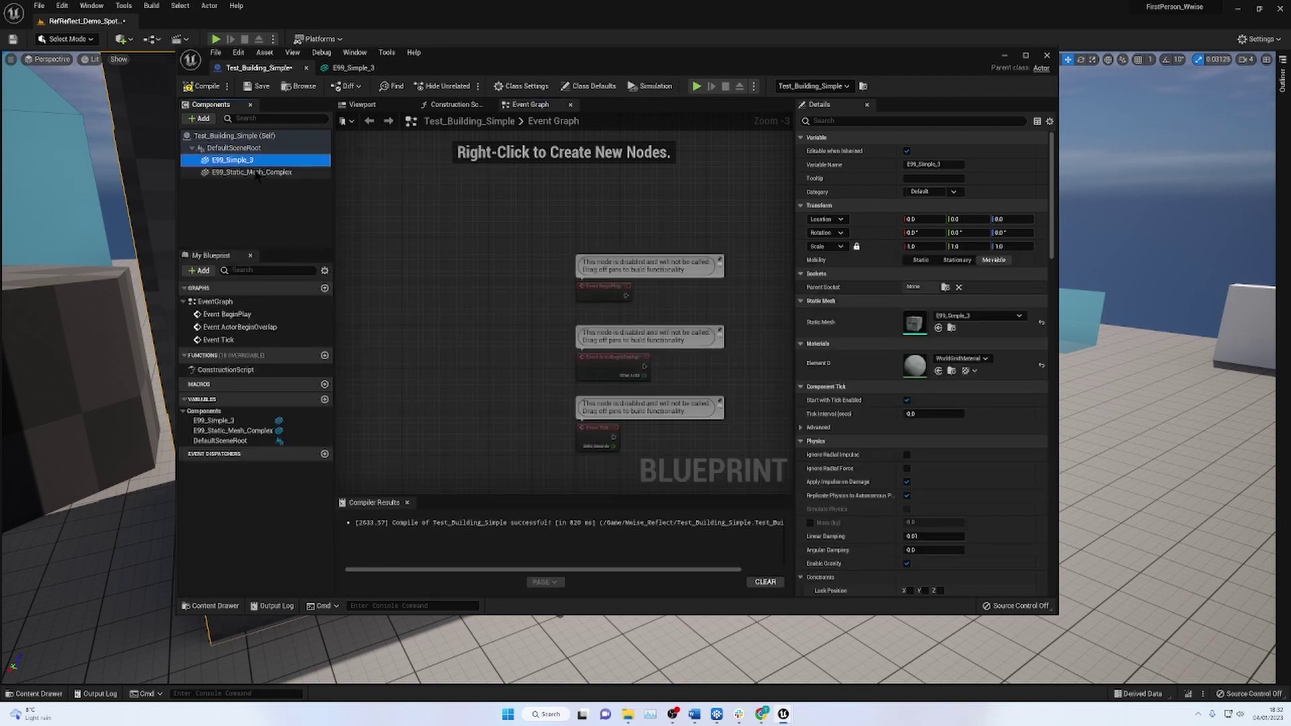
Set the E99_Simple_3 component's Collision Presets to OverlapAll in the Test_Building_Simple blueprint and compile it.
left_click(254, 173)
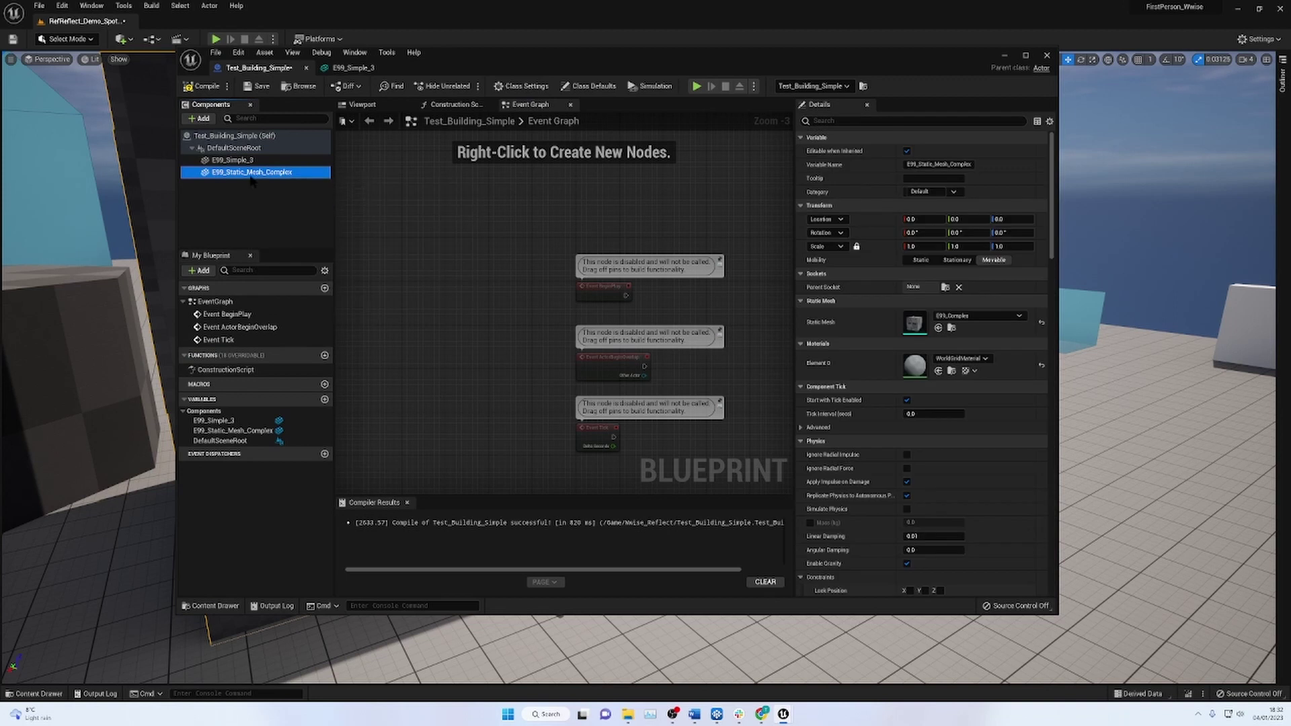
left_click(271, 175)
left_click(273, 238)
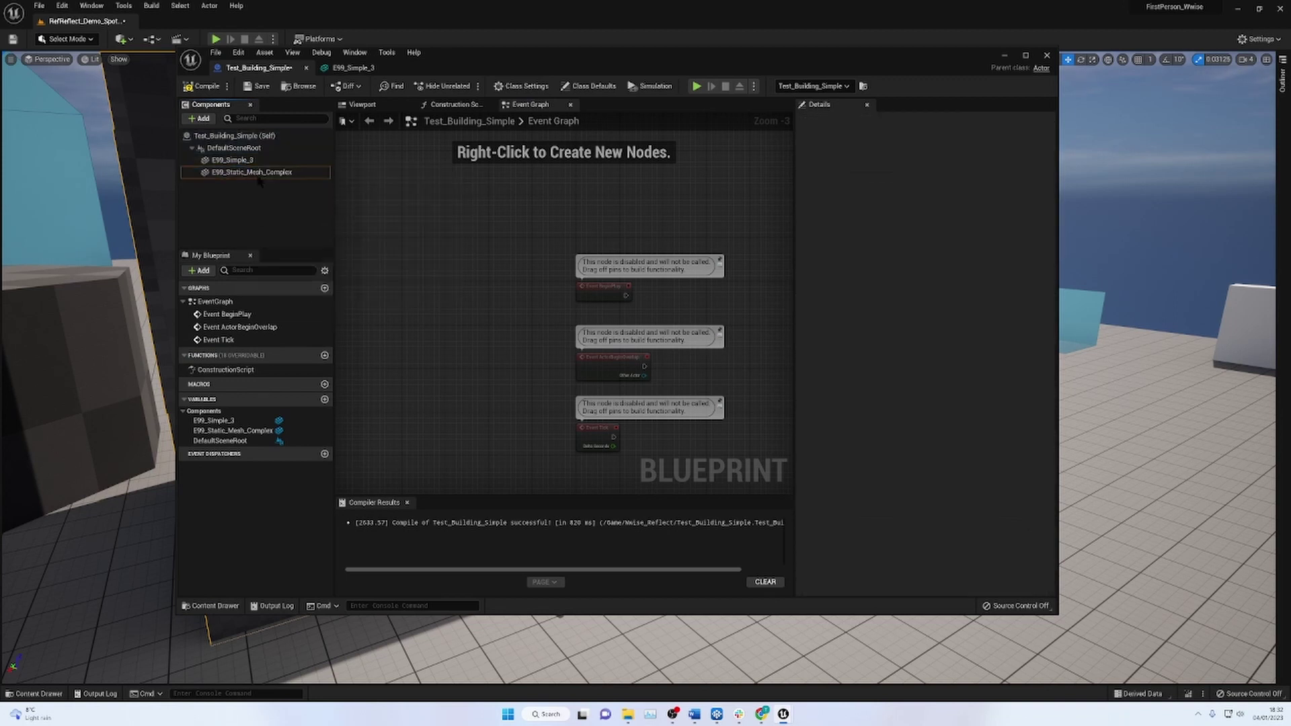
left_click(260, 173)
left_click(845, 121)
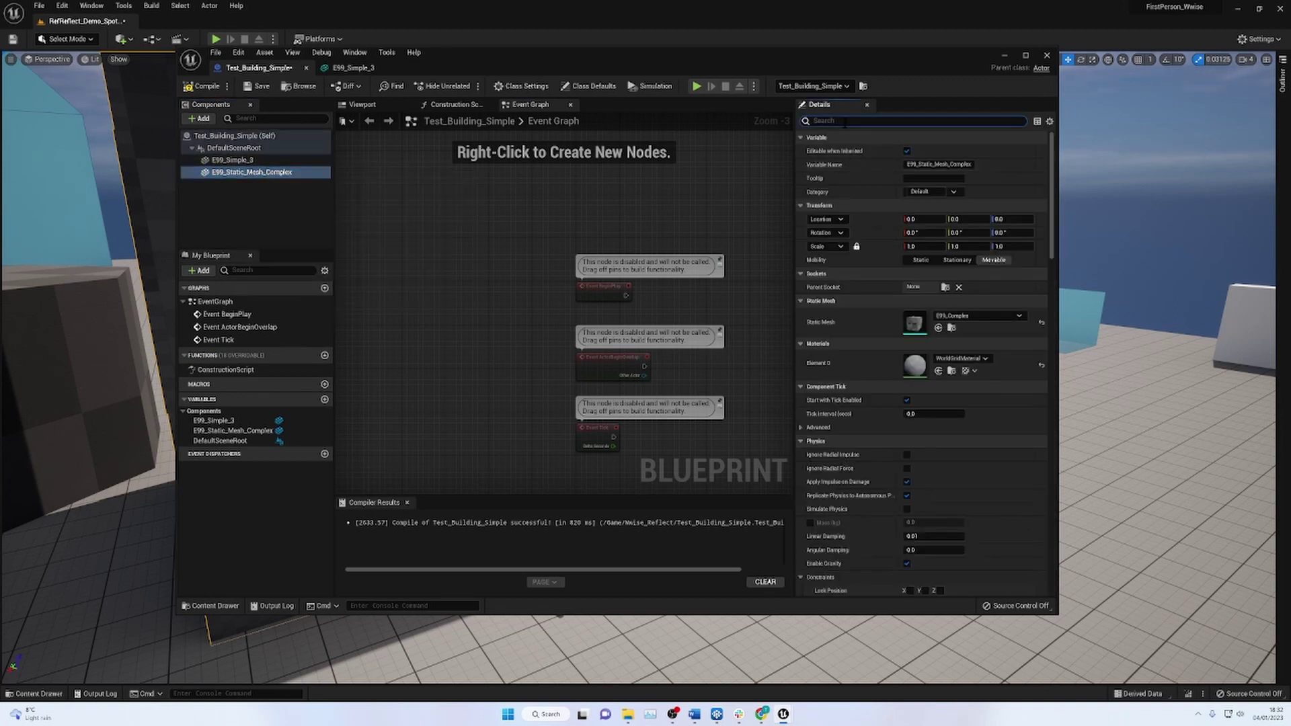
type("colli")
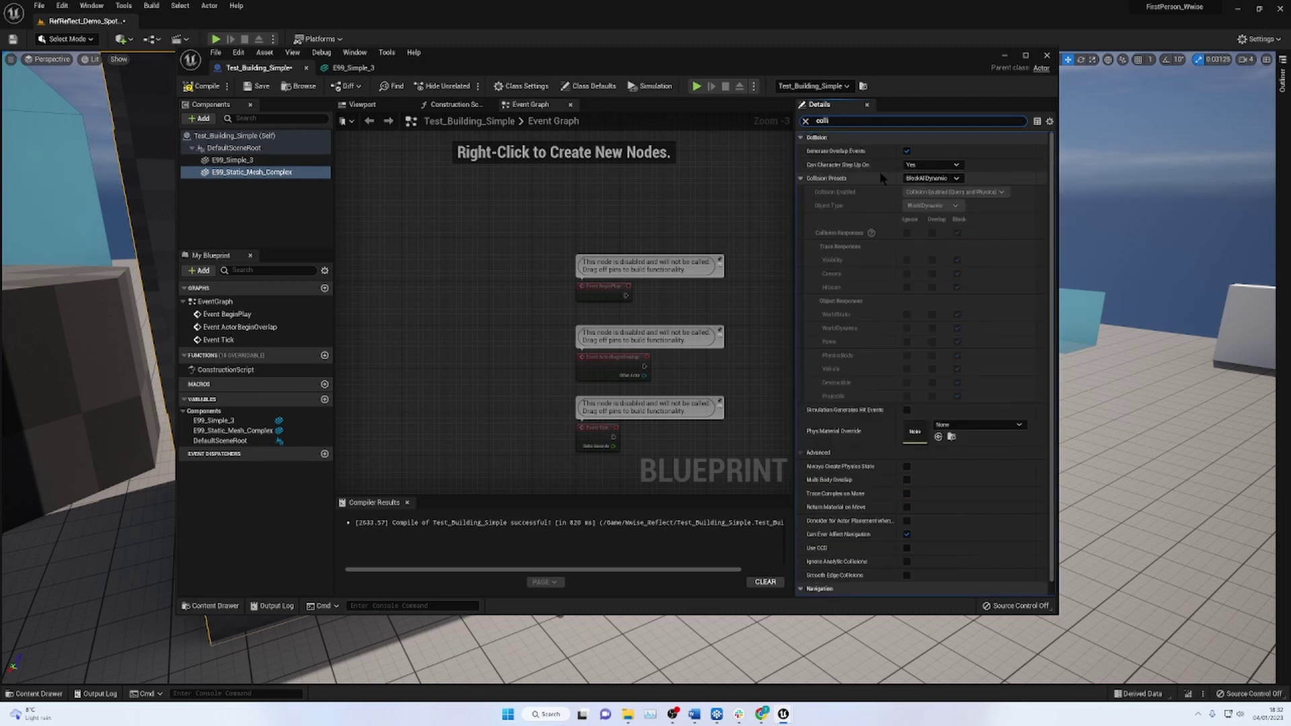
left_click(234, 160)
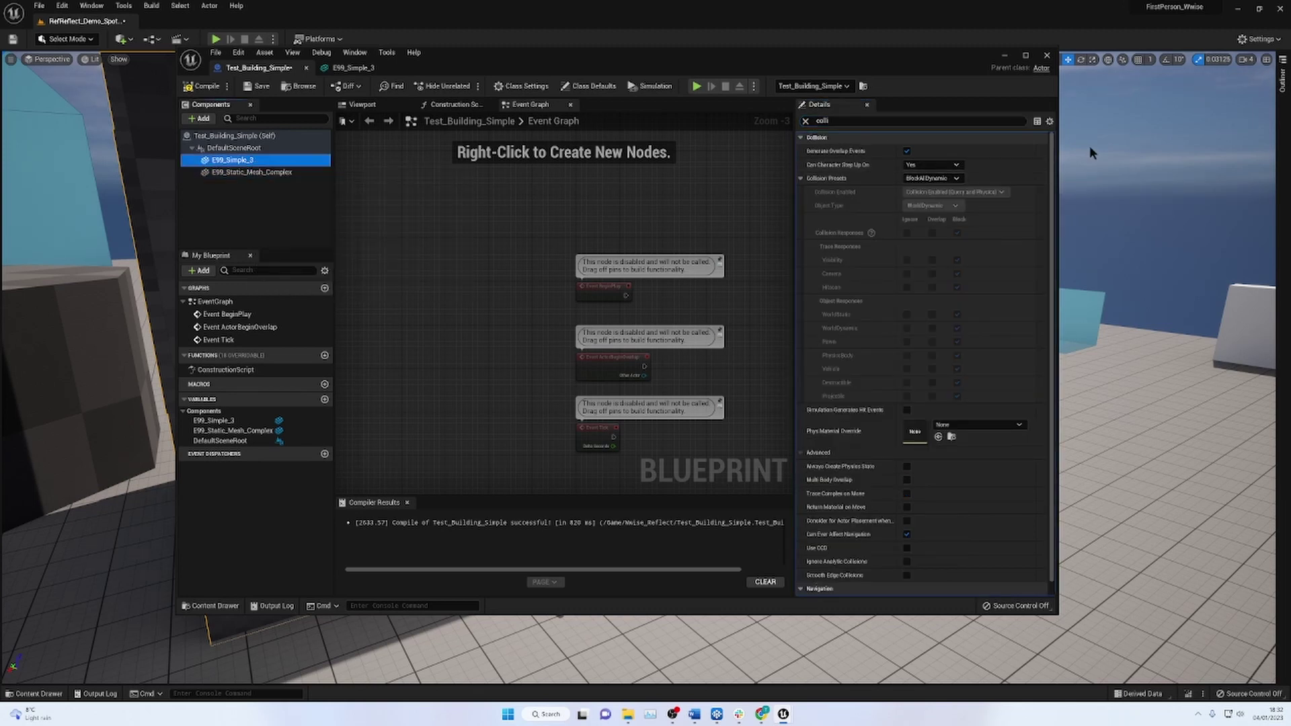
left_click(928, 178)
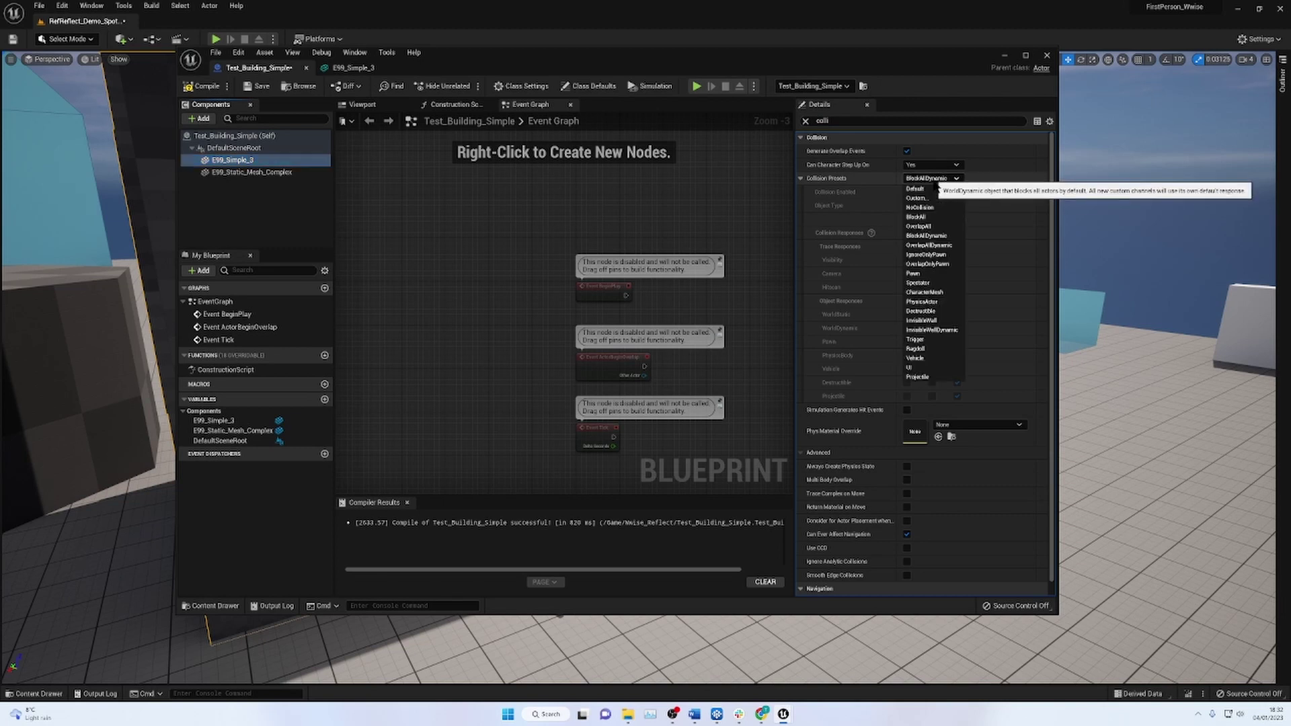
left_click(932, 227)
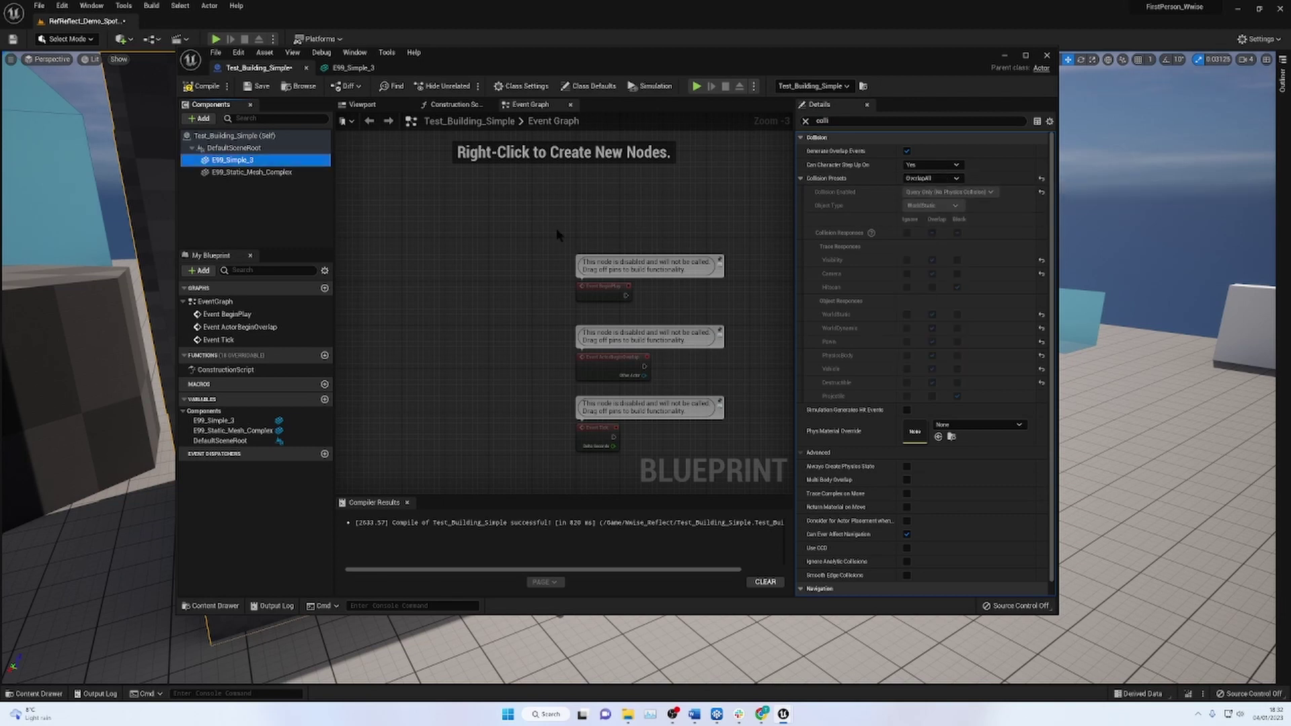
left_click(201, 86)
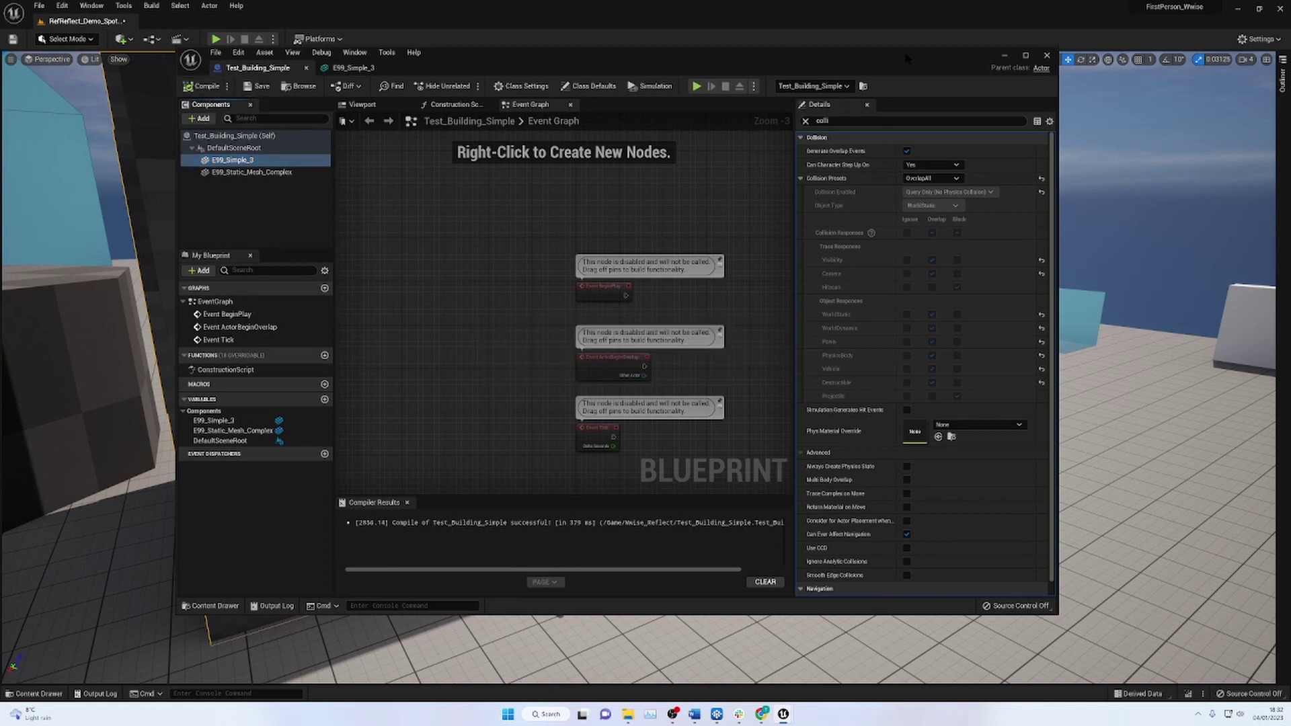
Play the level and walk in and out of the building to test its collision, ending the play session.
left_click(1005, 55)
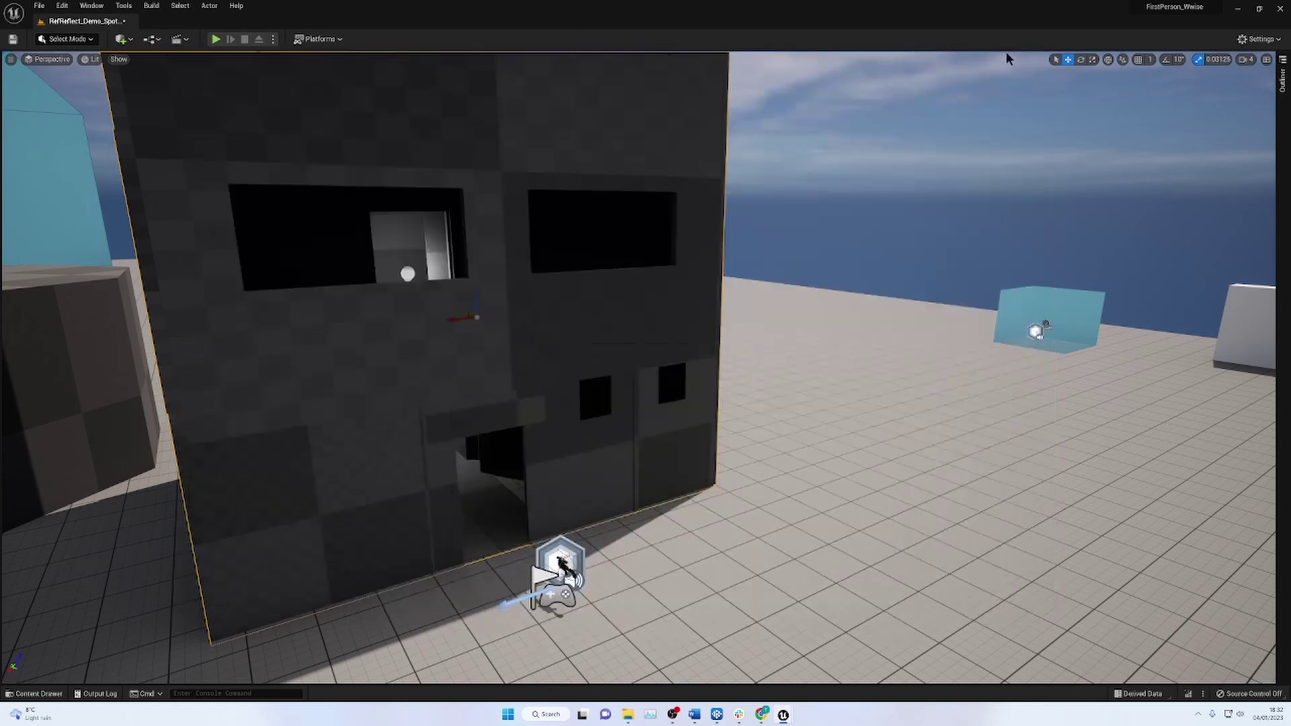
left_click(216, 39)
key("w")
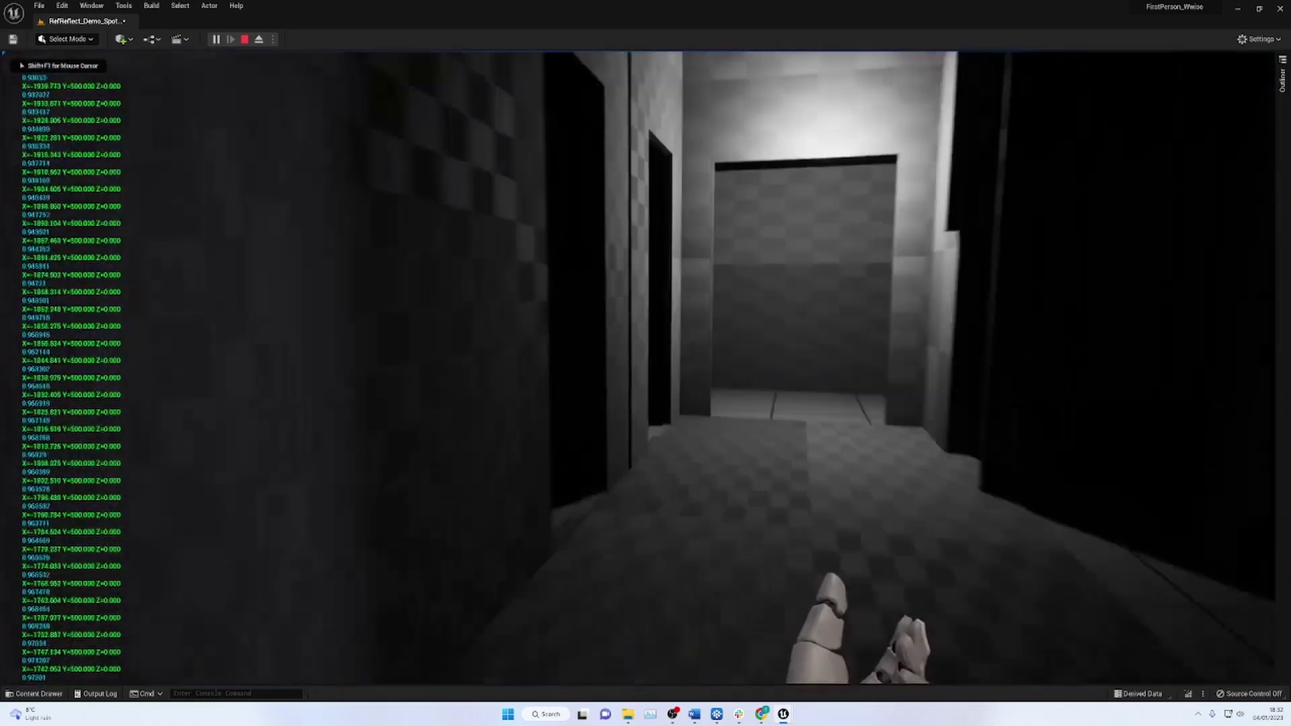
key("s")
key("w")
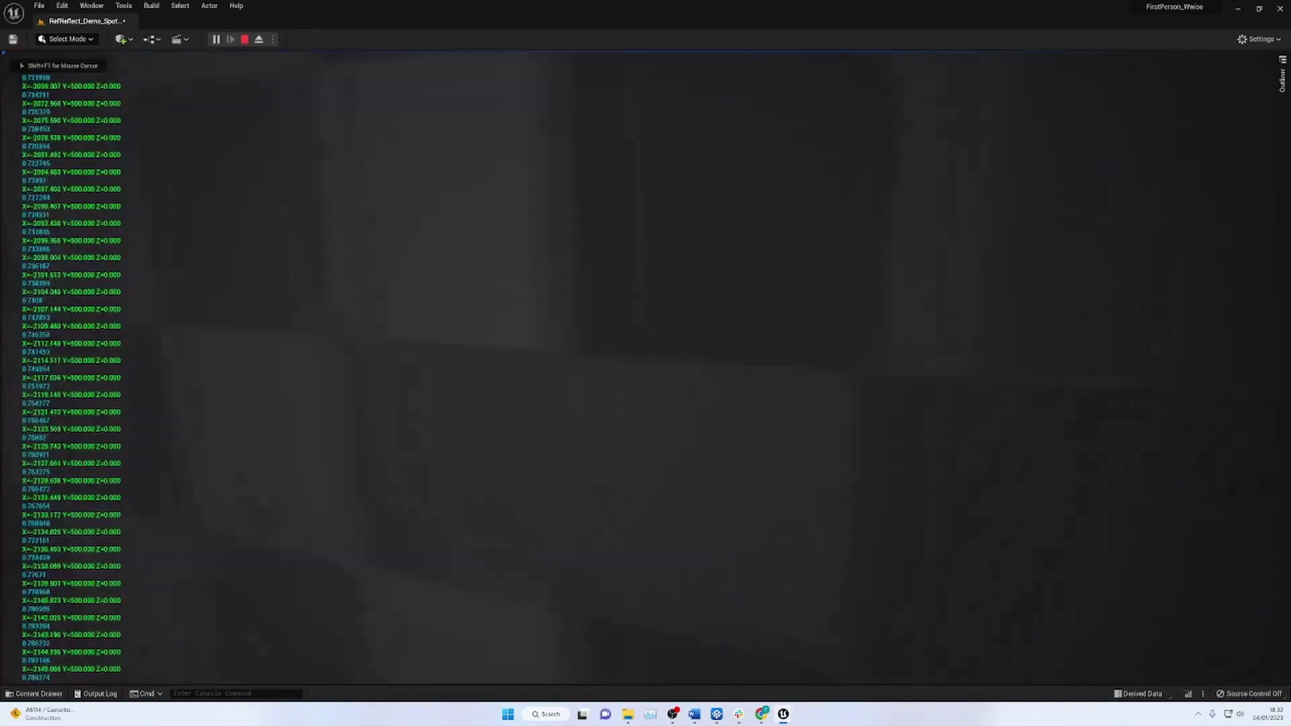
key("s")
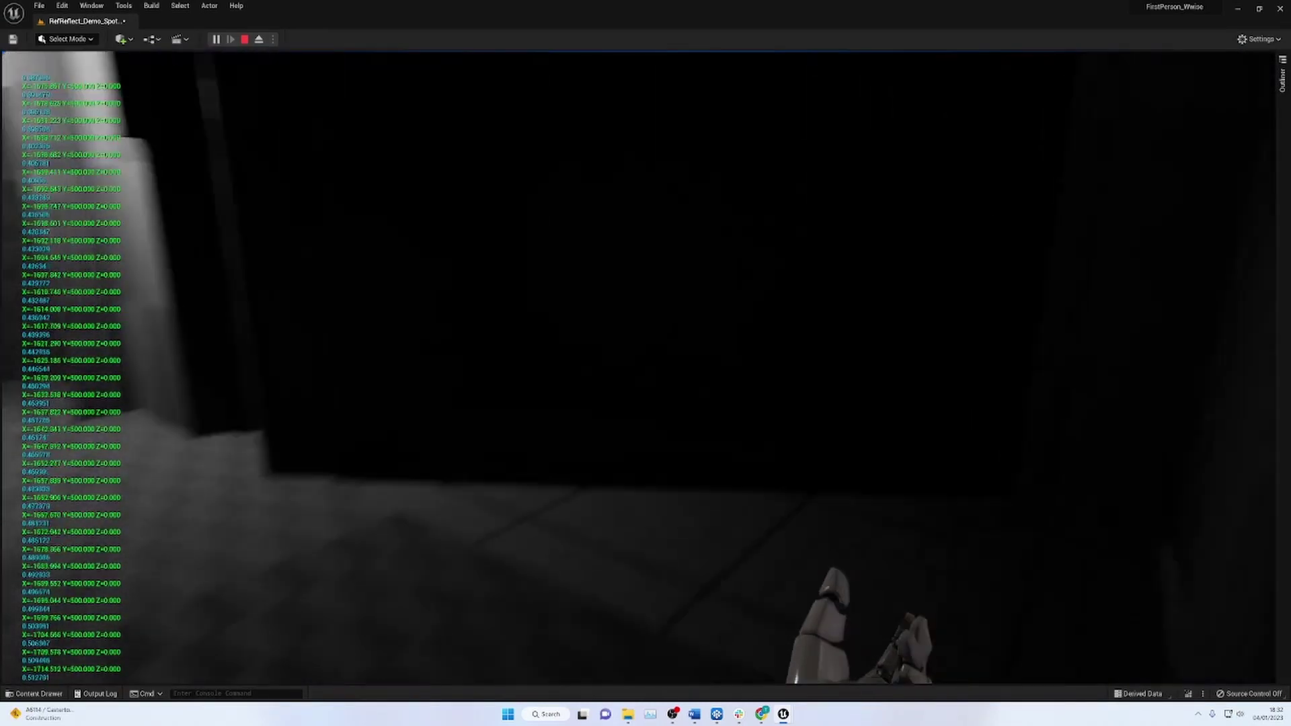
key("Escape")
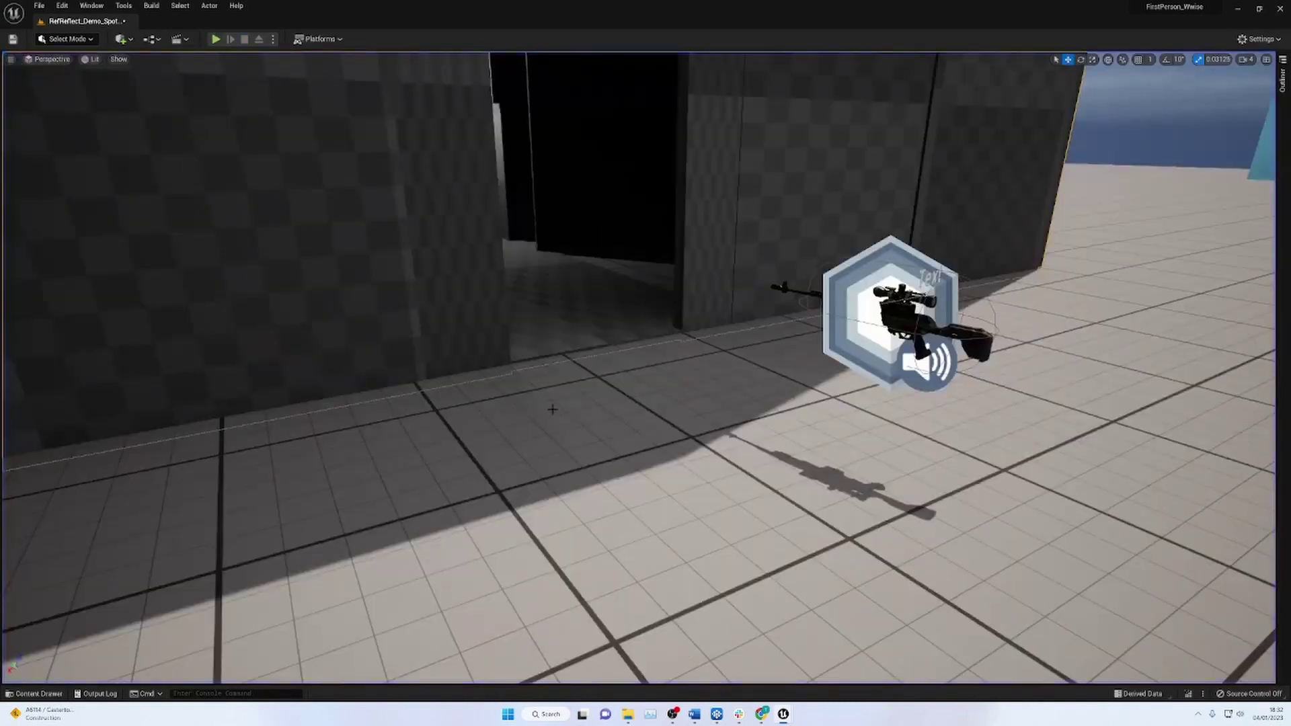
Reopen the Test_Building_Simple blueprint, add an Ak Geometry component under E99_Static_Mesh_Complex, and compile.
left_click(1283, 79)
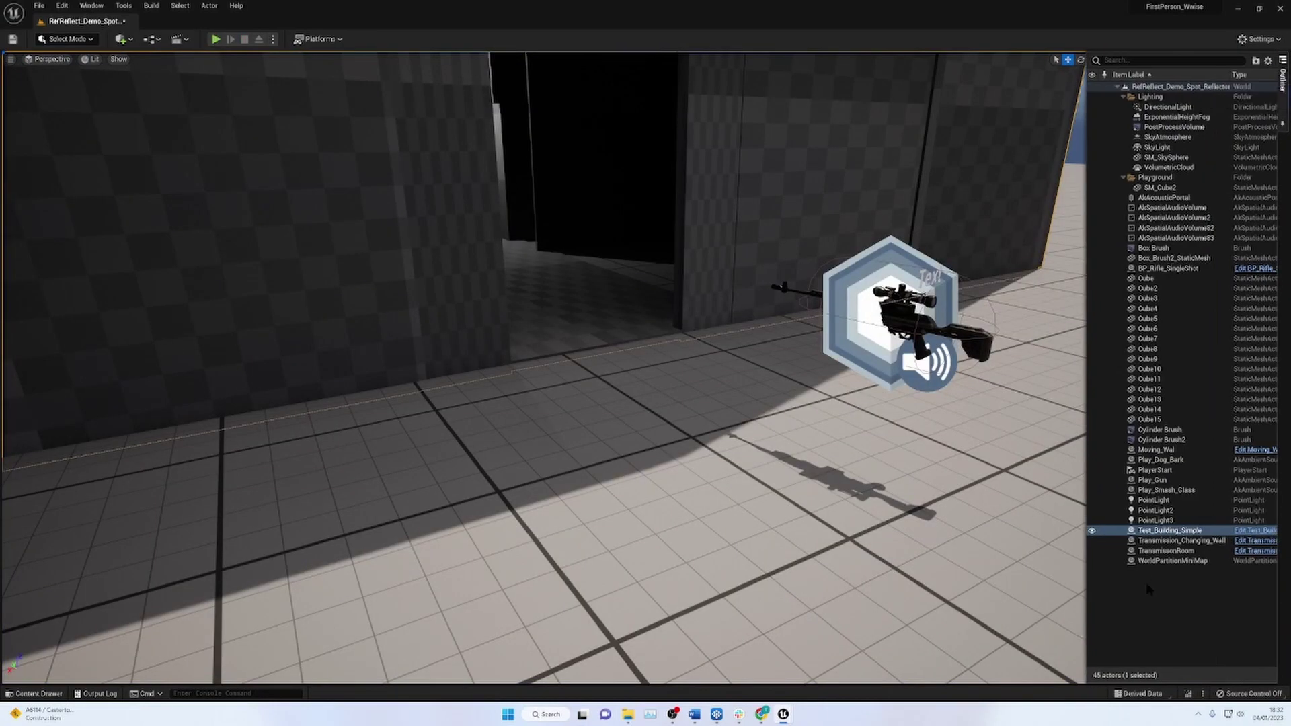
left_click(1248, 531)
left_click(236, 173)
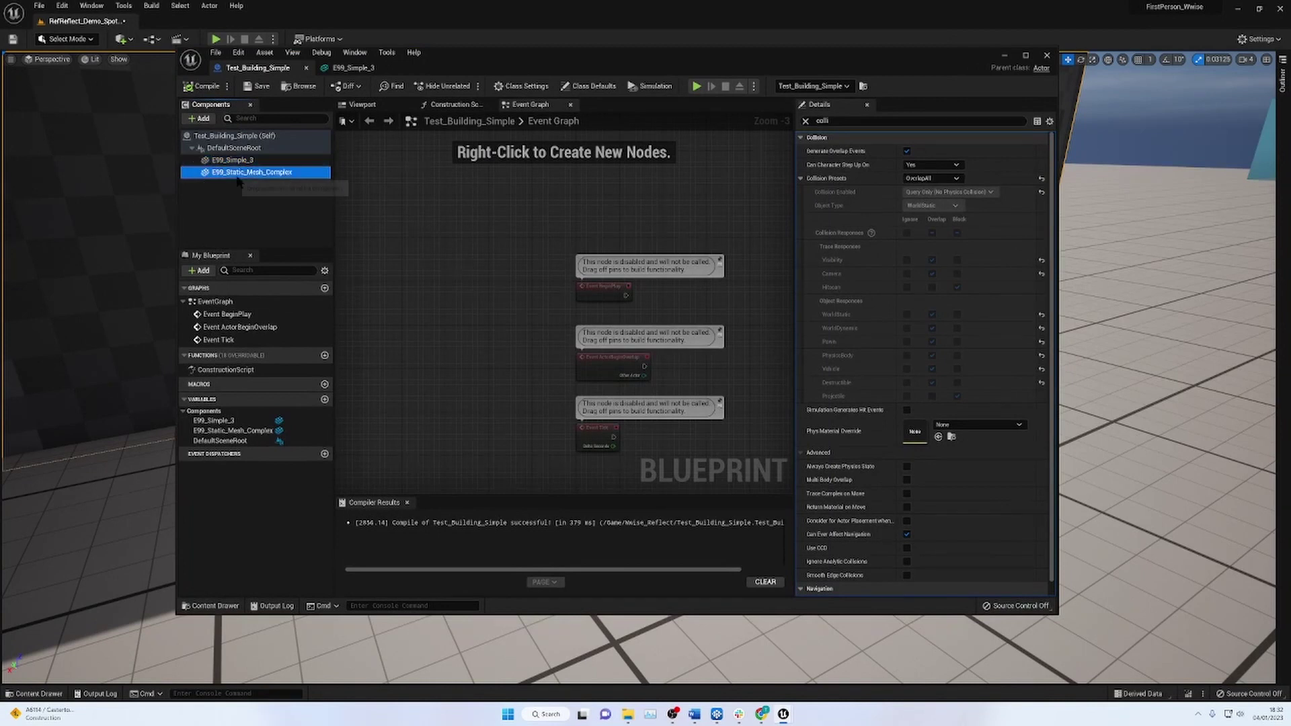
left_click(194, 119)
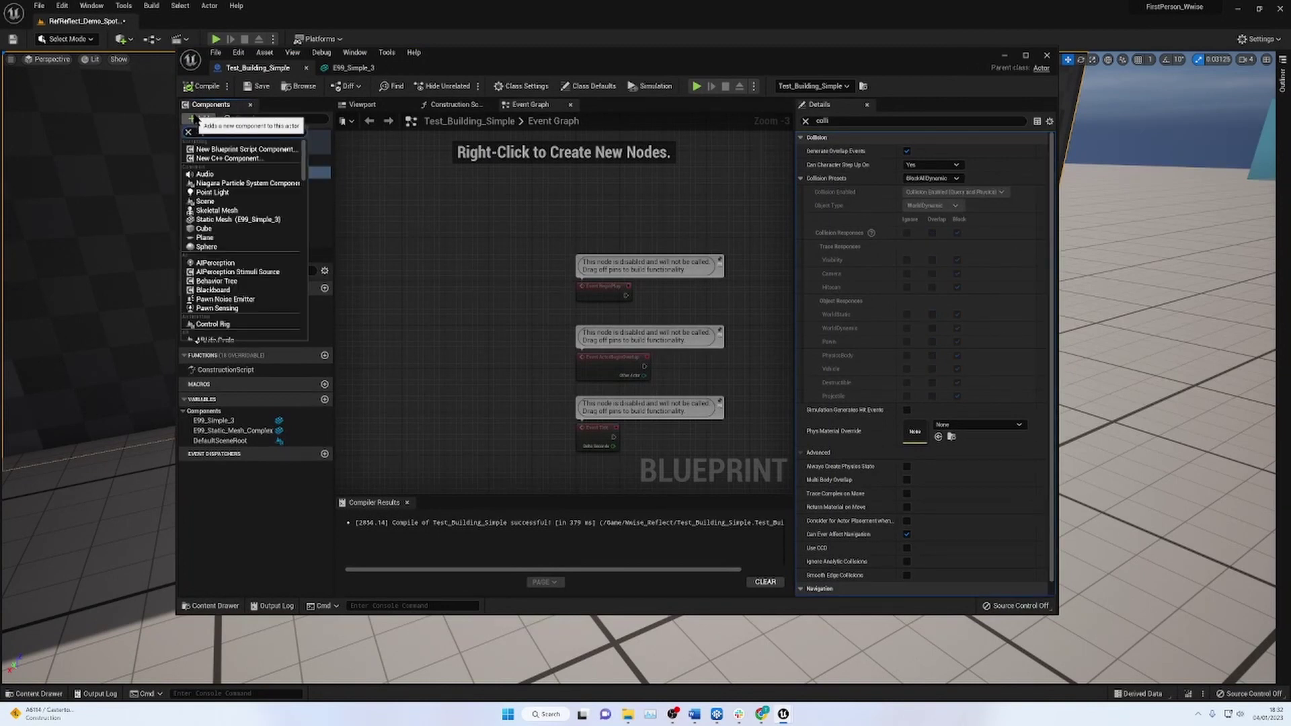
type("ak geom")
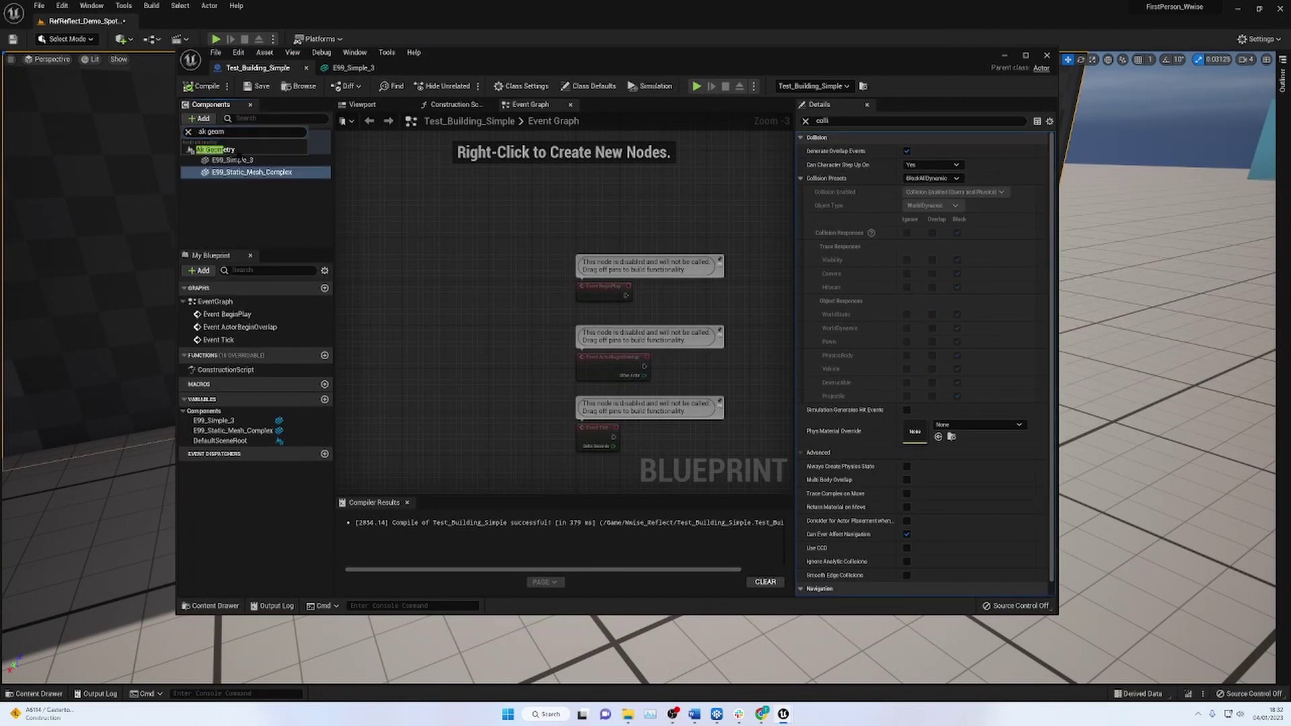
left_click(235, 151)
left_click(202, 87)
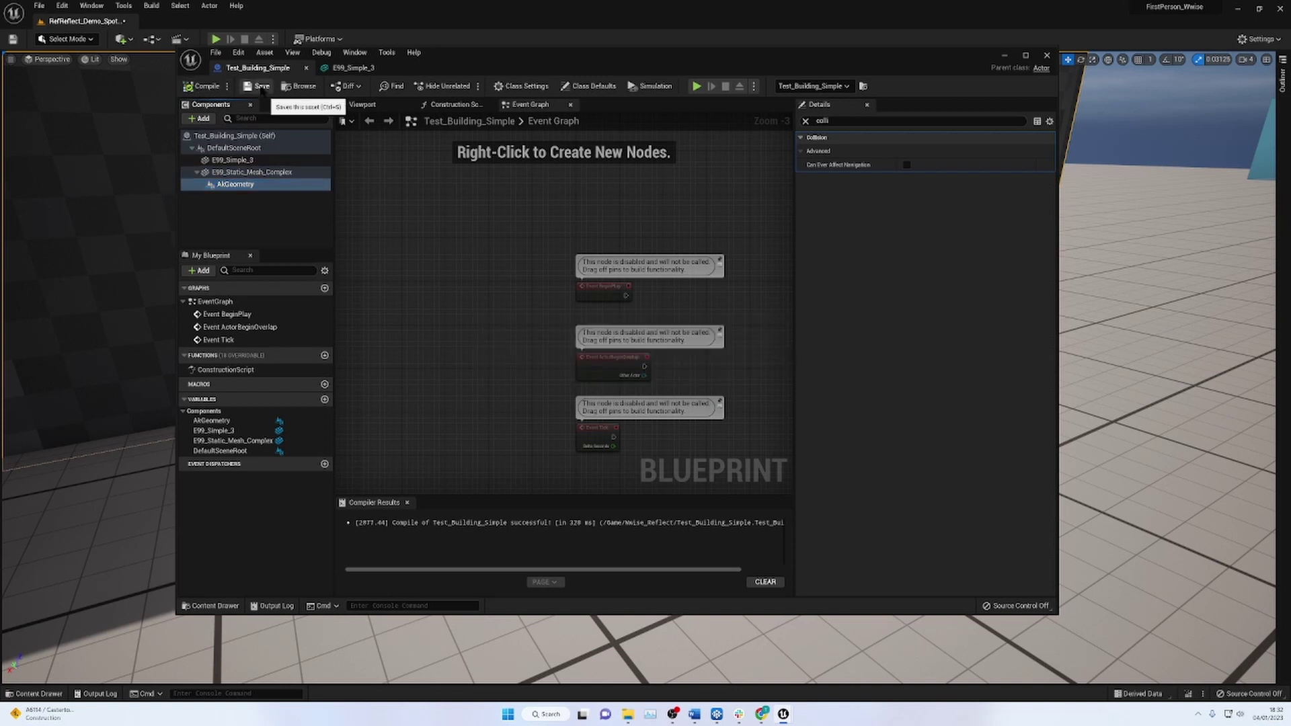
Play the level with the rifle, firing inside and outside the building to test the sound reflections, and end the session.
left_click(1003, 56)
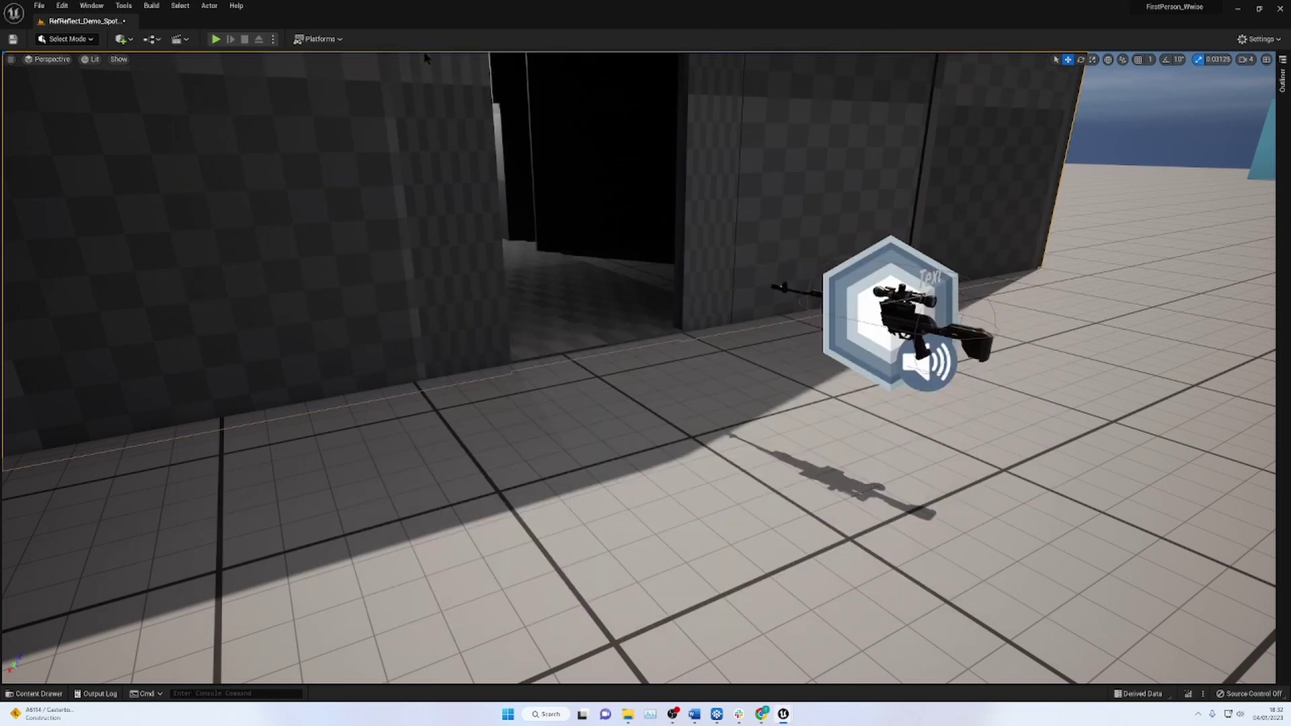
key("alt+p")
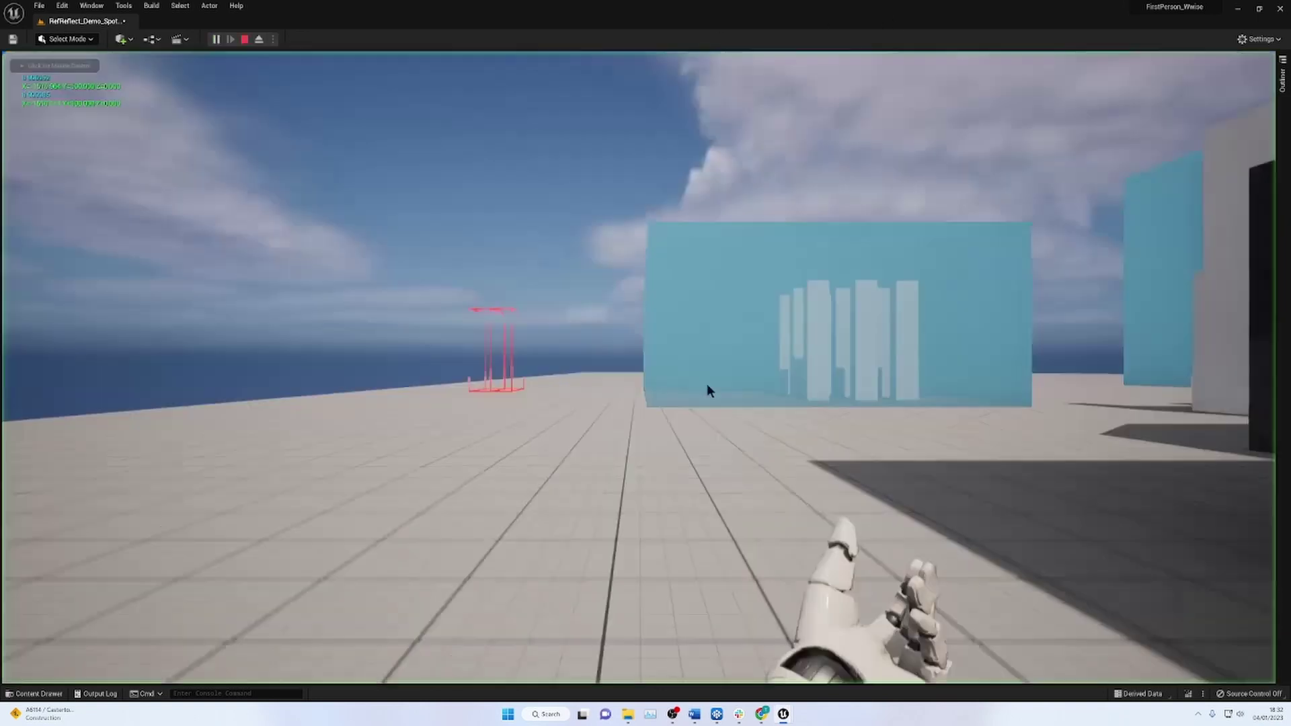
key("s")
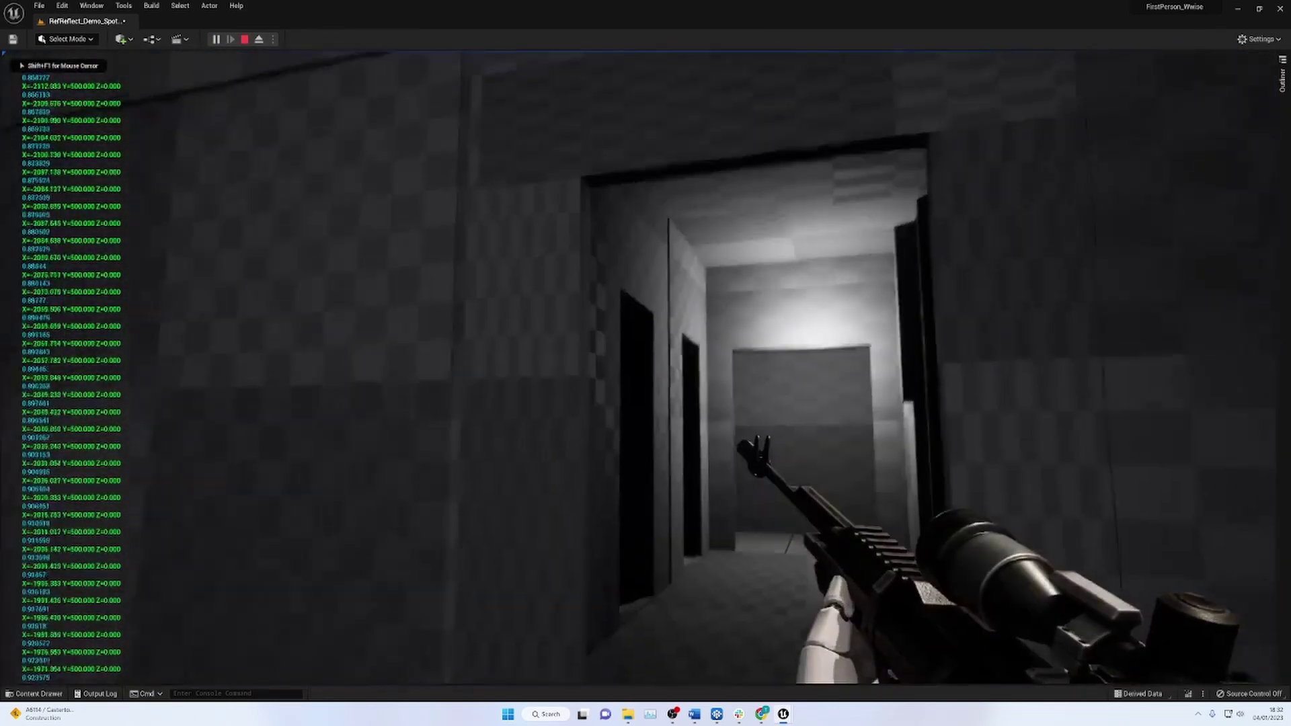
key("w")
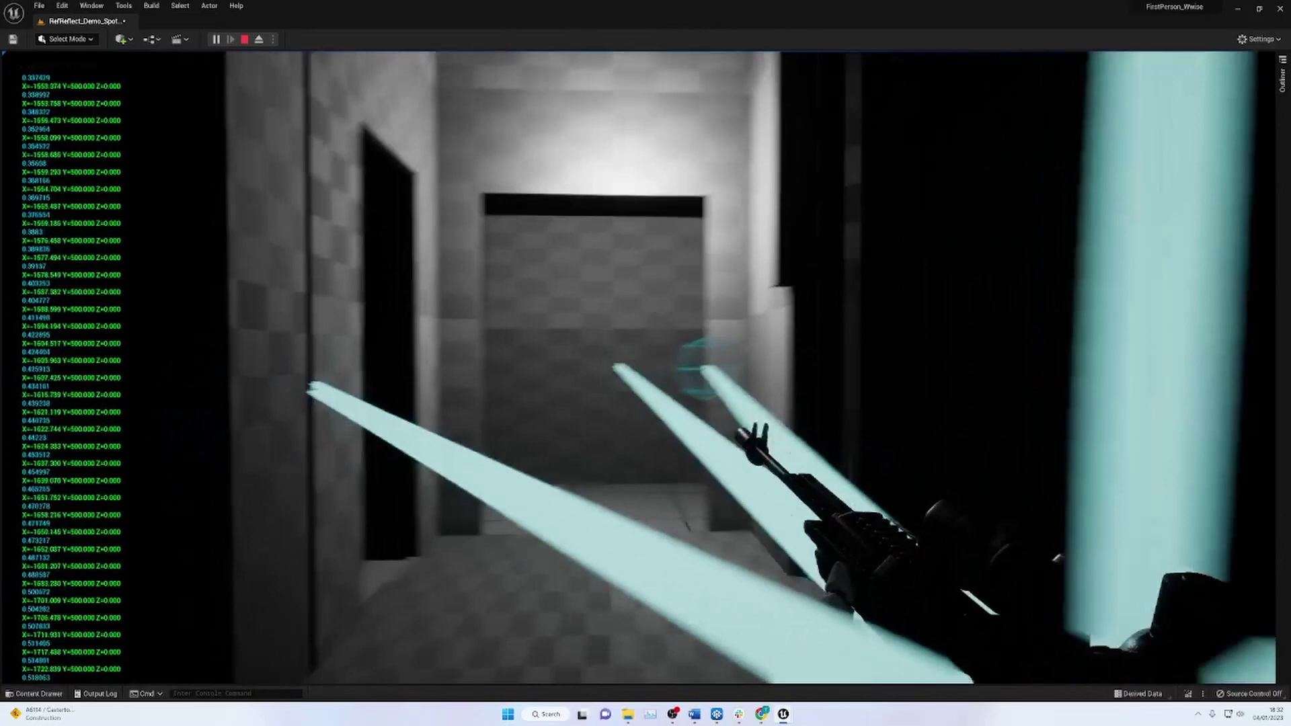
key("w")
left_click(638, 368)
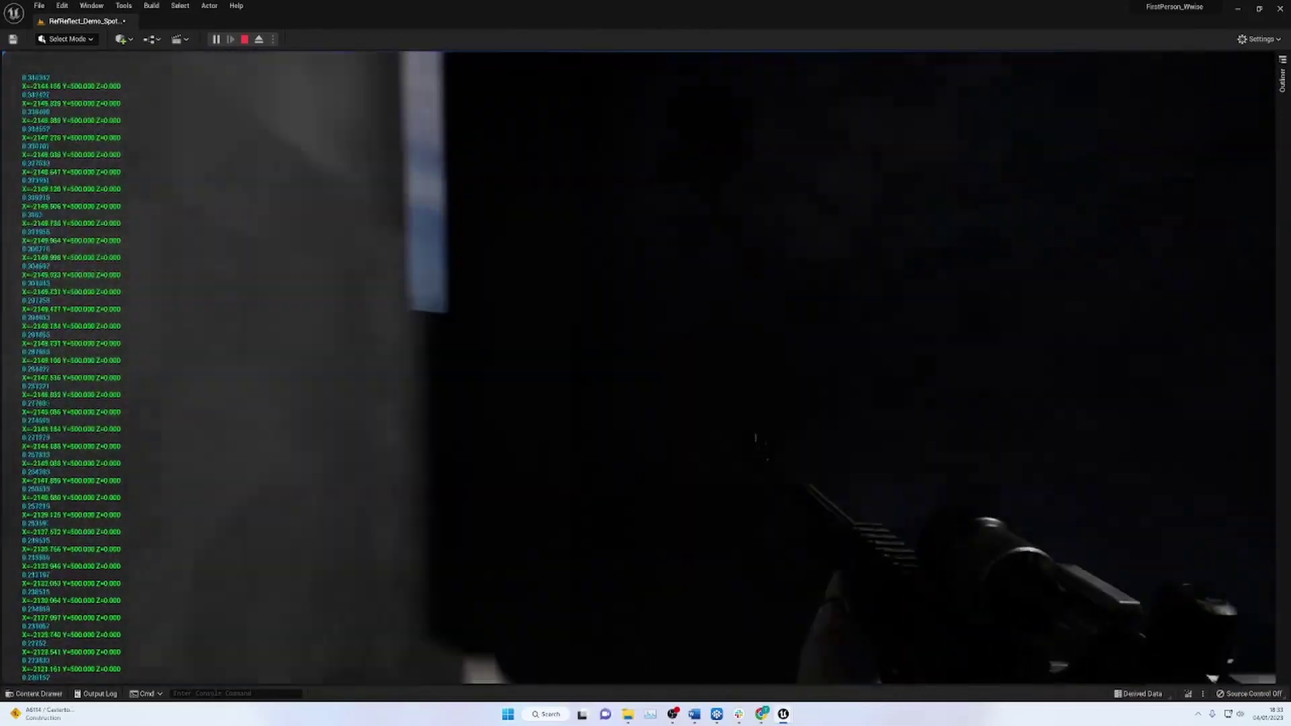
left_click(638, 368)
key("w")
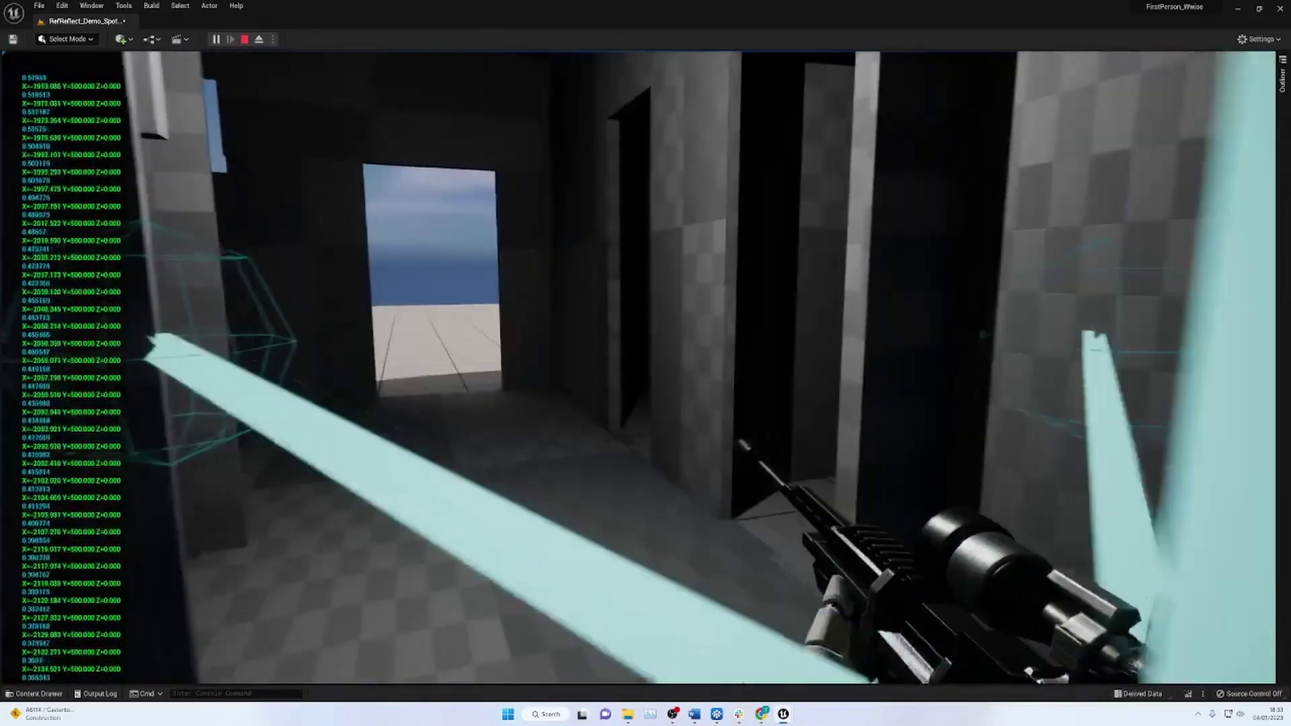
left_click(639, 368)
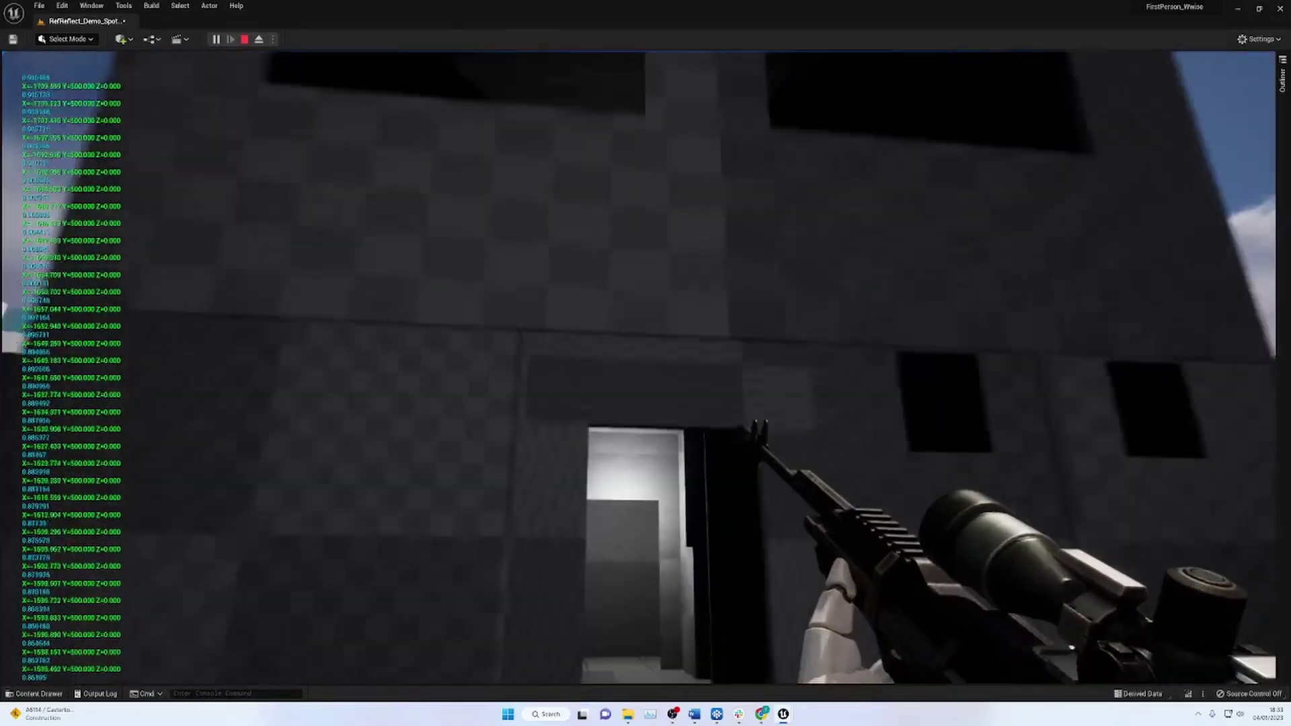
left_click(639, 368)
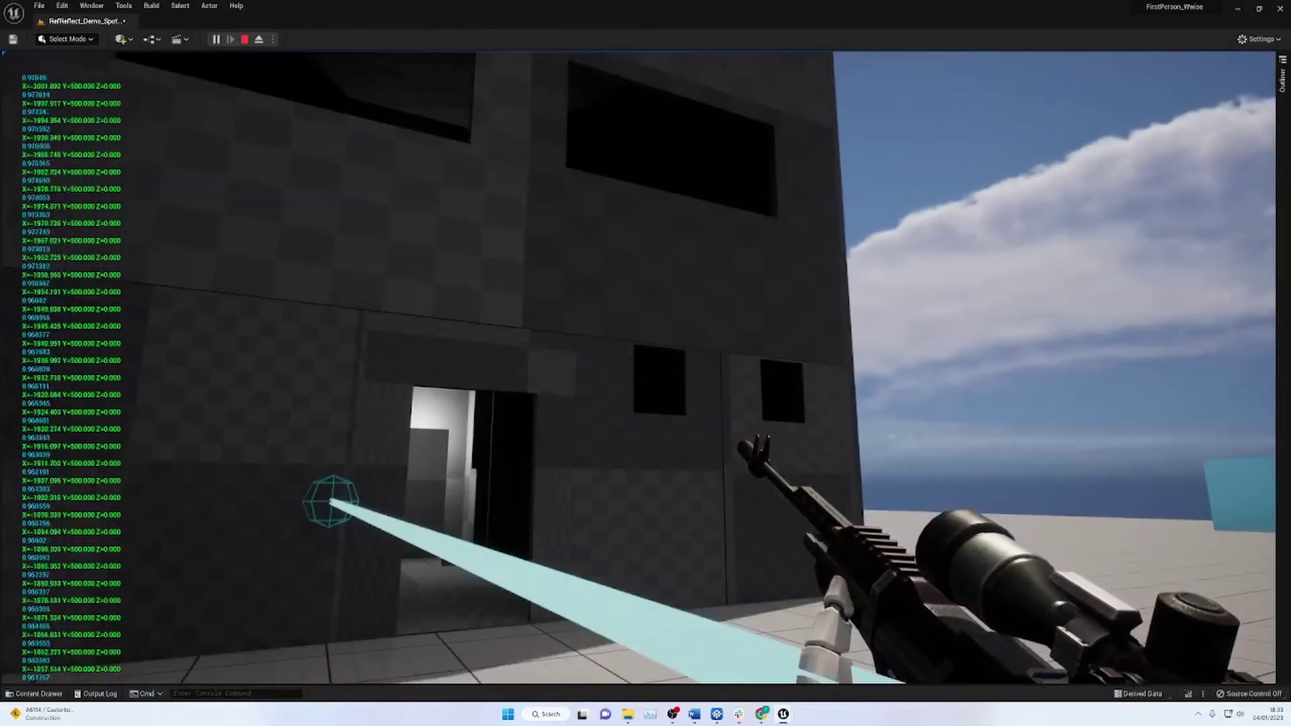
key("Escape")
scroll(639, 368, "down", 3)
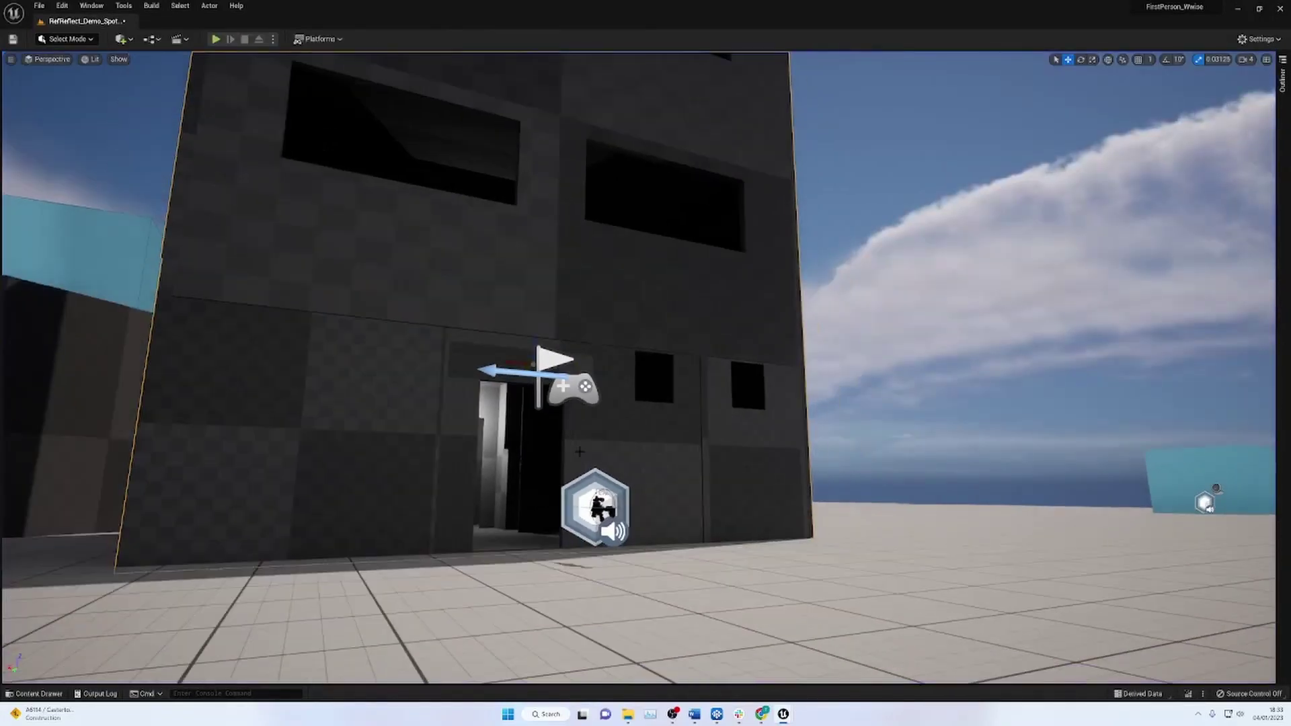
Reopen the Test_Building_Simple blueprint and add an Ak Late Reverb component under E99_Simple_3, keeping its default name.
left_click(34, 694)
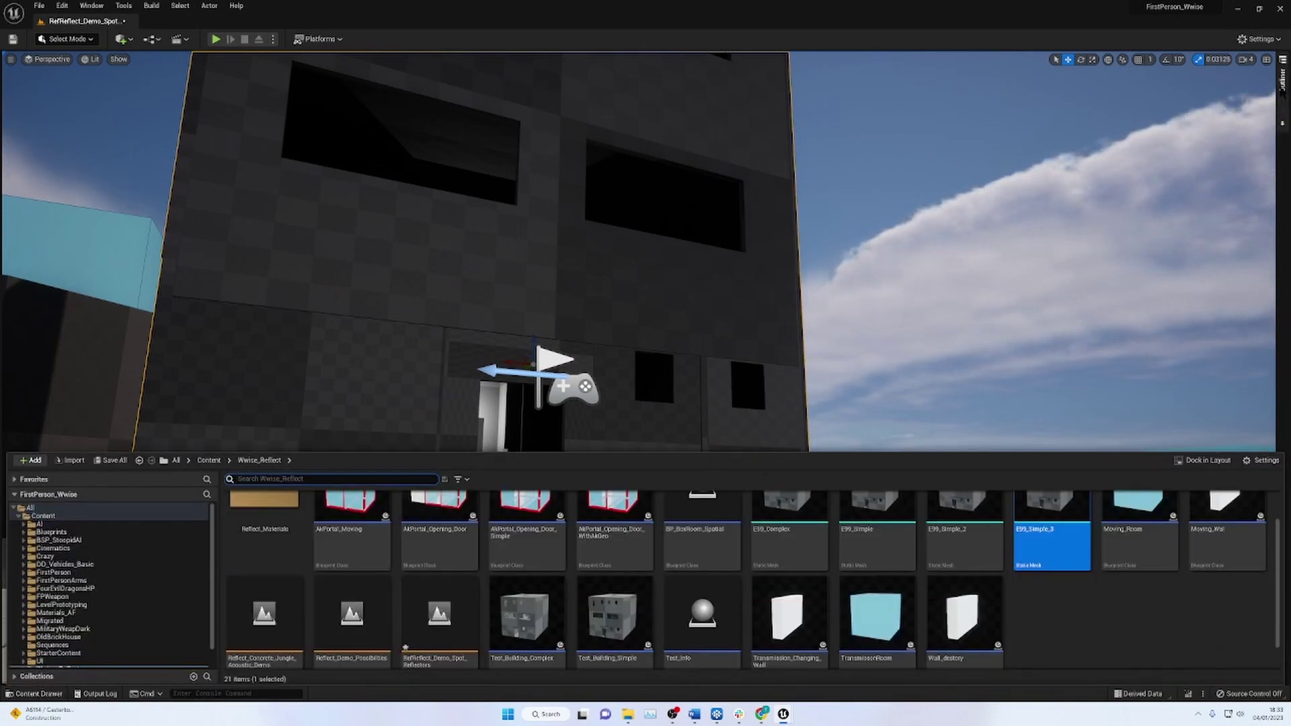
left_click(1282, 82)
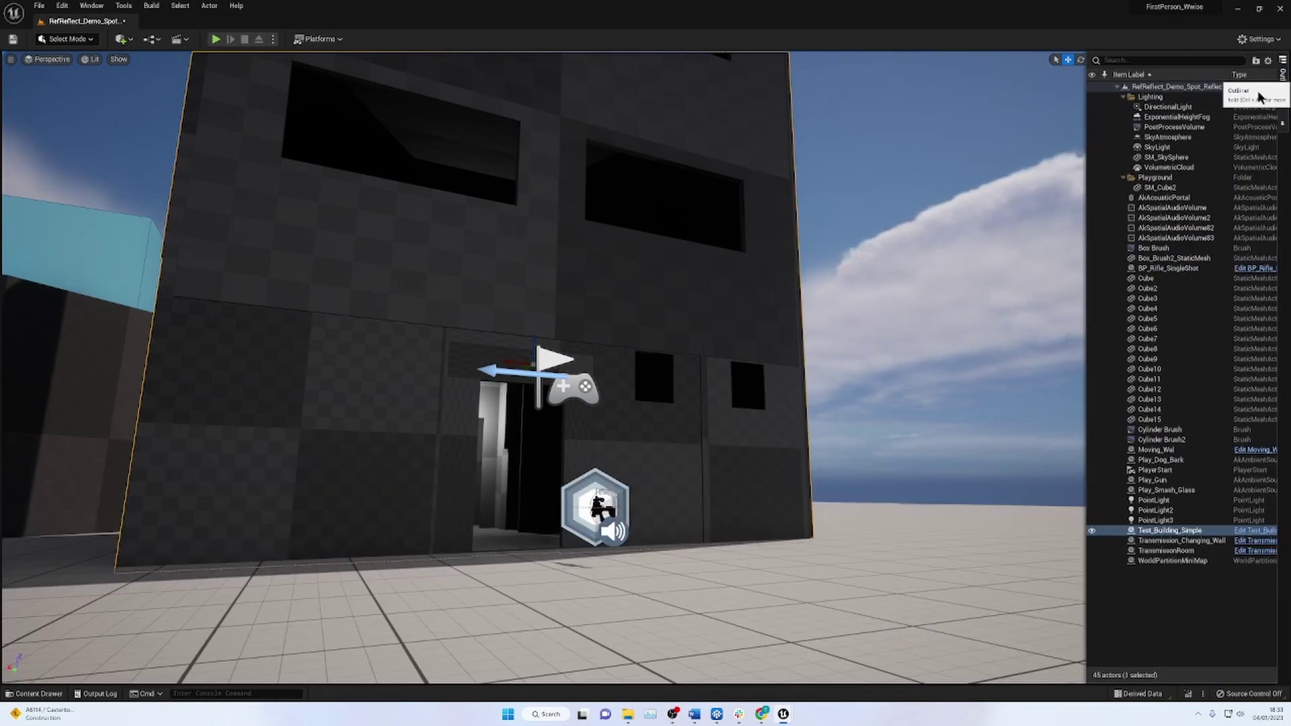
left_click(1250, 531)
left_click(232, 161)
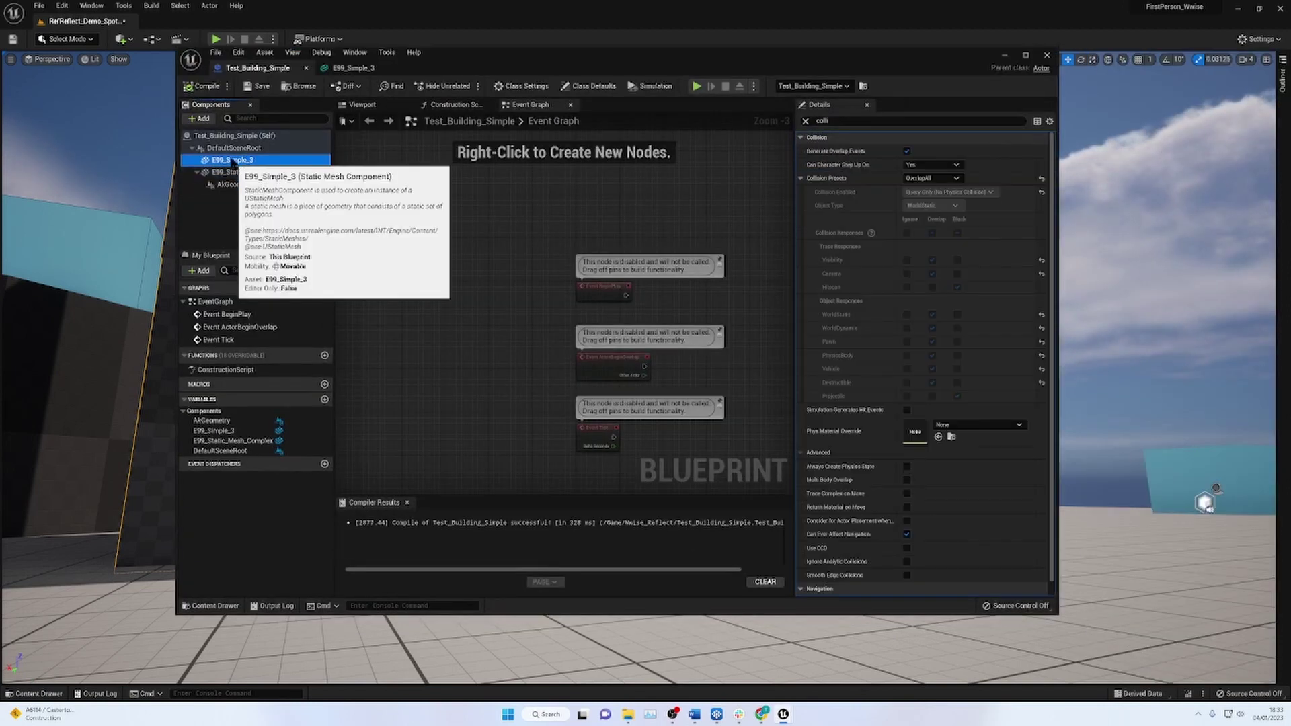
left_click(199, 119)
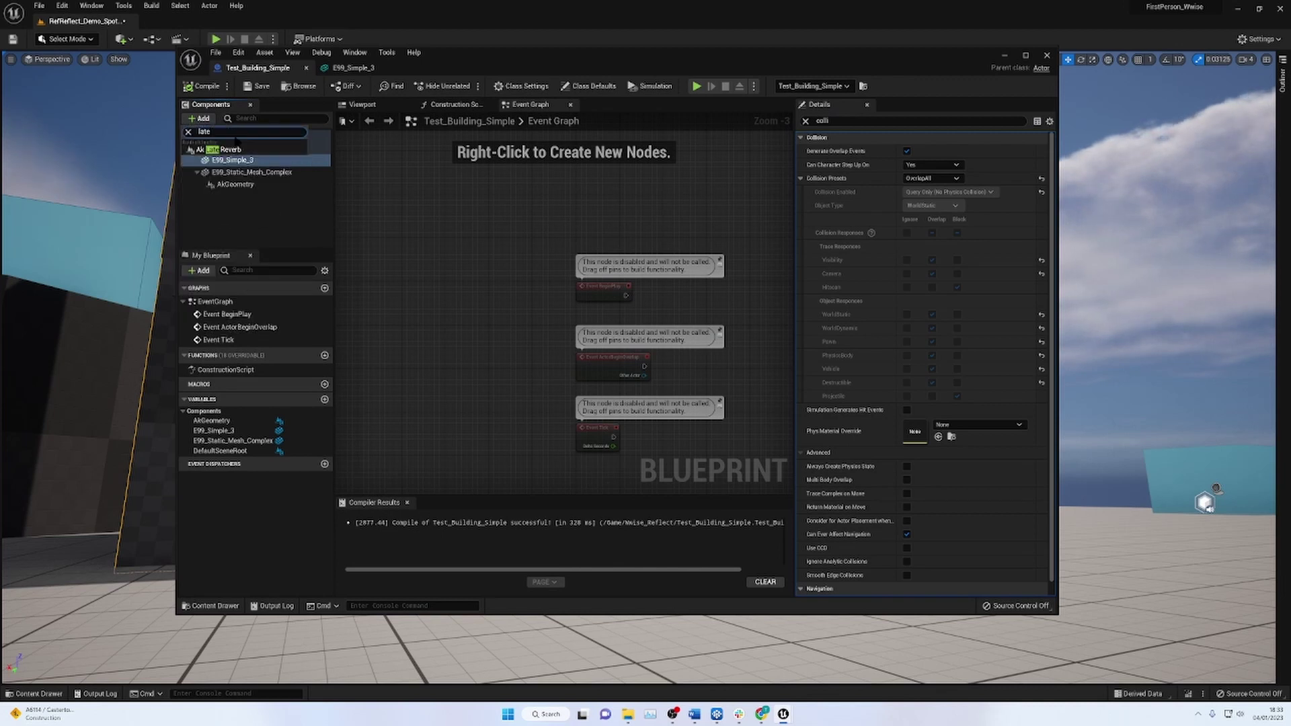
left_click(237, 152)
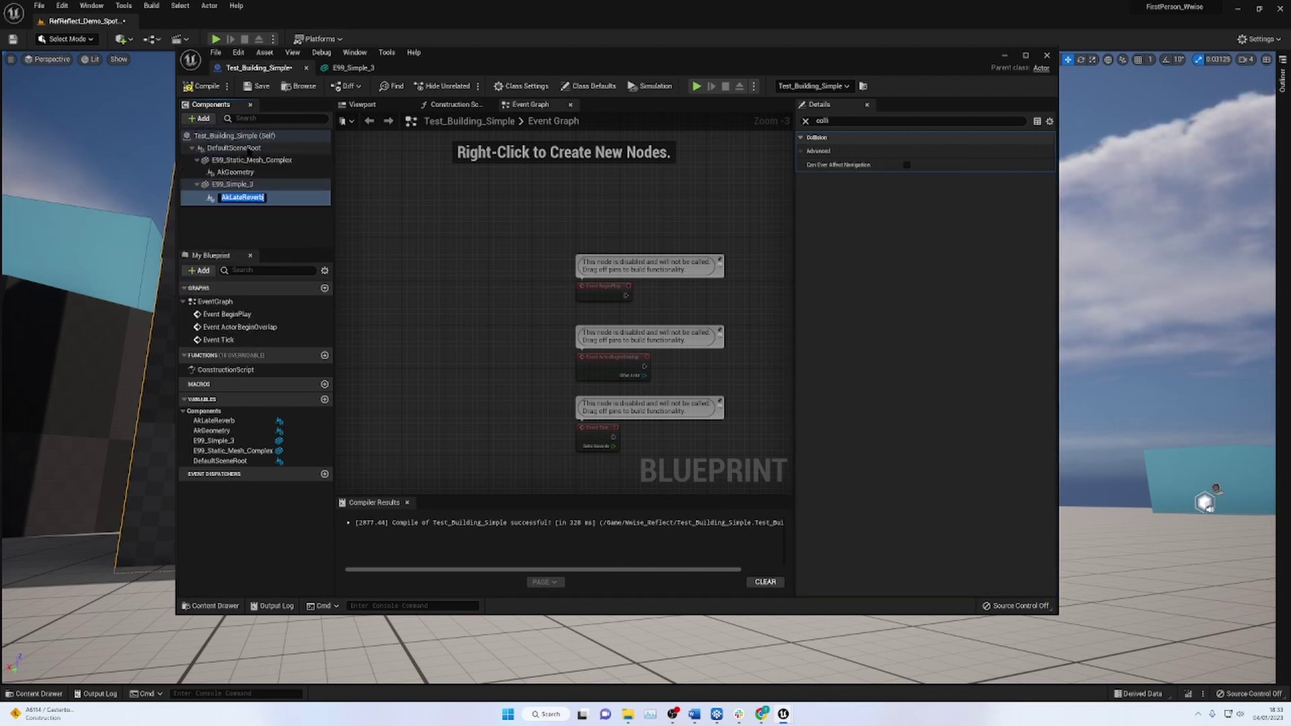
key("Return")
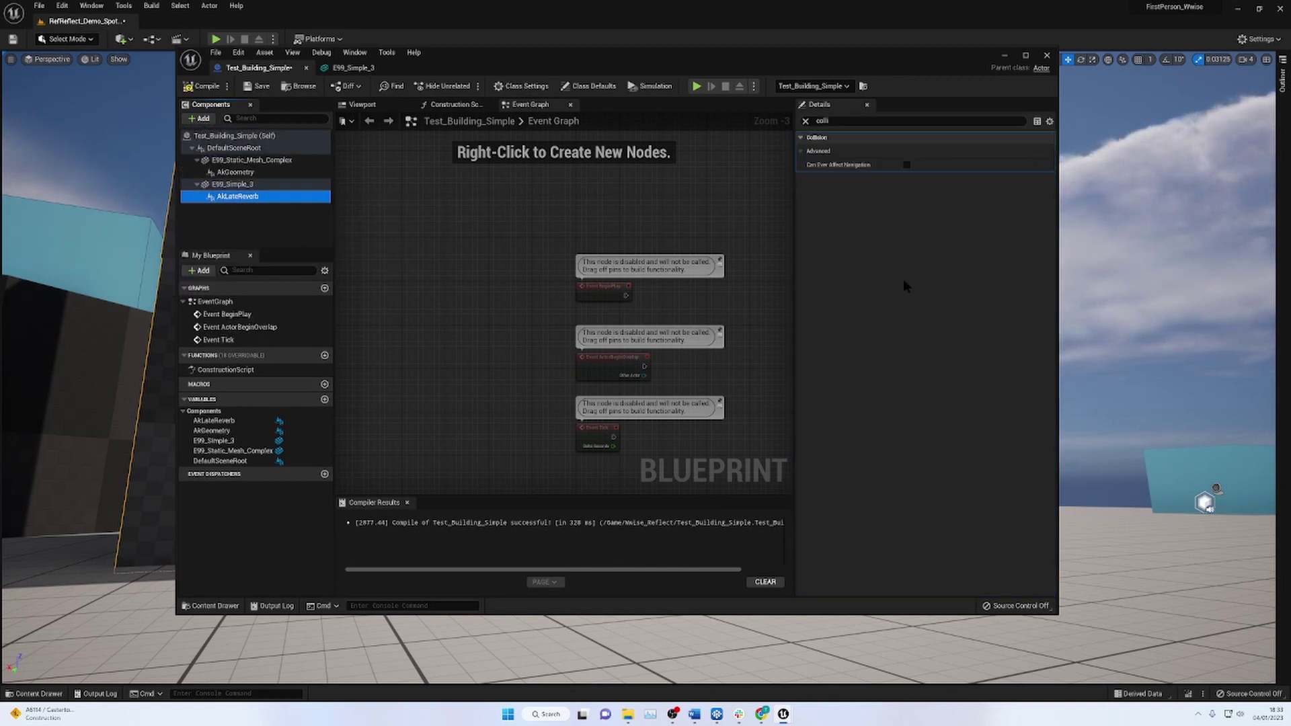
Turn off automatic aux bus assignment on the AkLateReverb component, assign Short_Reverb as its aux bus, and compile and save the blueprint.
left_click(806, 121)
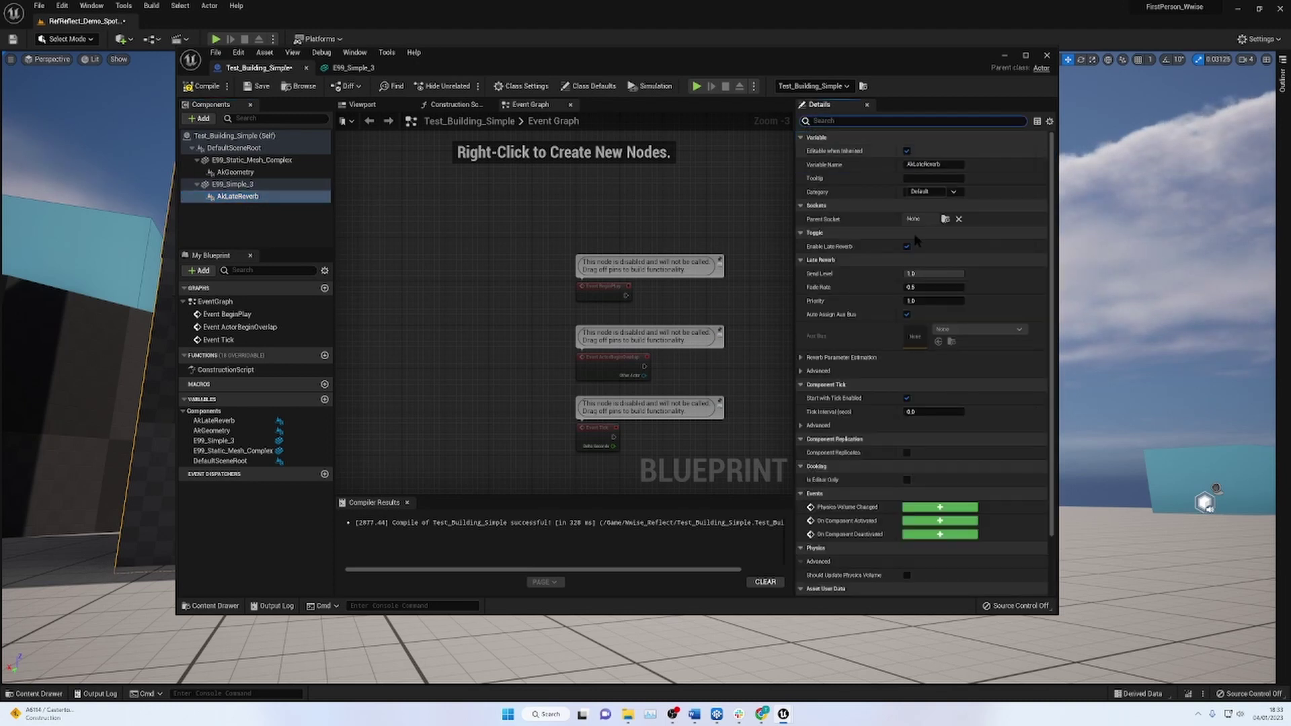
left_click(955, 330)
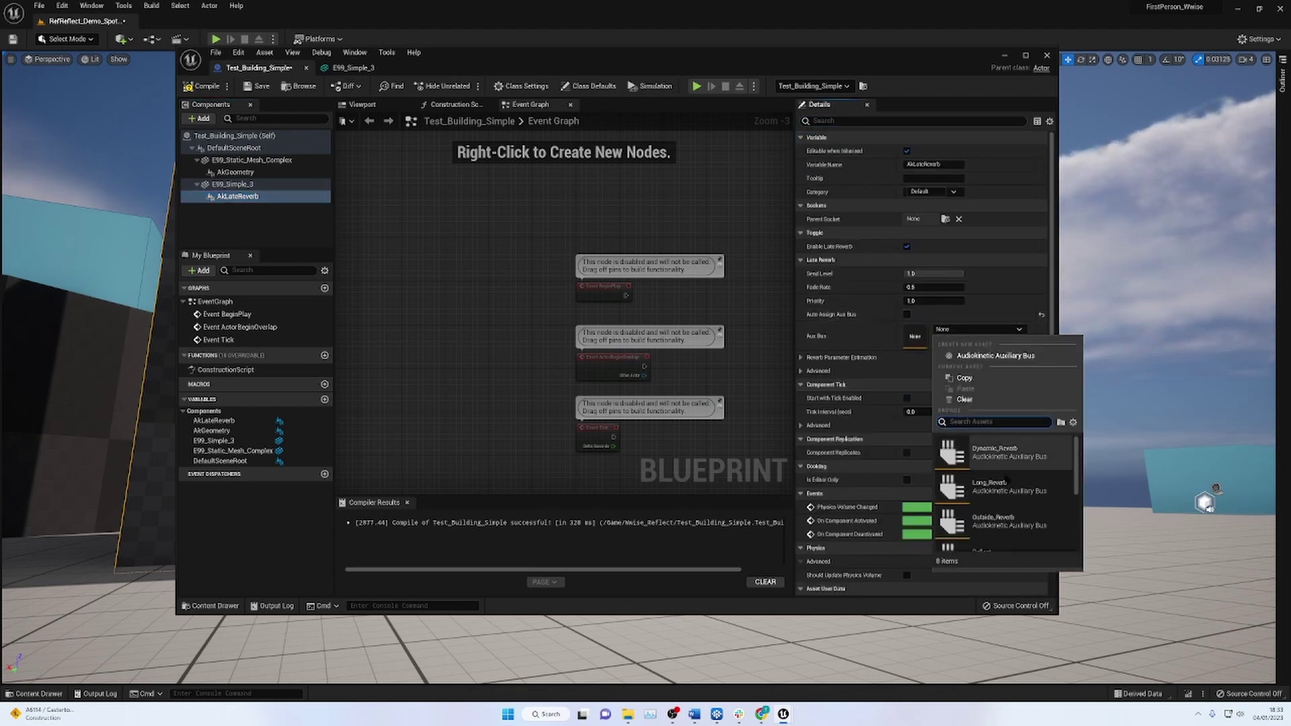
scroll(1001, 526, "down", 1)
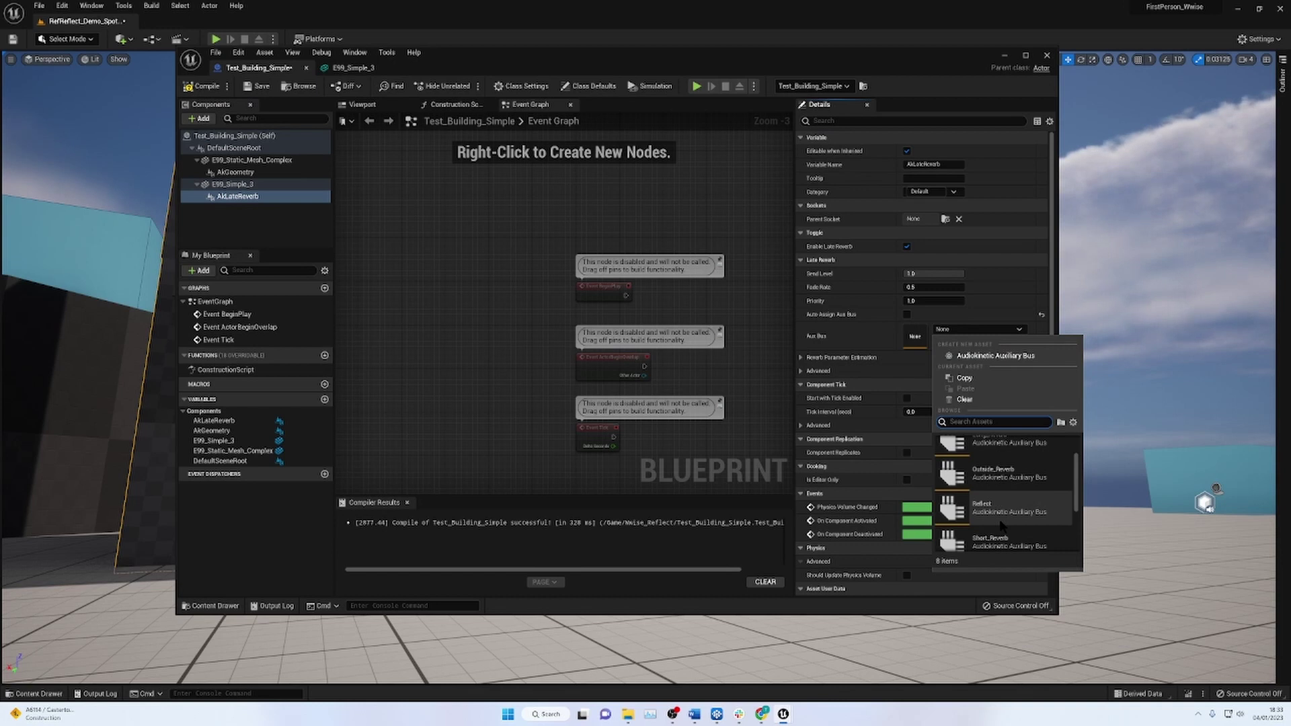
left_click(1003, 513)
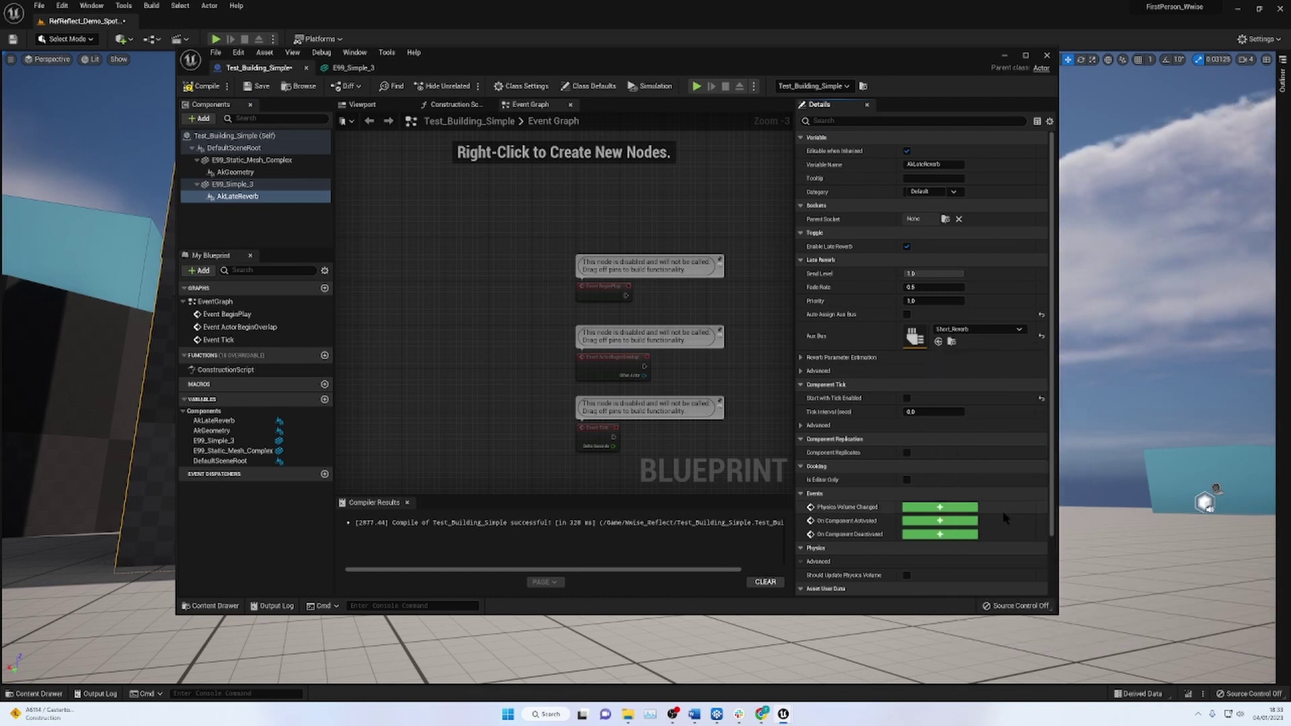
left_click(204, 87)
left_click(258, 87)
left_click(1004, 55)
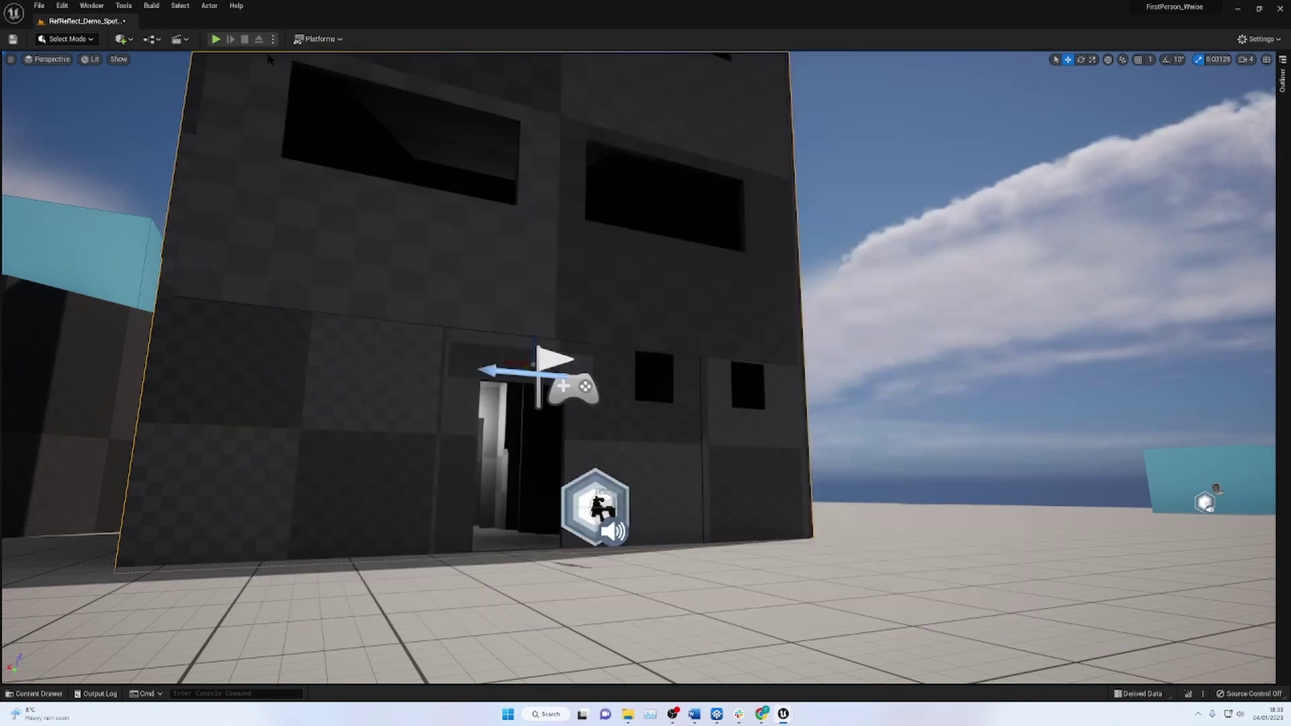
Play the level and fire the rifle at the doorway and inside the building to test the late reverb, and end the session.
left_click(216, 39)
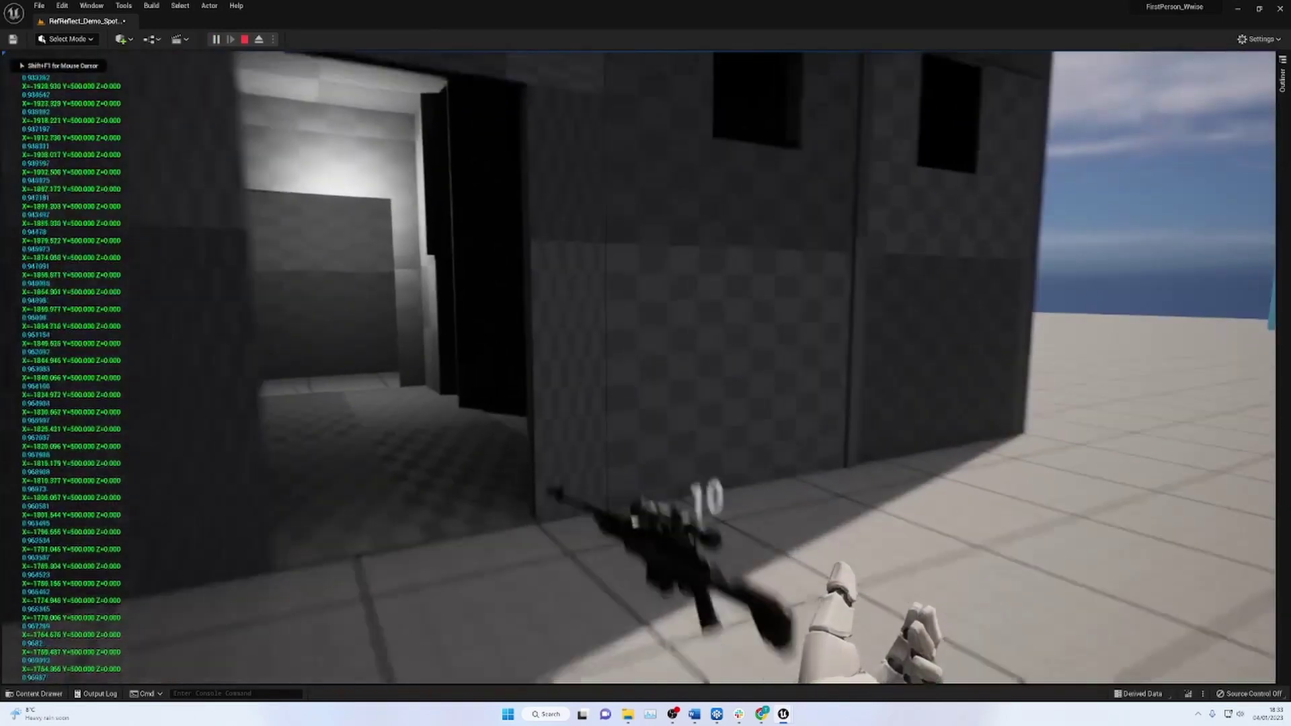
key("w")
left_click(639, 368)
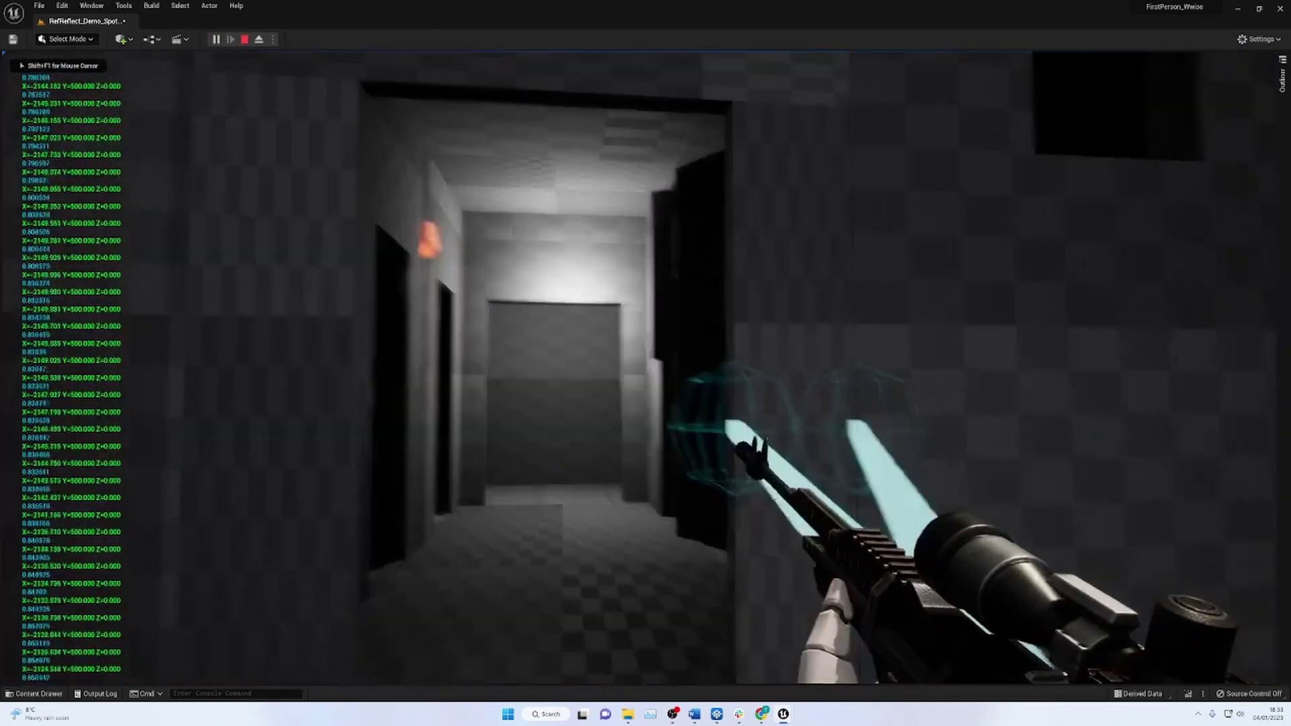
key("w")
left_click(639, 368)
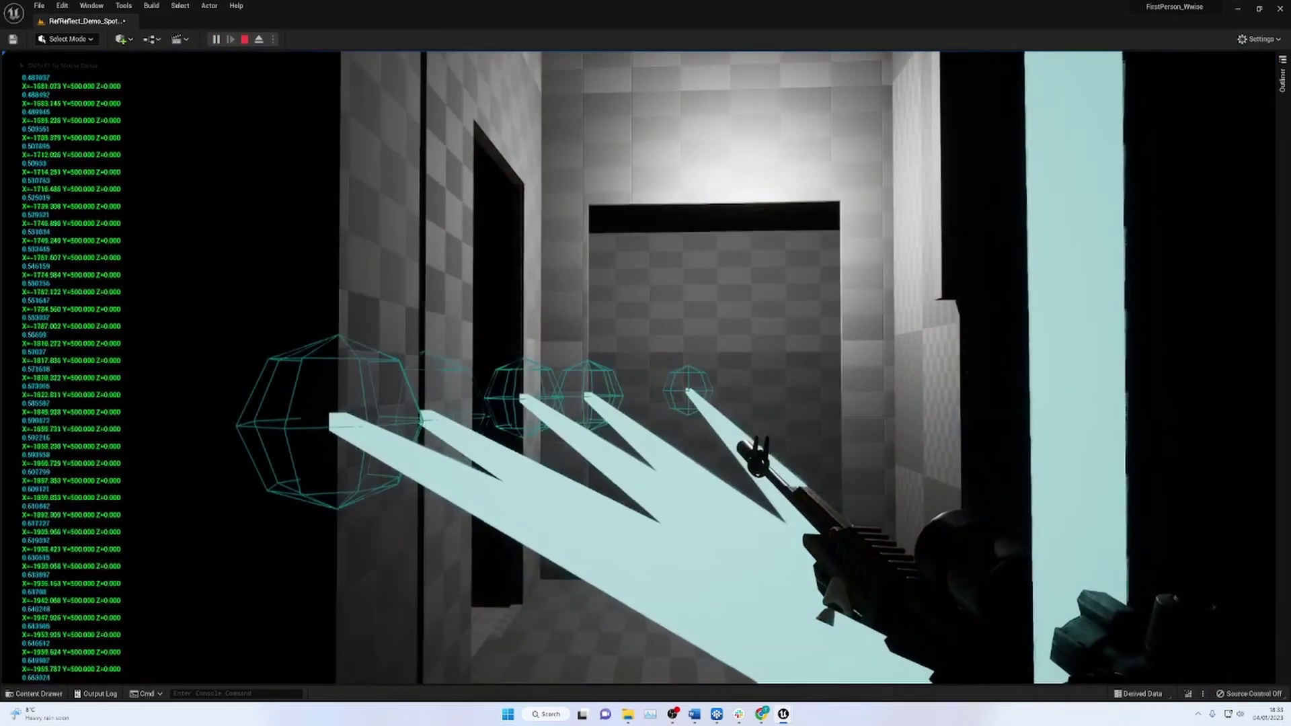
left_click(638, 368)
key("w")
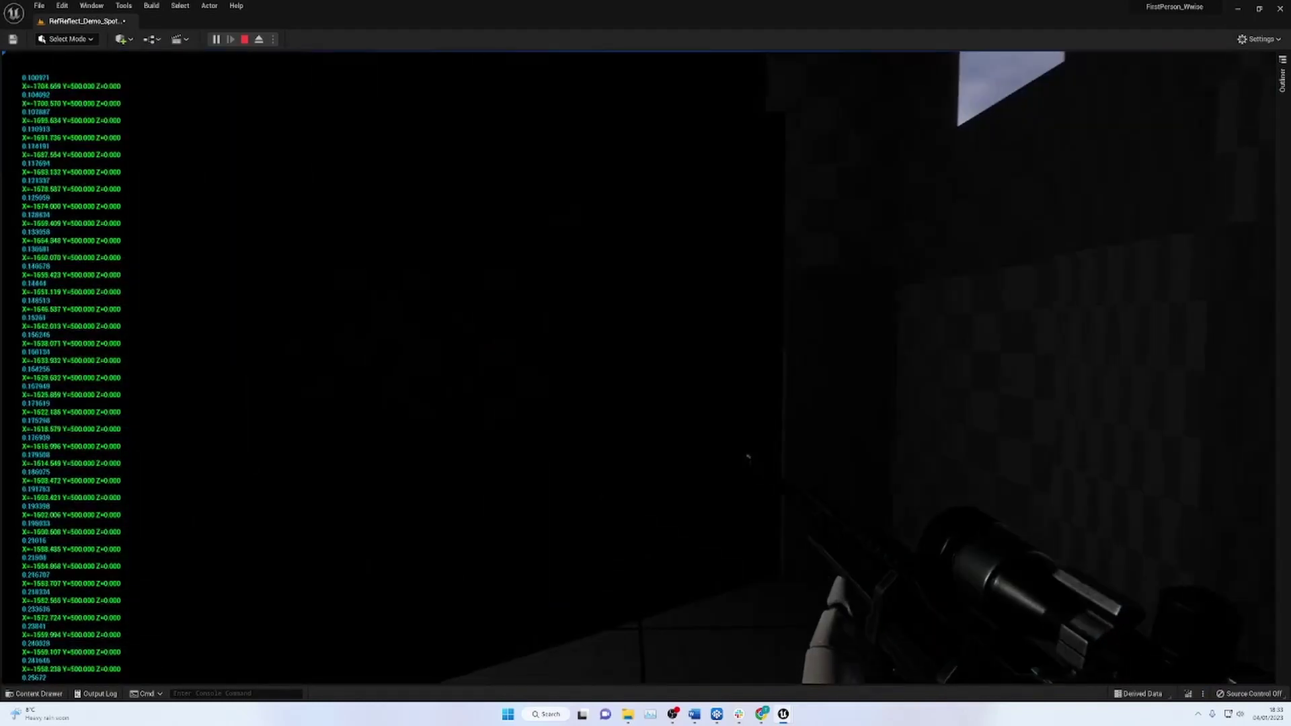
key("Escape")
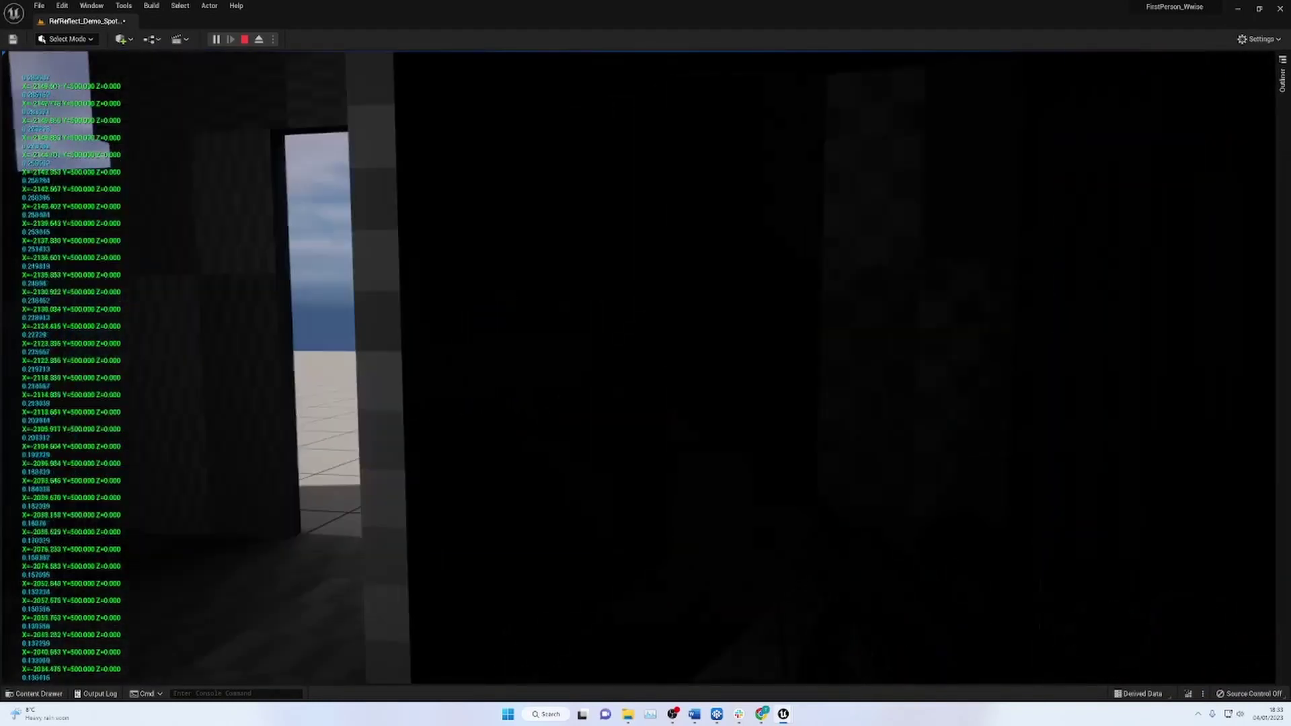
key("s")
right_click_drag(726, 583, 322, 583)
key("d")
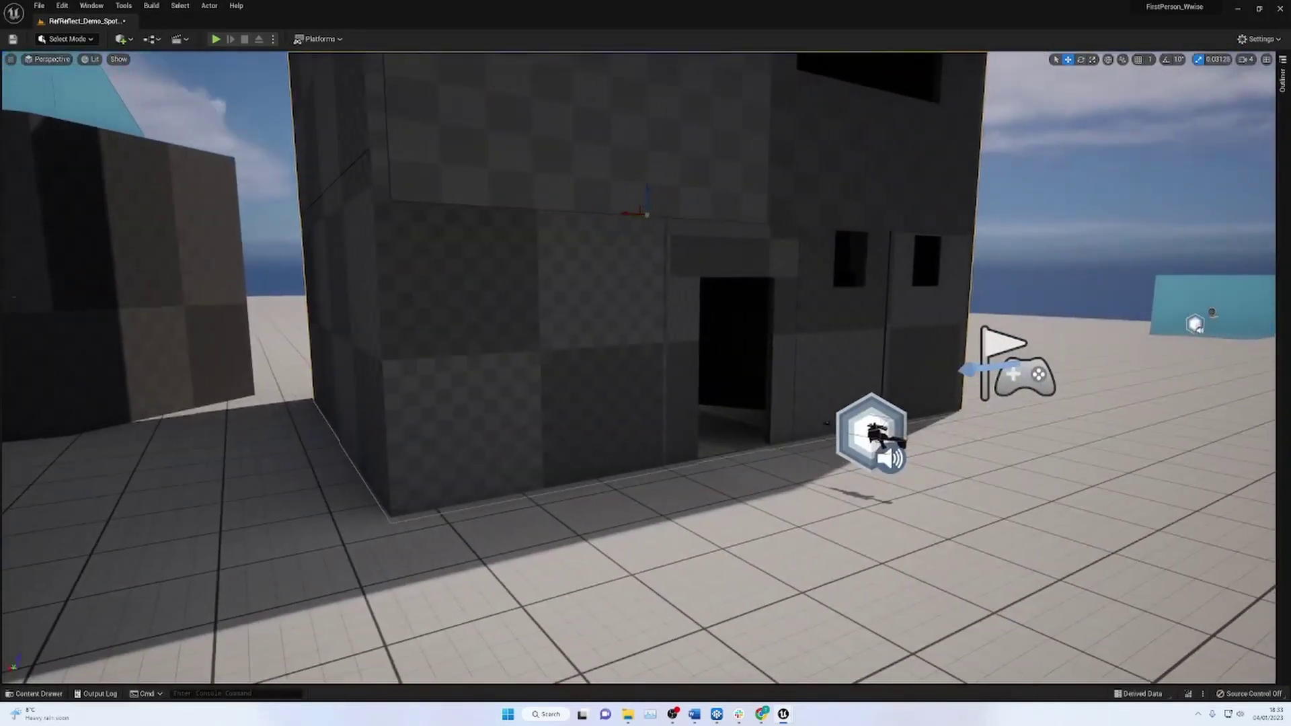
Reopen the Test_Building_Simple blueprint, add an Ak Room component under E99_Simple_3, and save the blueprint.
left_click(1283, 82)
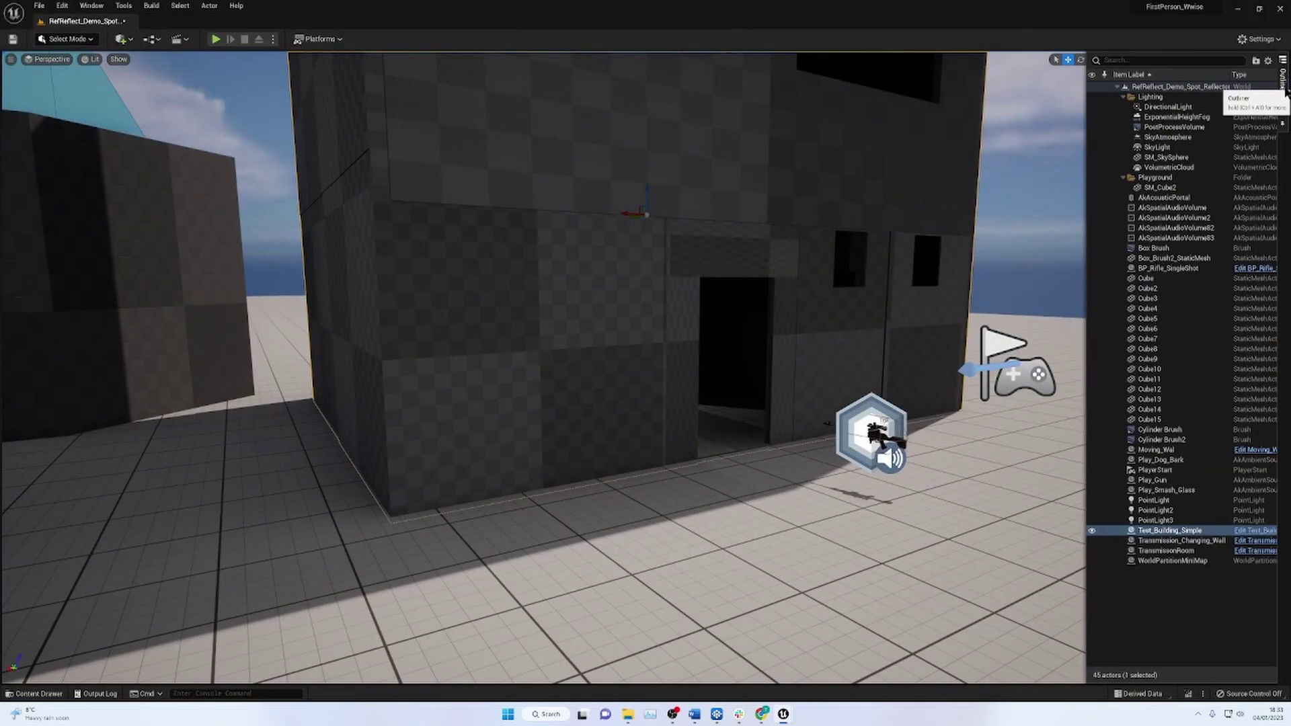
left_click(1256, 531)
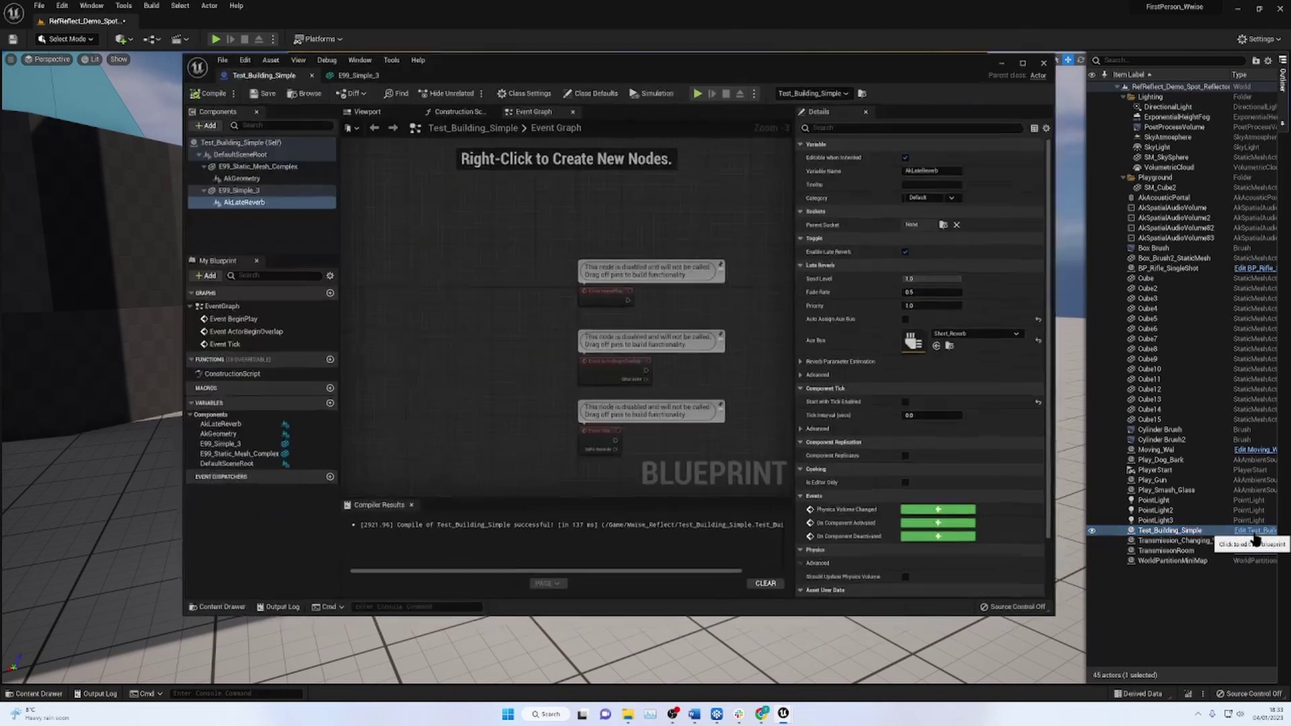
left_click(236, 184)
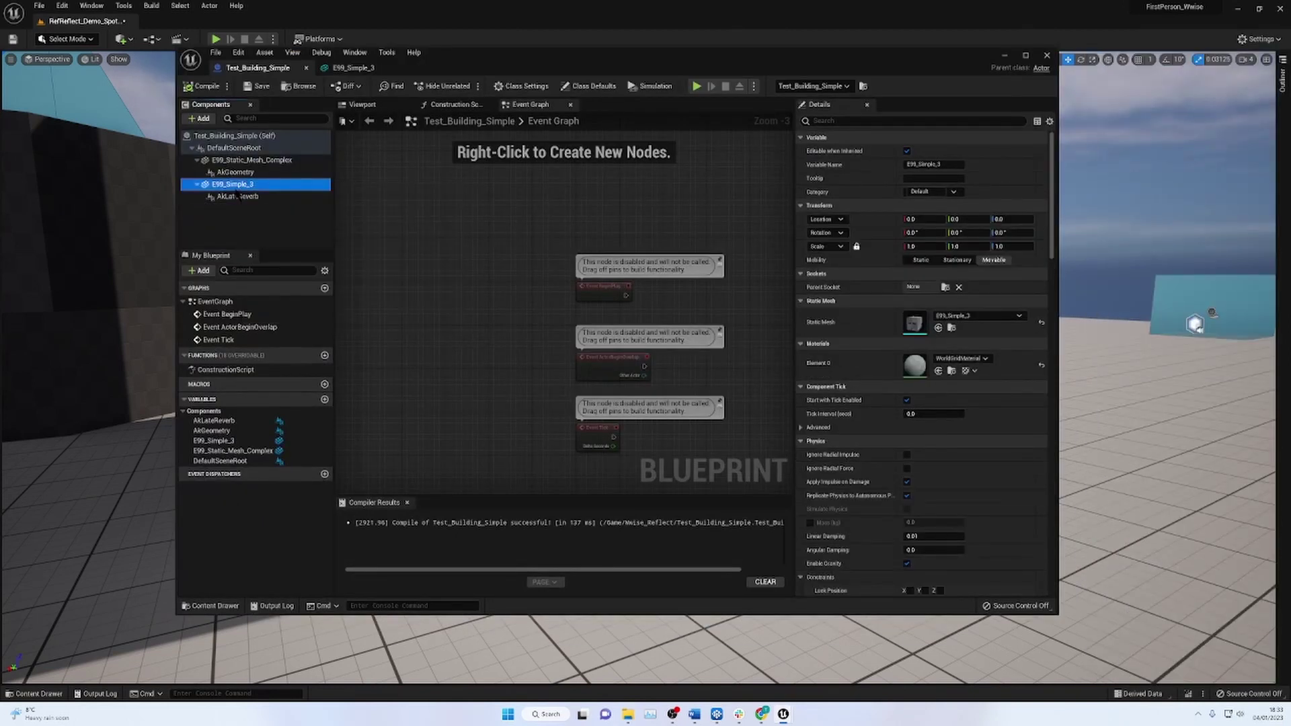
right_click(235, 191)
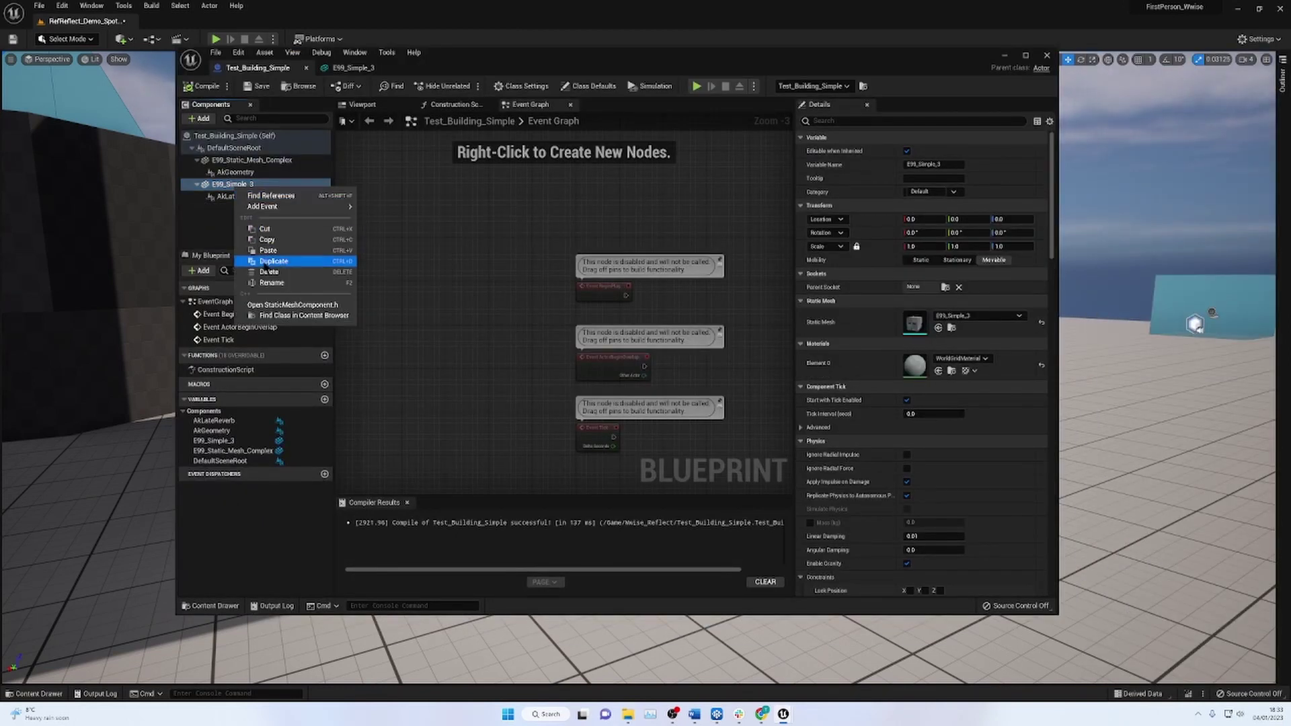
left_click(220, 186)
left_click(201, 119)
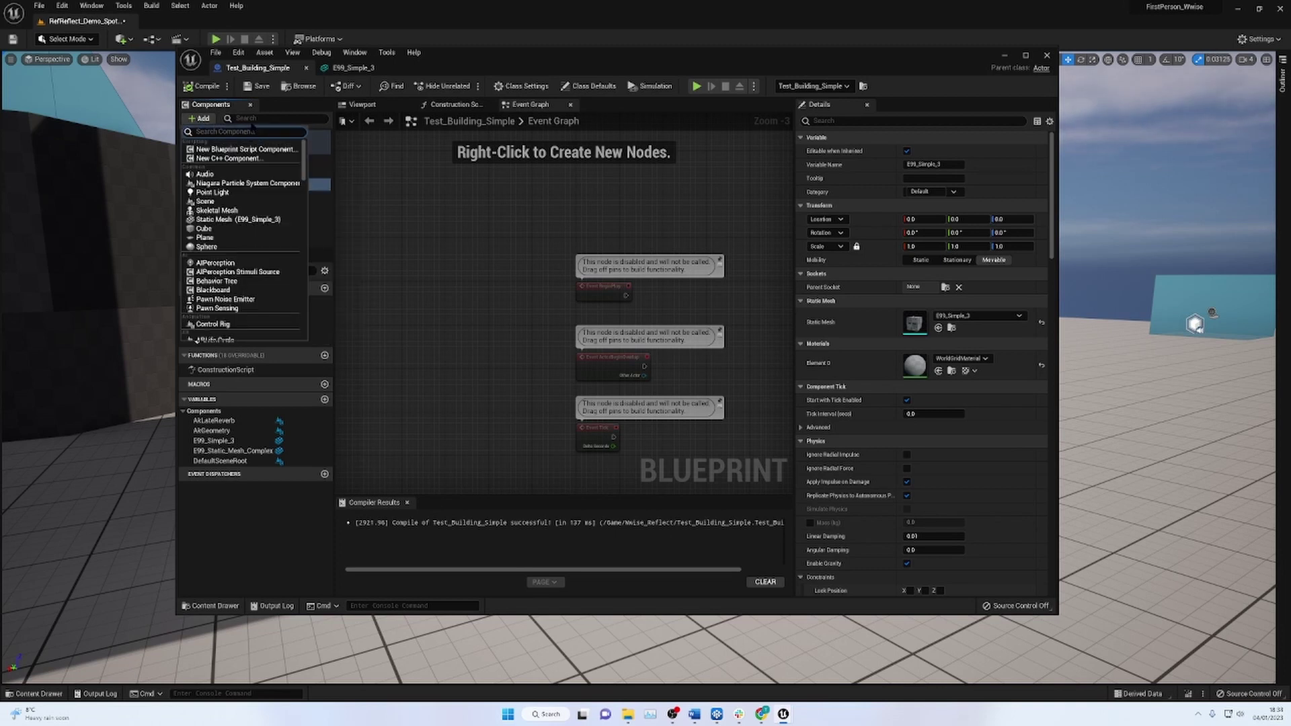
type("ak room")
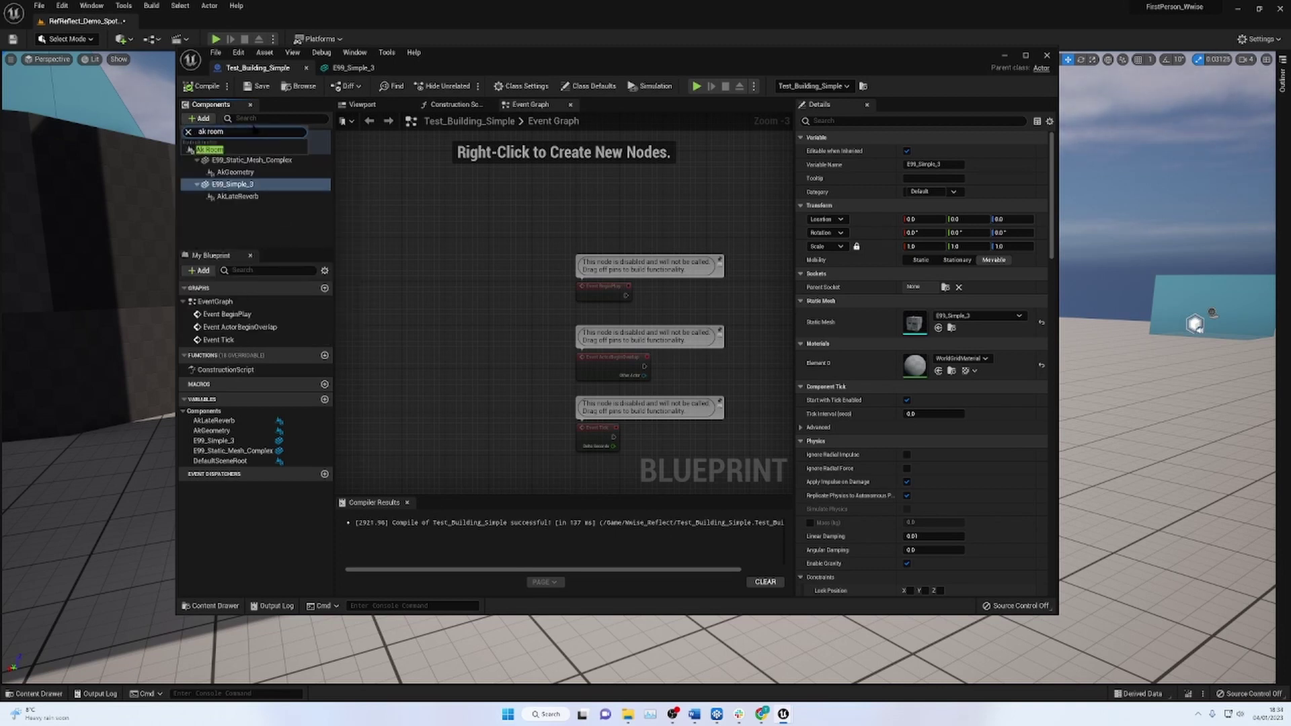
left_click(210, 149)
left_click(274, 243)
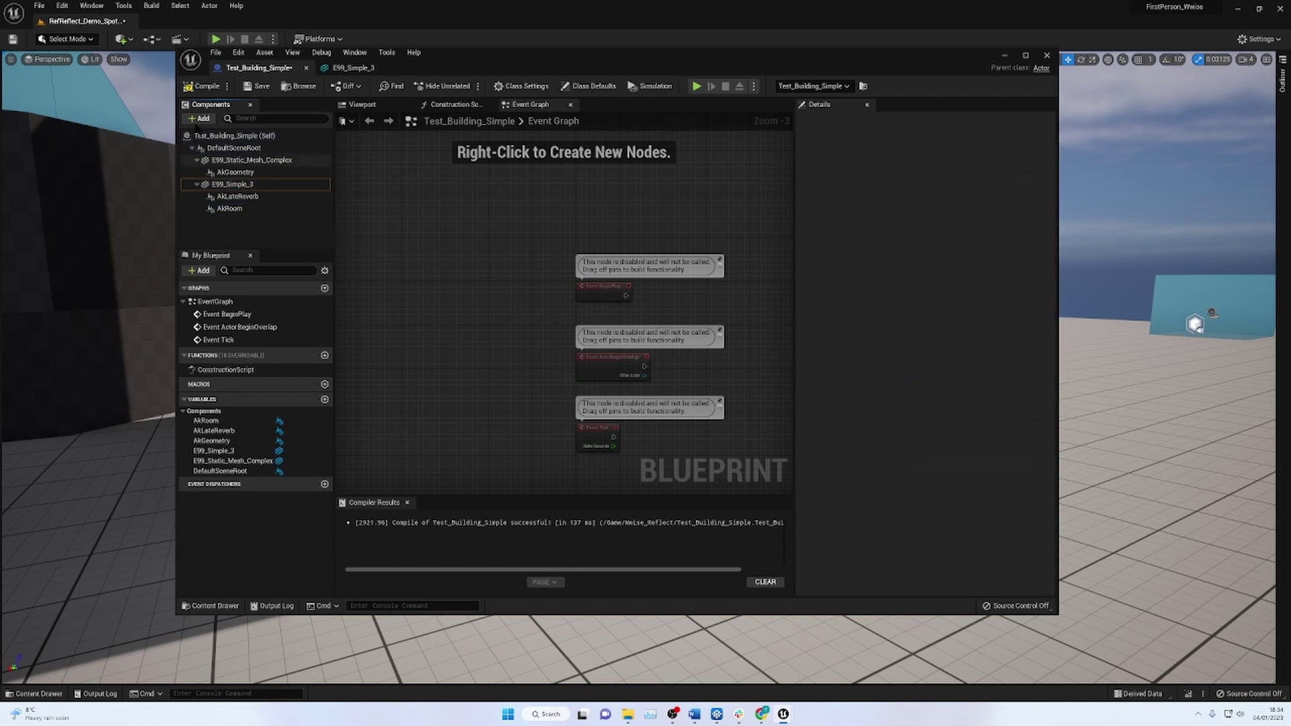
left_click(259, 86)
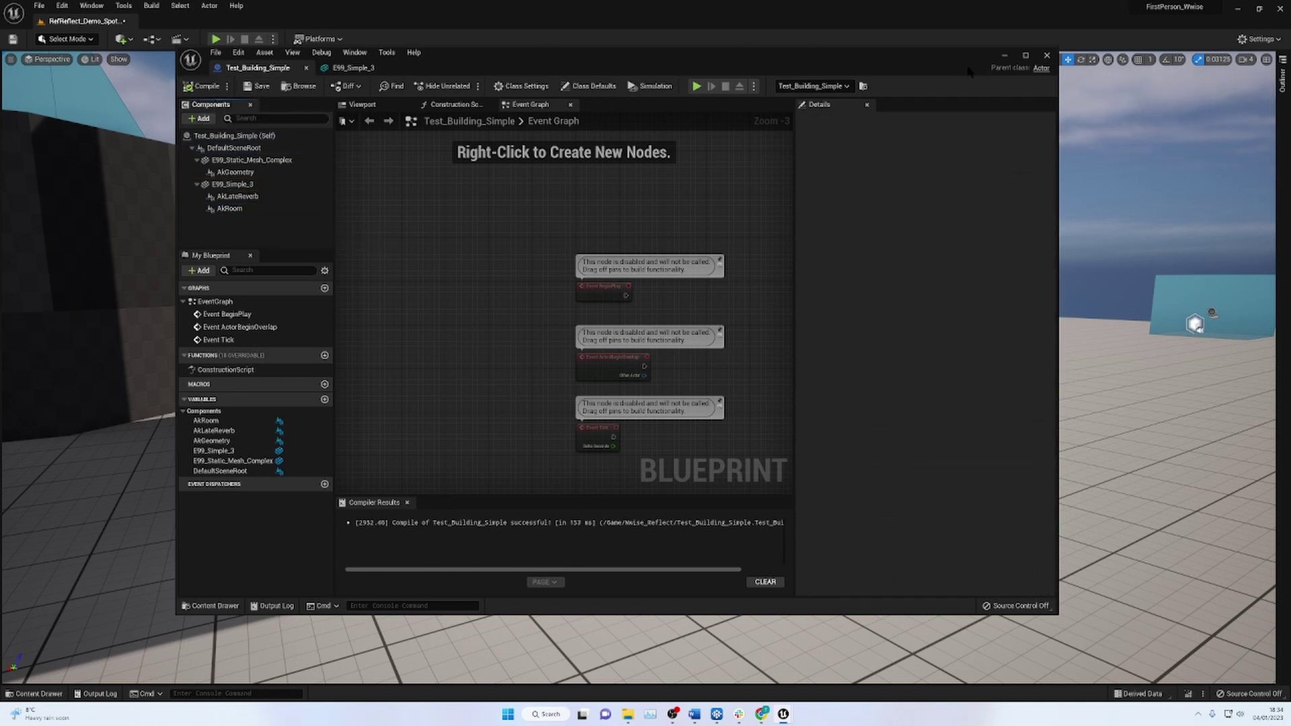
left_click(1005, 56)
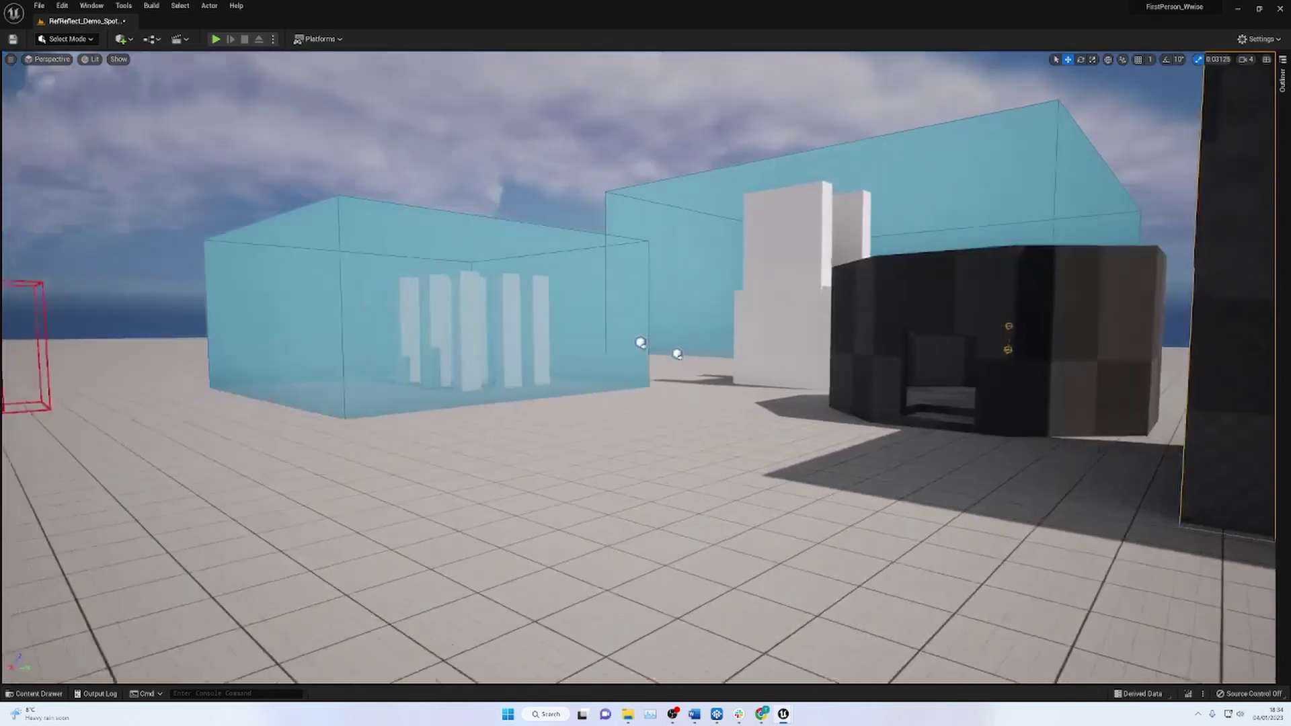
Move the spatial audio volume from around the white pillars to the front of the multi-storey building, overlapping its entrance wall.
left_click(595, 189)
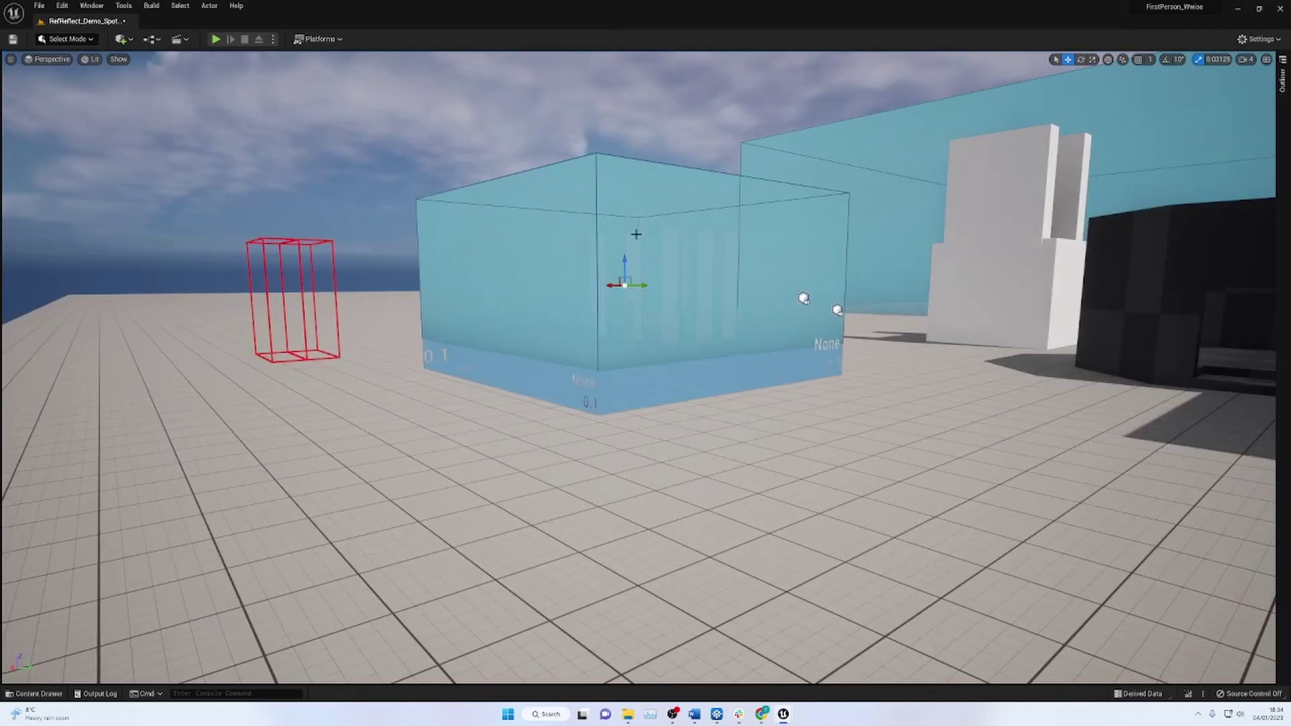
right_click_drag(636, 234, 677, 183)
left_click(678, 183)
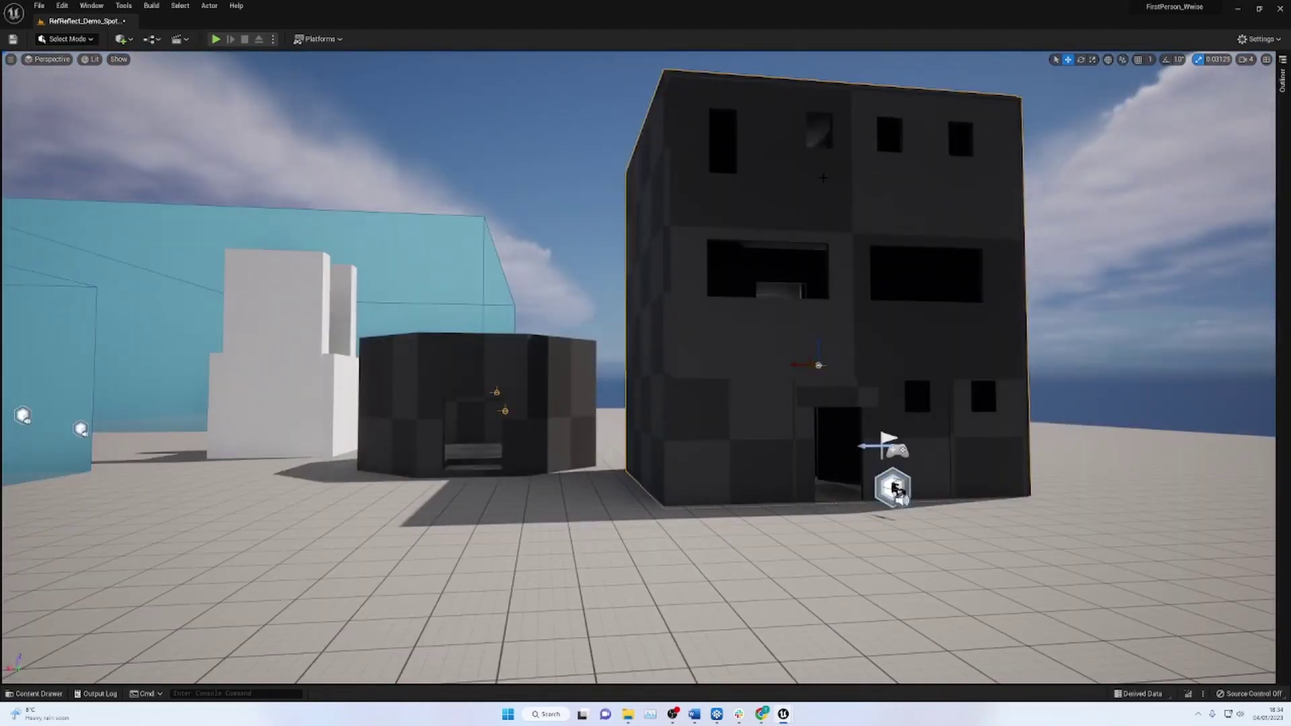
right_click_drag(816, 229, 398, 180)
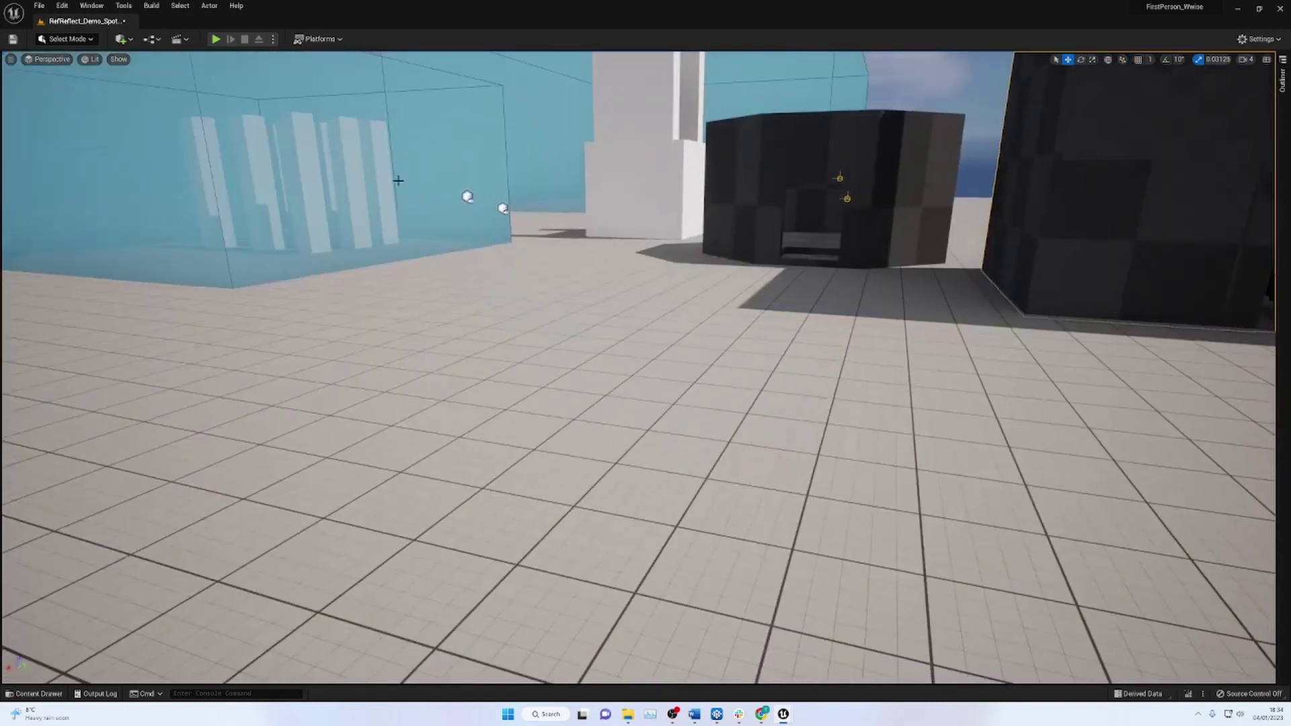
right_click_drag(1103, 237, 1047, 233)
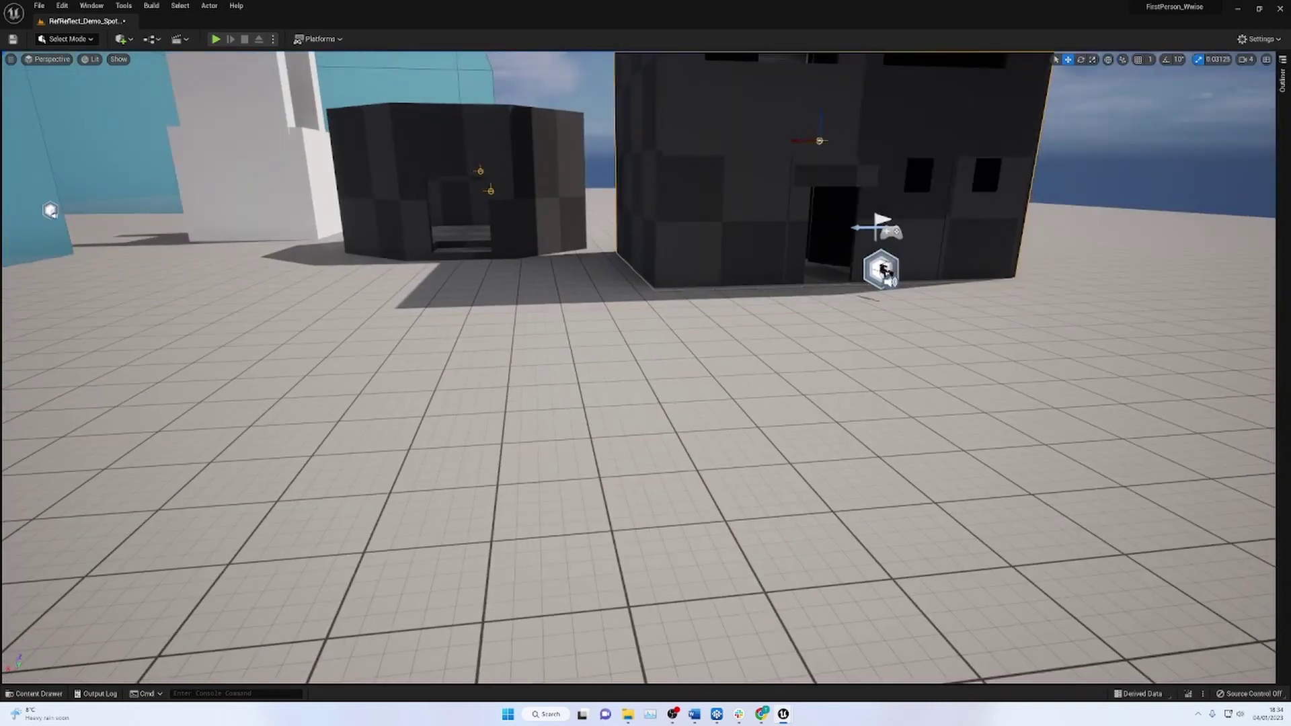
right_click_drag(185, 221, 378, 318)
left_click(257, 216)
left_click(269, 309)
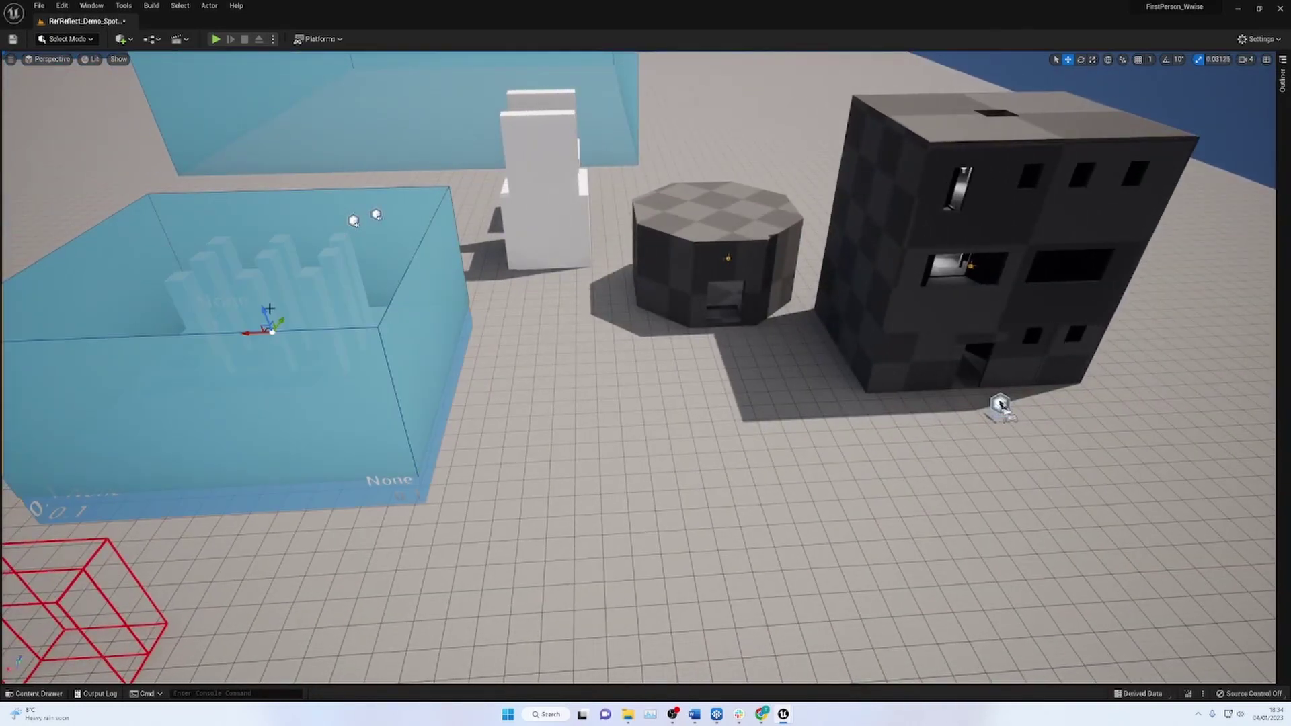
left_click_drag(279, 326, 1003, 412)
key("f")
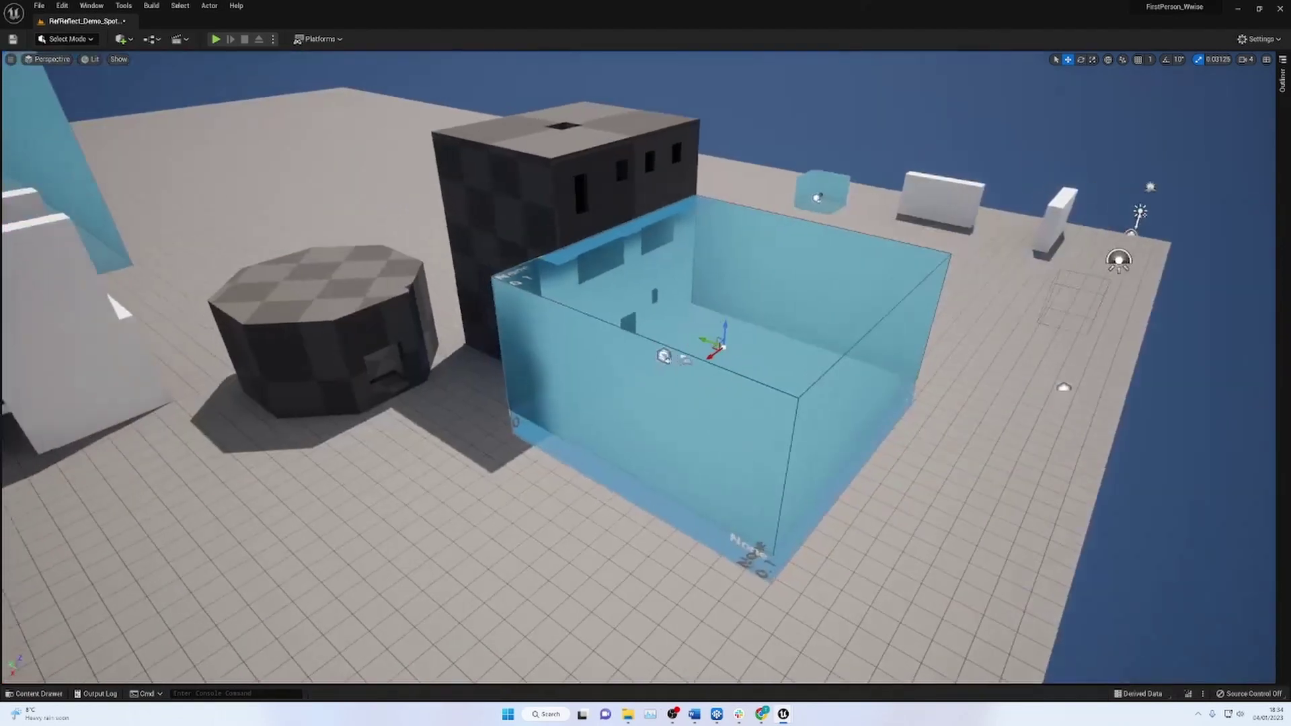
mouse_move(919, 370)
right_mouse_down()
mouse_move(968, 397)
mouse_move(920, 369)
right_mouse_up()
left_click_drag(845, 322, 866, 328)
Place an AkAcousticPortal at the building's entrance, orient it through the doorway, and scale it taller to cover the opening.
key("w")
right_click_drag(866, 327, 874, 359)
key("w")
left_click(121, 39)
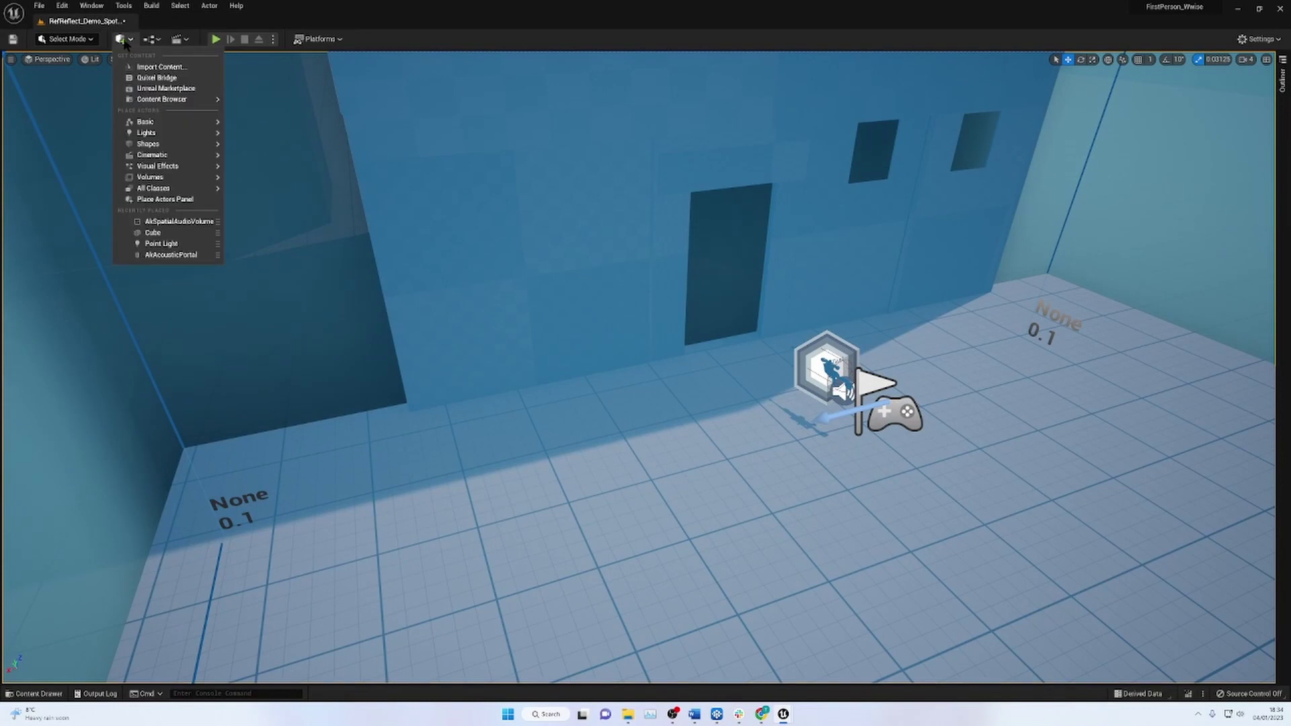
left_click(173, 255)
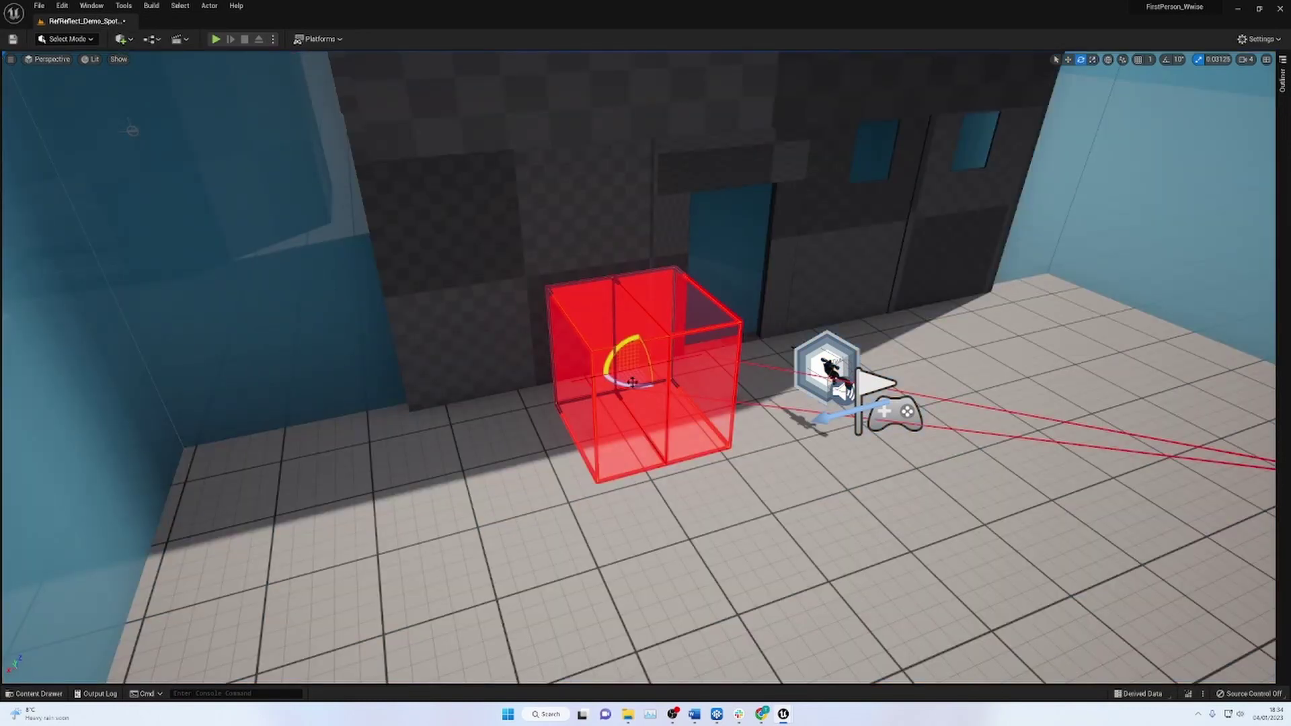
left_click_drag(632, 384, 730, 272)
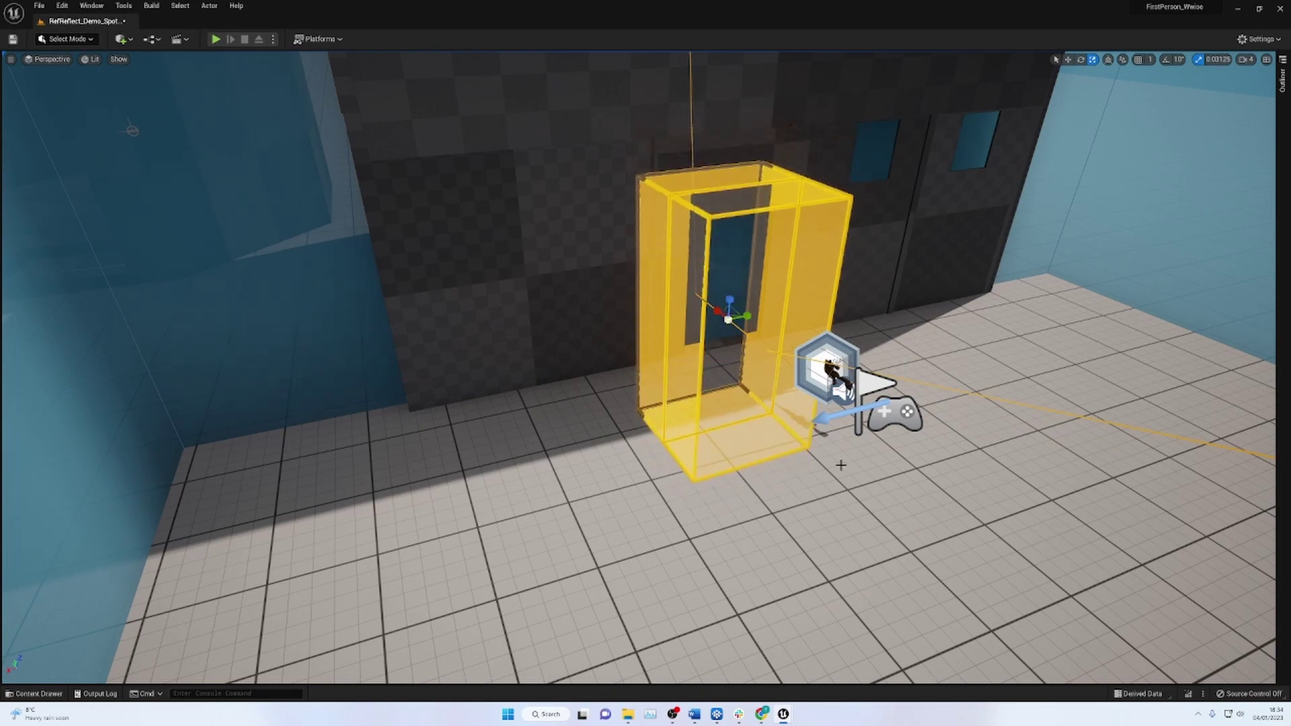
Move the ambient sound source from beside the white pillars into the spatial audio volume in front of the building.
right_click_drag(840, 465, 655, 382)
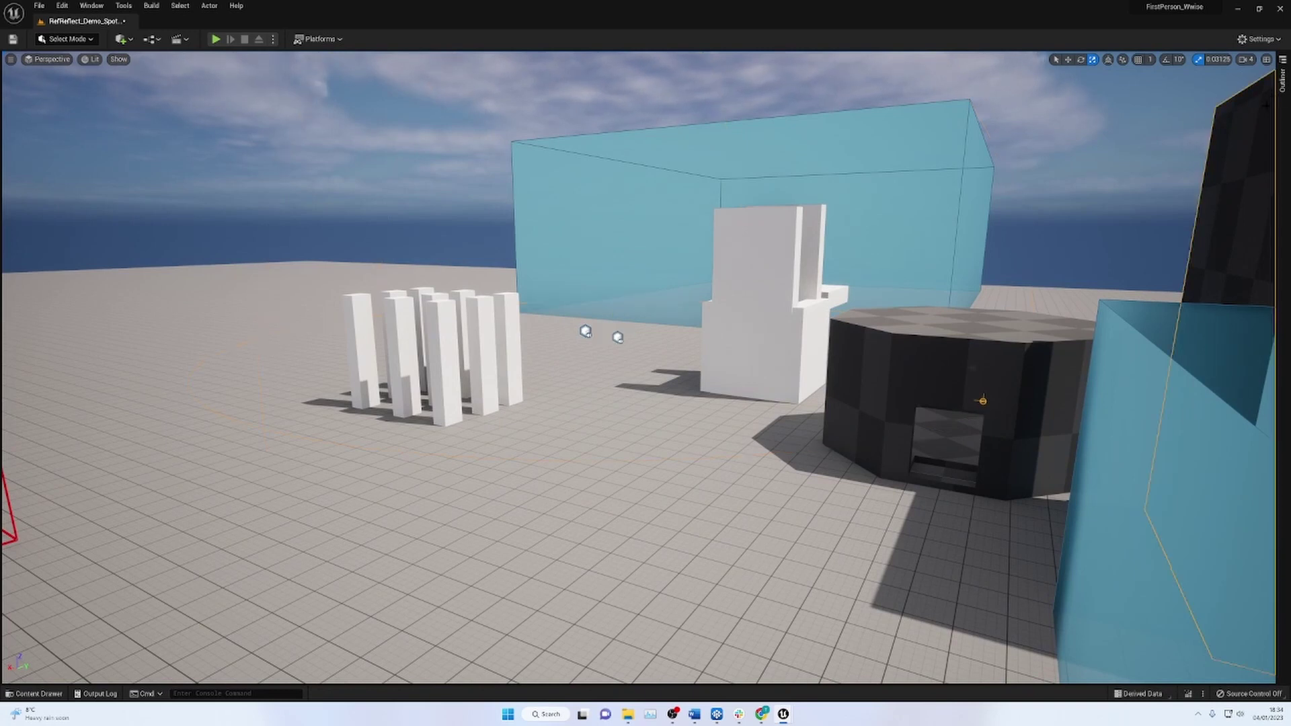
left_click(1283, 80)
left_click(618, 336)
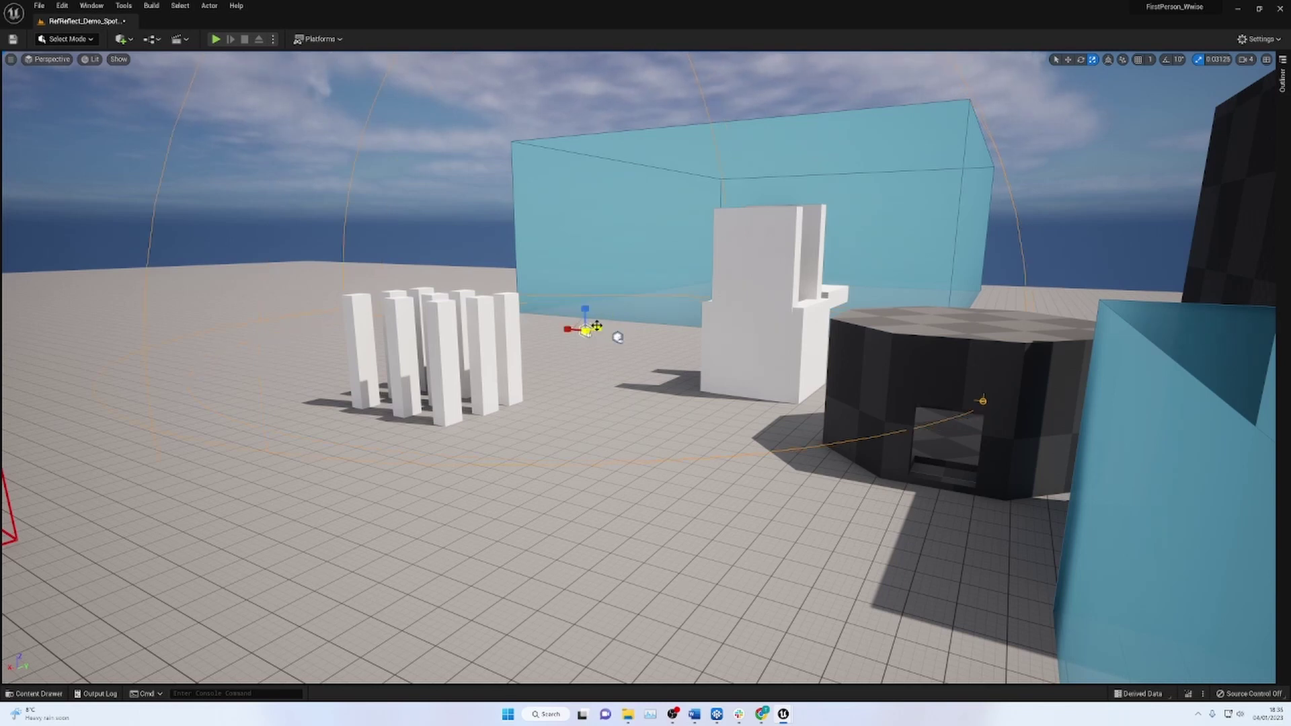
left_click_drag(482, 355, 1270, 657)
right_click_drag(1270, 656, 1288, 678)
right_click_drag(858, 394, 720, 501)
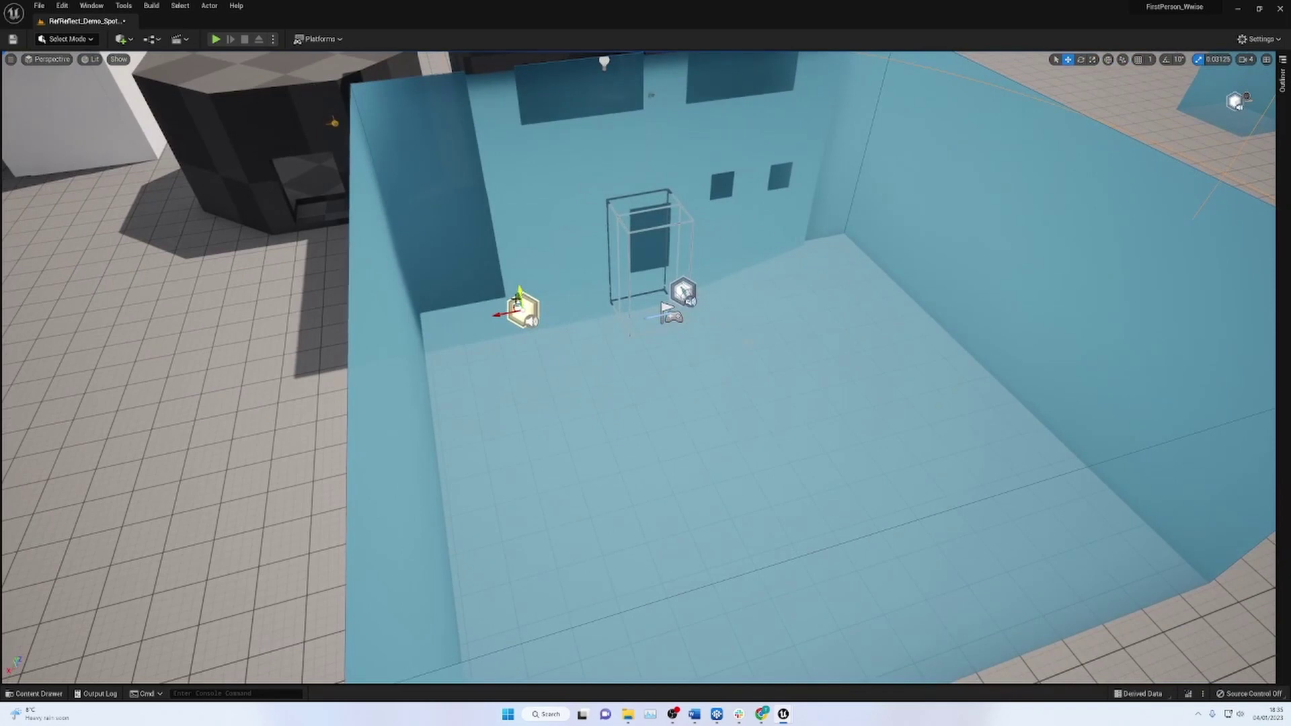
Set the late reverb aux bus of the spatial audio volume in front of the building to Long_Reverb.
left_click(871, 110)
left_click(1283, 84)
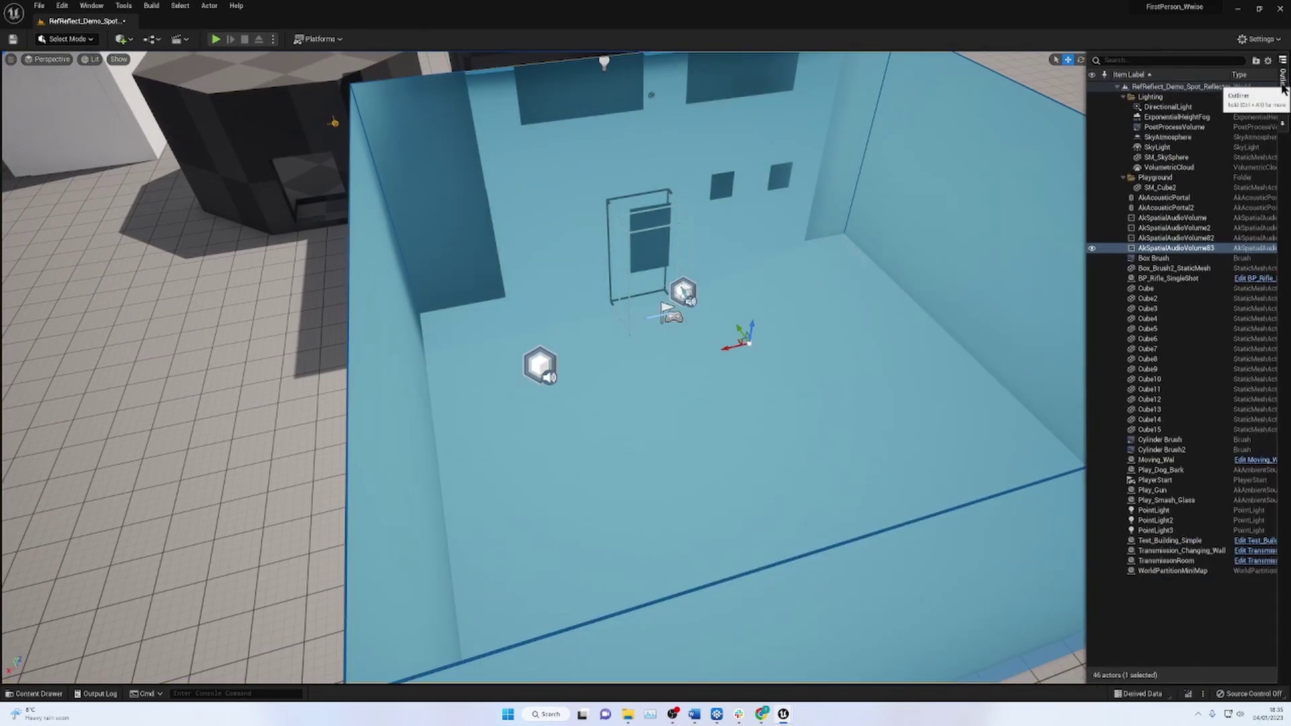
left_click(1283, 84)
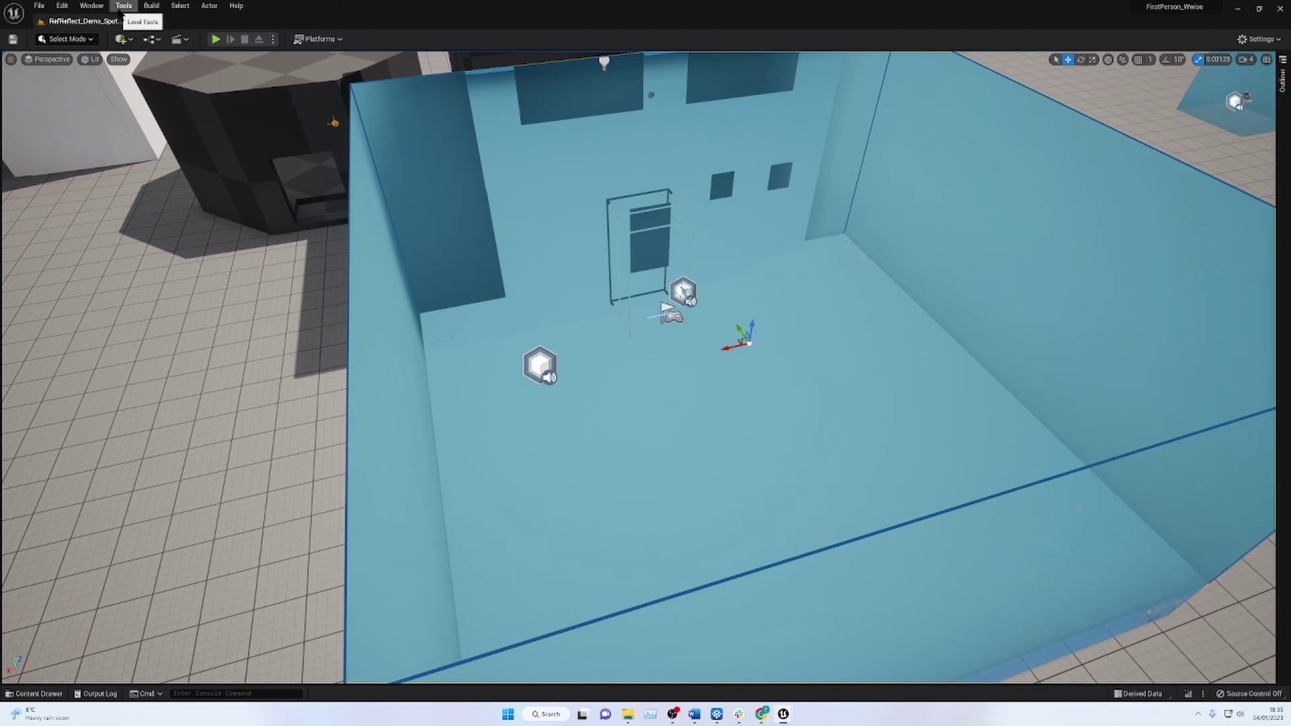
left_click(91, 6)
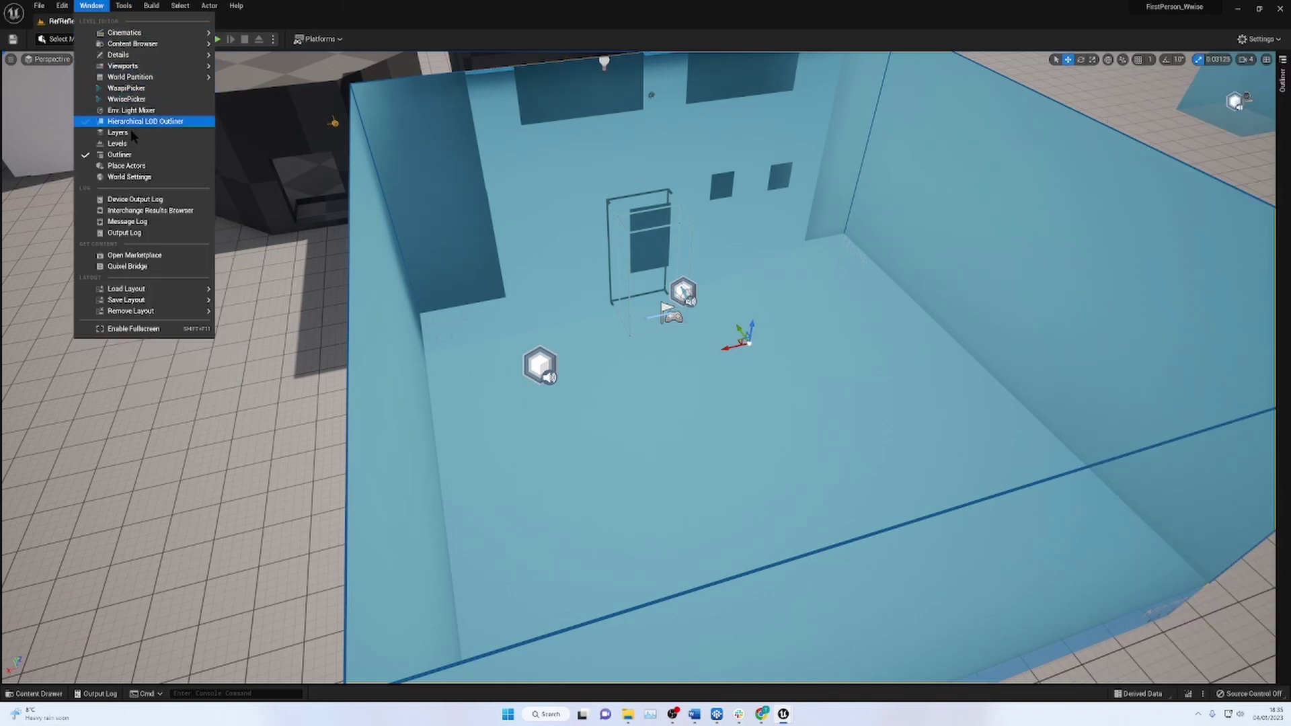
mouse_move(142, 54)
left_click(250, 61)
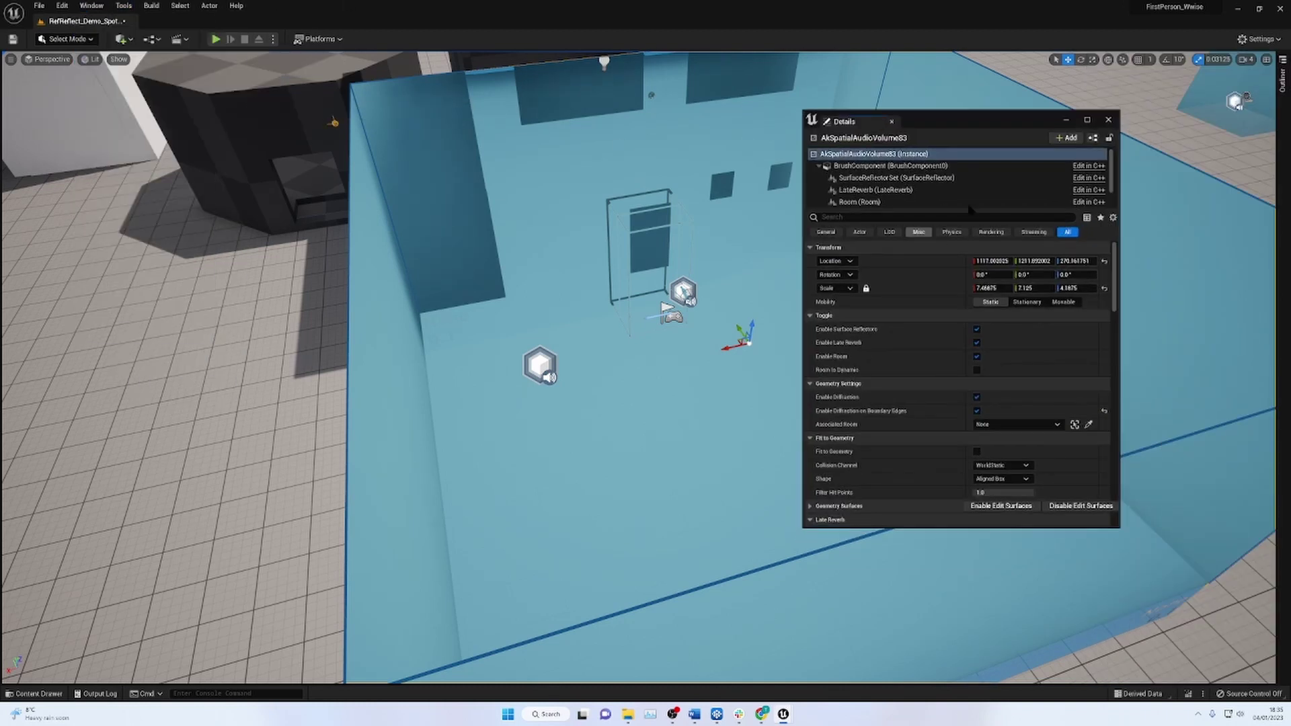
scroll(1045, 383, "down", 6)
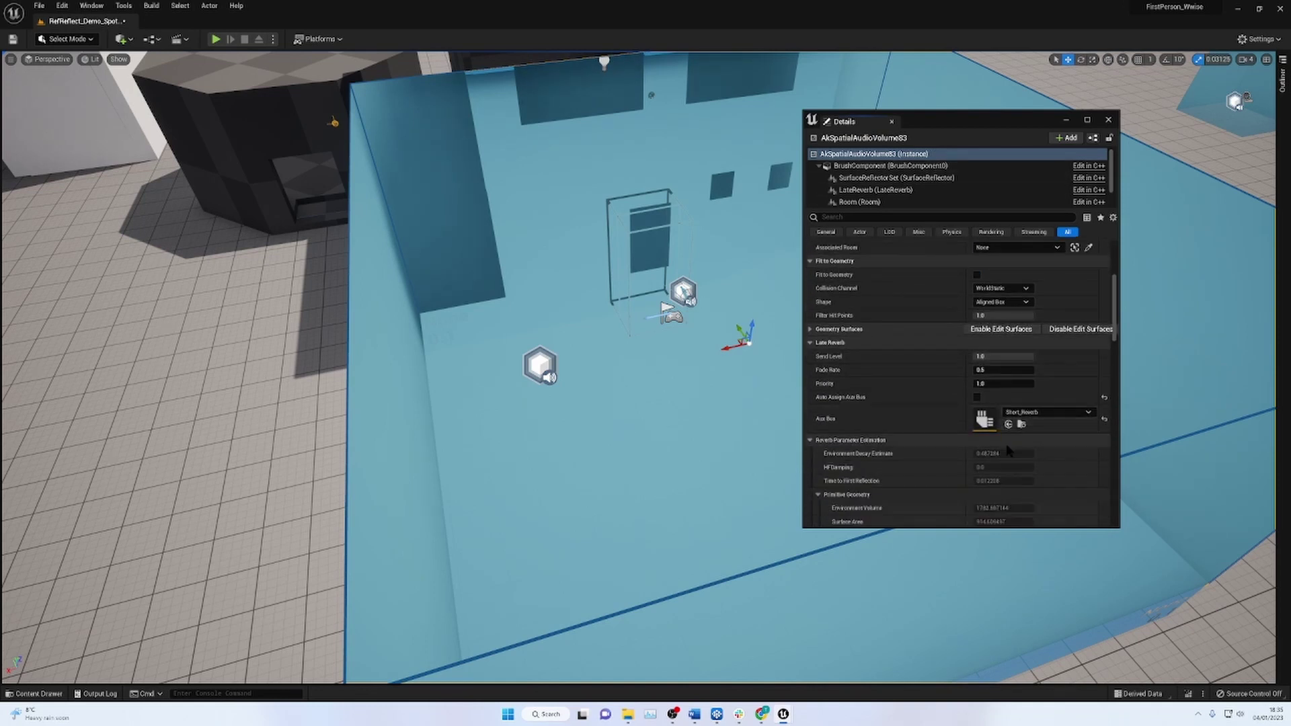
left_click(1045, 383)
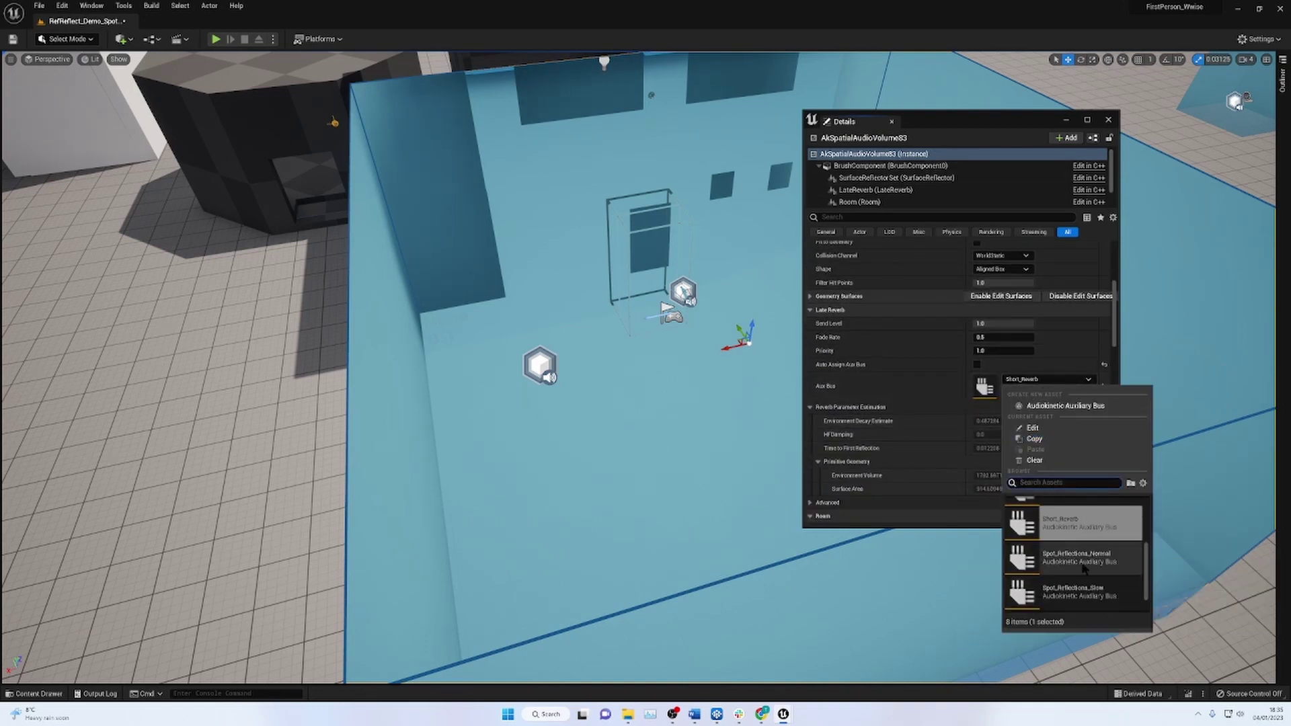
scroll(1088, 560, "up", 4)
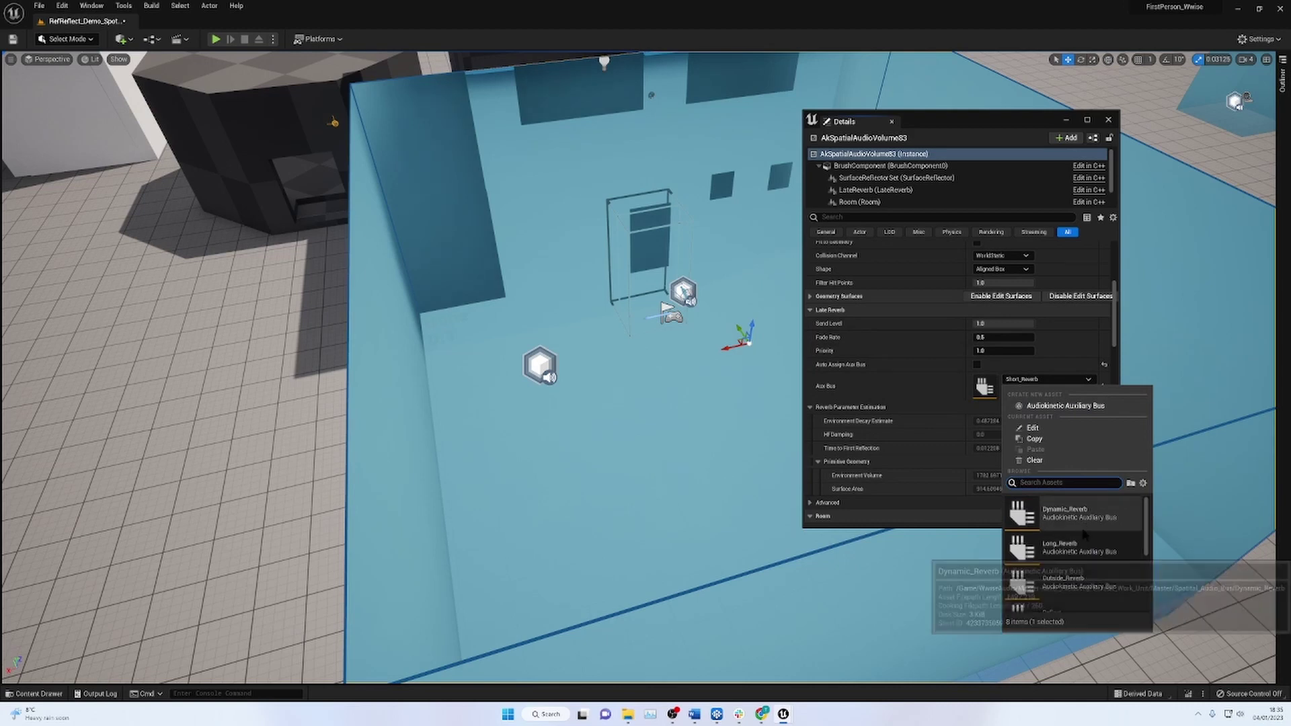
left_click(1076, 557)
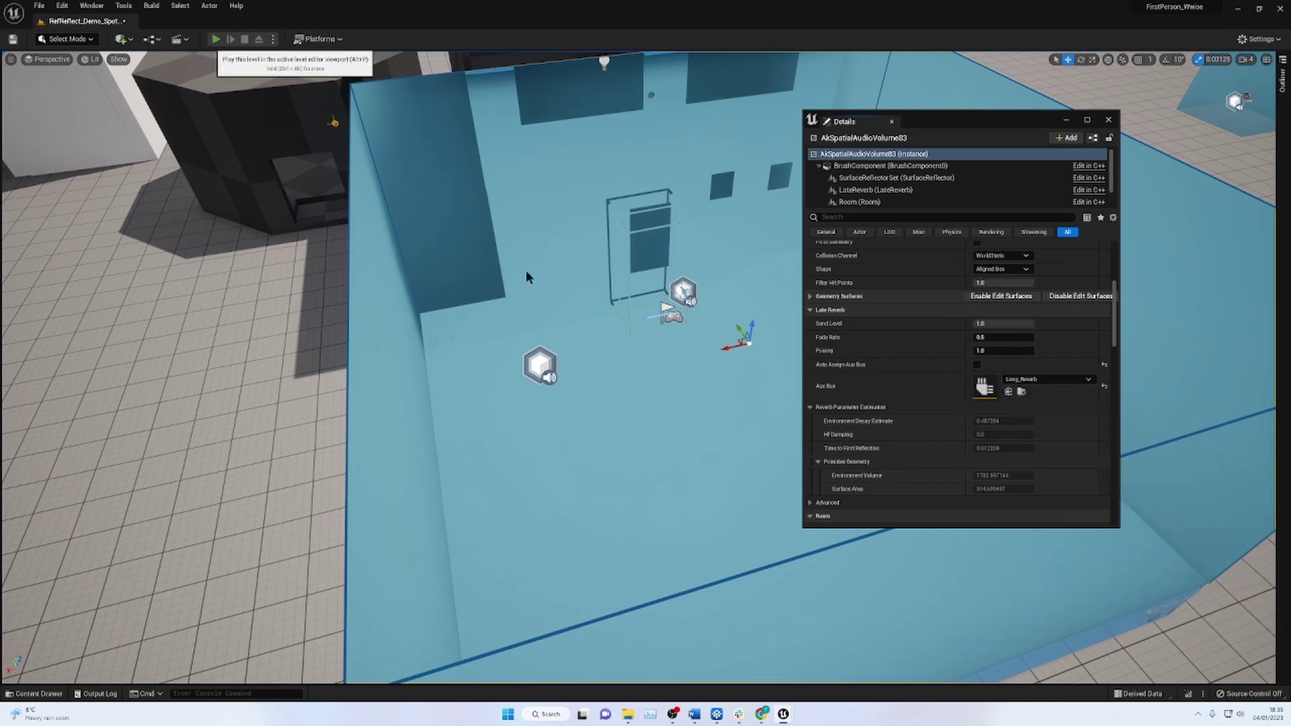
Play the level and fire the rifle in the outside volume to hear its reverb while approaching the building.
left_click(215, 39)
key("w")
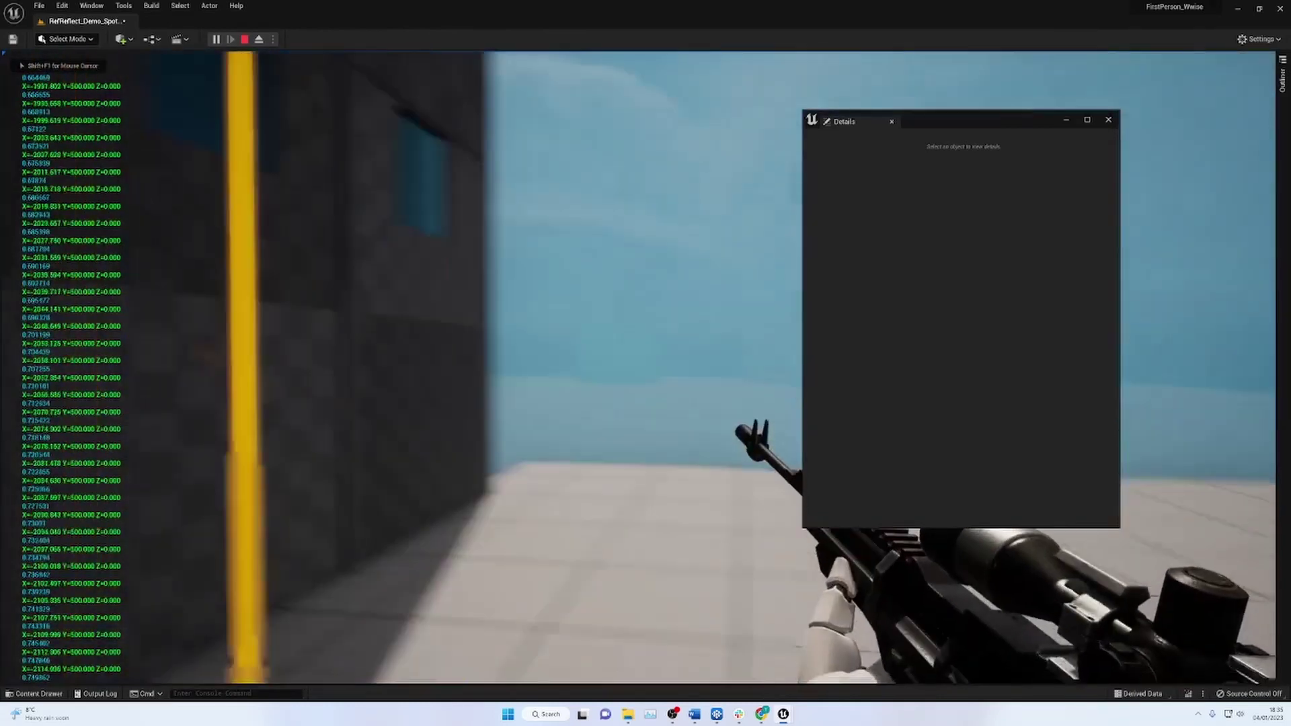
key("shift+F1")
left_click(1136, 316)
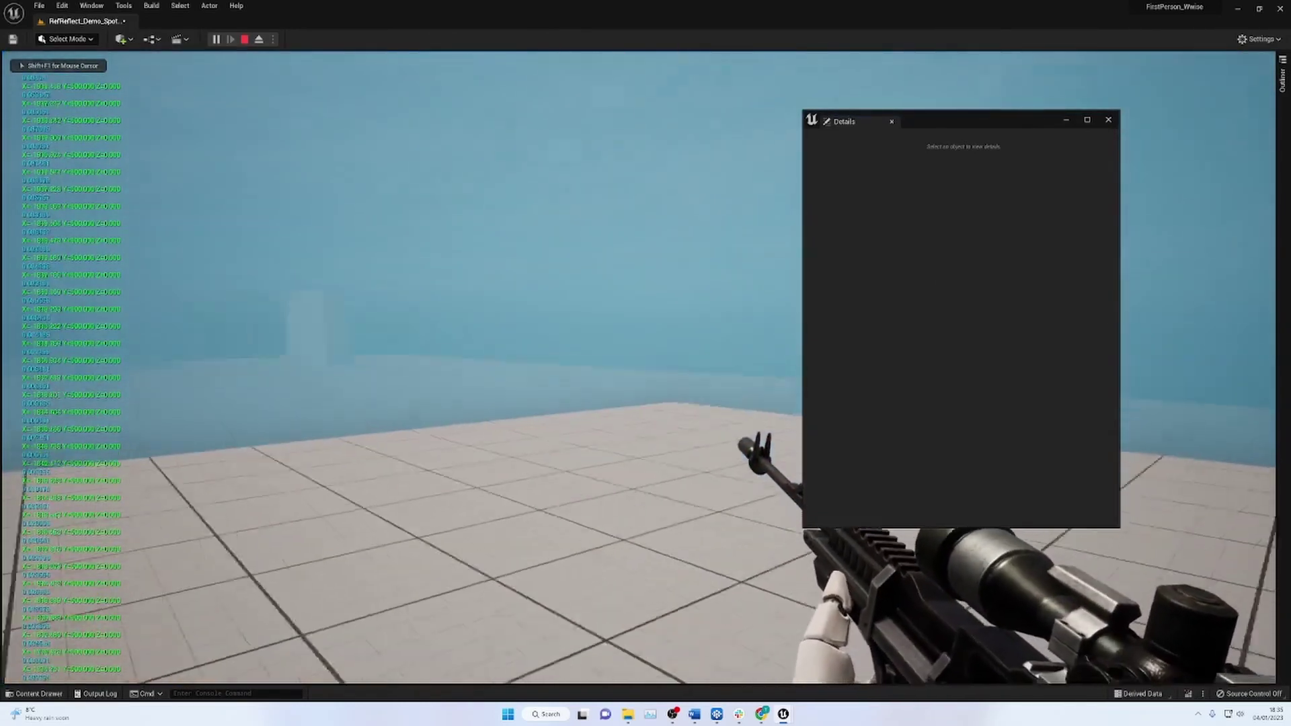
key("shift+F1")
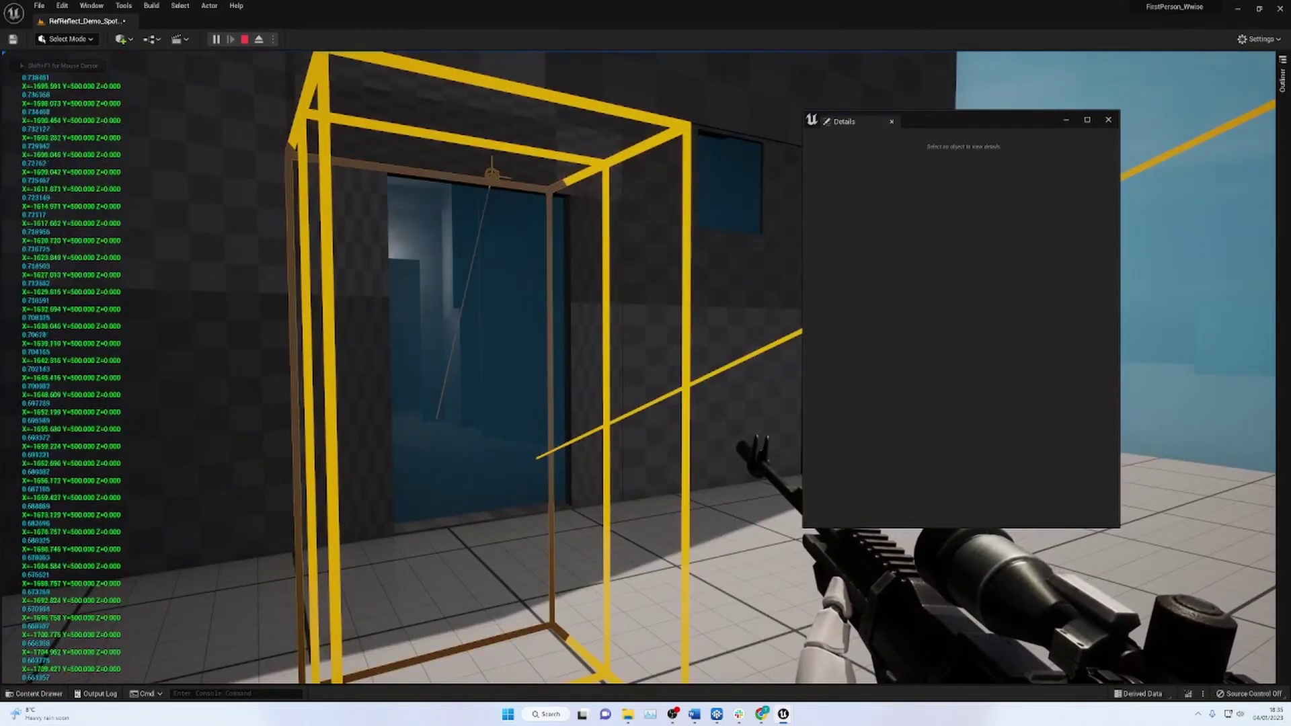
Walk through the entrance portal into the building and fire the rifle near the doorway to check the indoor sound.
key("w")
key("w")
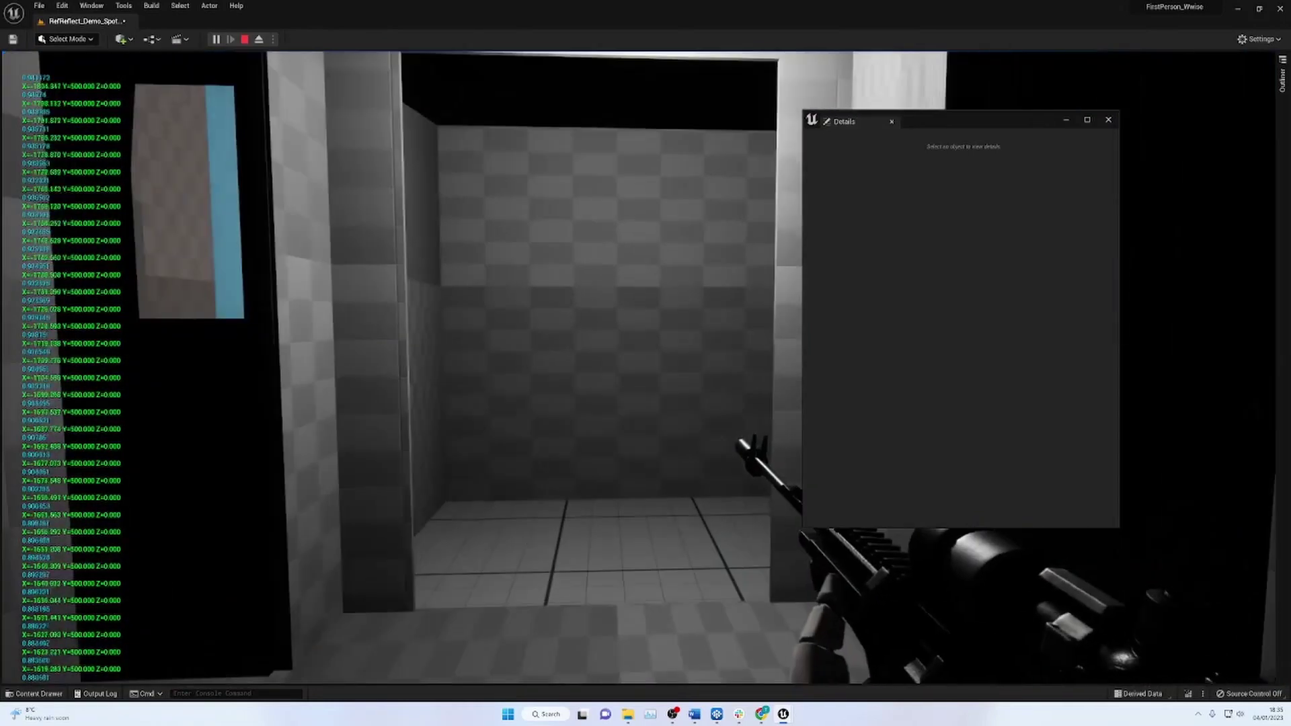
key("w")
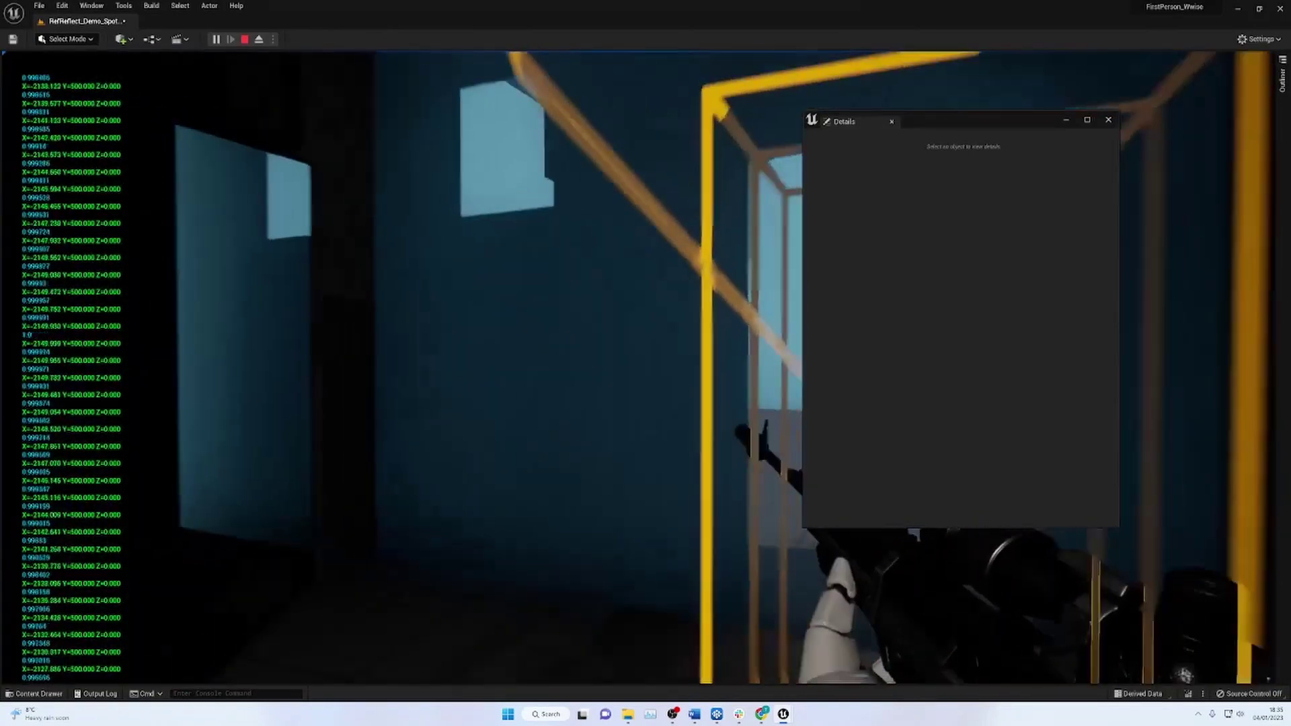
key("w")
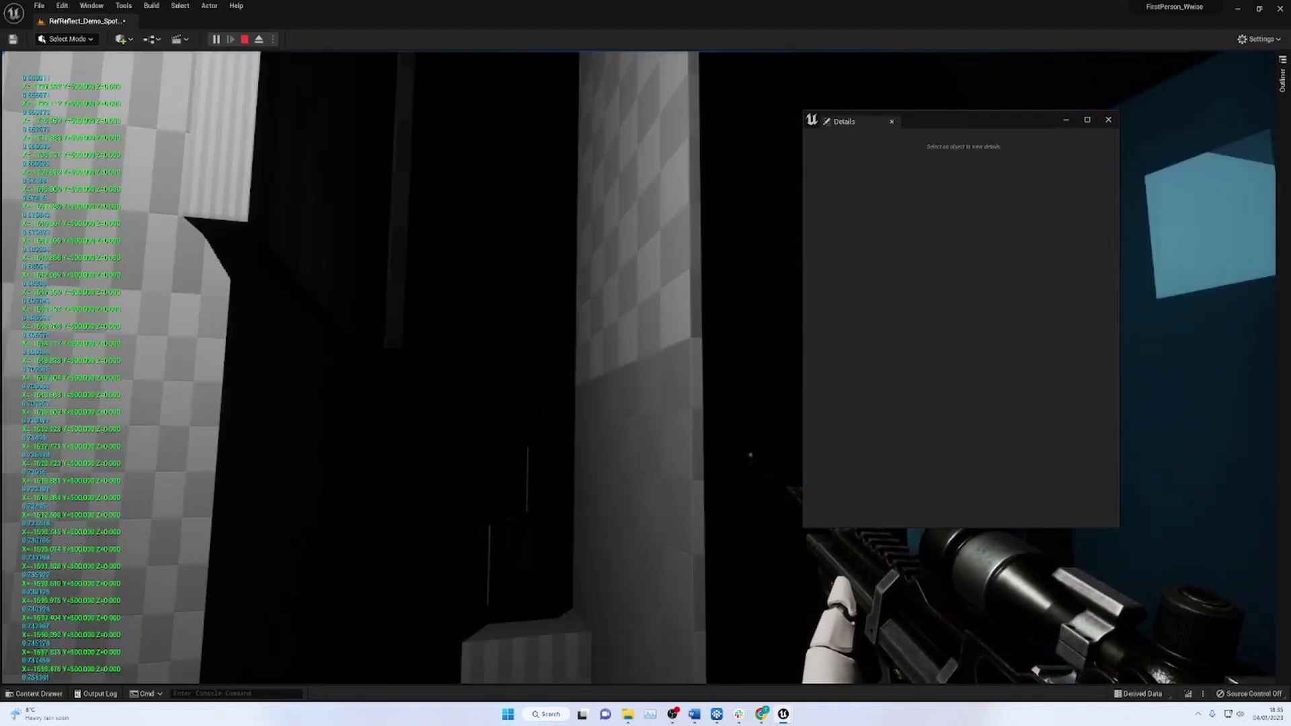
left_click(638, 368)
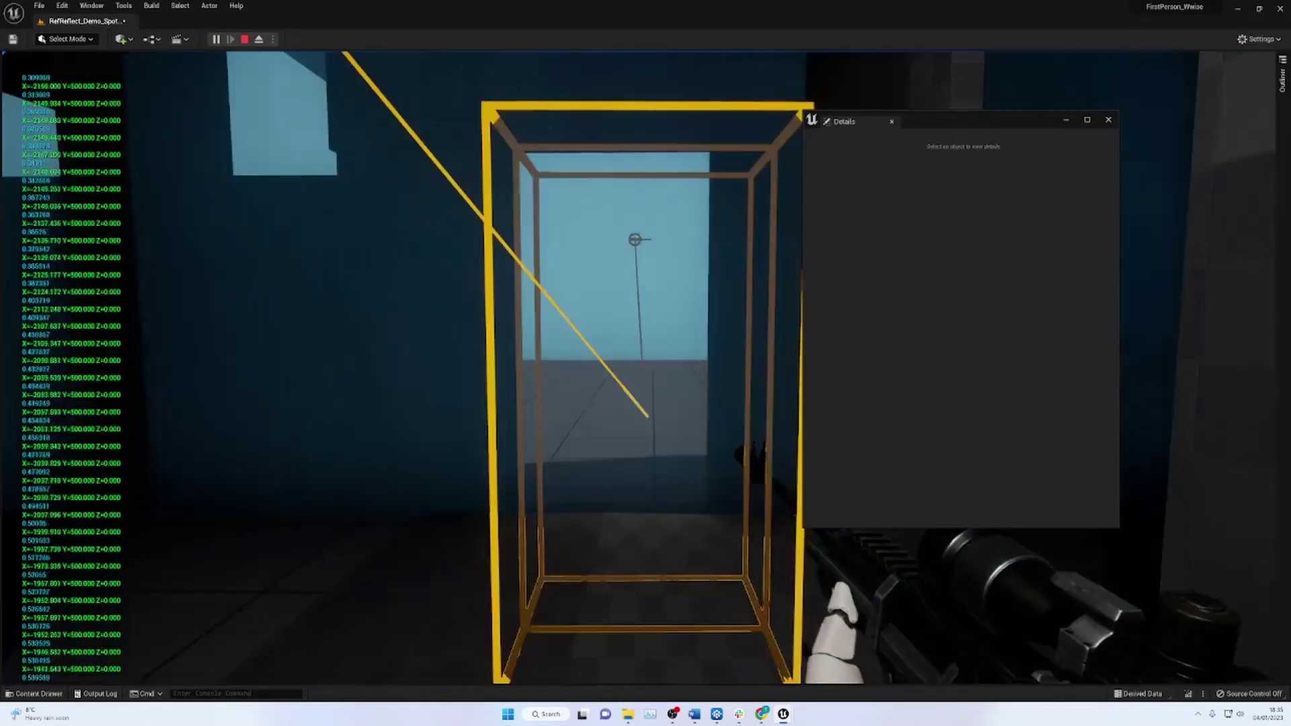
key("shift+F1")
left_click(817, 270)
left_click(767, 275)
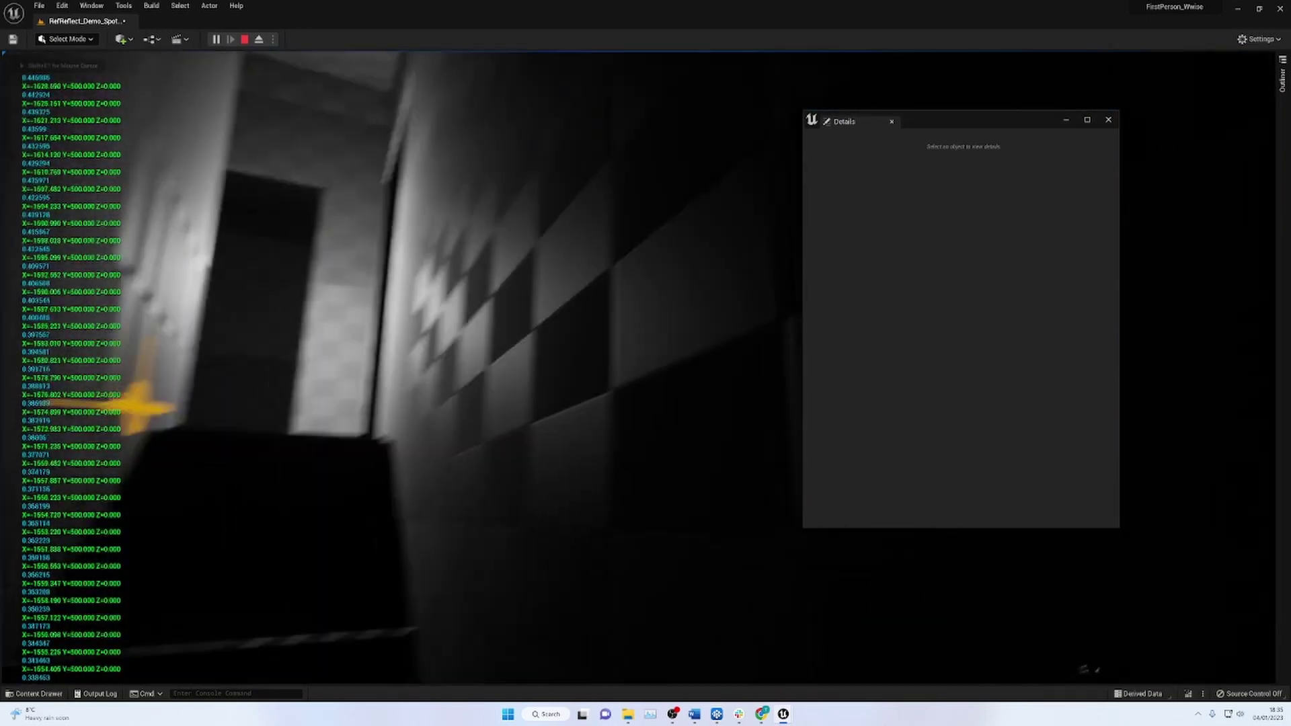
Explore the building's stairs, corridors and inner rooms to hear how the sound carries through its geometry.
key("w")
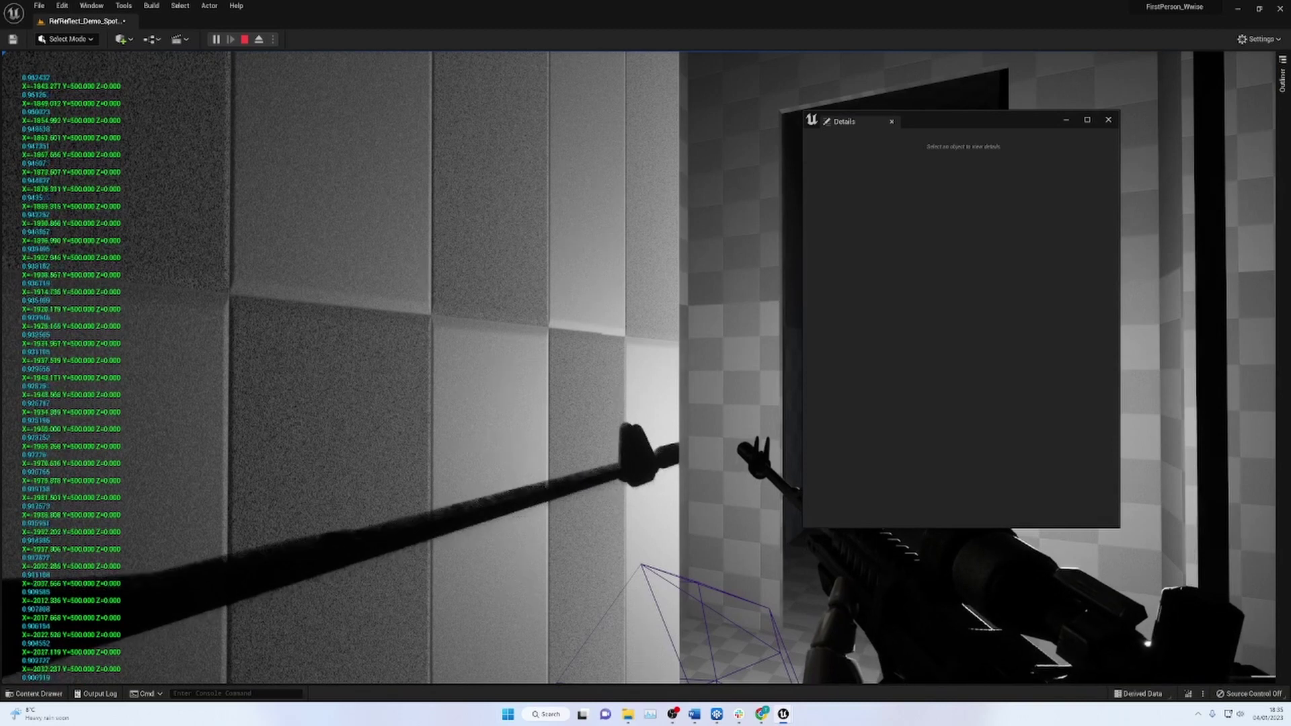
key("w")
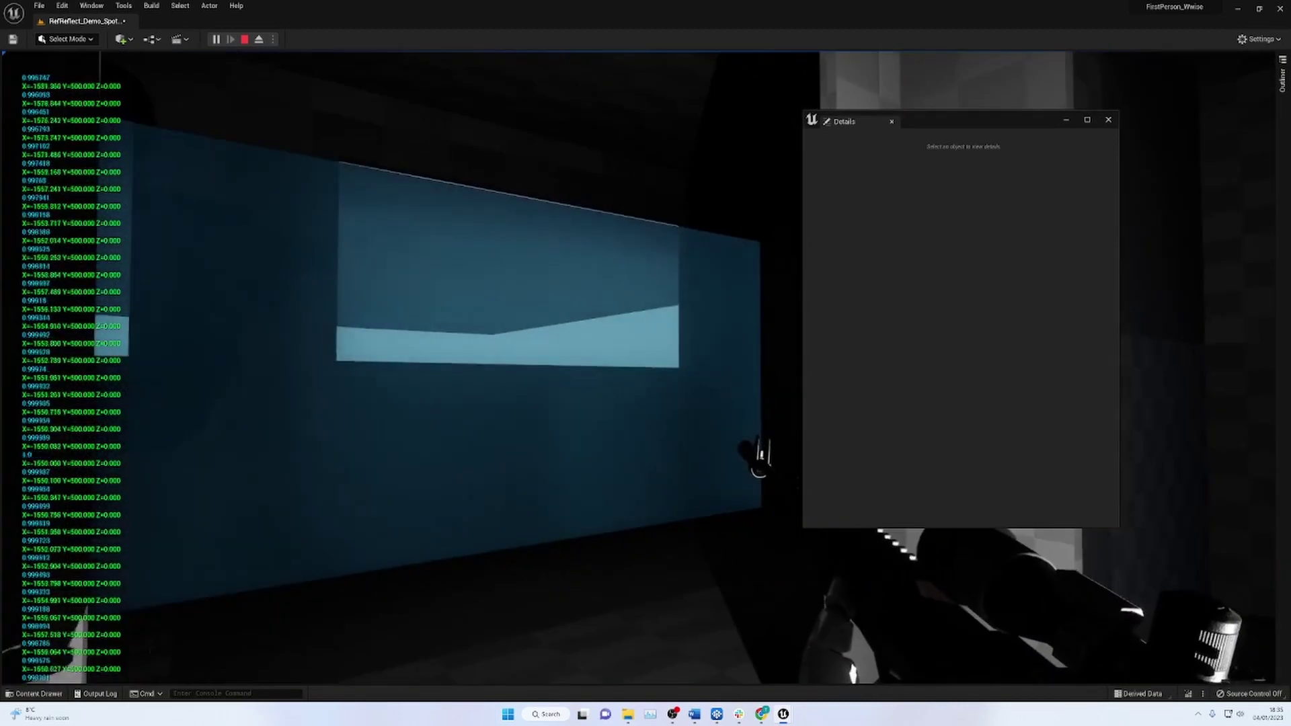
key("s")
key("w")
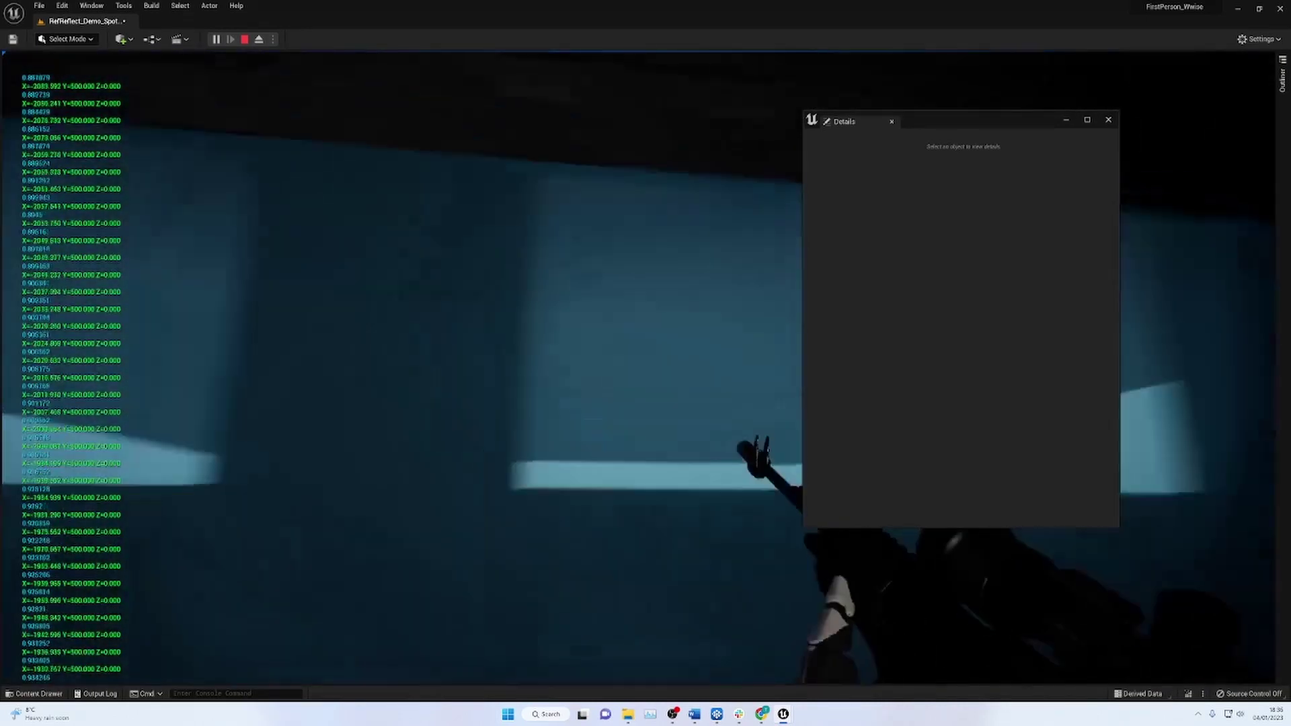
key("w")
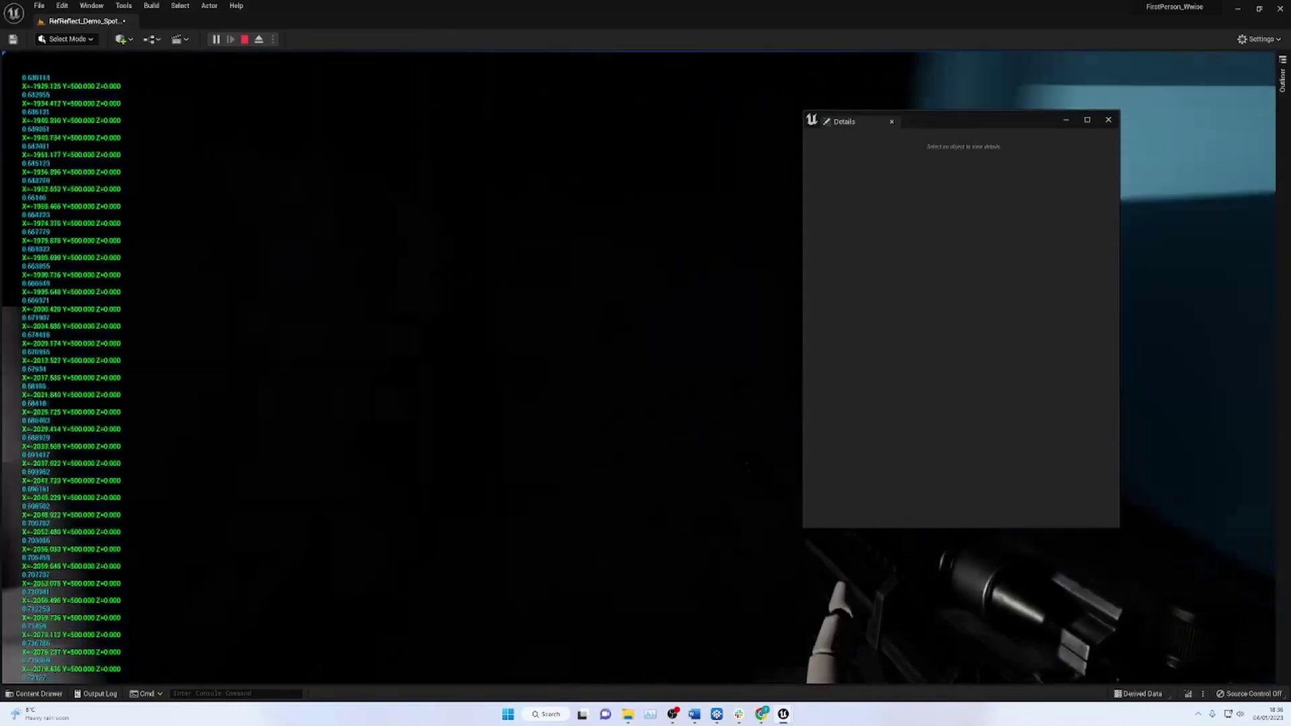
key("w")
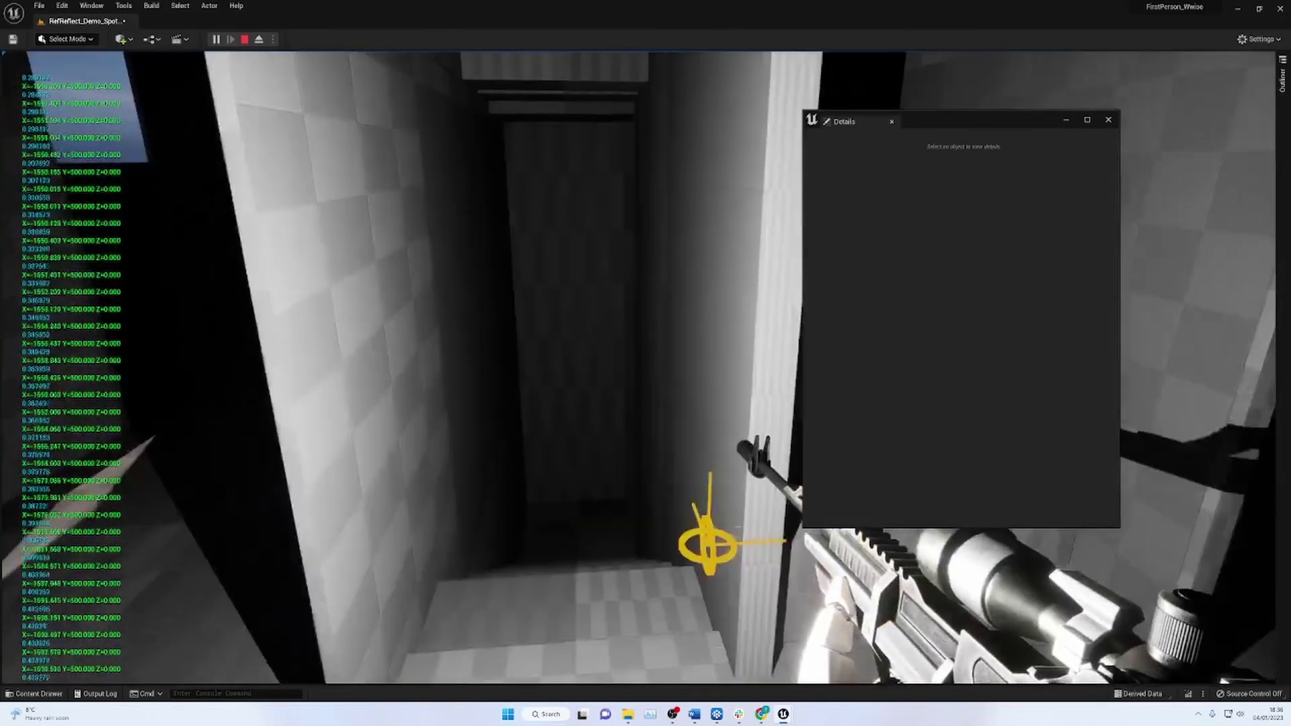
key("w")
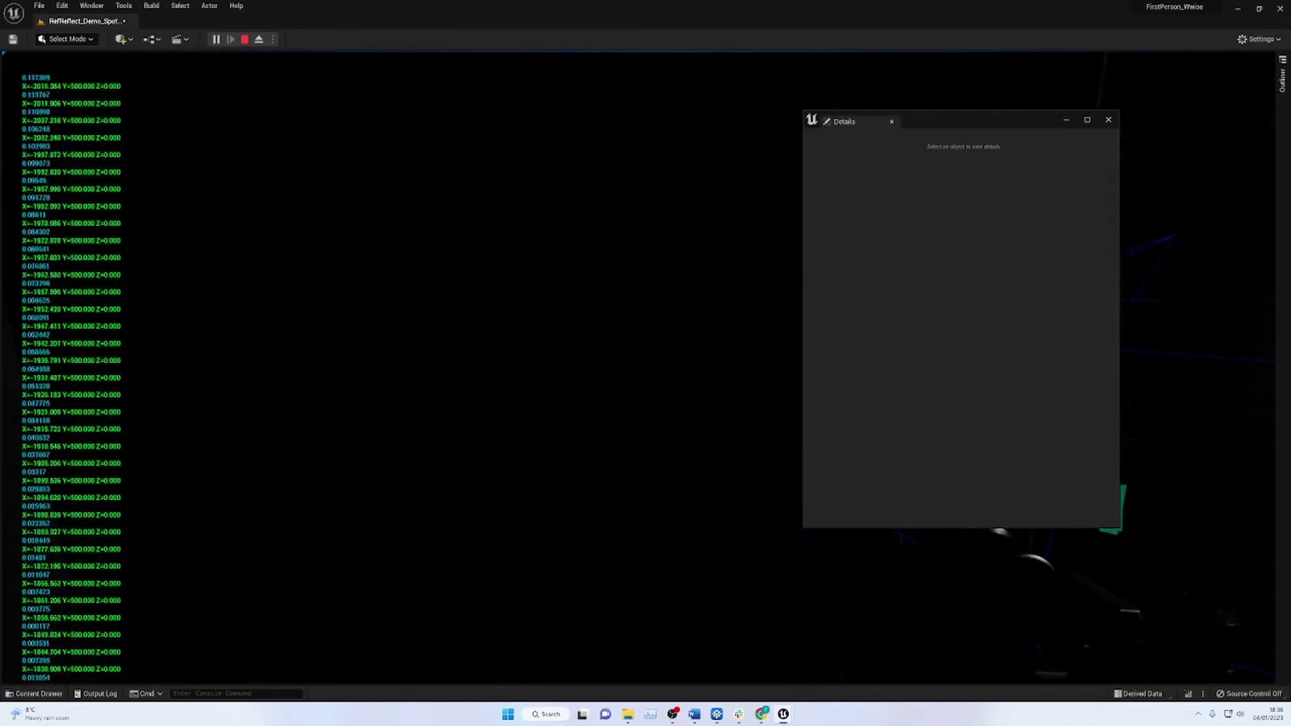
key("w")
key("w")
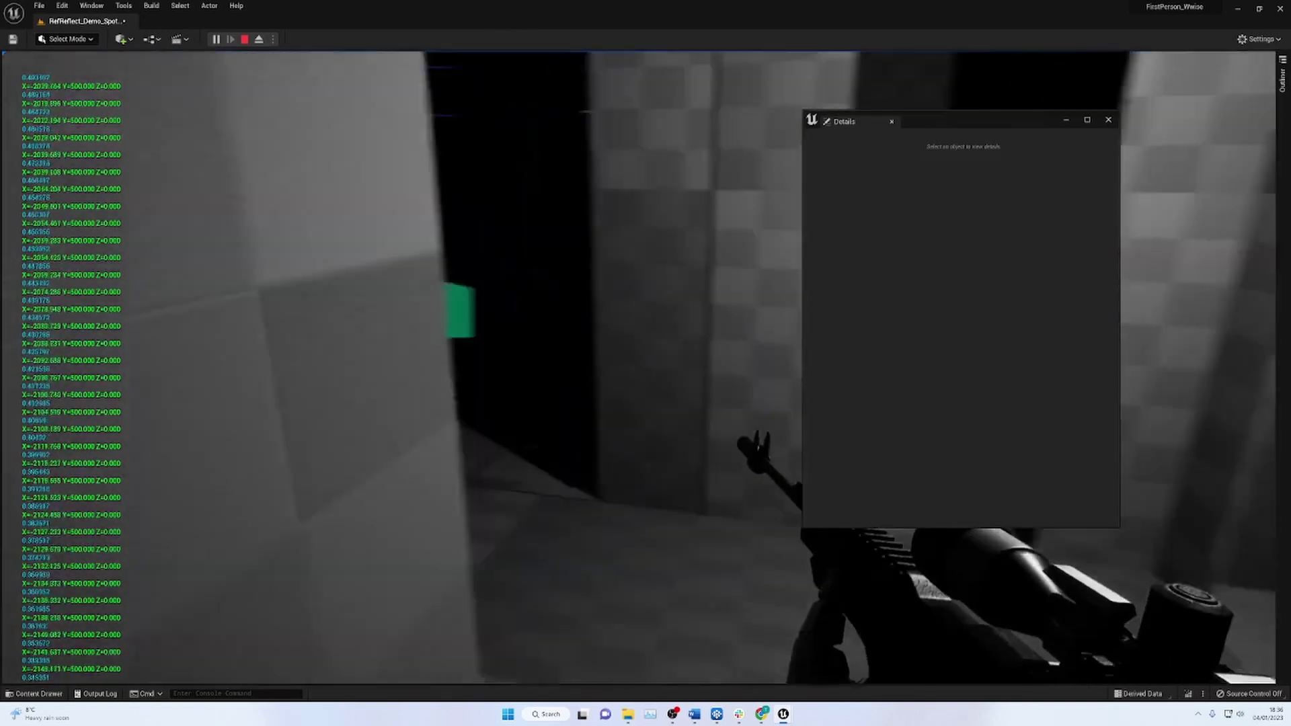
key("w")
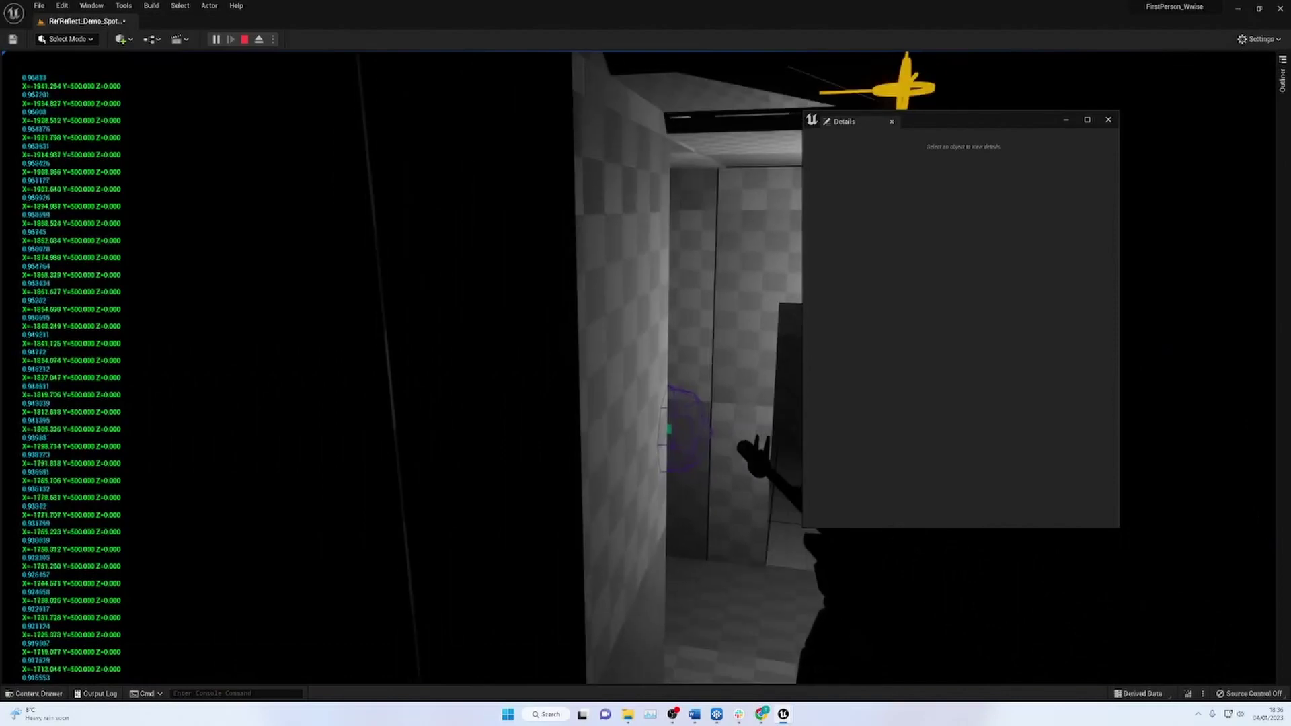
Walk out through the entrance portal and back inside, firing the rifle on both sides, and end the play session.
key("w")
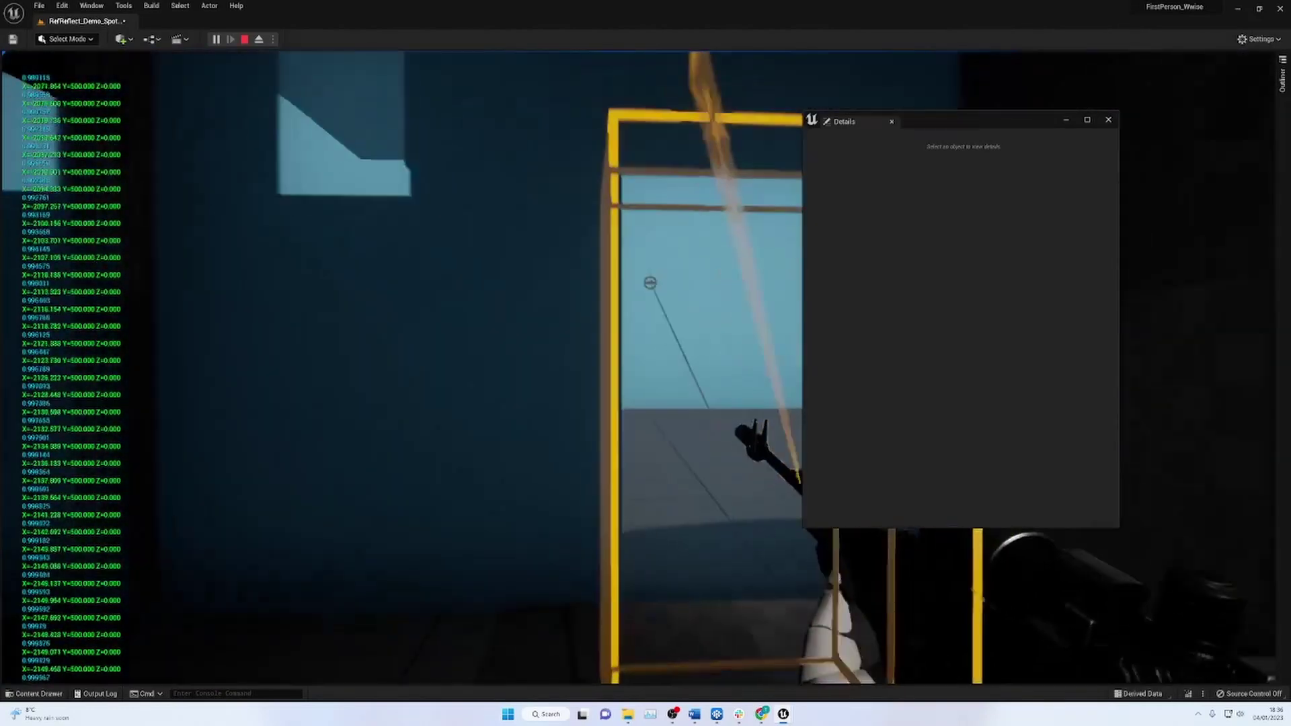
key("w")
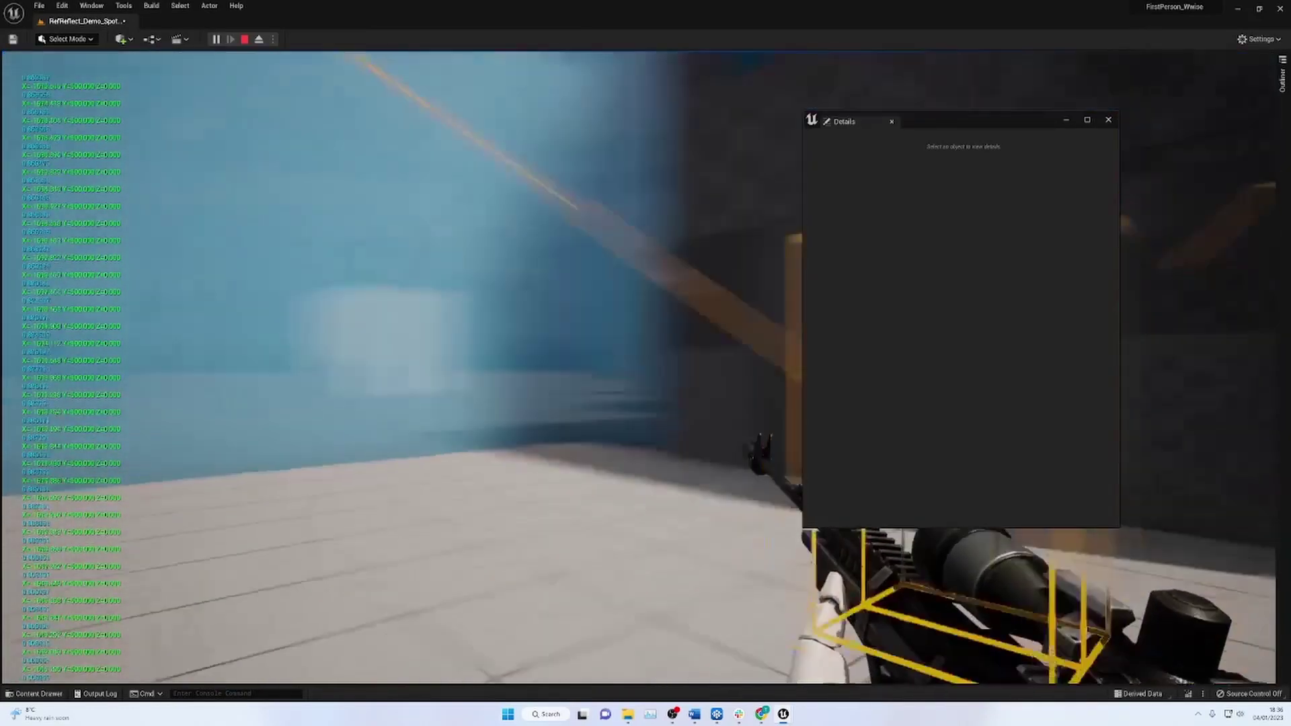
key("s")
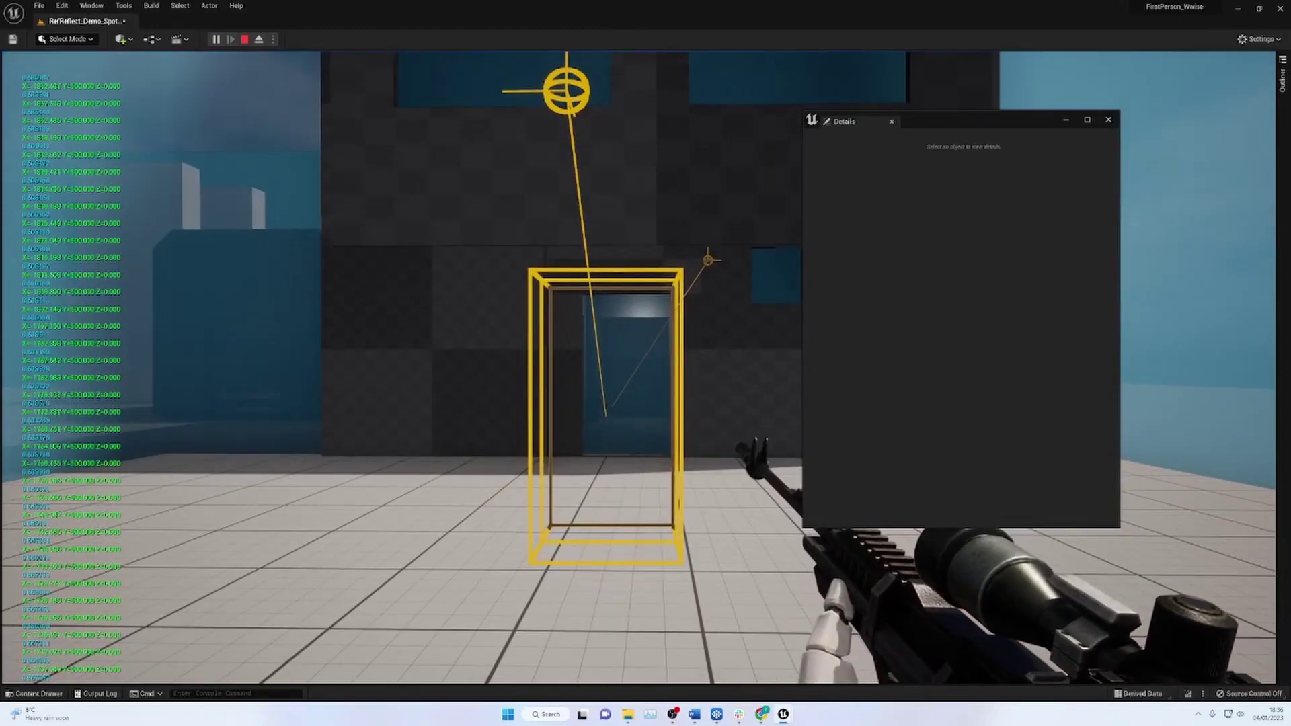
left_click(733, 269)
key("w")
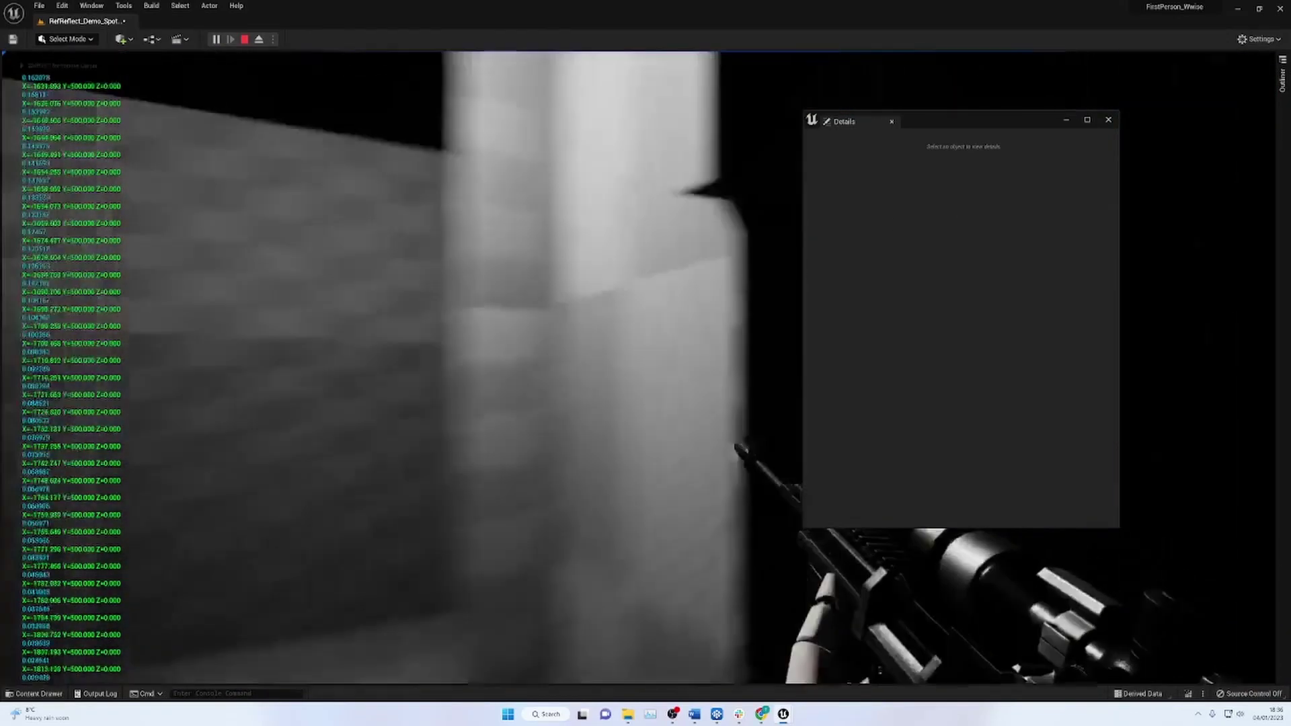
key("shift+F1")
left_click(639, 367)
key("s")
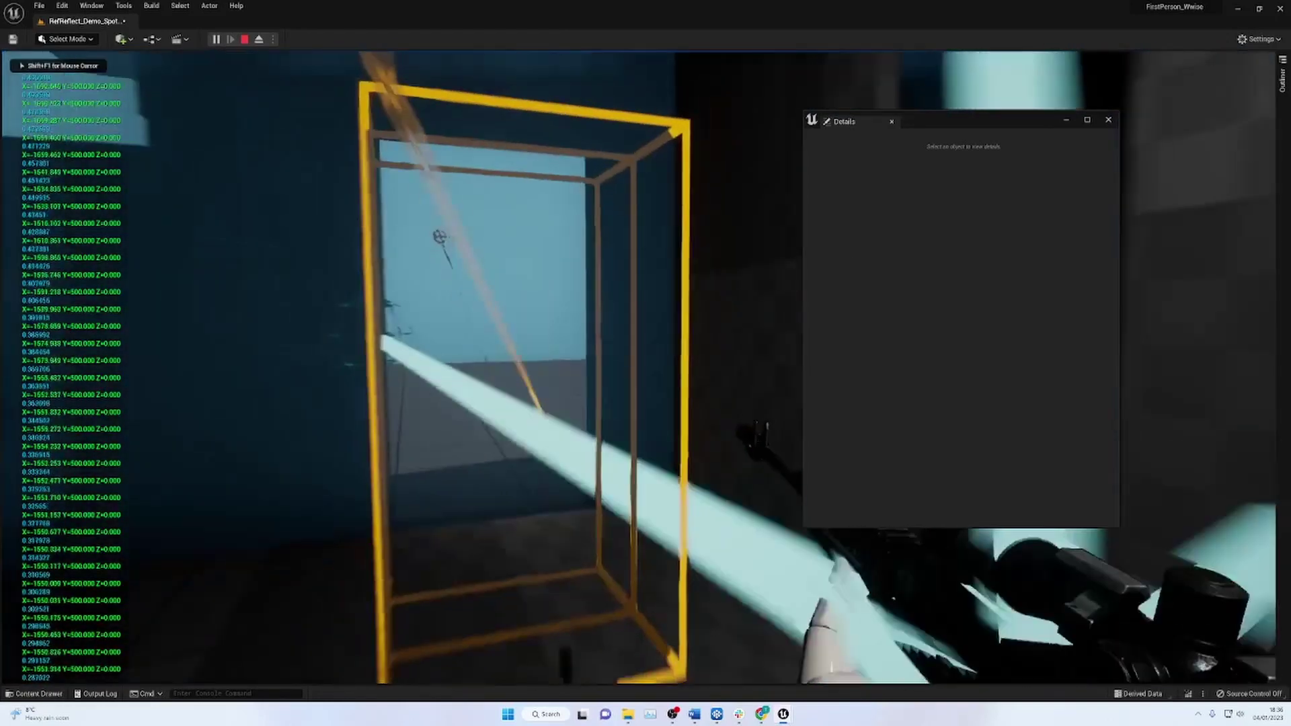
left_click(639, 368)
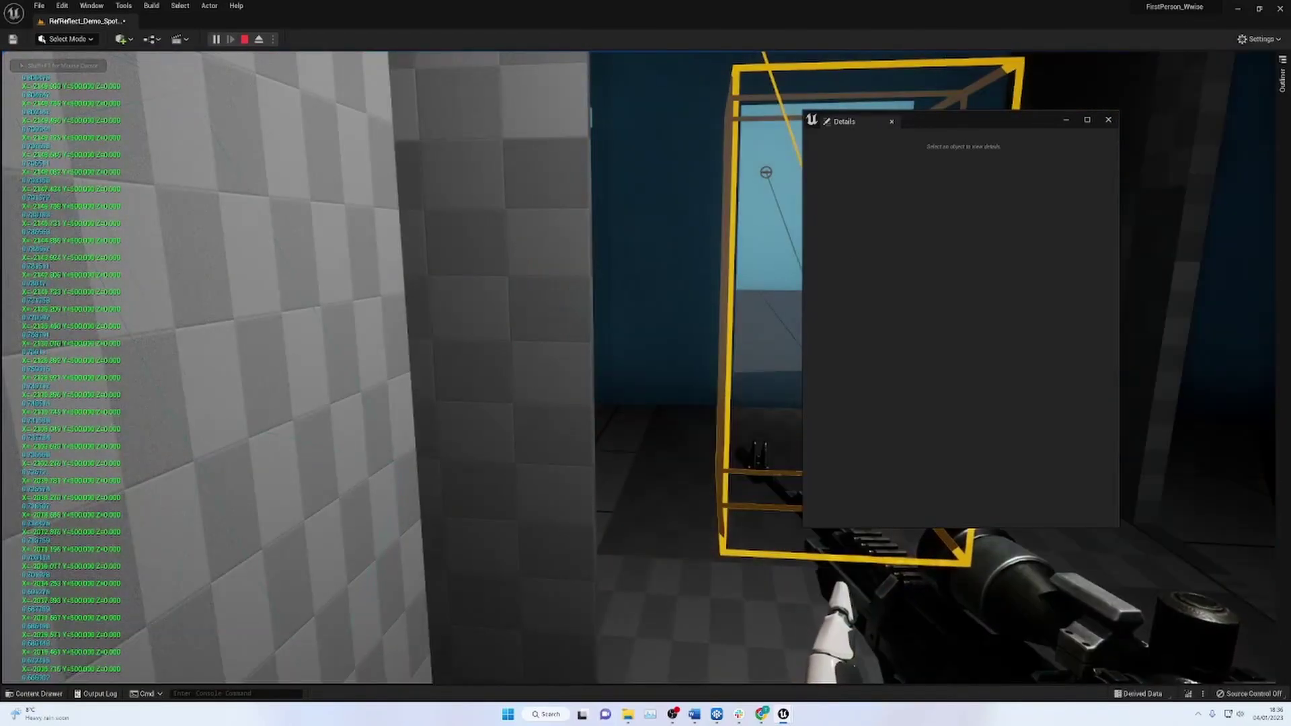
key("Escape")
Move the floating property window clear of the volume and select the Test_Building_Simple building.
key("s")
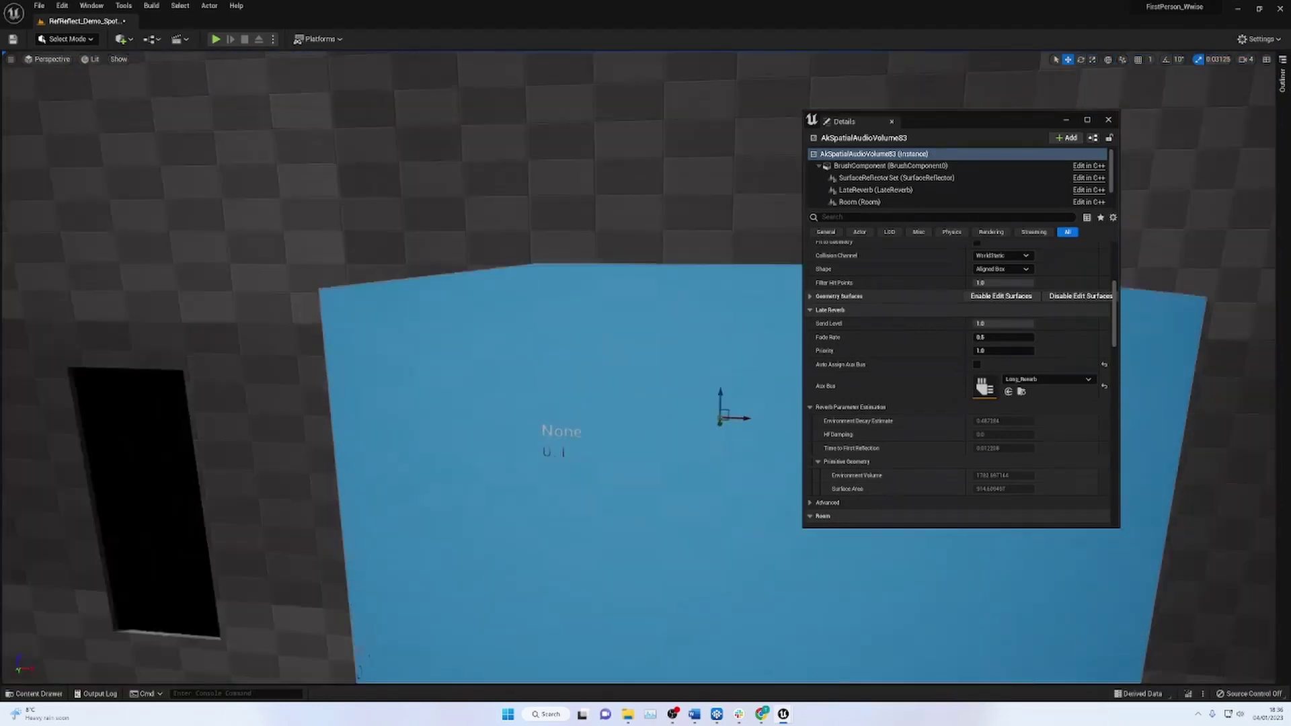
key("d")
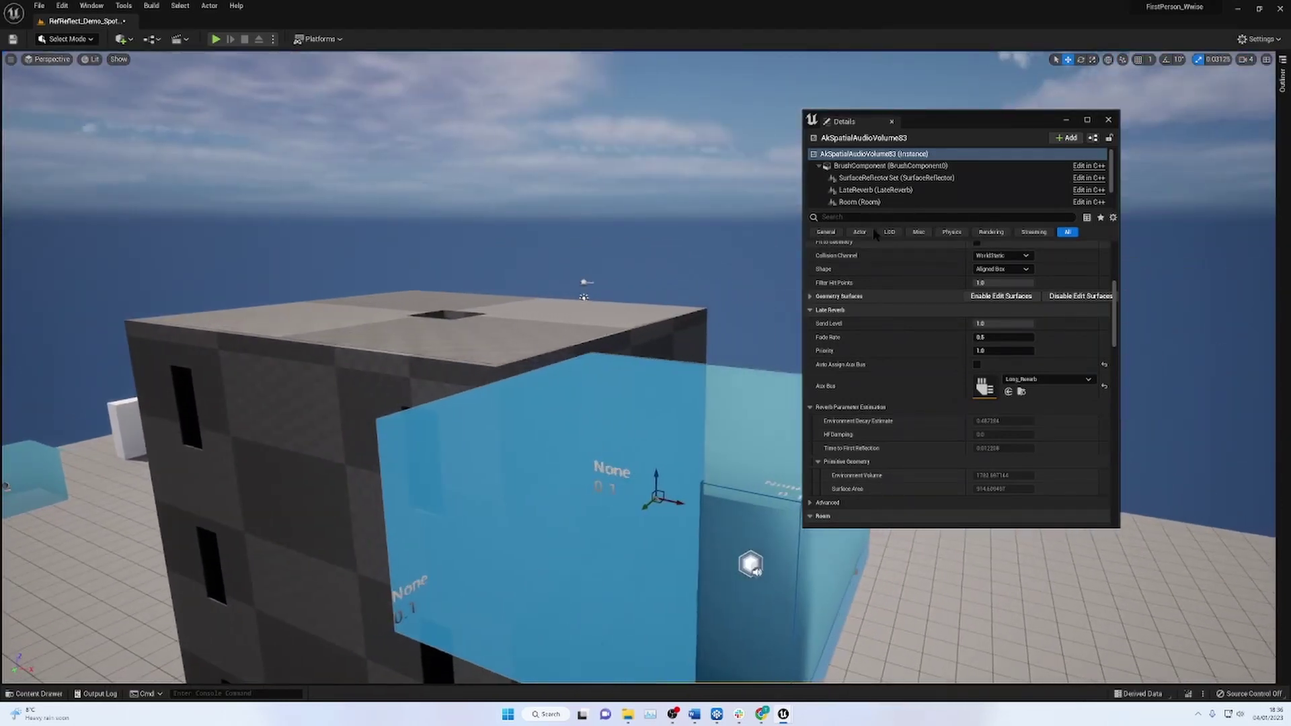
left_click_drag(951, 122, 1181, 159)
right_click_drag(794, 269, 471, 322)
key("d")
key("d")
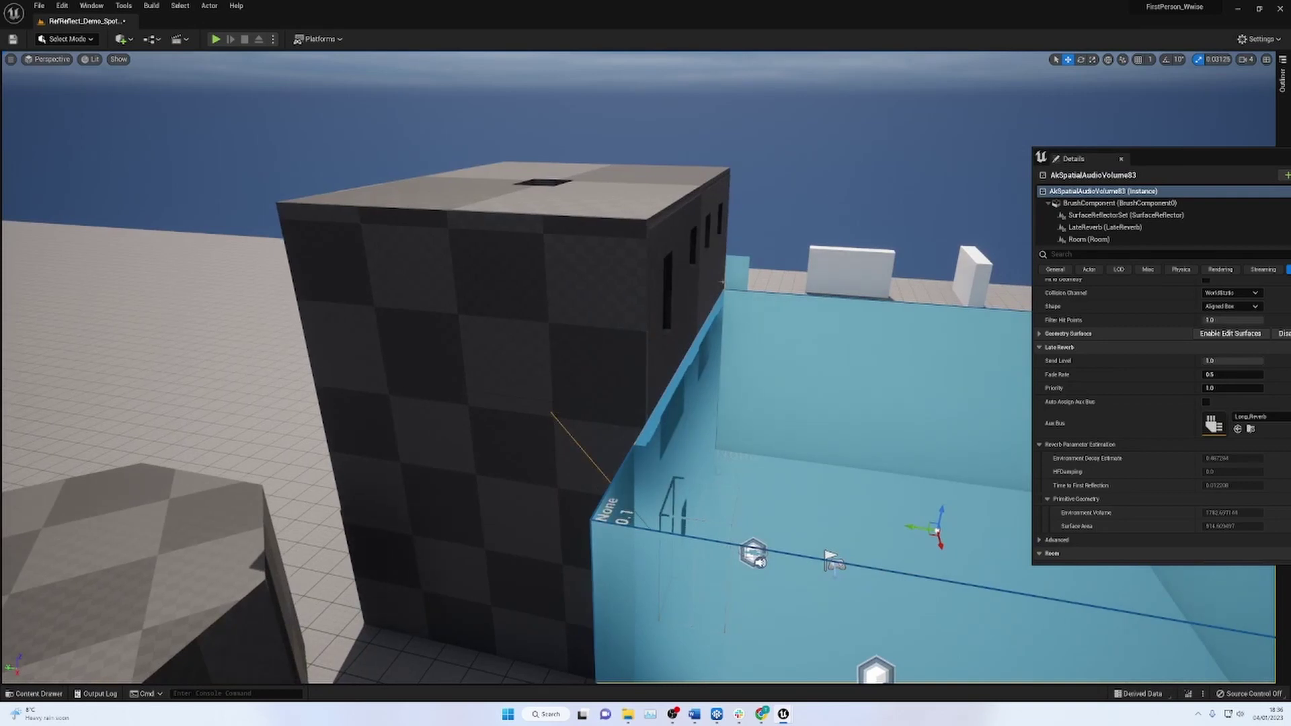
left_click(614, 190)
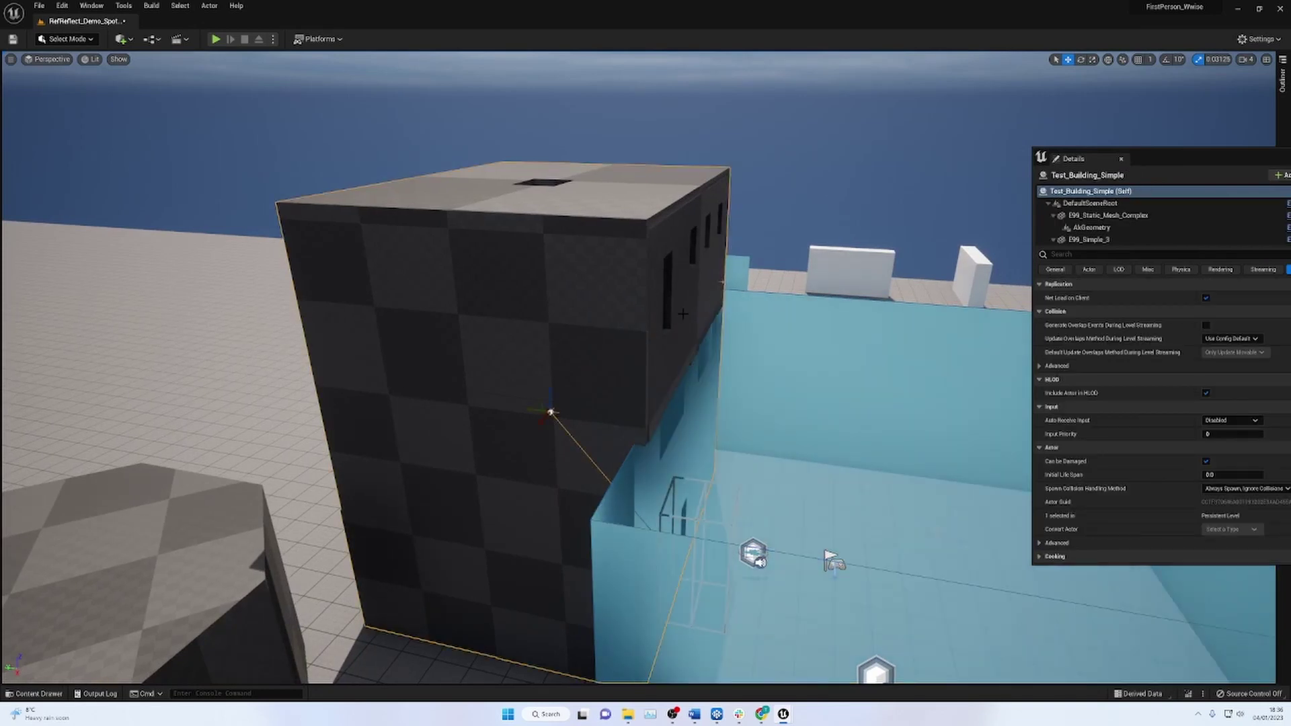